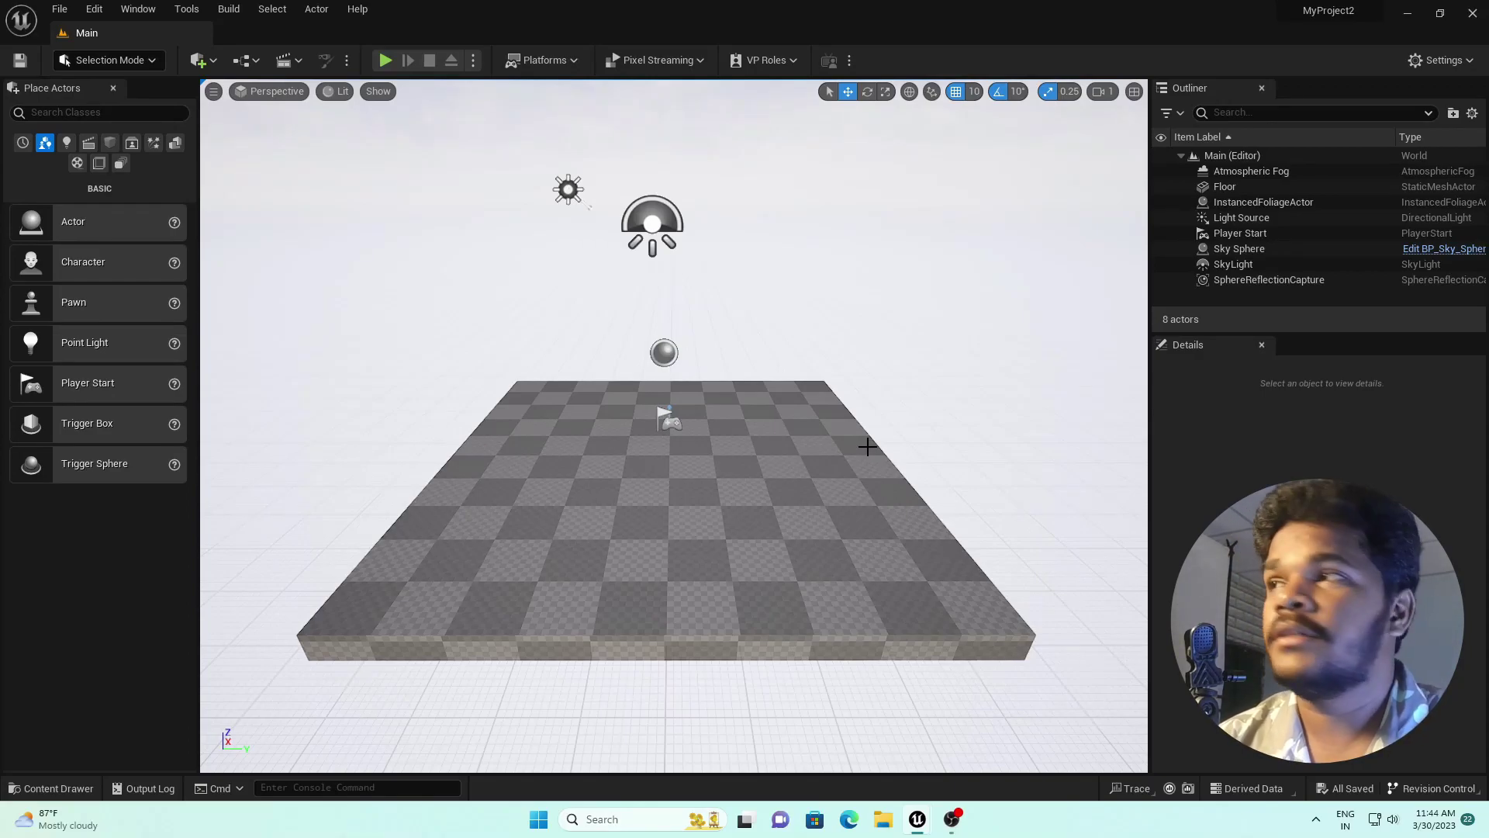
- Find the Procedural Content Generation Framework plugin by searching for "procedur" and enable it for the project
click(94, 9)
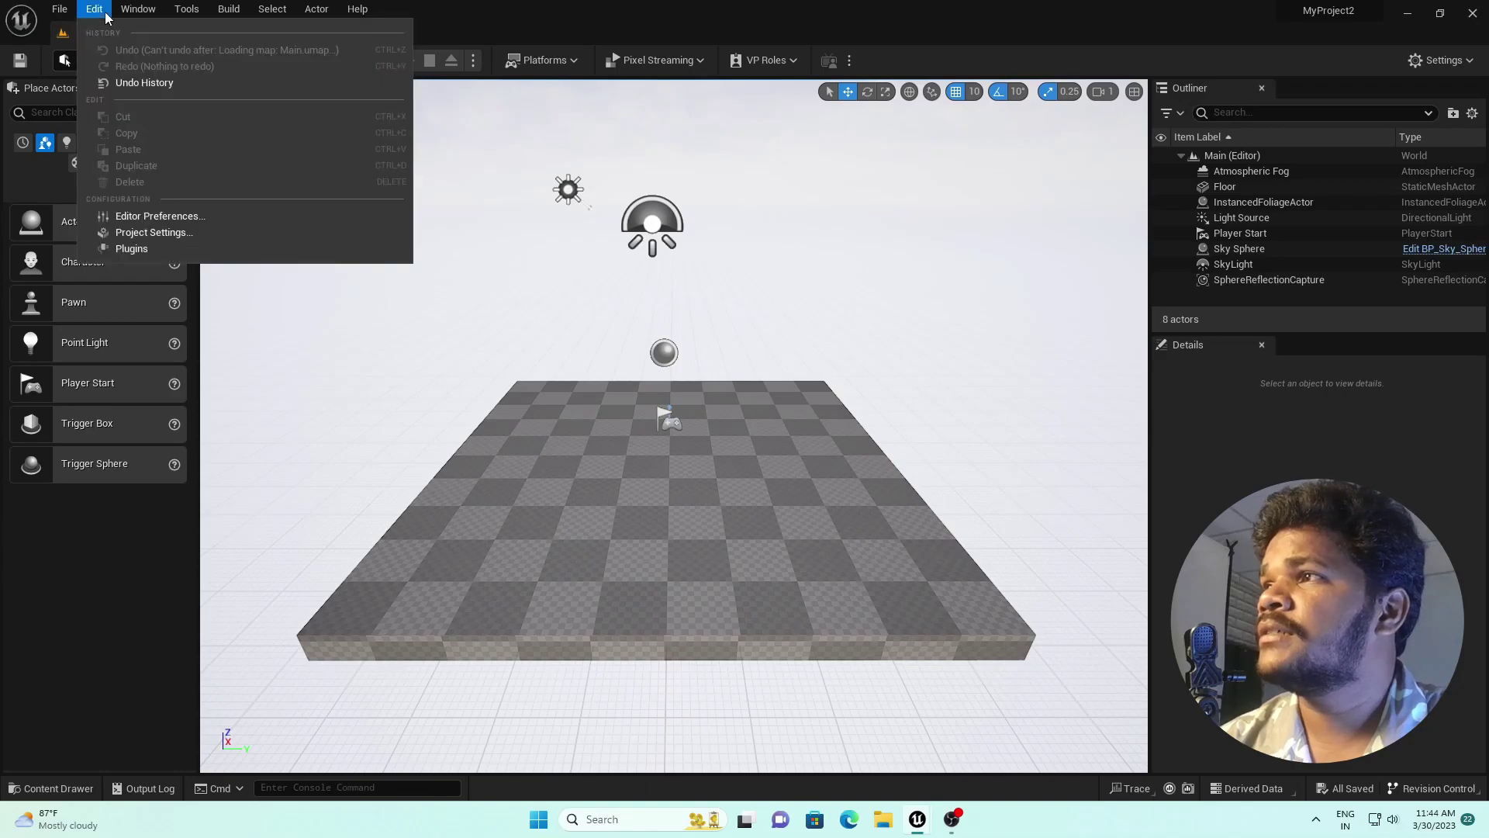
click(155, 248)
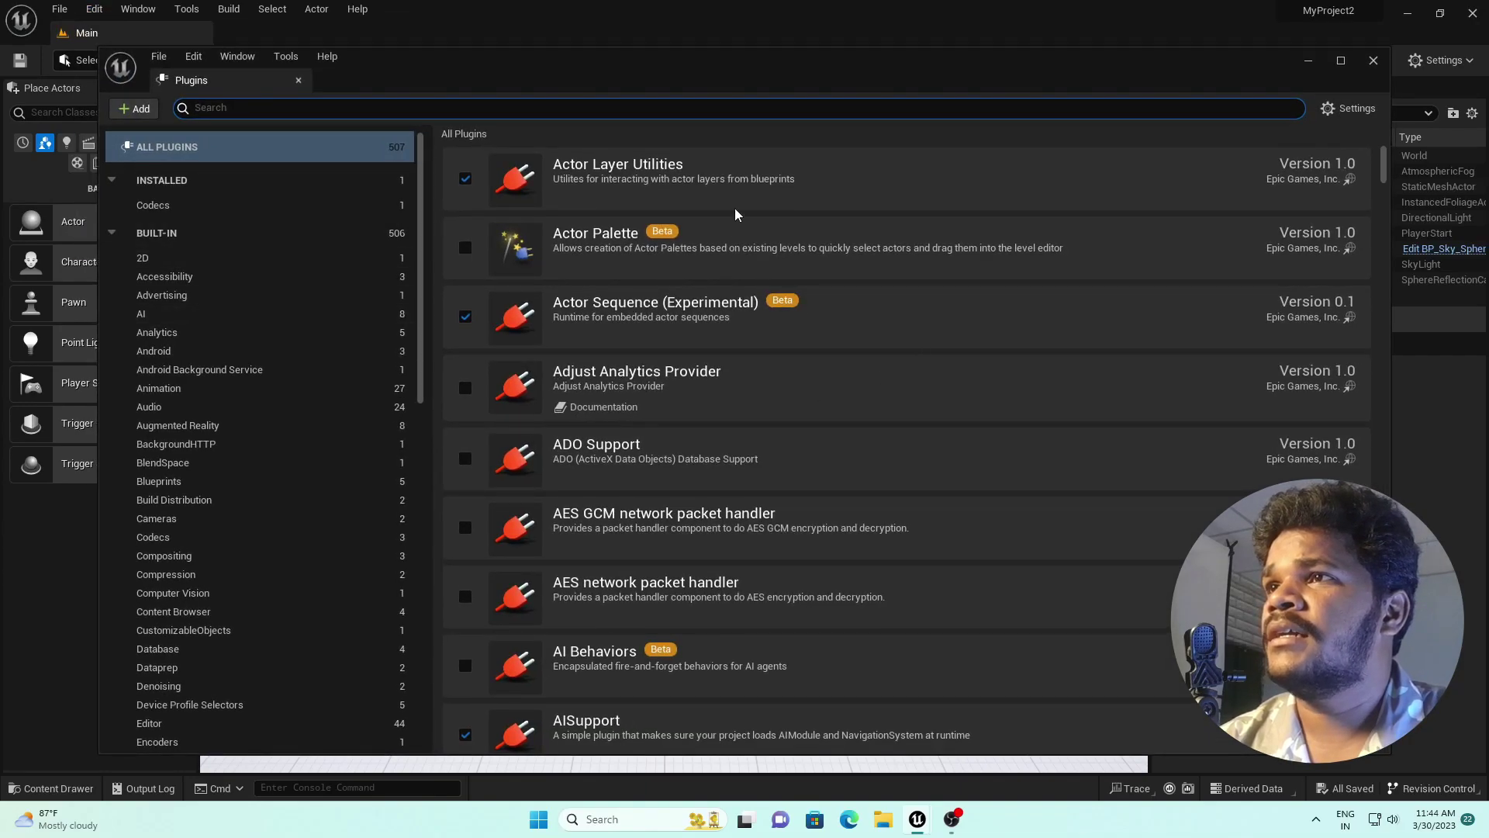
text(pro)
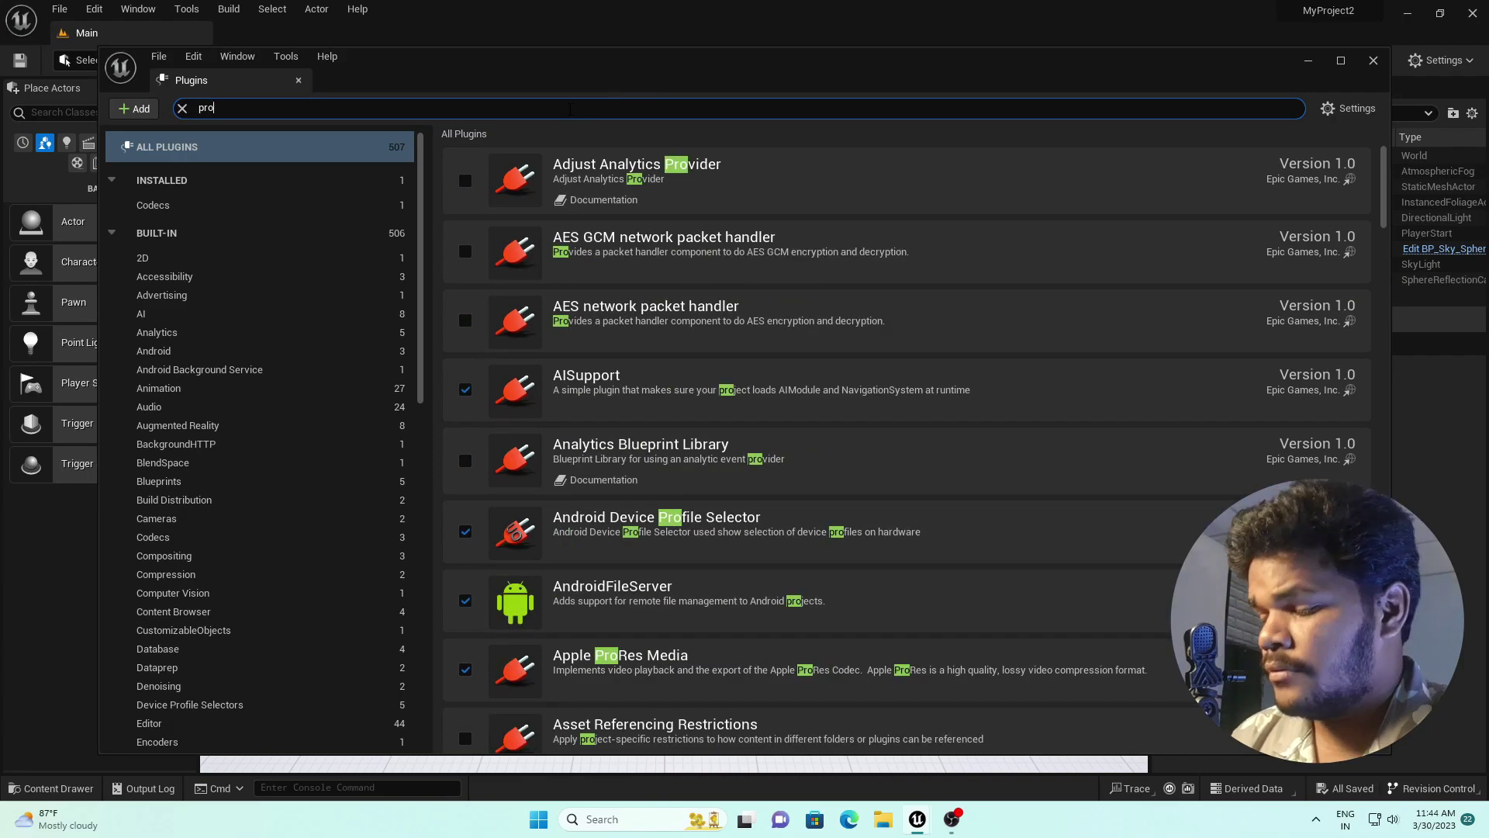
text(cedur)
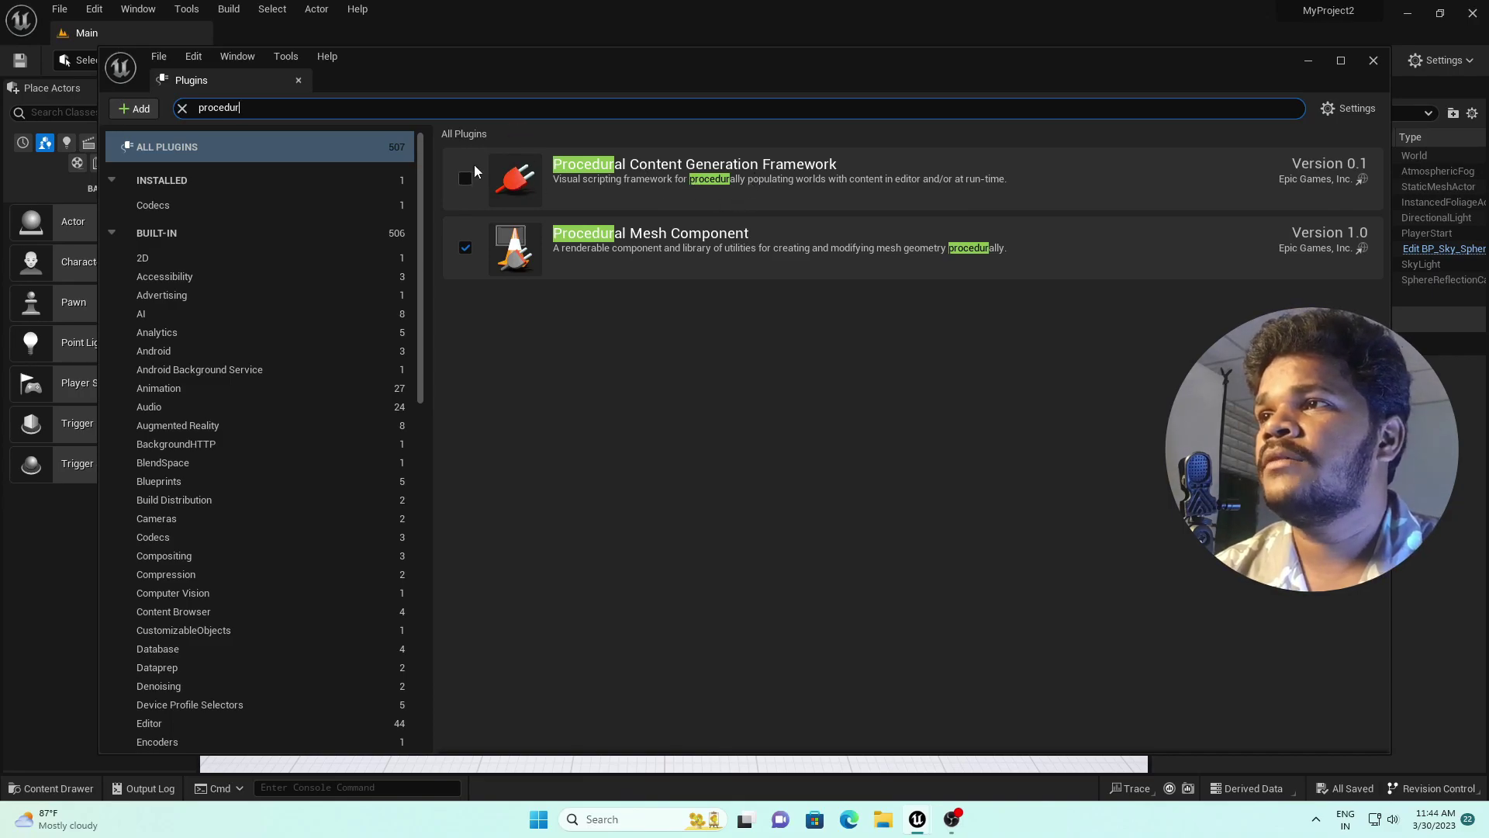
click(464, 181)
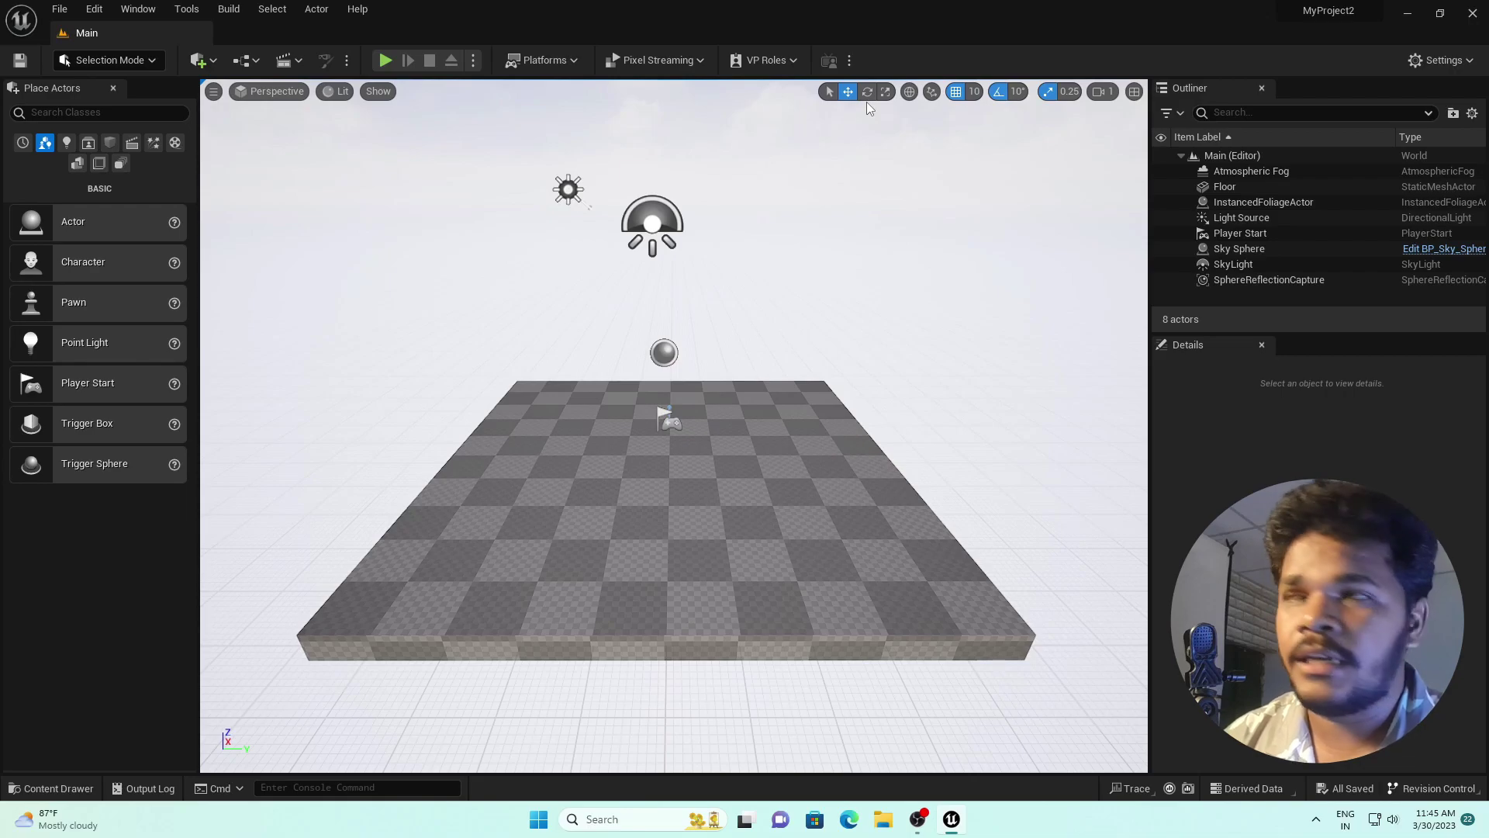
- Create a new level from the Basic template and delete its default Floor
click(59, 9)
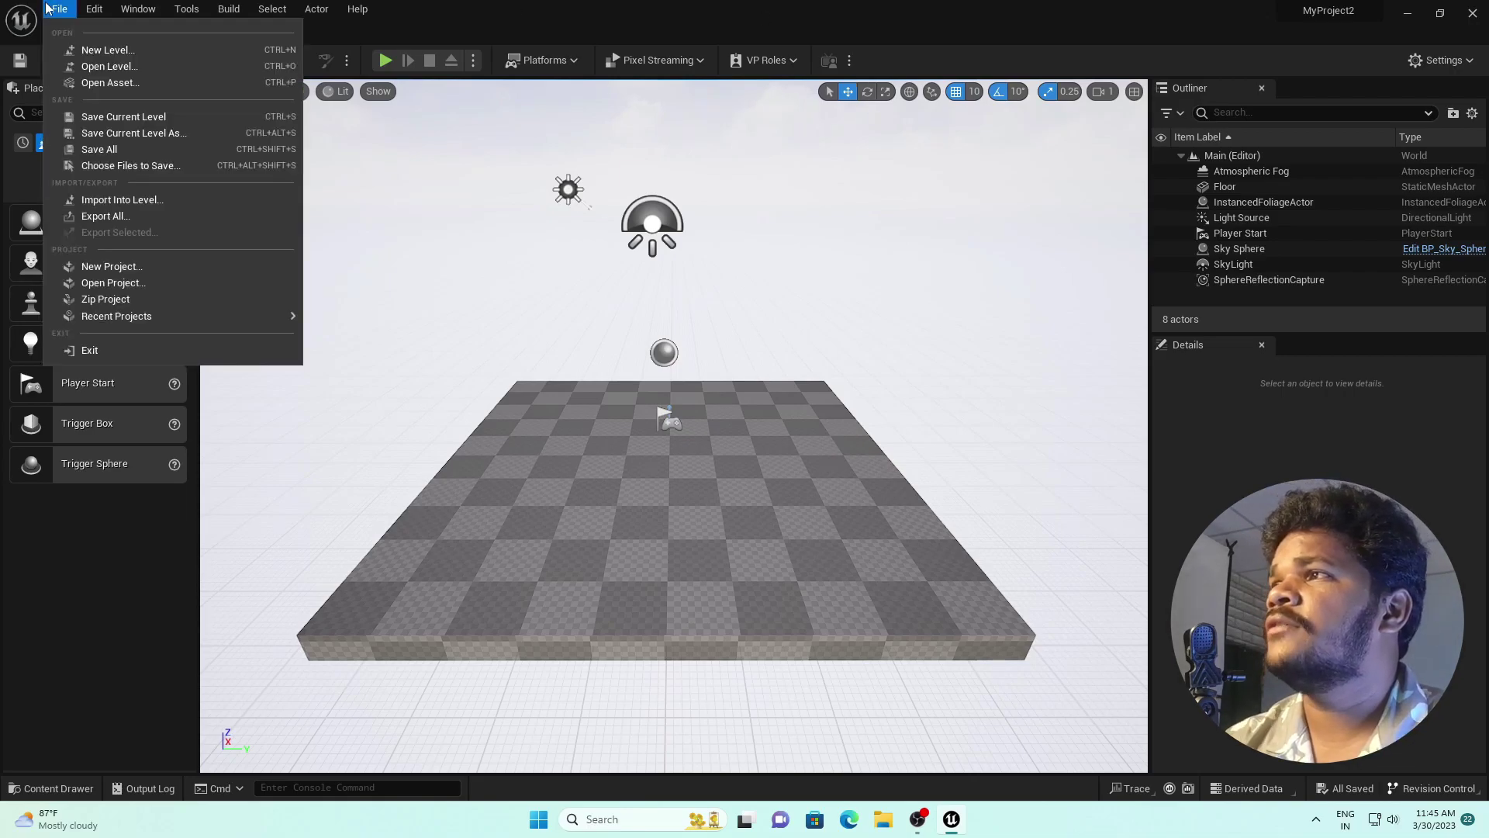
click(107, 50)
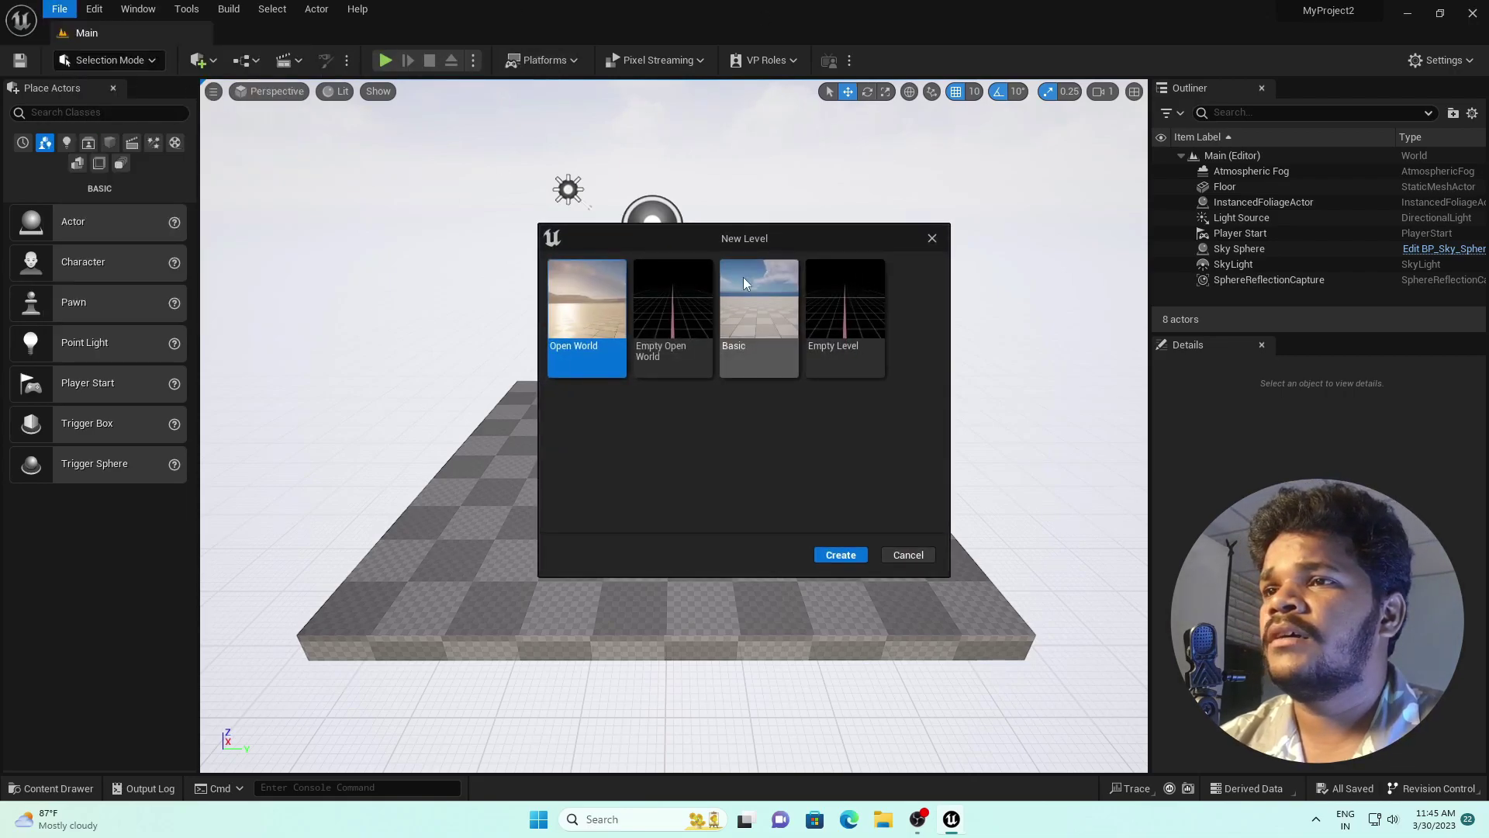
click(768, 325)
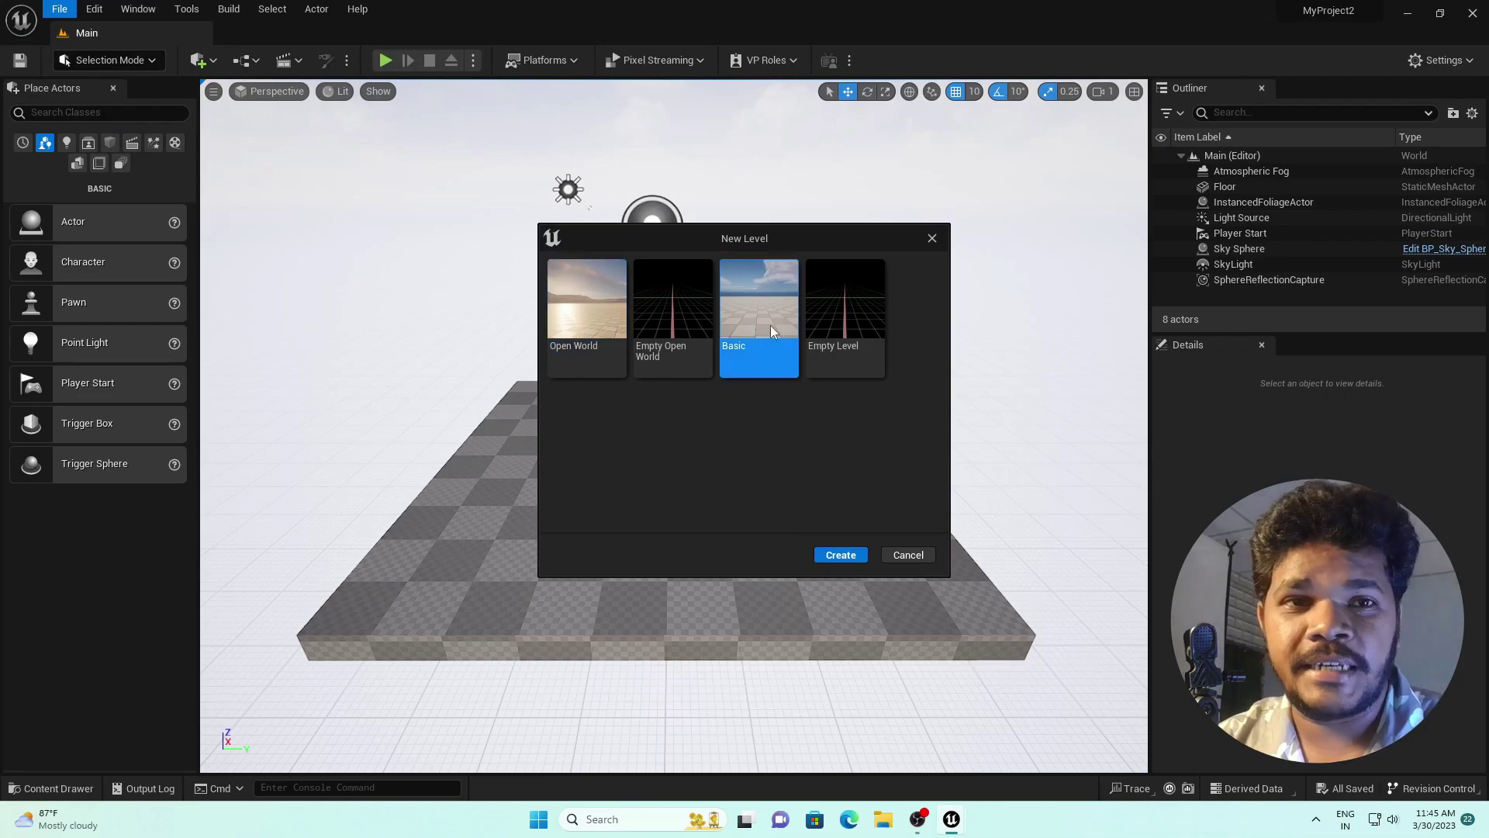
click(848, 554)
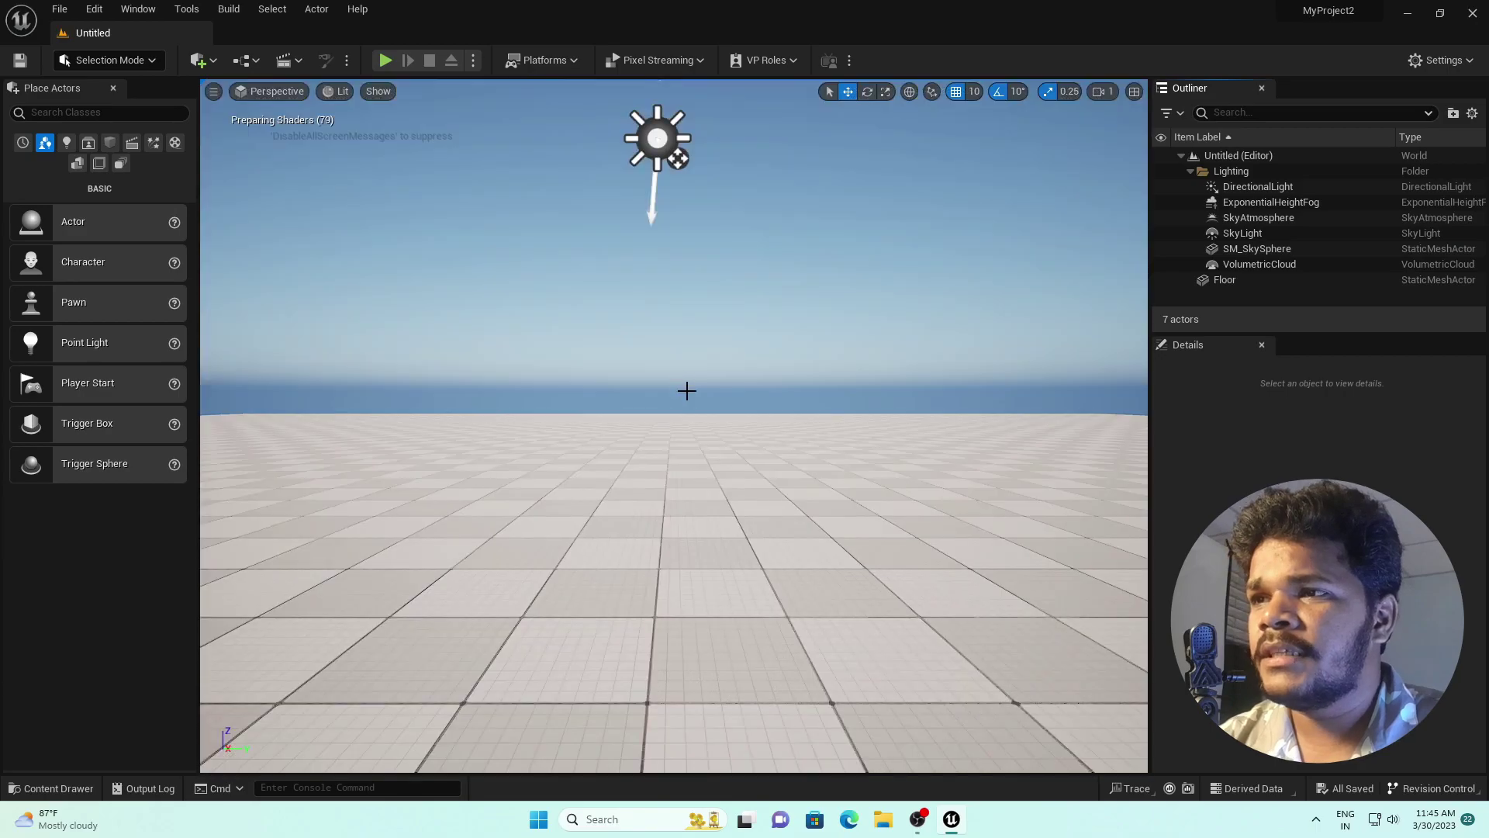
right_drag(638, 459, 691, 400)
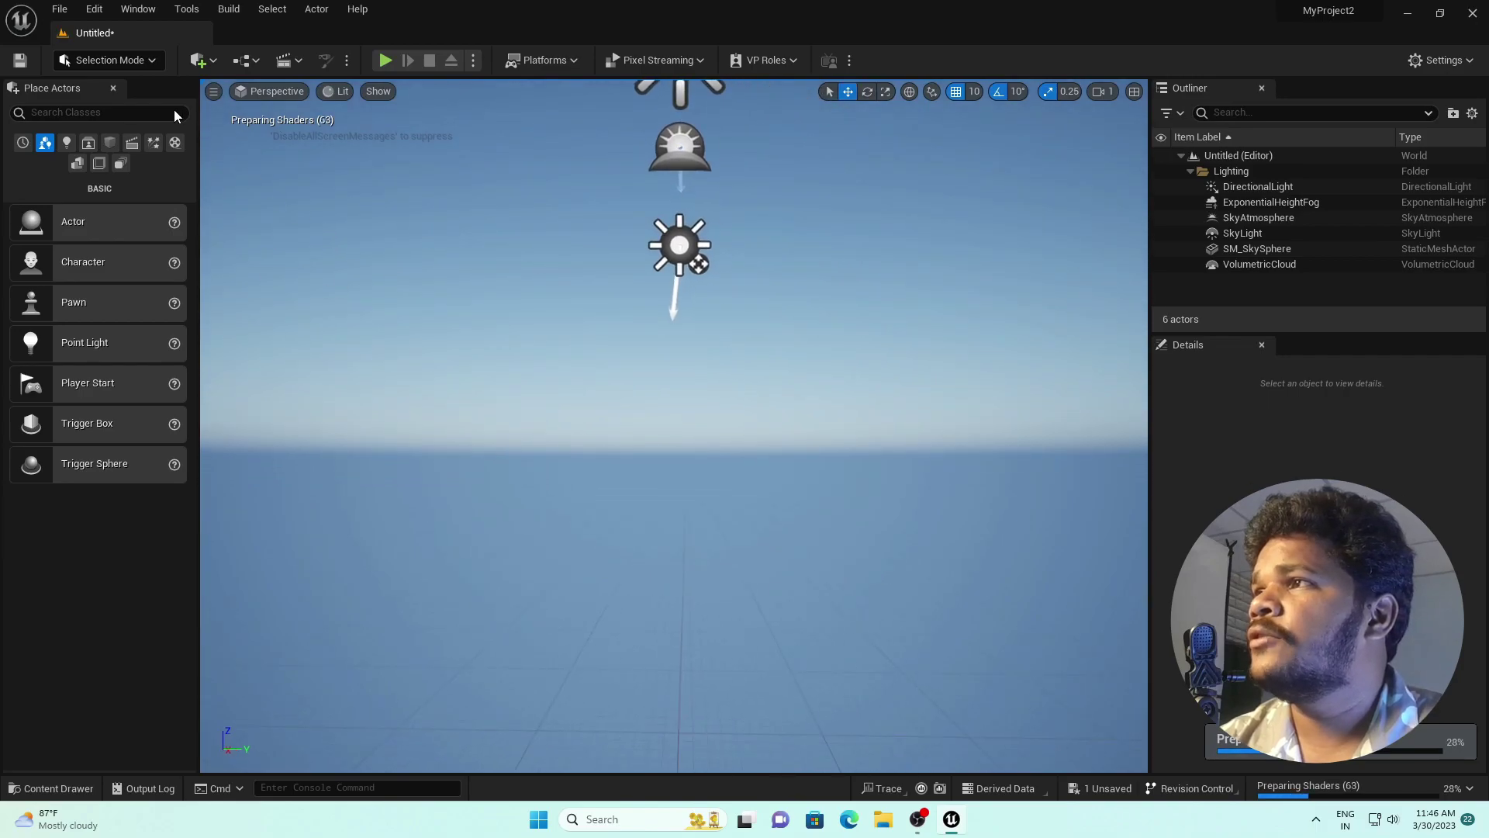
- Create a new landscape with 63×63-quad sections, 8 × 8 components and no material
click(130, 62)
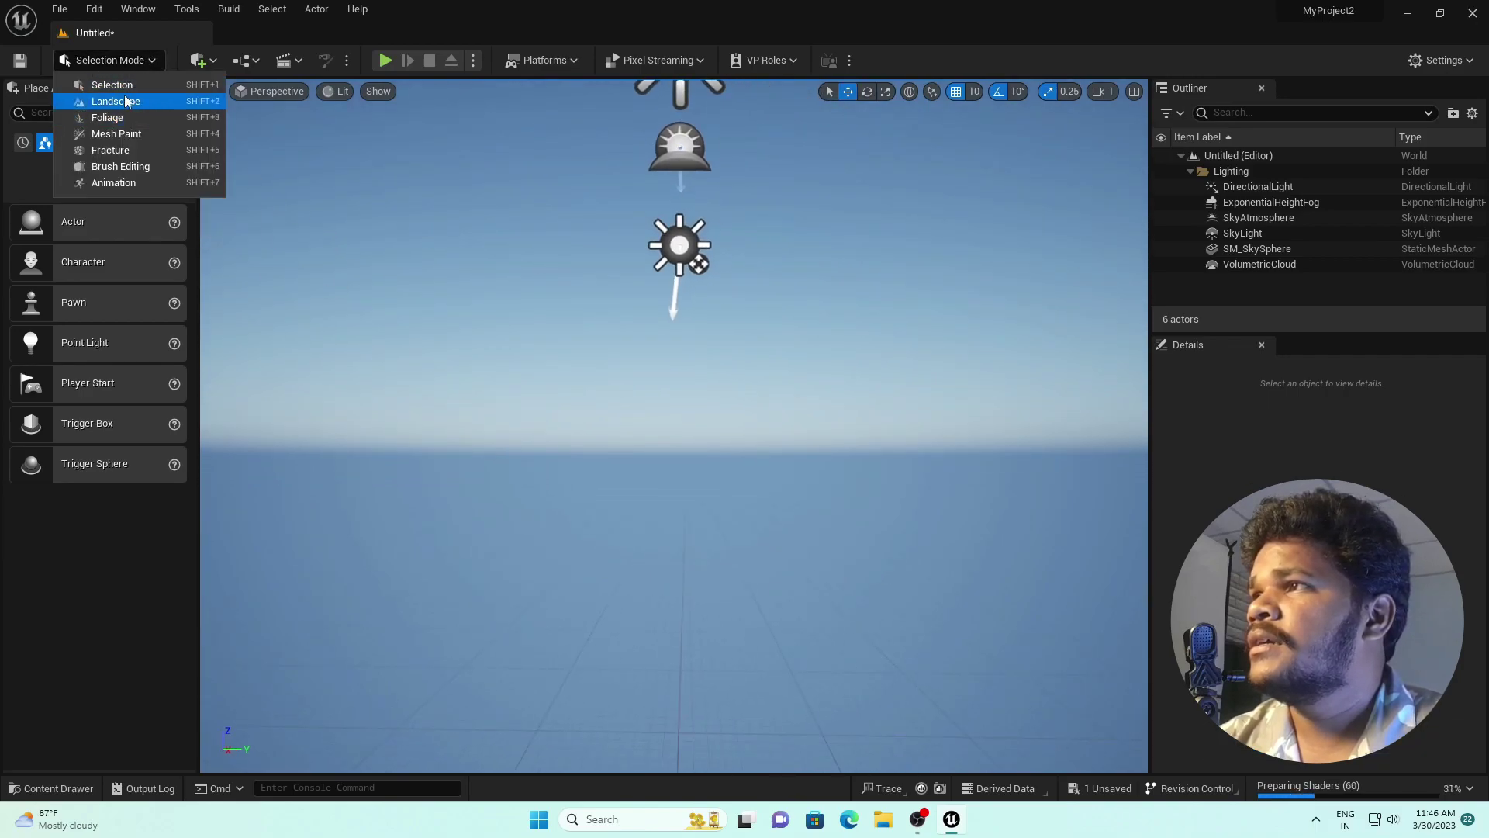
click(113, 101)
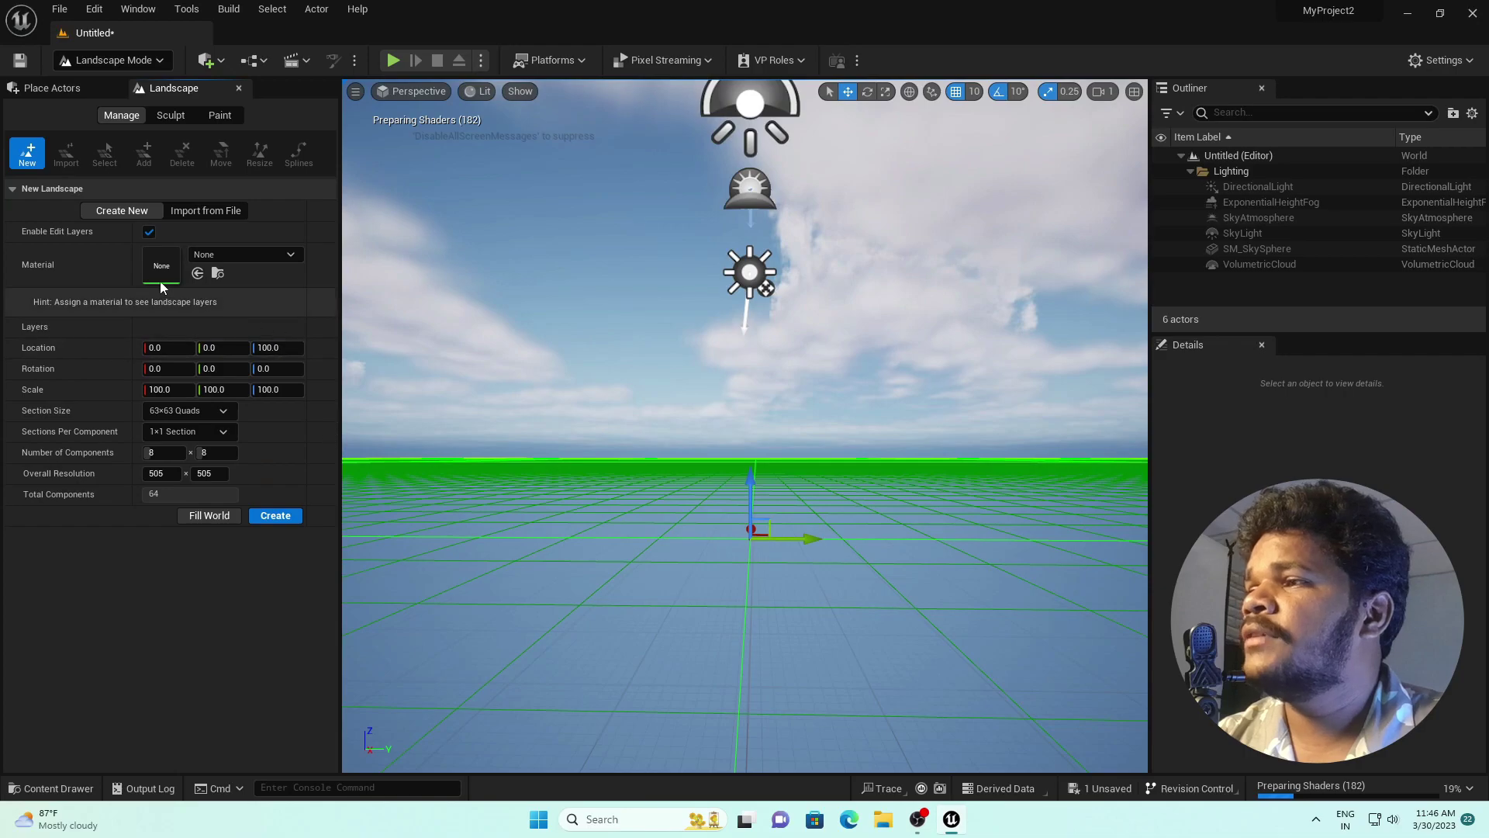
click(276, 515)
- Sculpt rolling hills into the landscape with the Sculpt tool, and return to Selection mode
mouse_move(737, 465)
right_down()
mouse_move(737, 485)
mouse_move(698, 489)
mouse_move(692, 474)
mouse_move(703, 485)
right_up()
key(e)
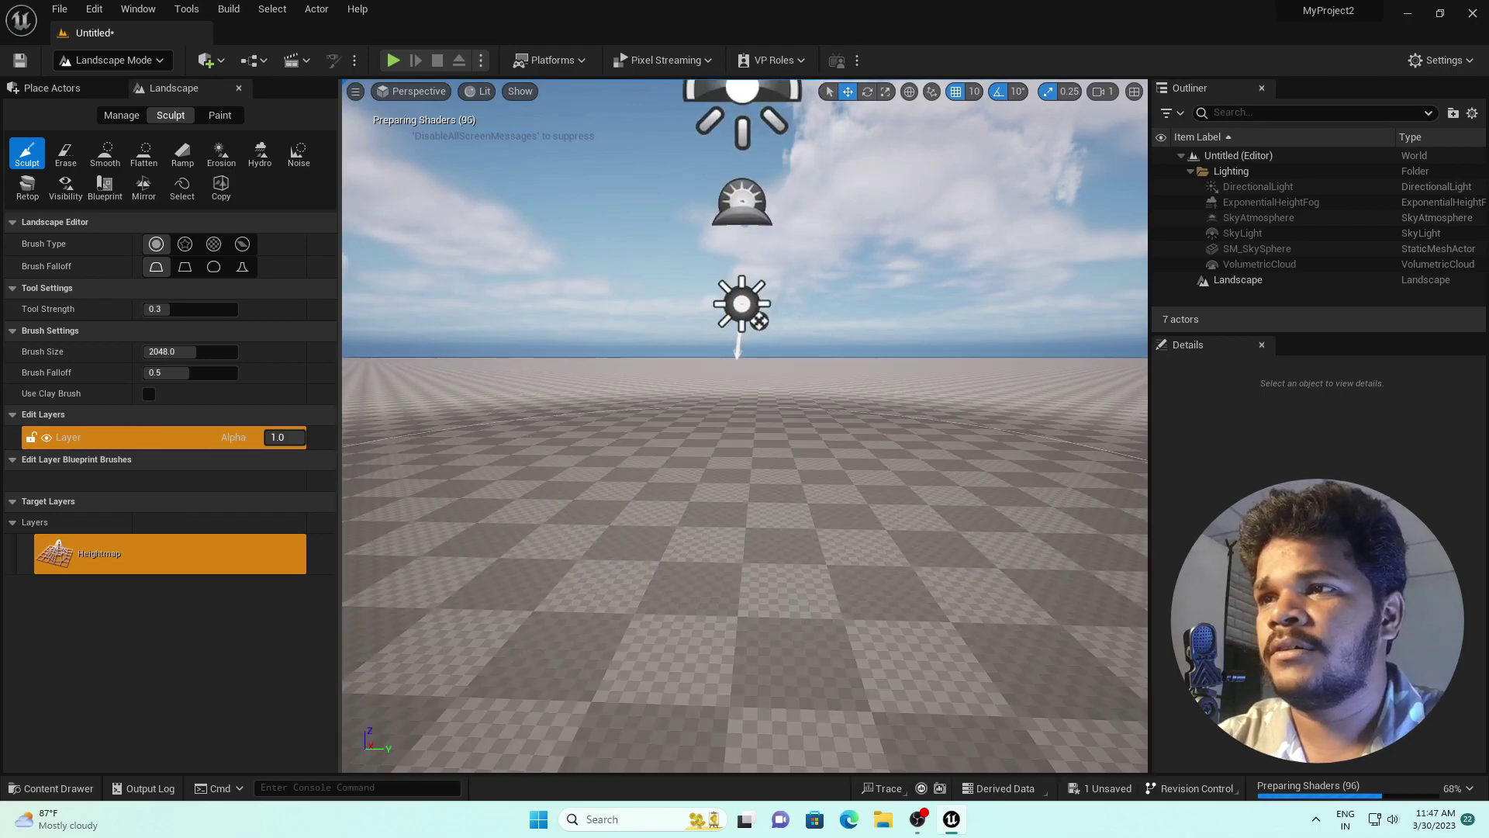
scroll(745, 444, down, 5)
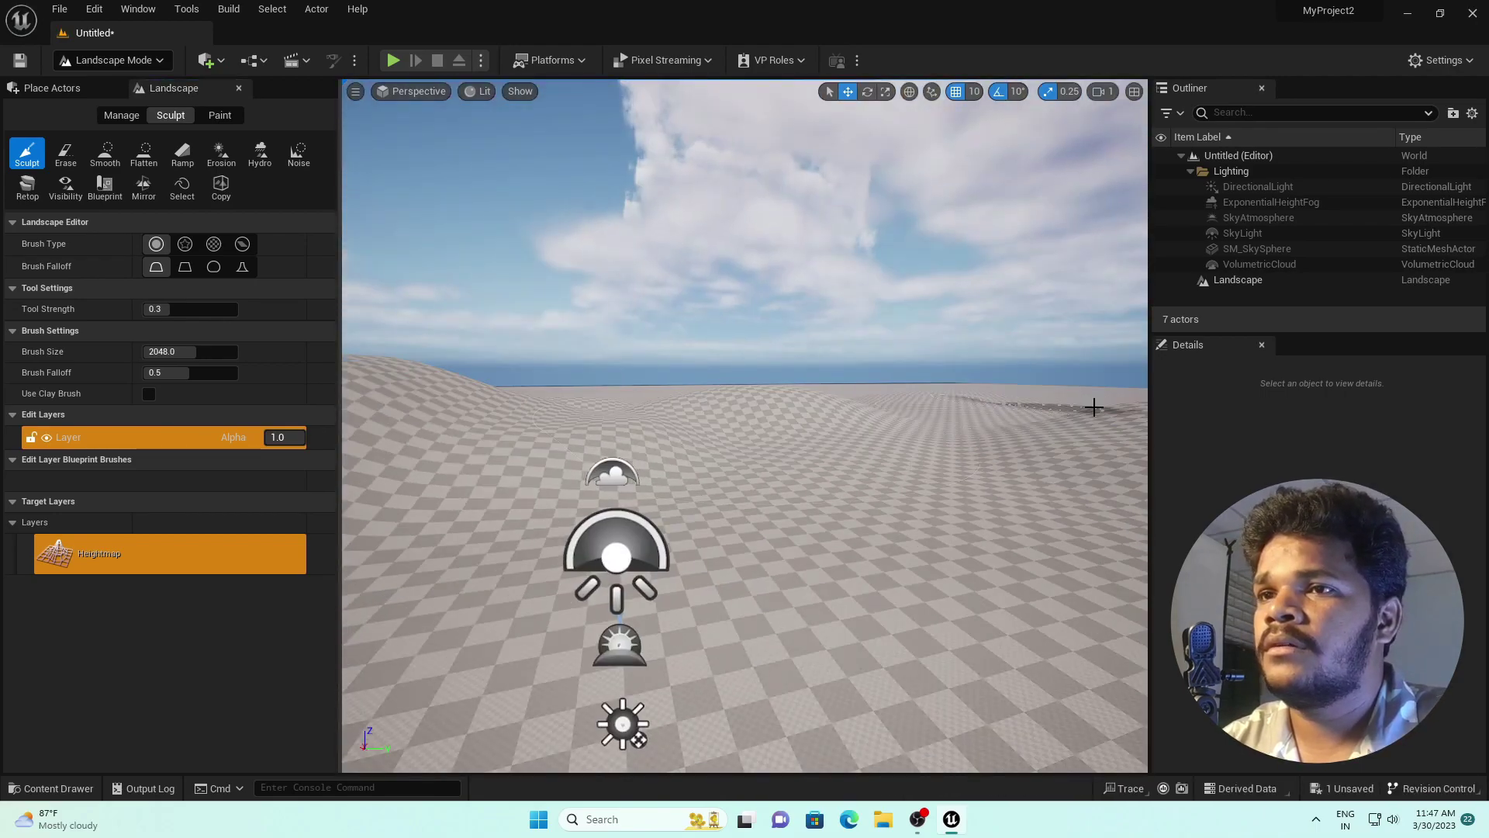
key(ctrl+l)
mouse_move(715, 408)
right_down()
mouse_move(775, 403)
mouse_move(884, 489)
mouse_move(870, 465)
mouse_move(915, 434)
mouse_move(978, 458)
mouse_move(806, 400)
mouse_move(831, 395)
right_up()
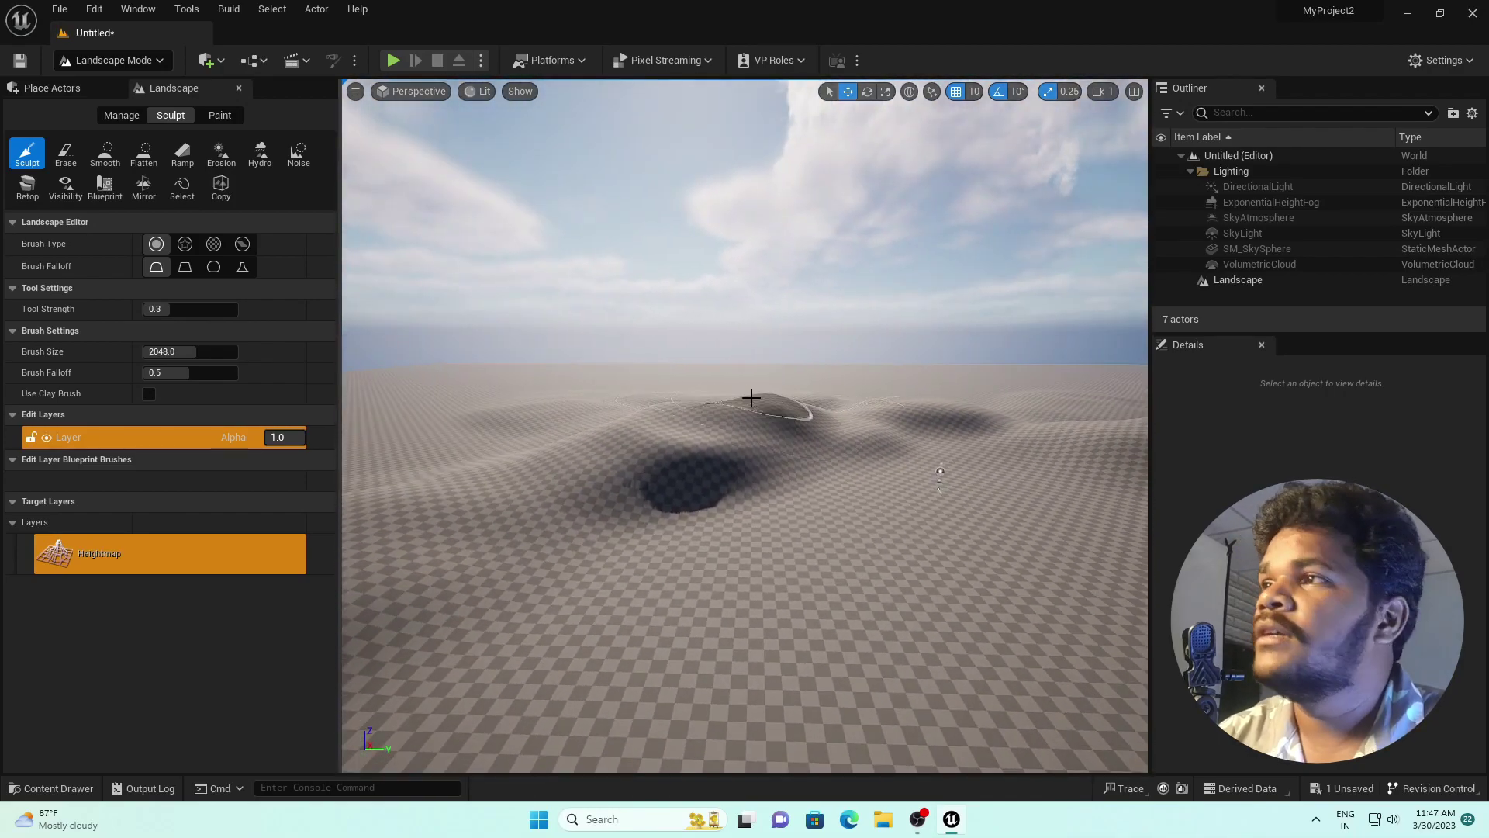
click(116, 61)
click(130, 80)
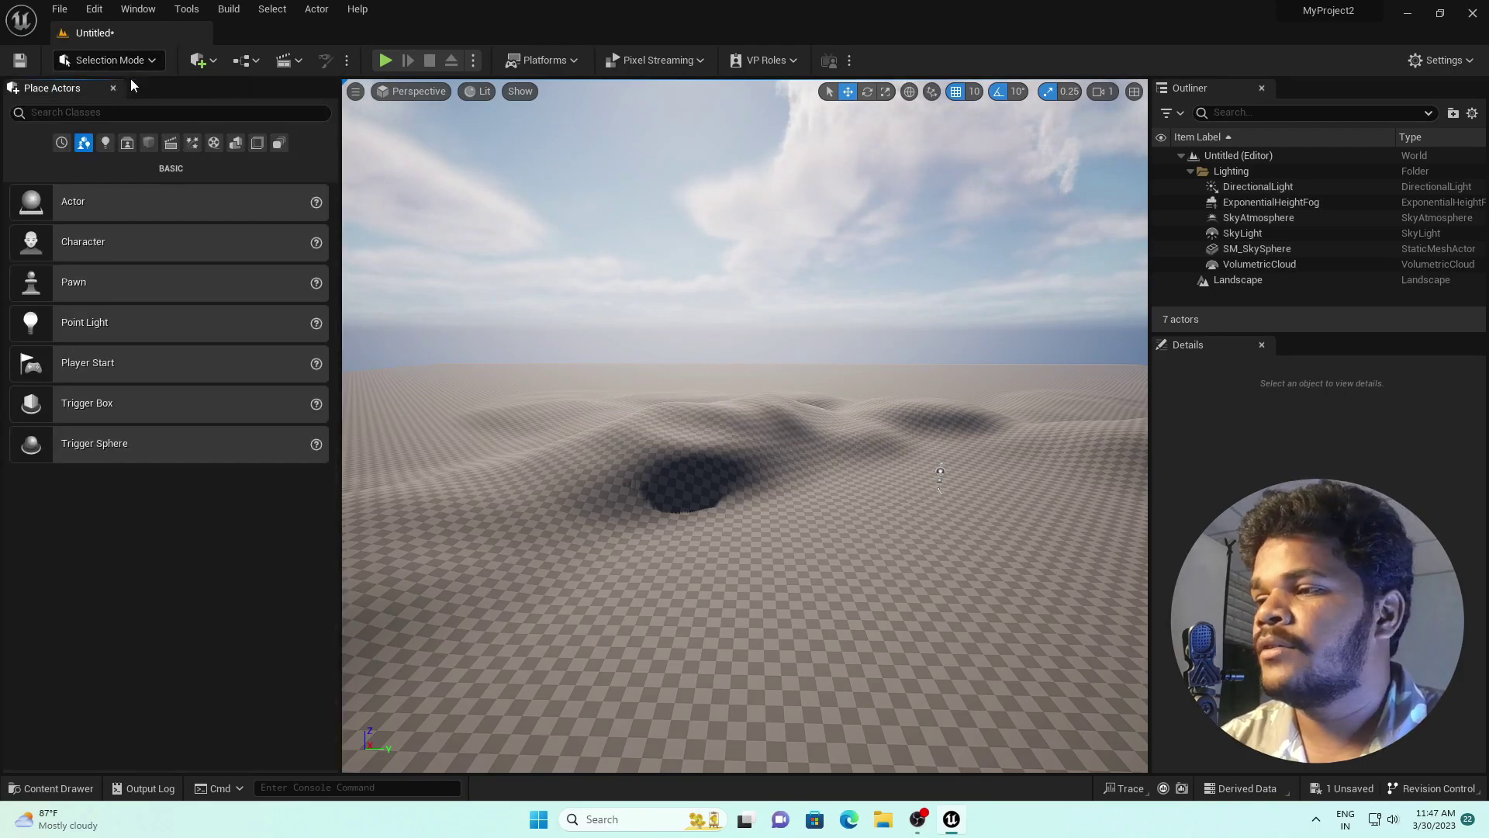
- Create a new folder named PCG directly inside the project's Content folder
click(50, 788)
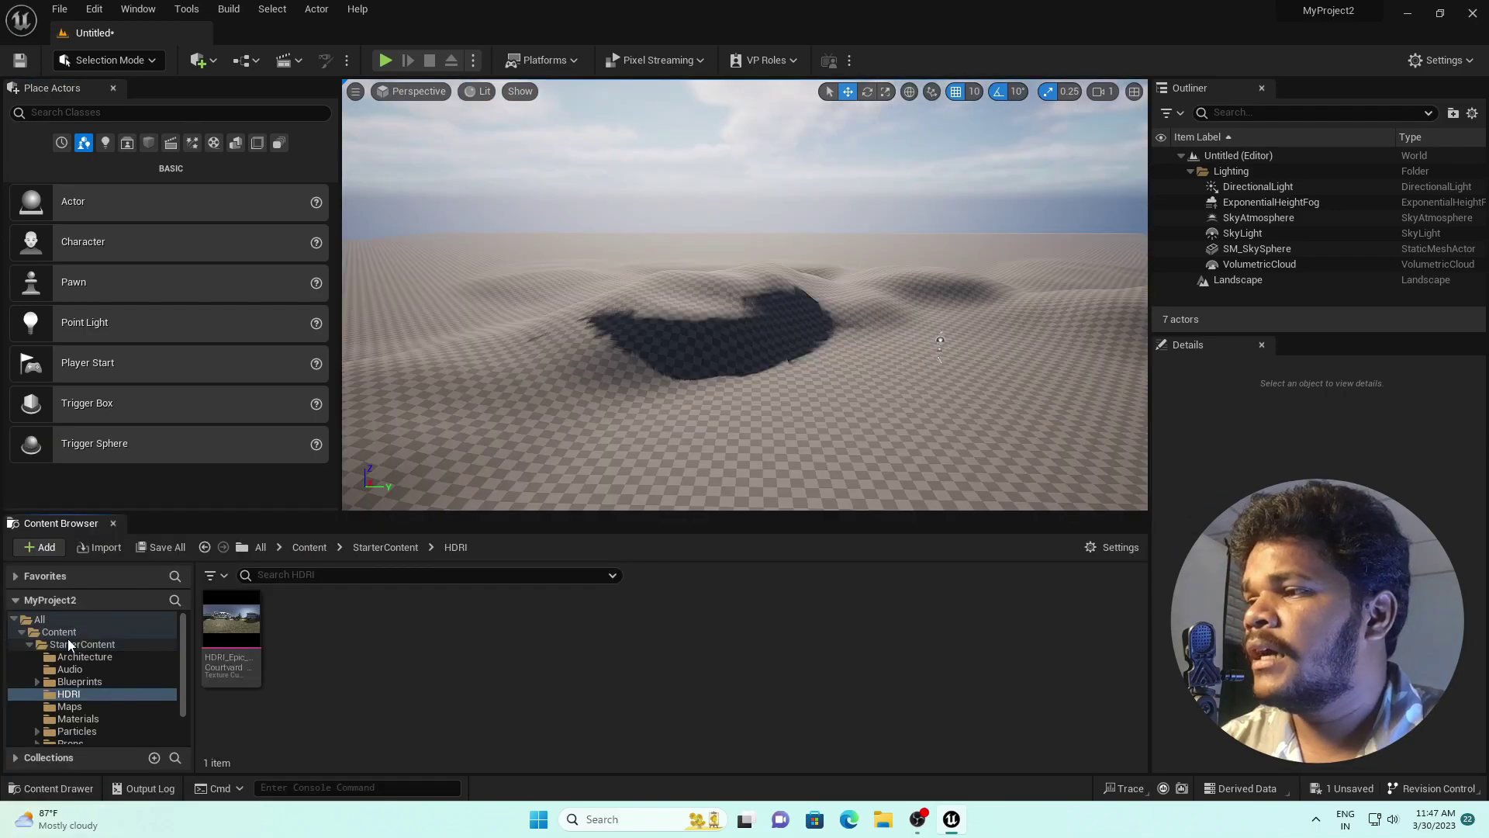
click(62, 633)
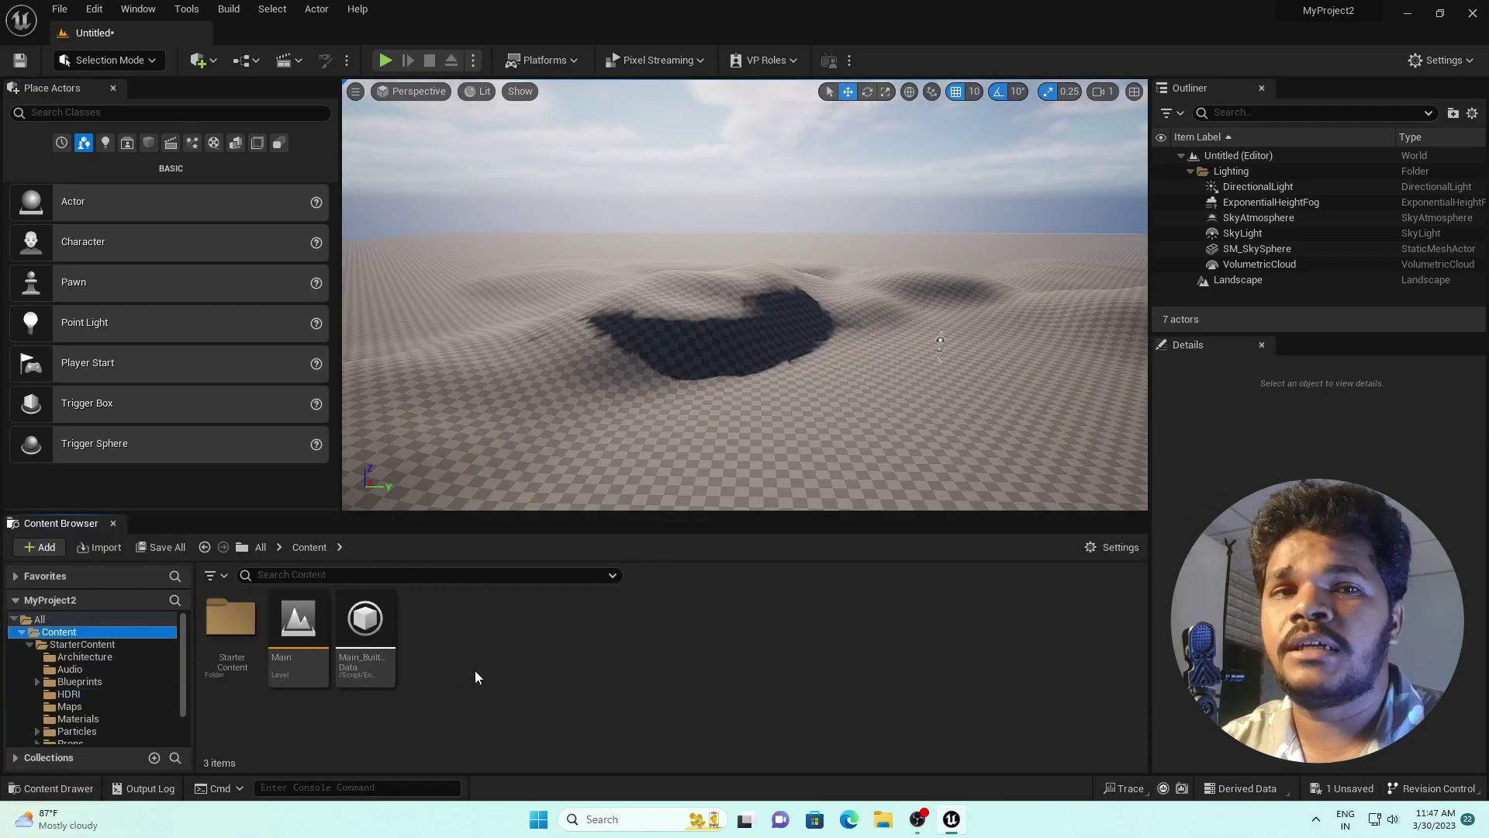
right_click(678, 687)
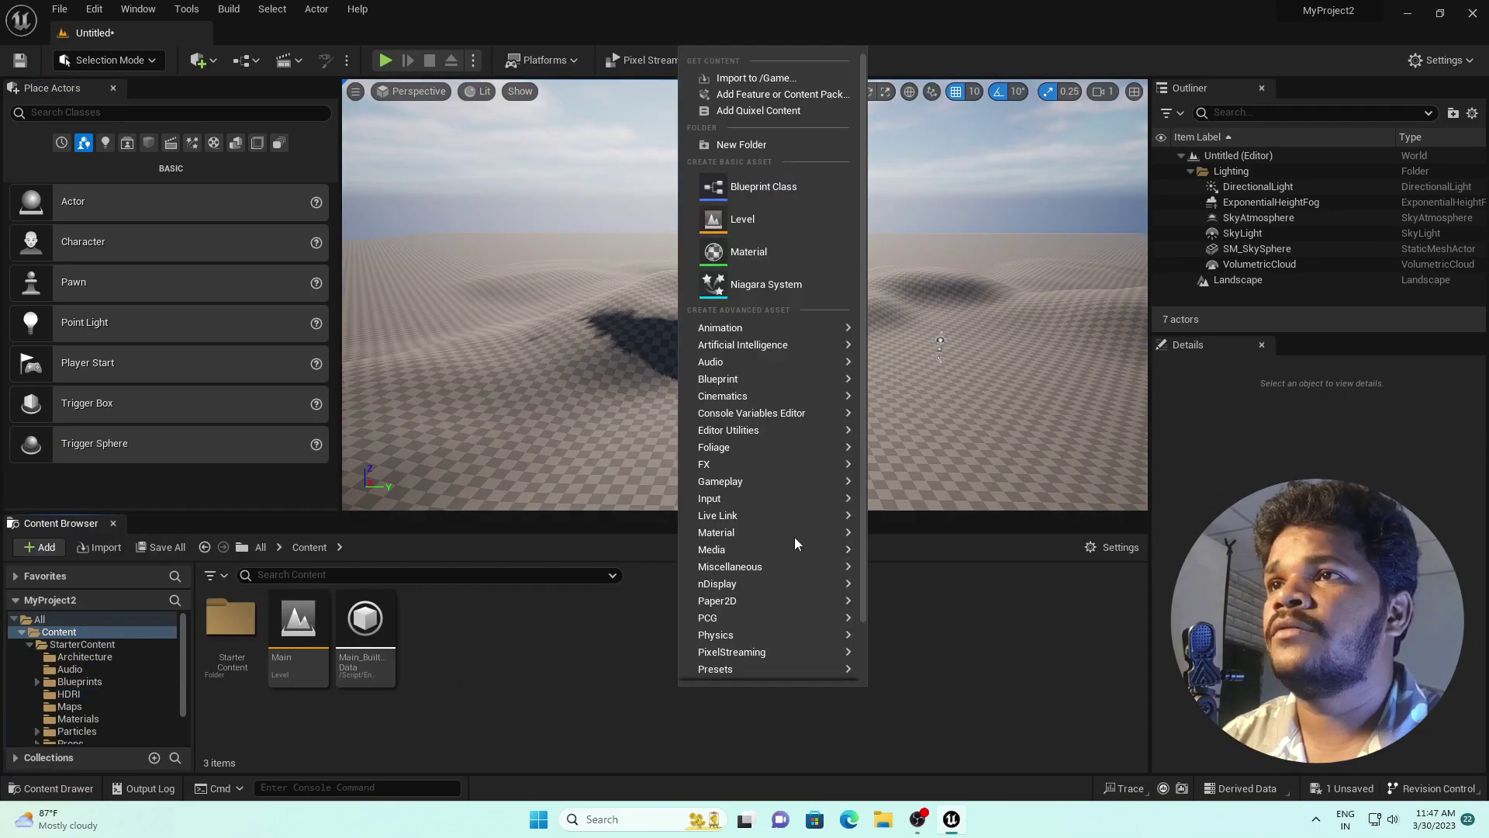
click(792, 144)
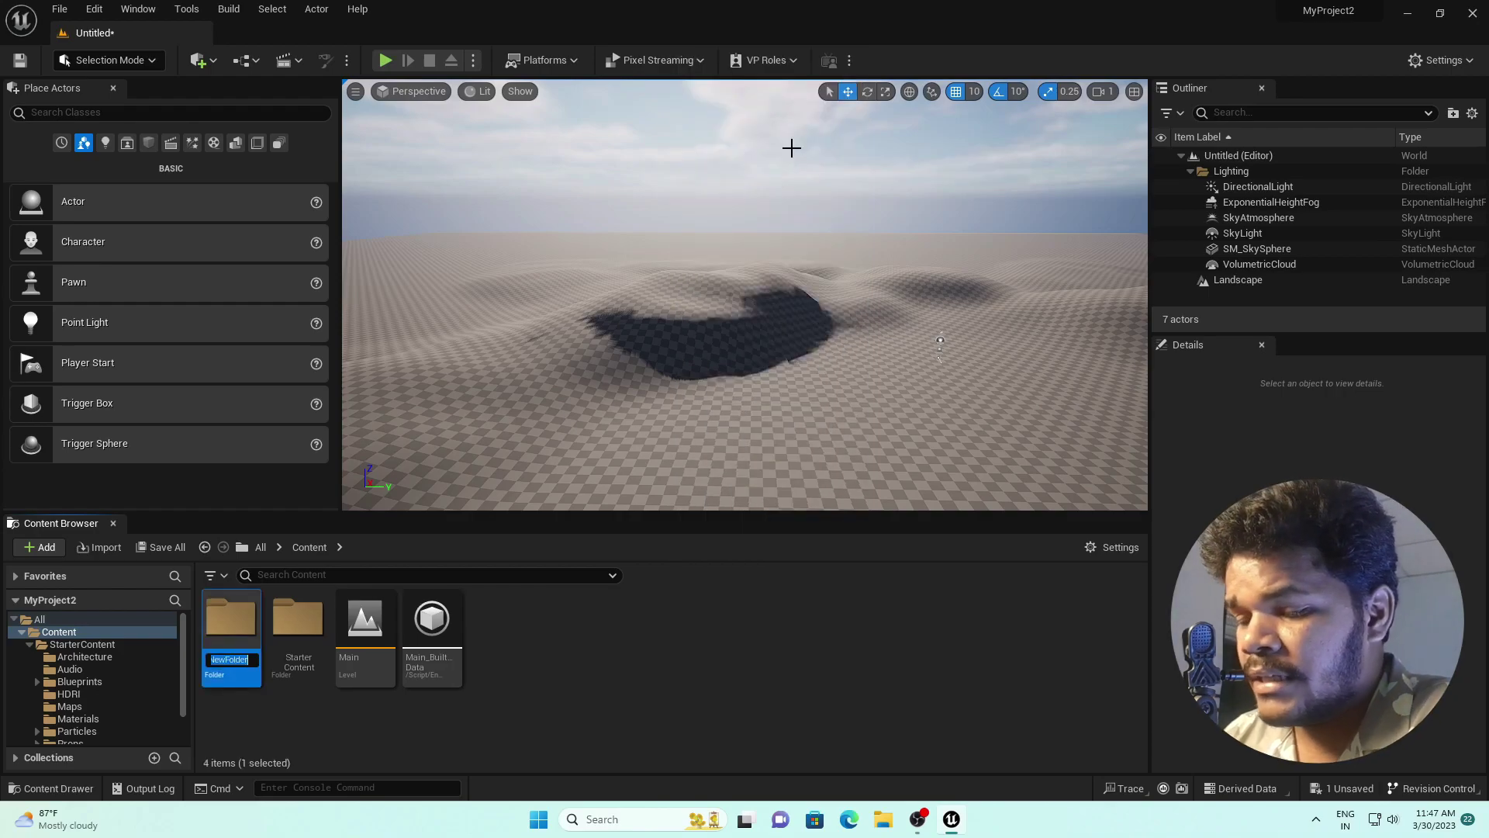
text(PCG)
key(Return)
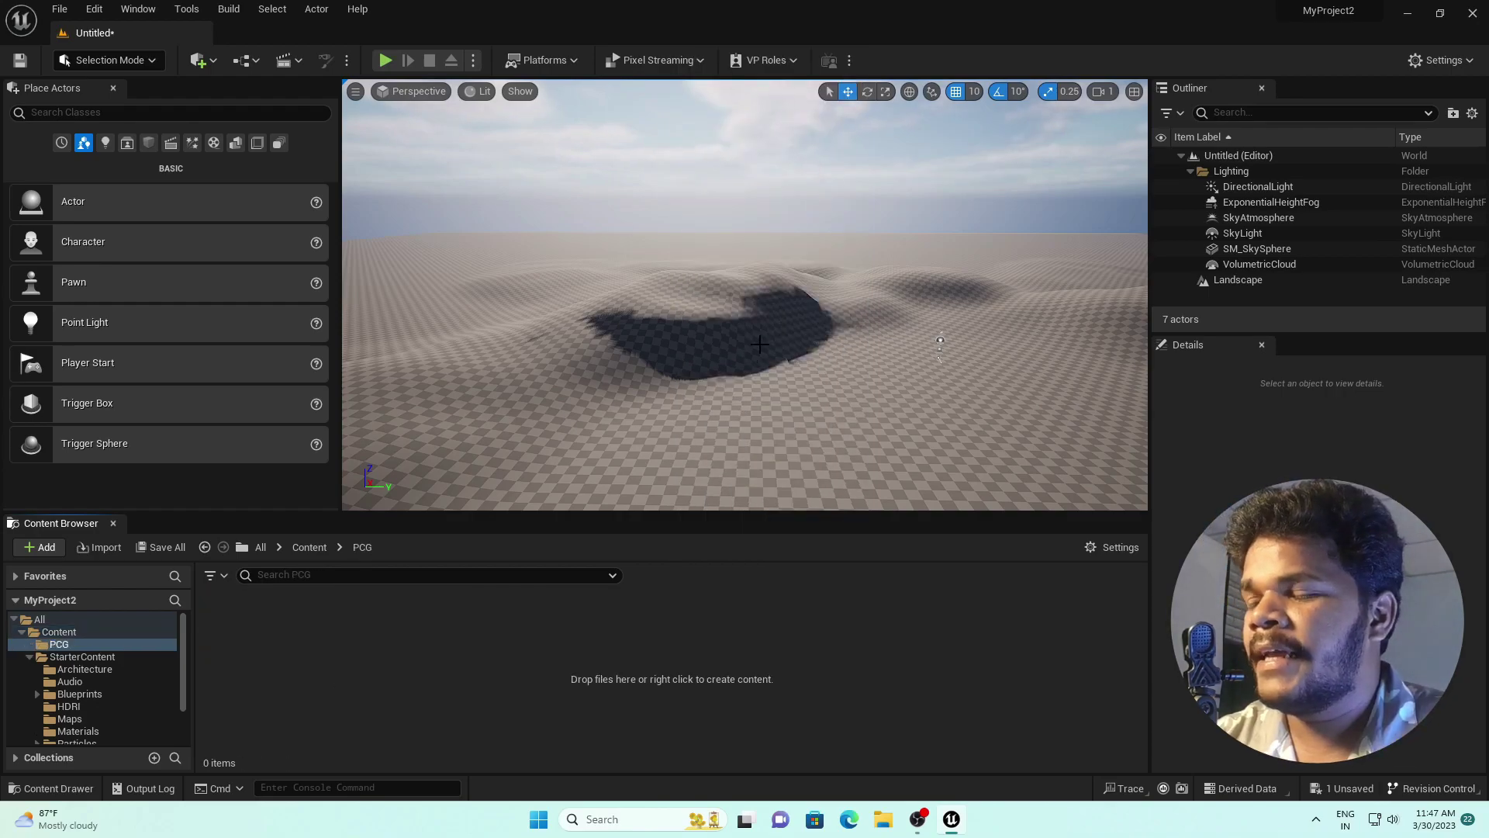
- Create a PCG Graph asset named GRASS inside the PCG folder
right_click(393, 673)
mouse_move(316, 635)
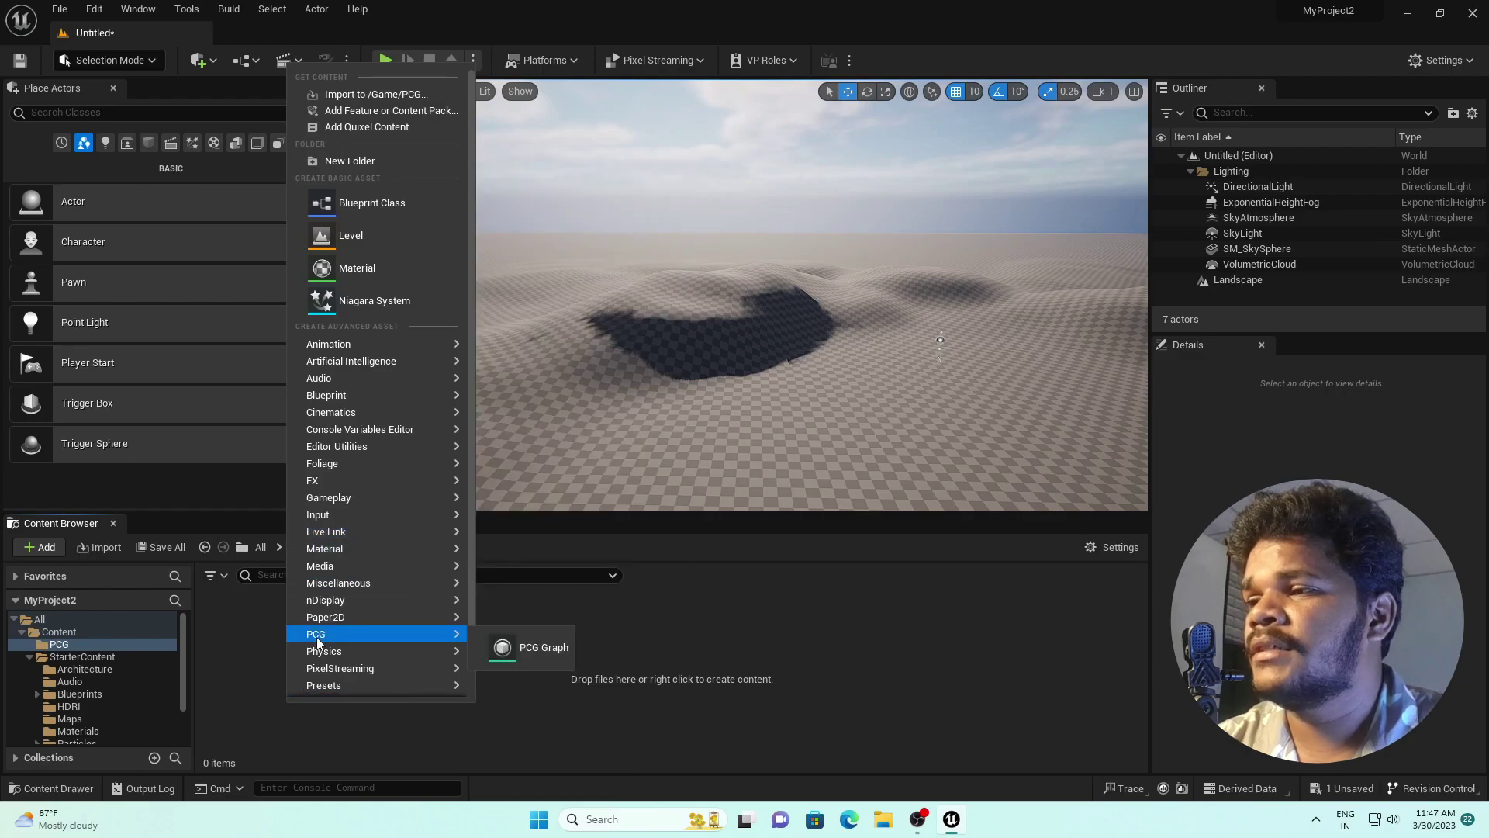
click(553, 652)
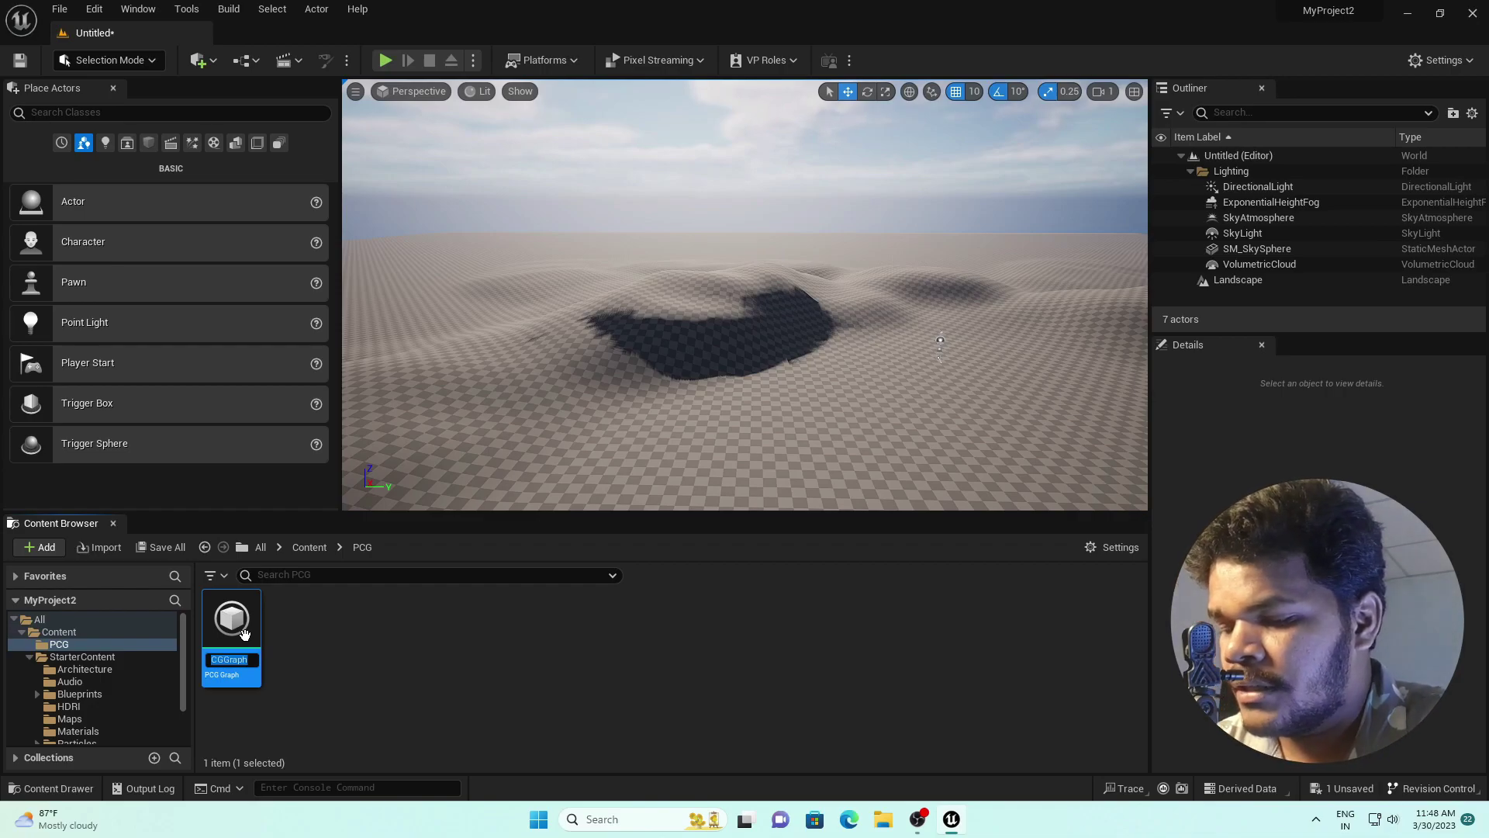
text(GRASS)
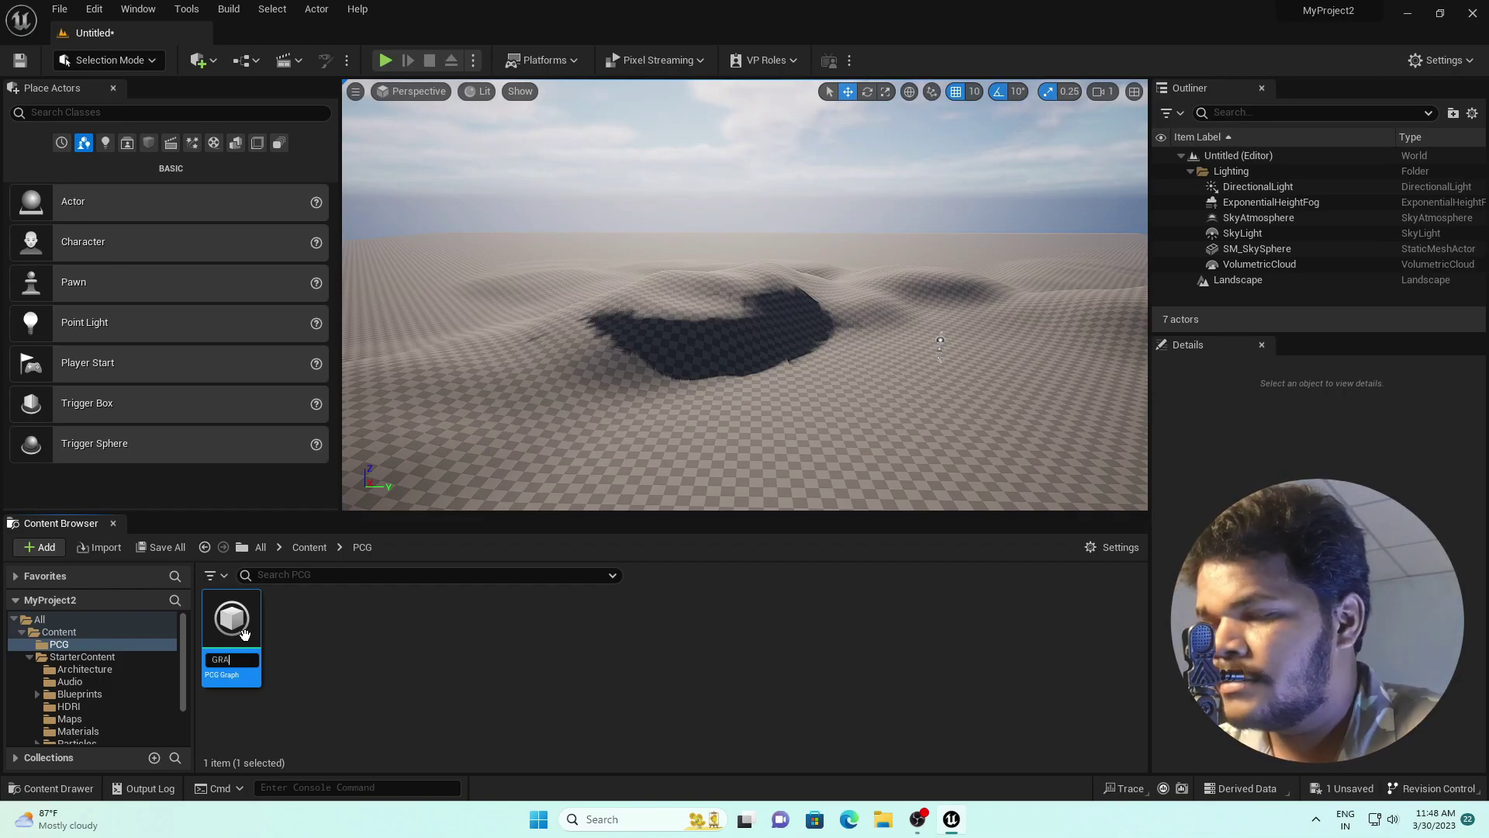
key(Return)
- Open the GRASS graph and space the Input and Output nodes far apart to make room between them
double_click(232, 624)
right_drag(948, 413, 824, 369)
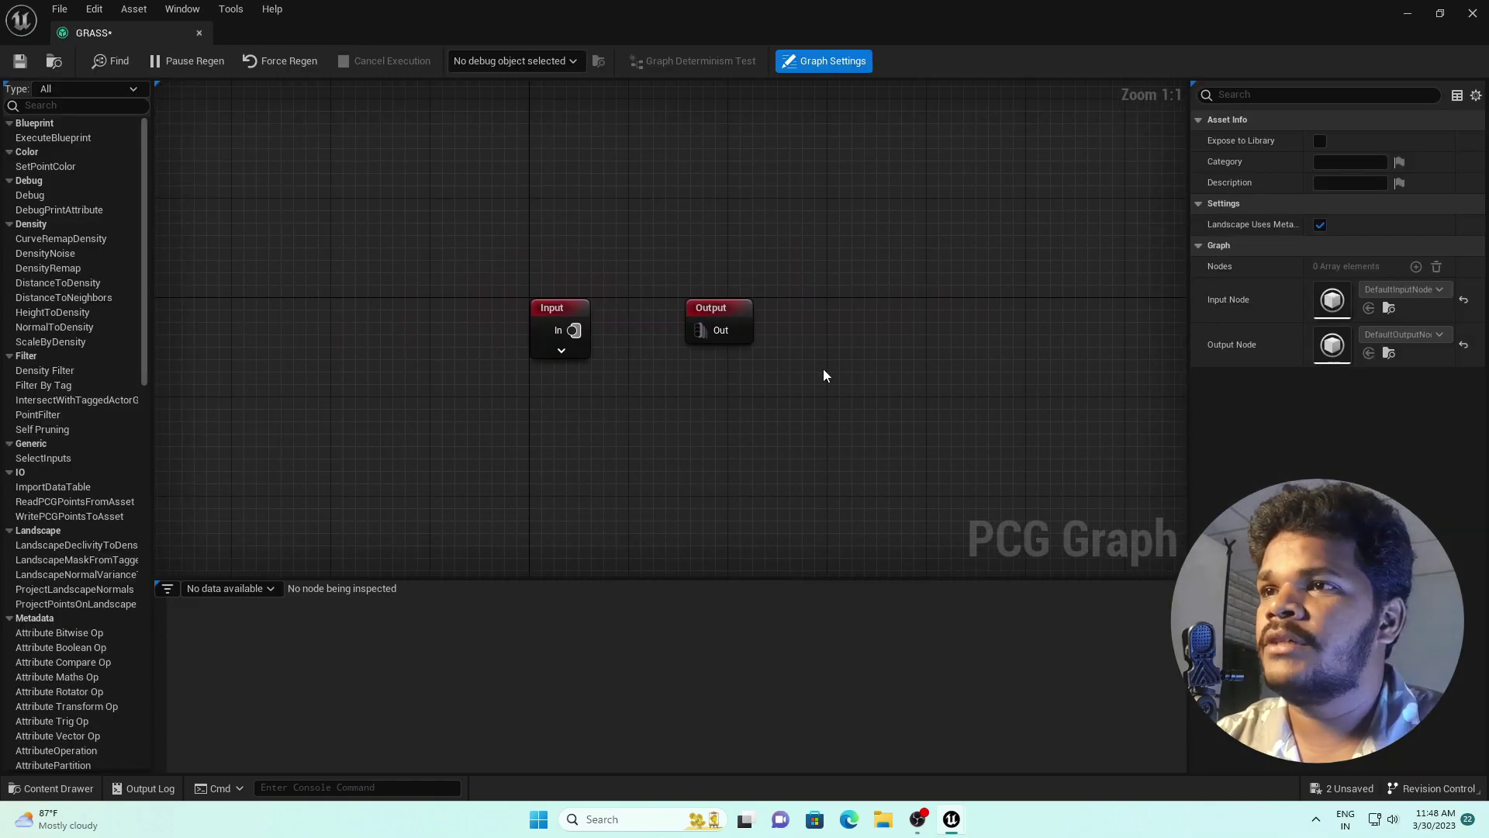
drag(710, 310, 953, 311)
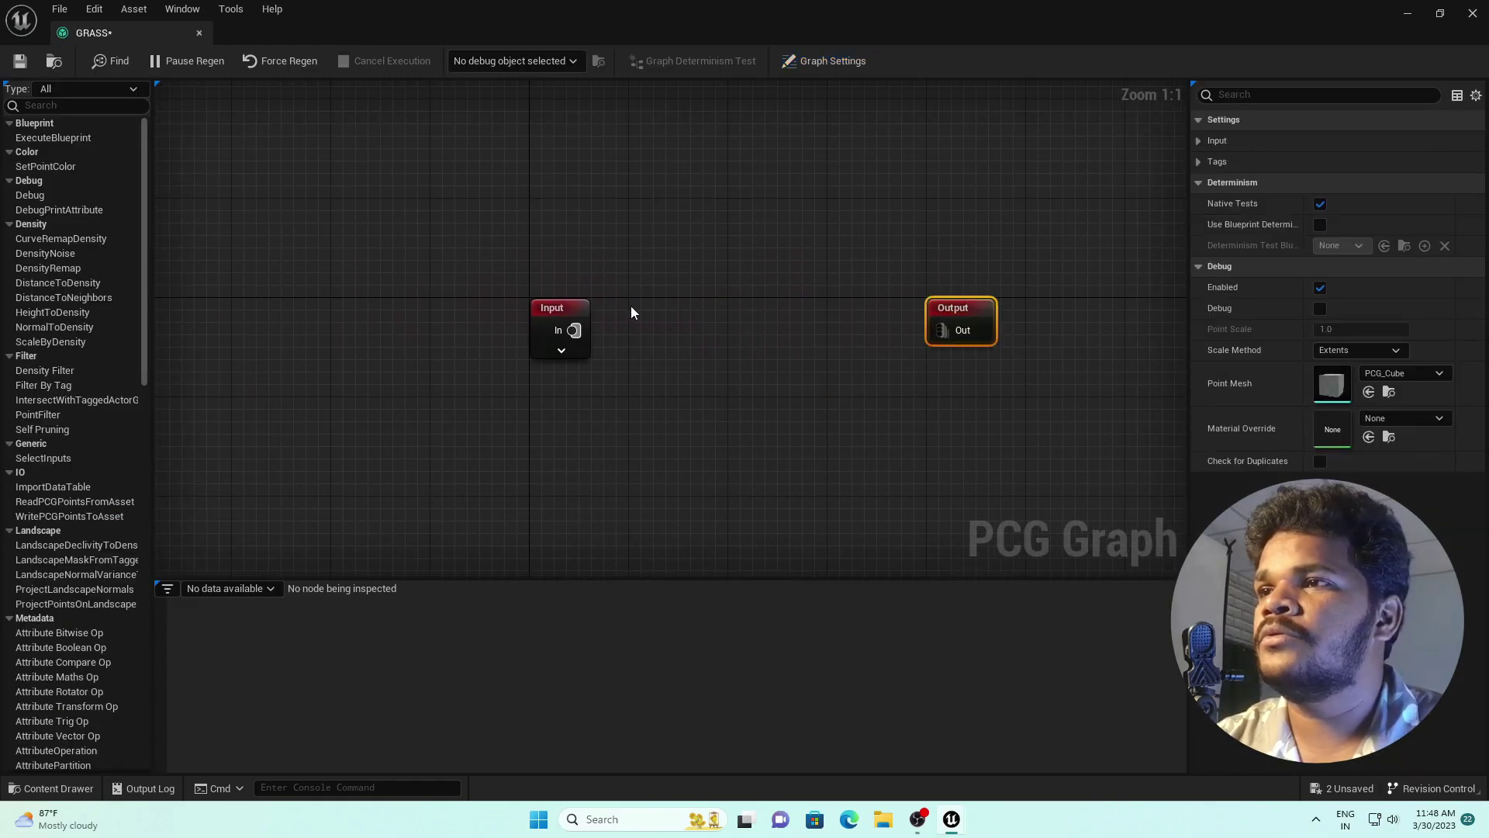
drag(555, 309, 329, 269)
right_drag(549, 299, 650, 333)
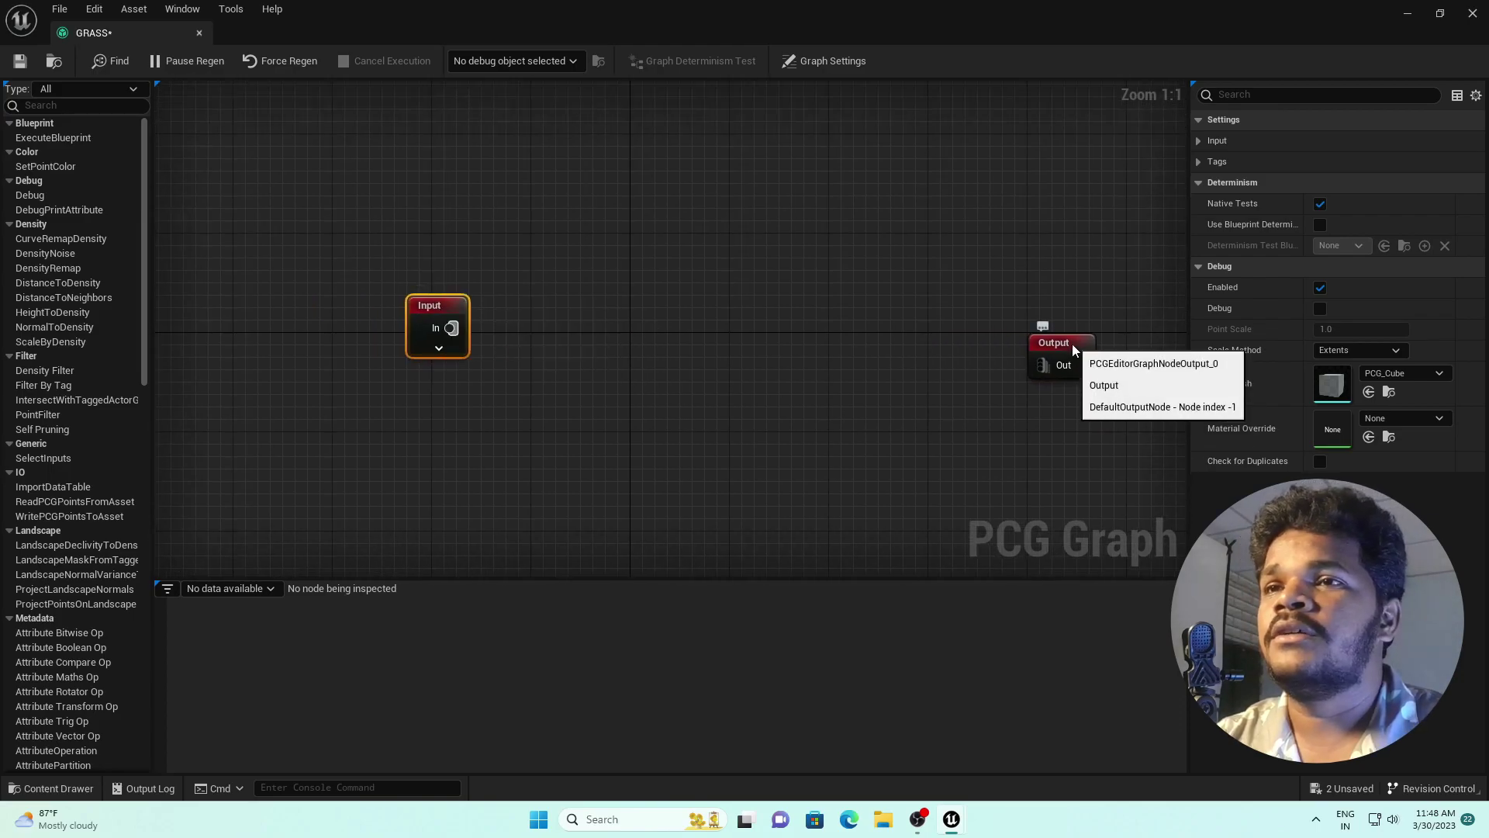
drag(1072, 343, 1072, 294)
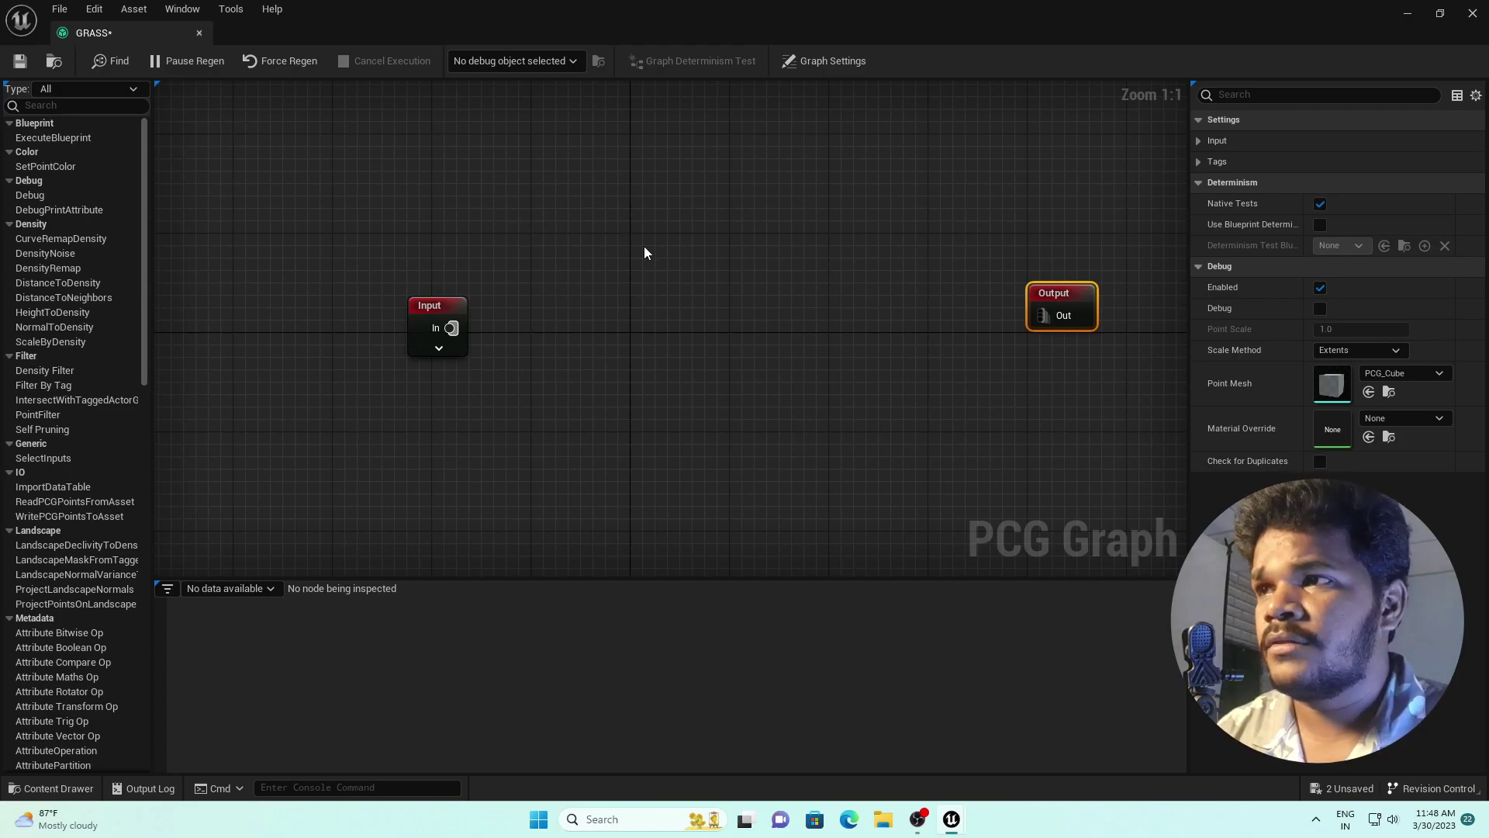
- Add a Surface Sampler node to the graph and place it just after the Input node
right_click(553, 274)
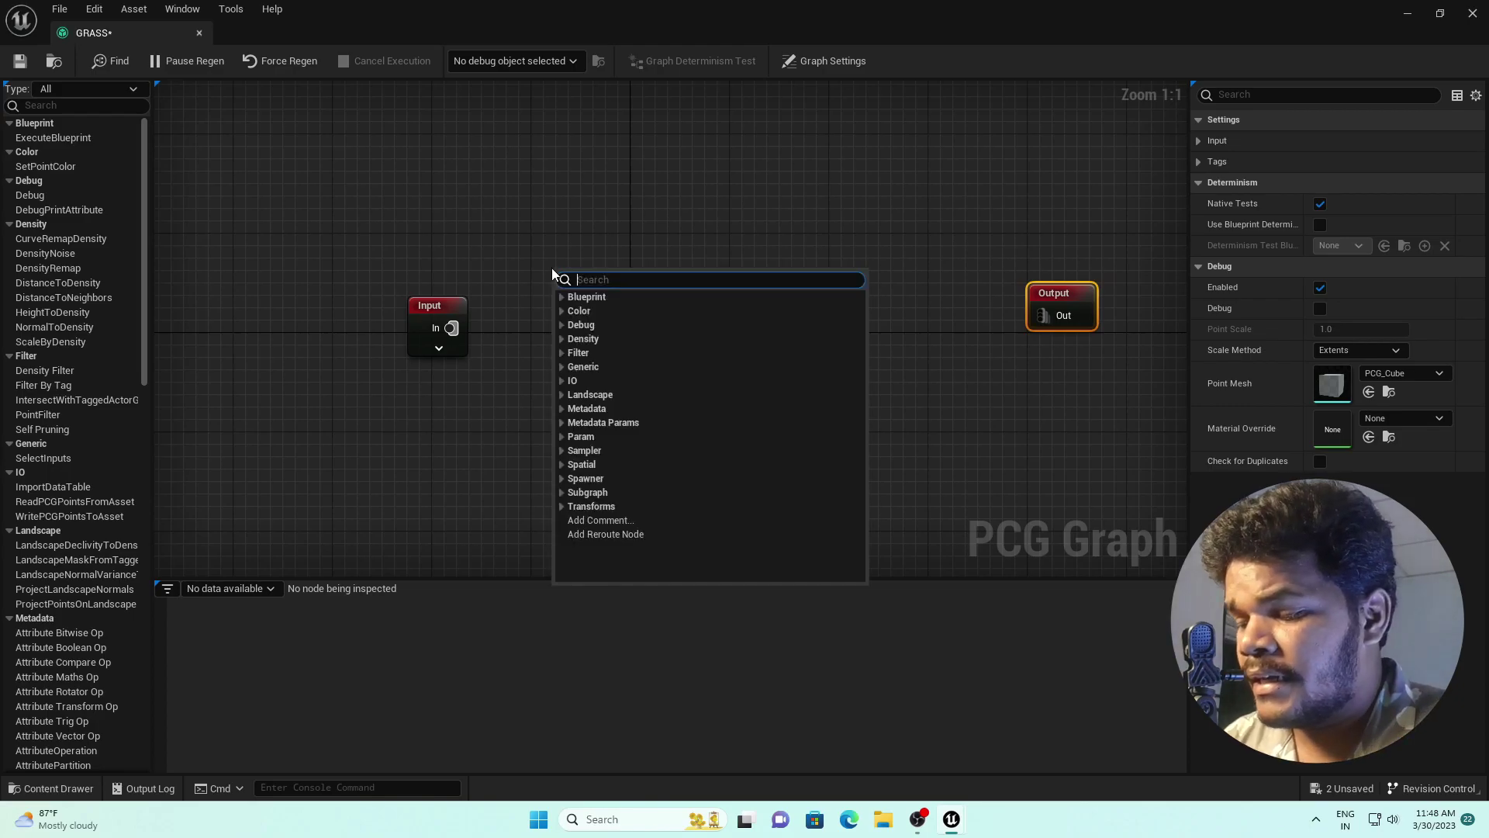
text(SURFAC)
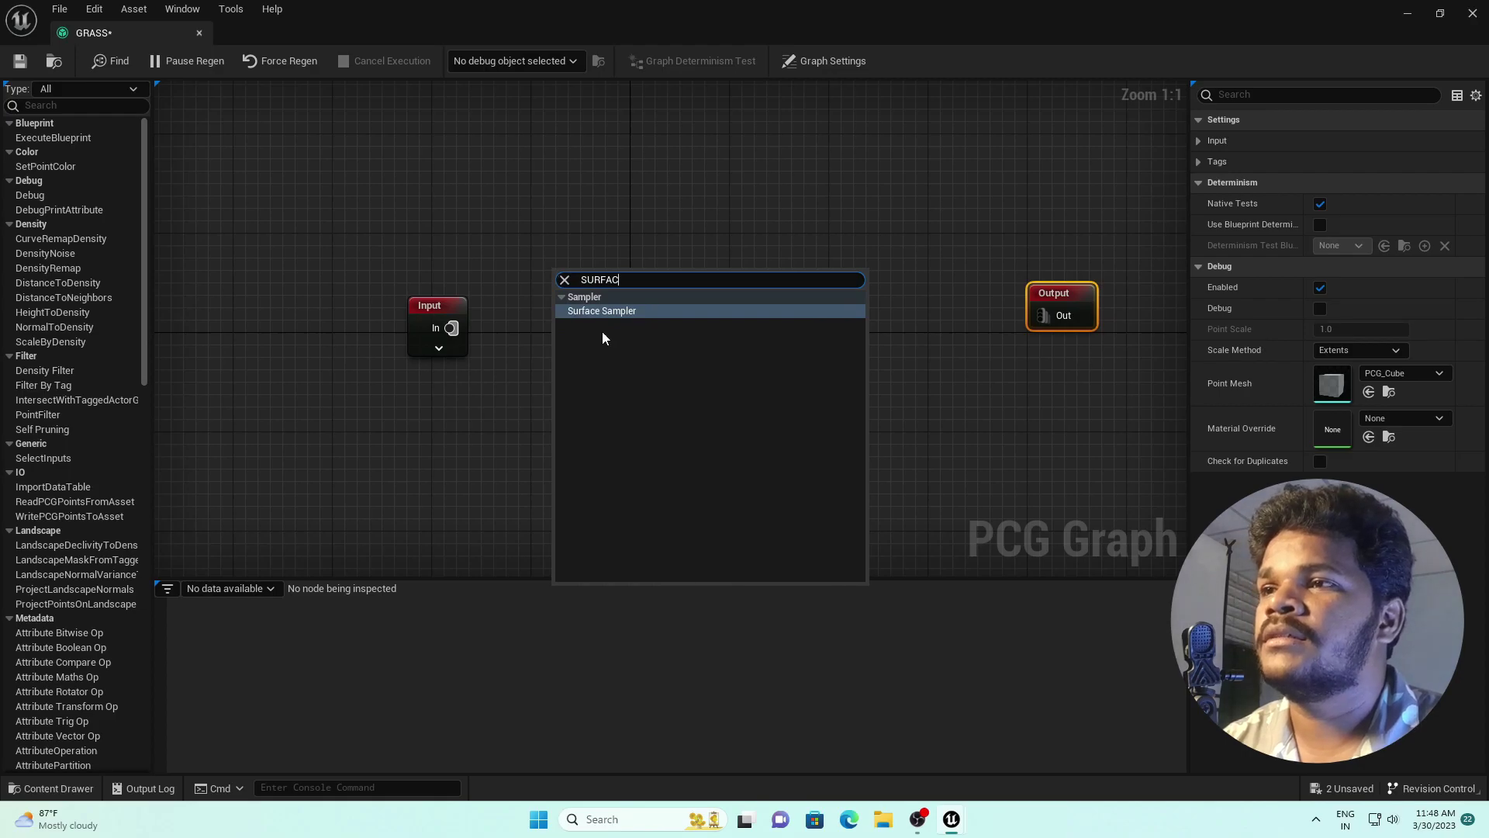
click(618, 311)
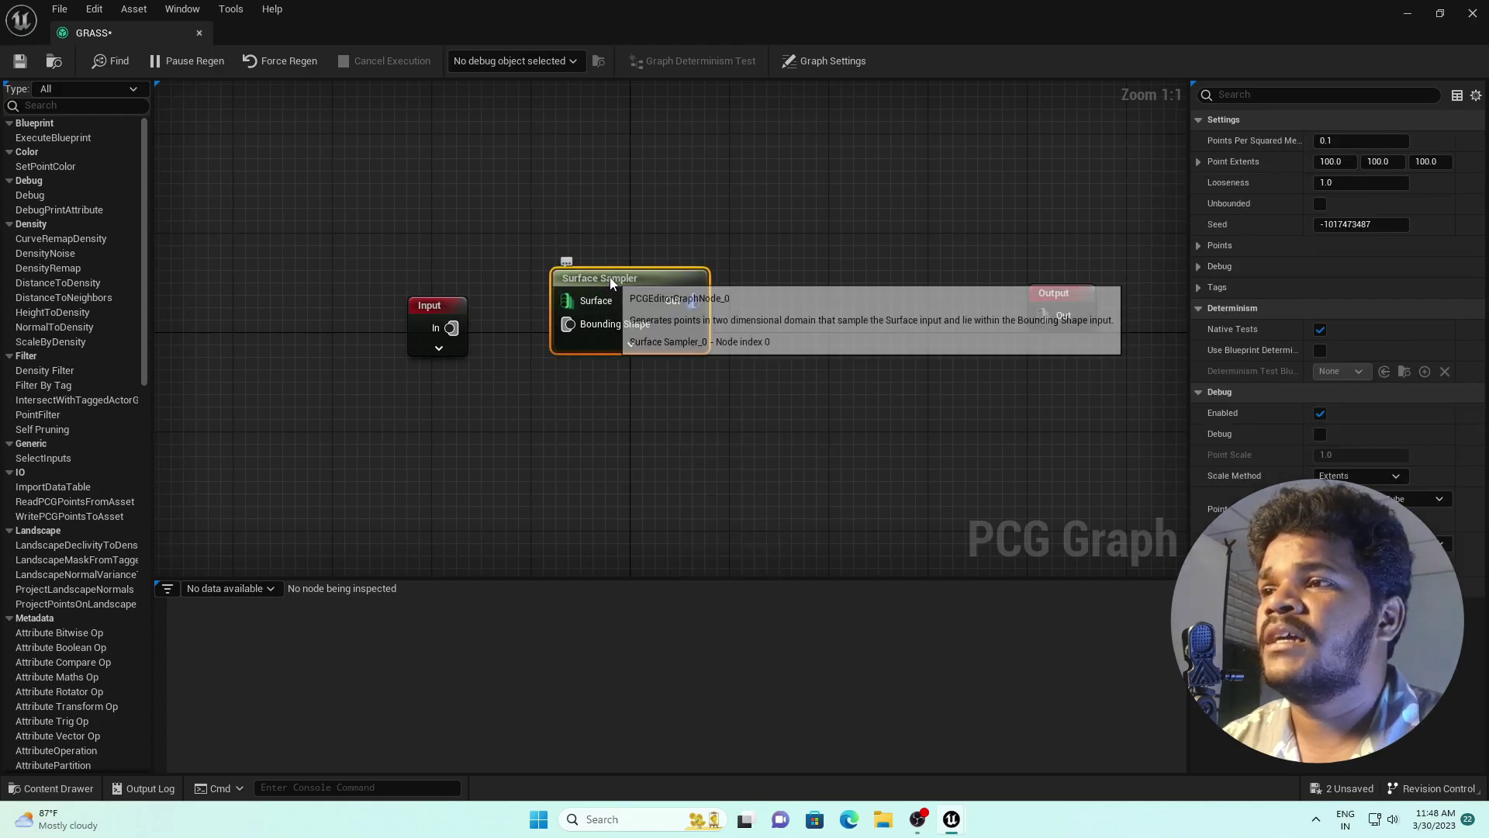
drag(618, 316, 610, 356)
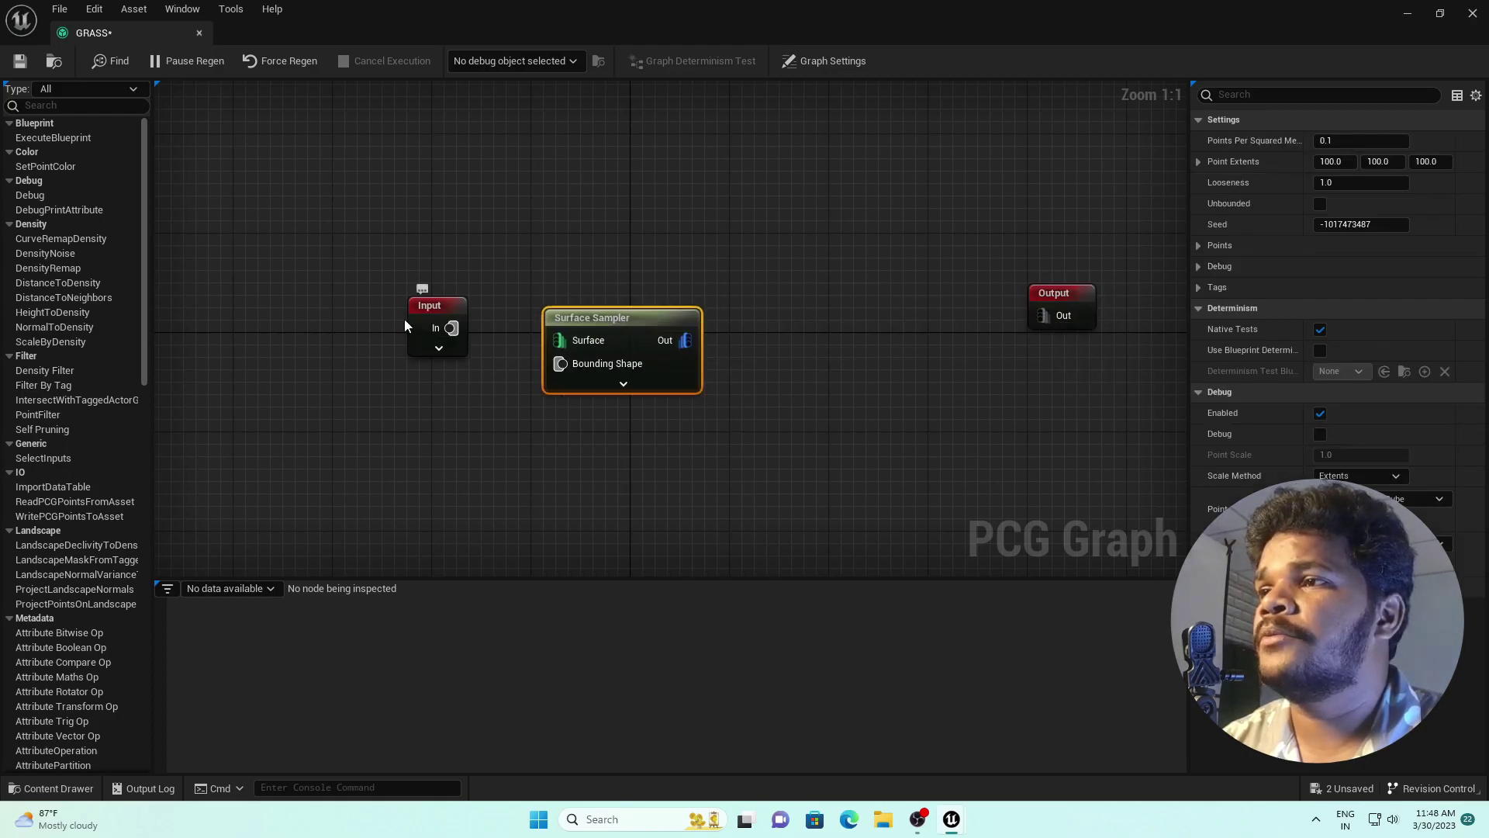
- Expand the Input node's pins, connect Landscape to the Surface Sampler's Surface input, and shift both nodes away from Output
click(439, 348)
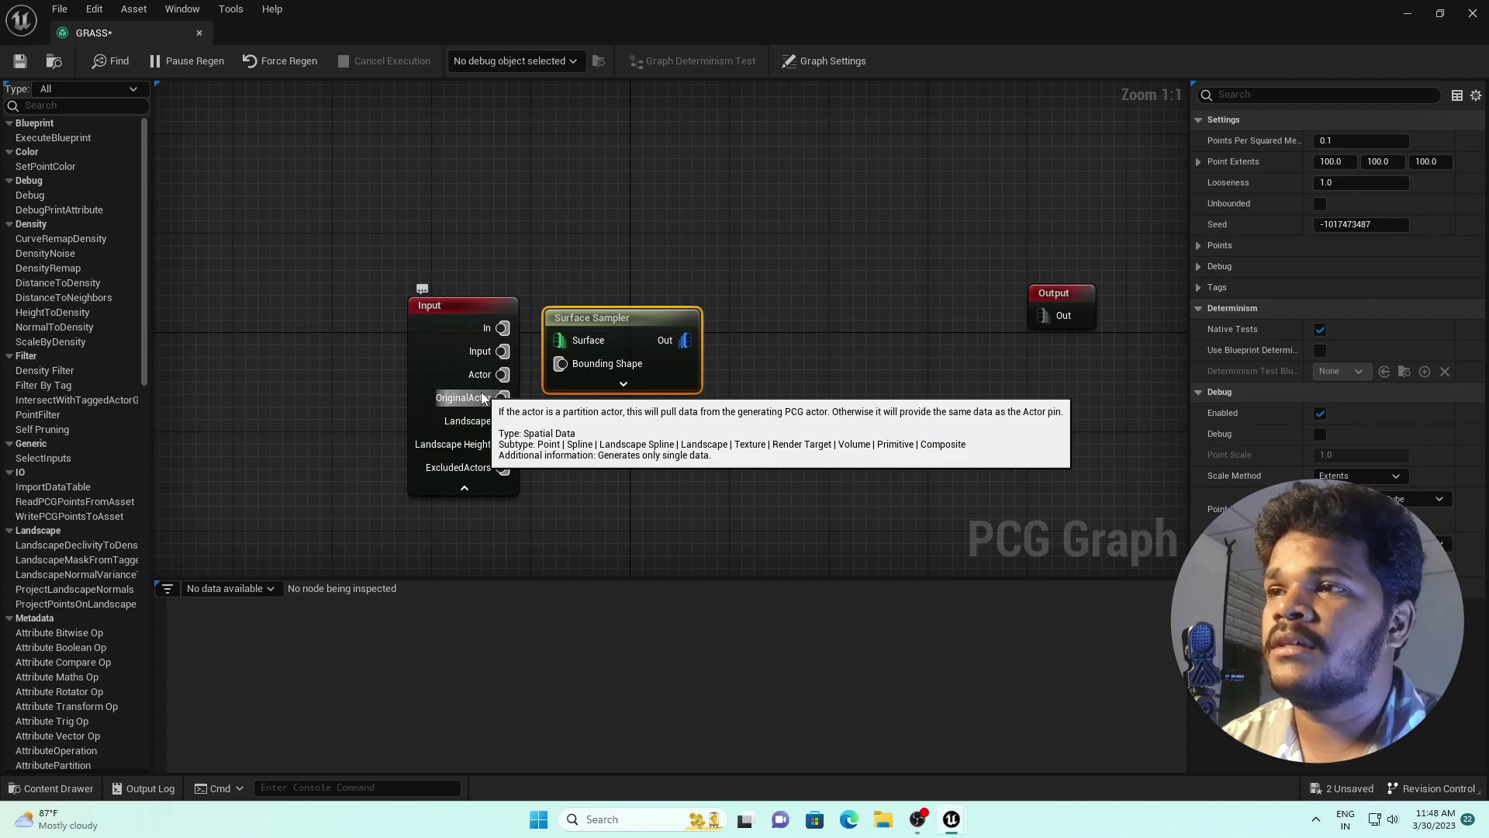
drag(478, 307, 441, 244)
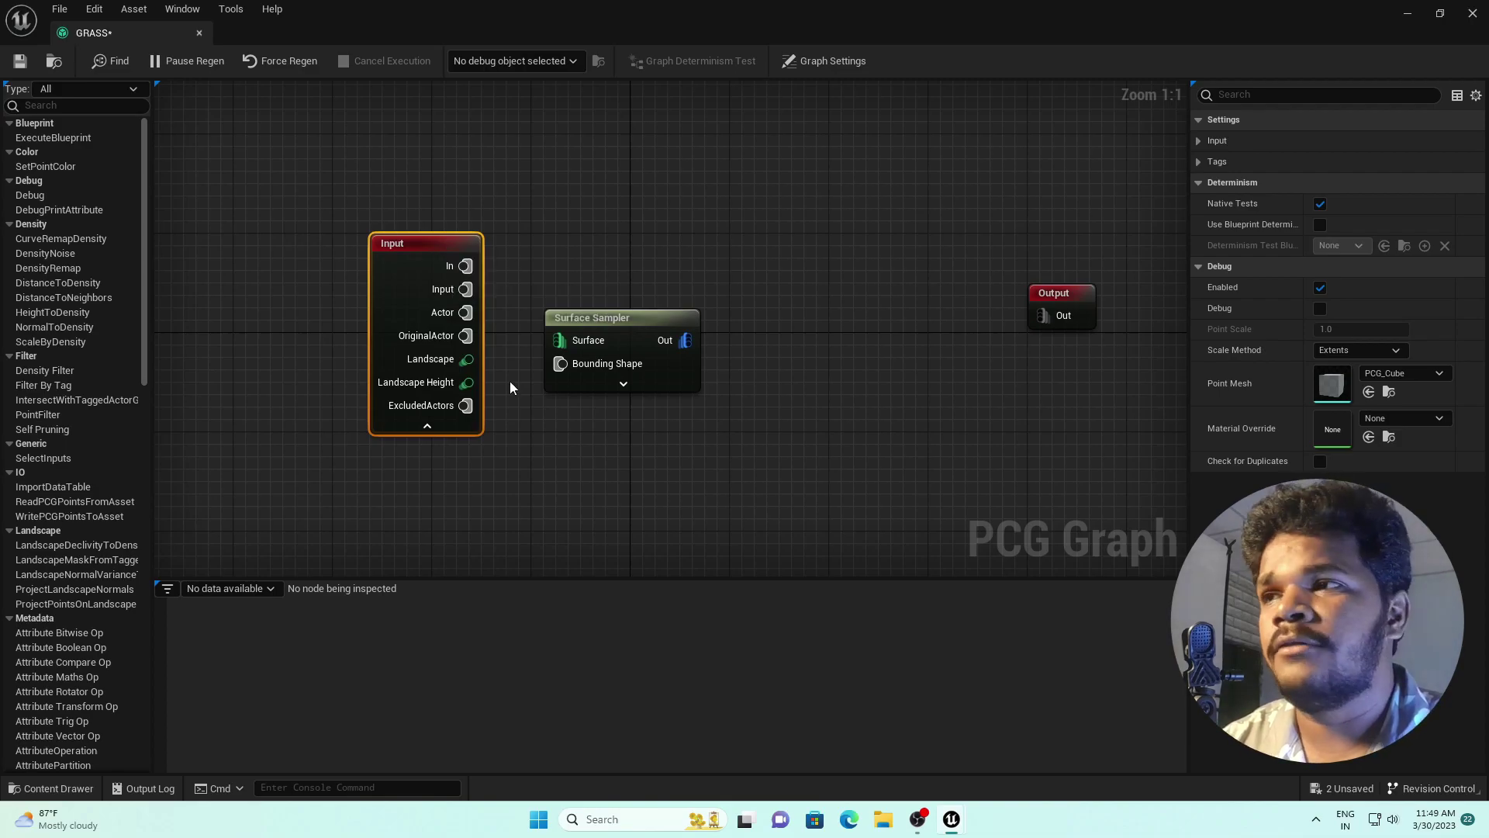
drag(468, 361, 571, 335)
drag(594, 197, 342, 420)
drag(583, 330, 484, 267)
click(631, 361)
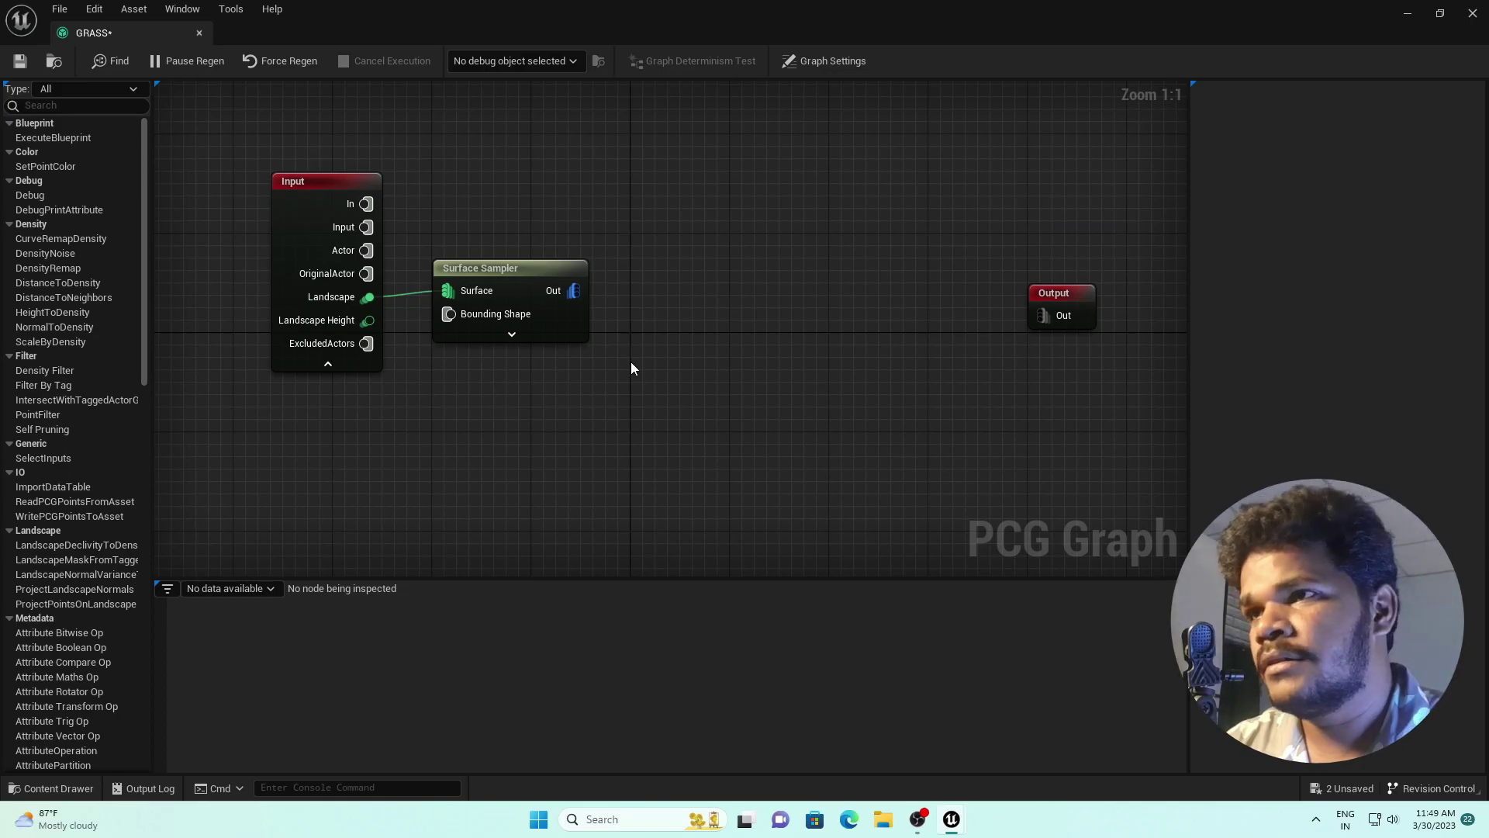
- Add a Transform Points node after the Surface Sampler and connect the sampler's Out to its In
right_click(648, 298)
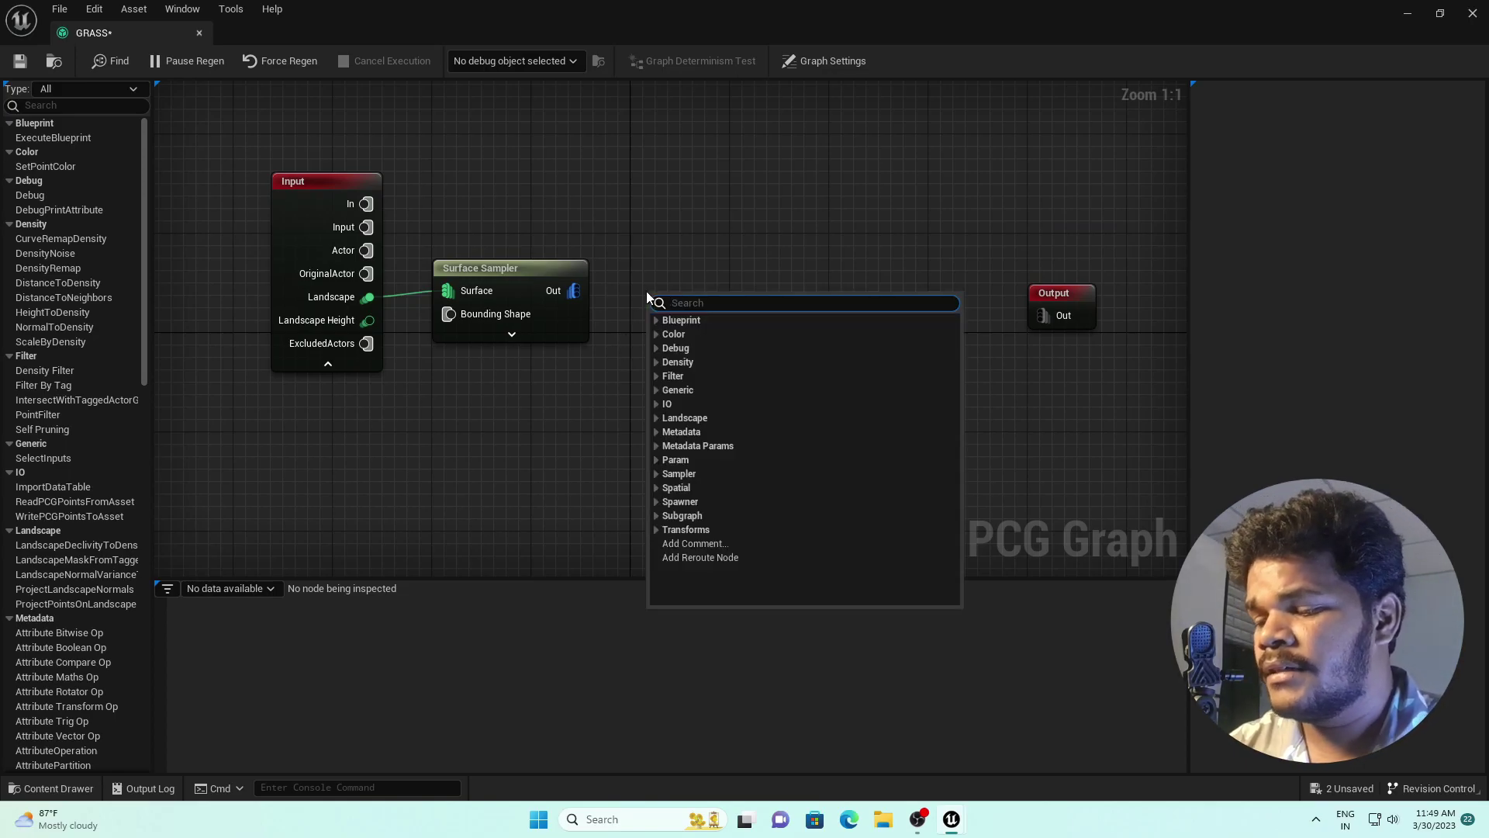
text(TRANS)
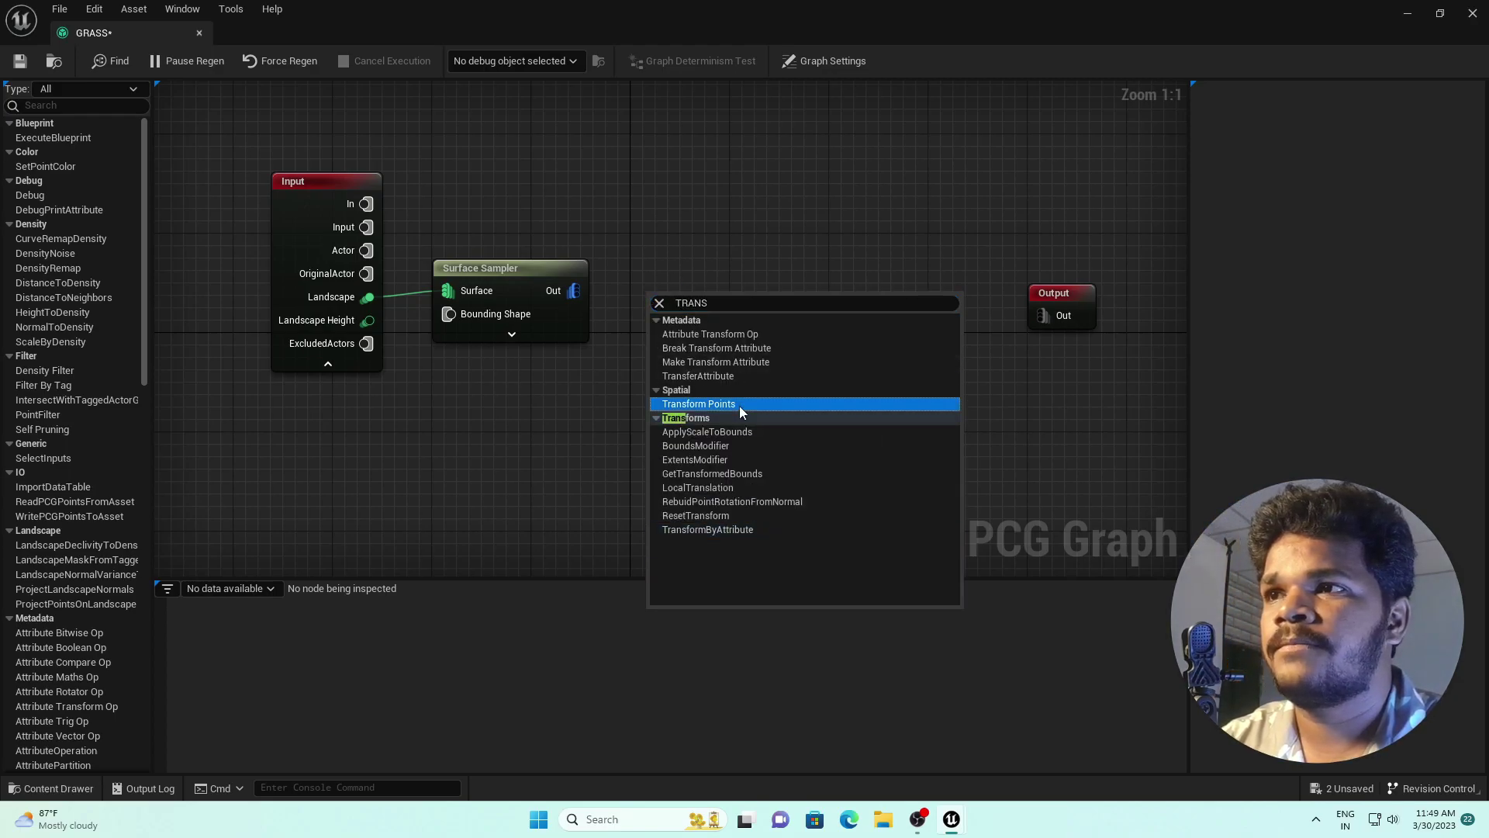
click(738, 407)
drag(574, 291, 659, 303)
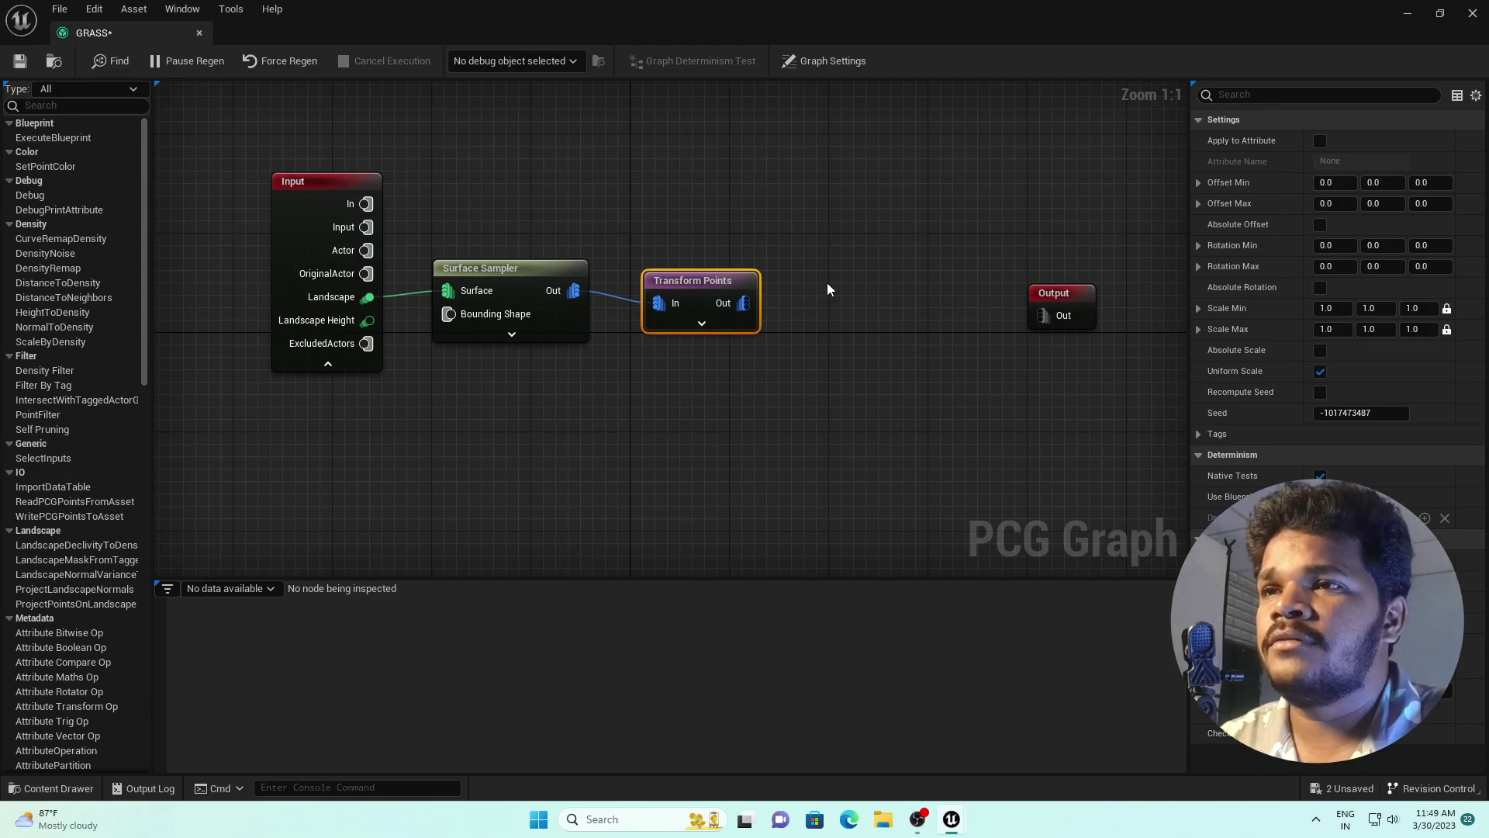
- Add a StaticMeshSpawner node, feed it from Transform Points, and connect its Out to the Output node
right_click(828, 289)
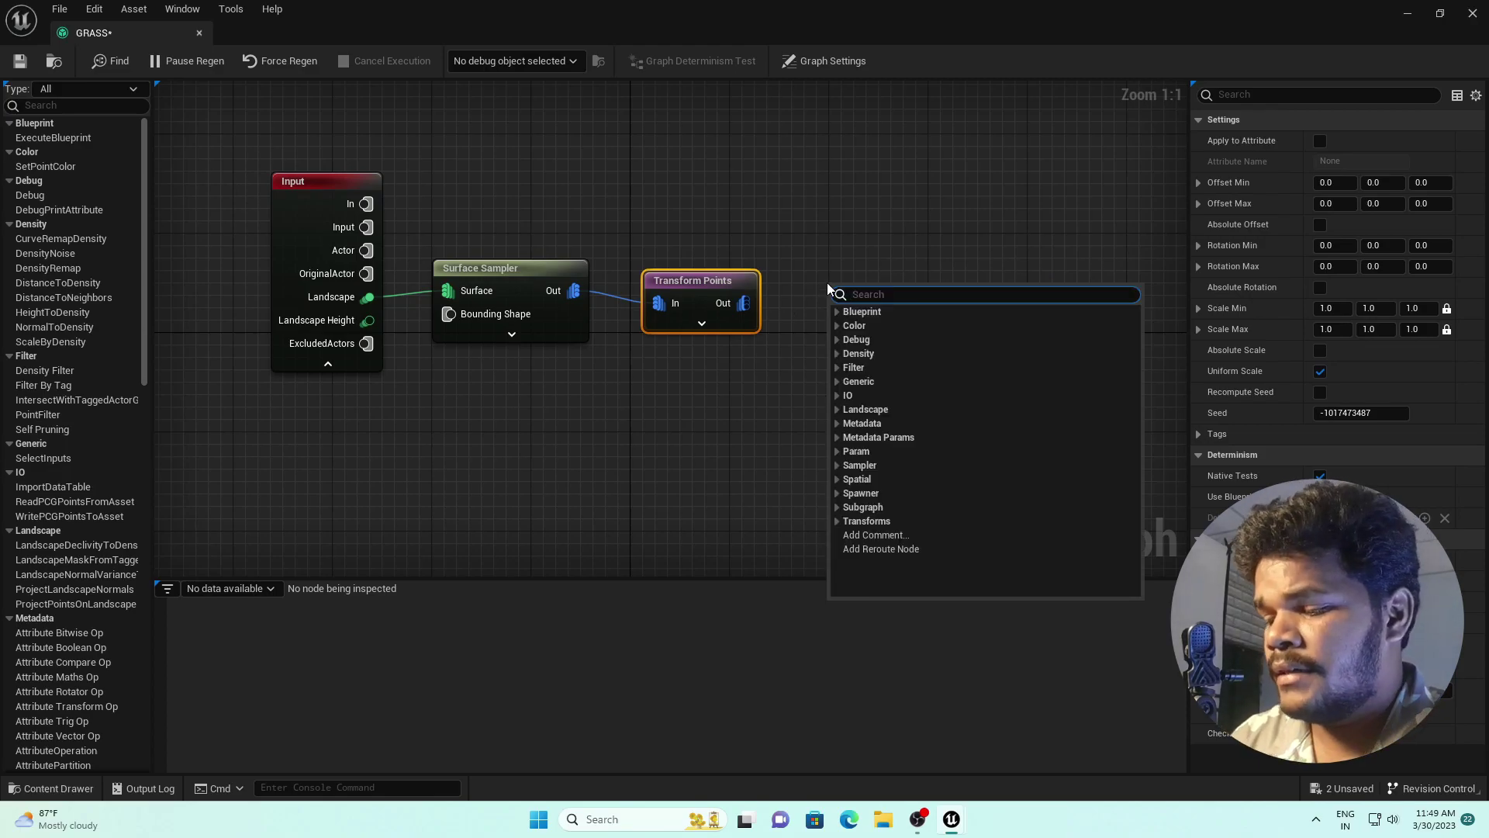
text(STATIC)
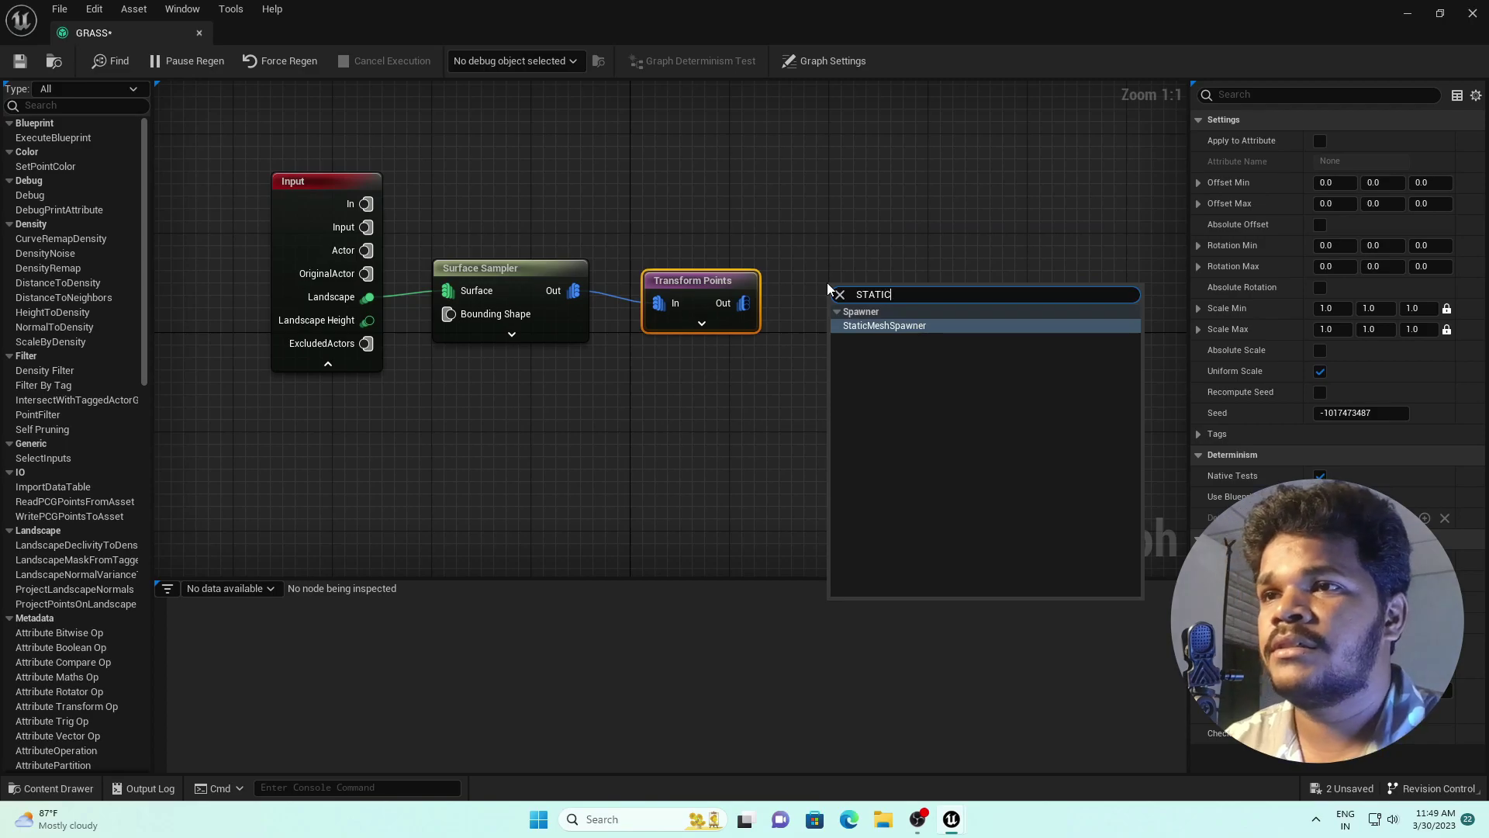
click(900, 328)
drag(743, 302, 842, 315)
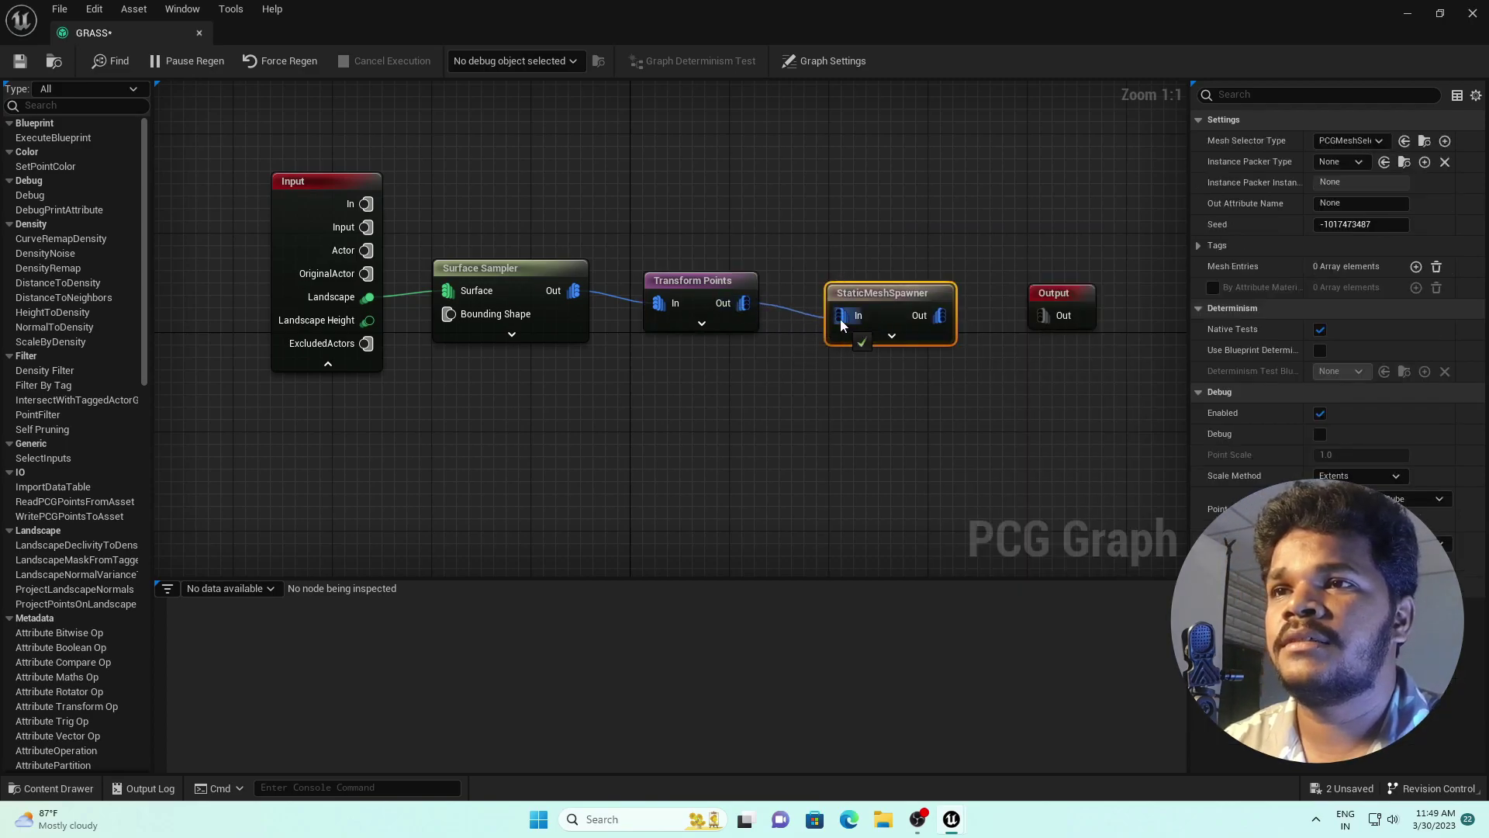
drag(940, 315, 1049, 315)
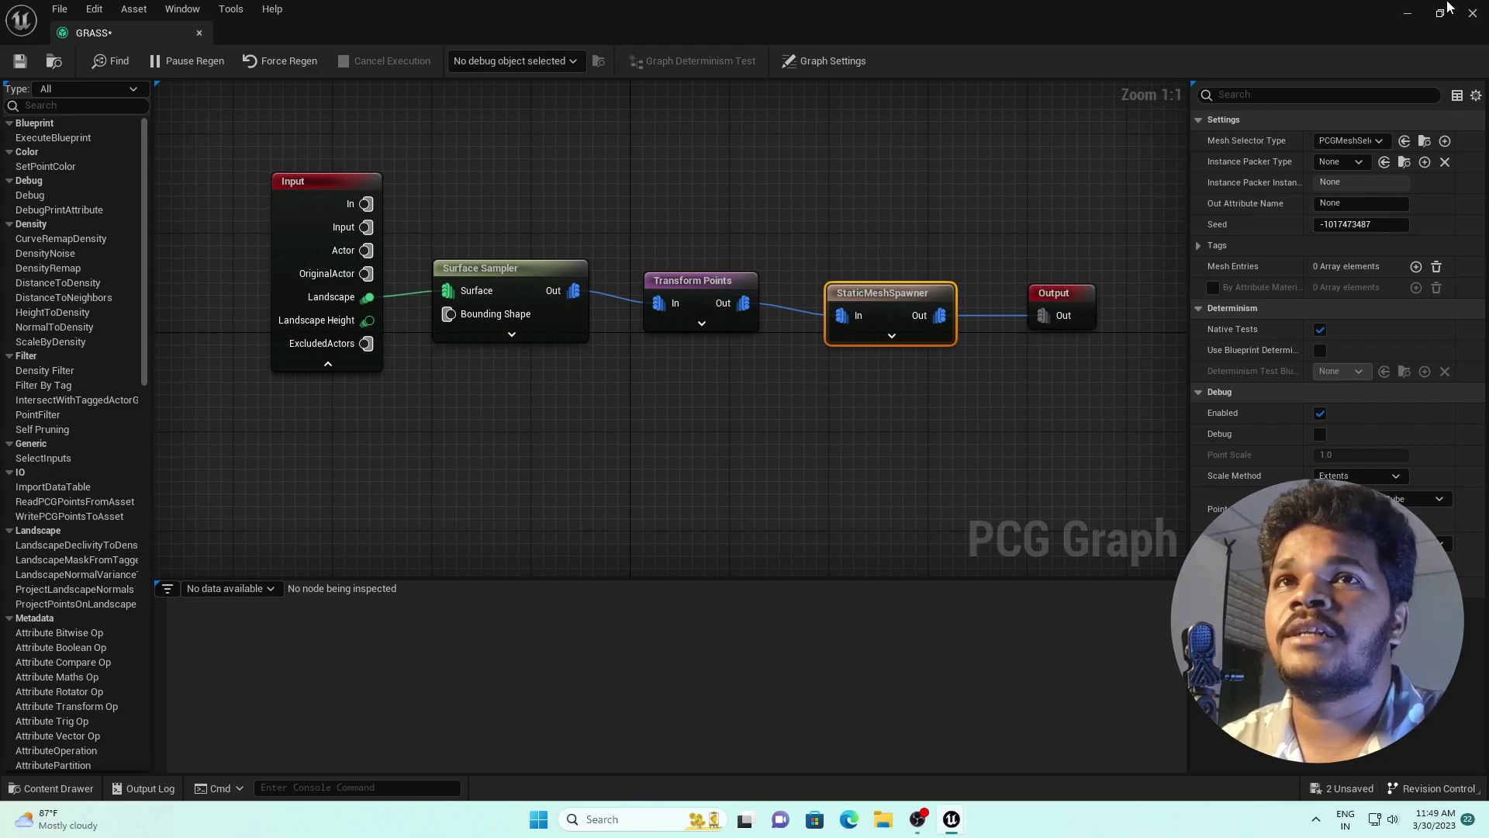
- Shrink the graph window to reveal the level editor, and save the level as PCG along with the graph
click(1441, 13)
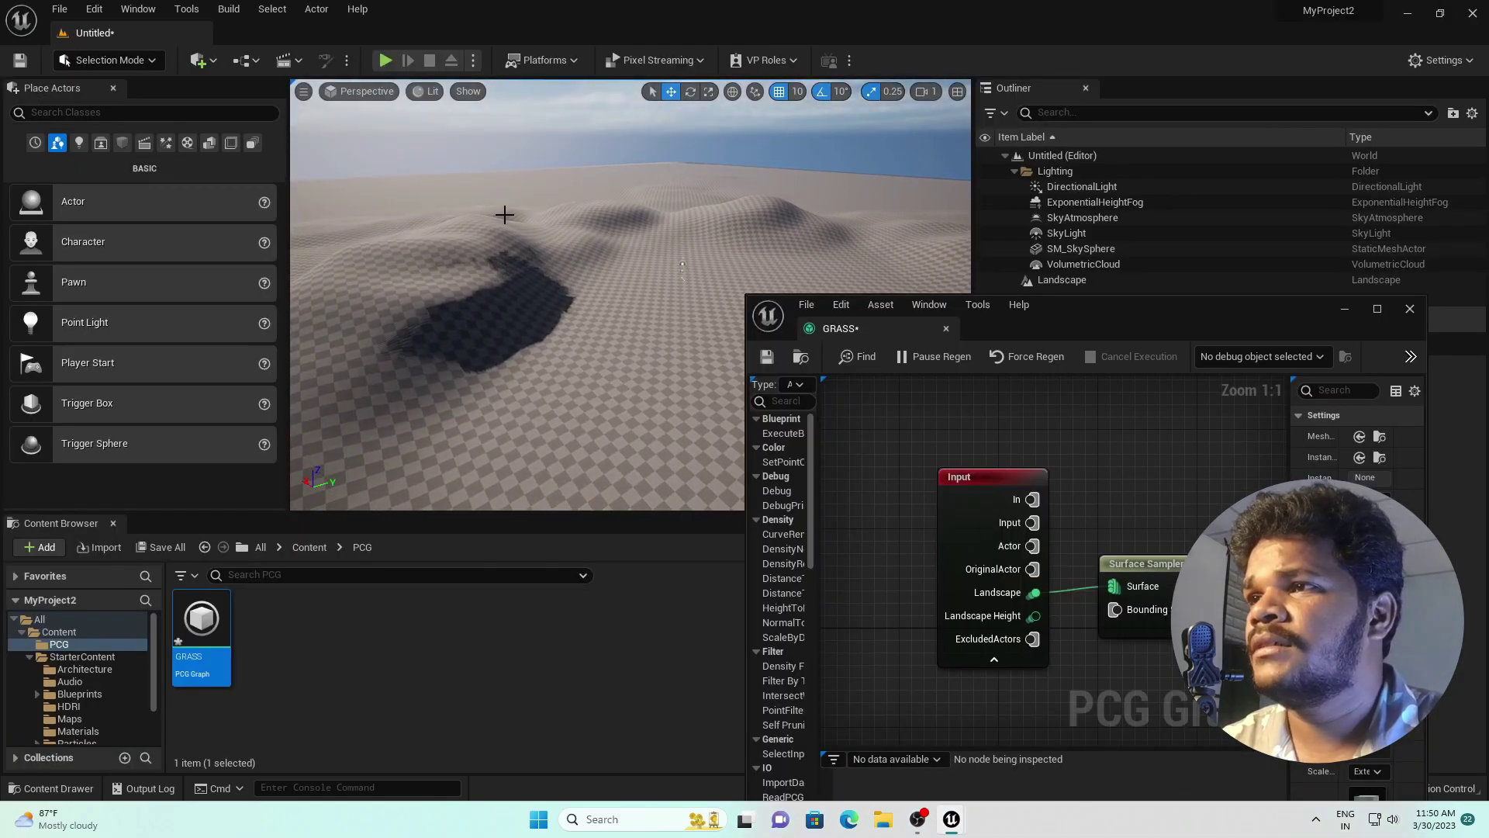
right_drag(492, 183, 372, 183)
right_drag(552, 342, 553, 295)
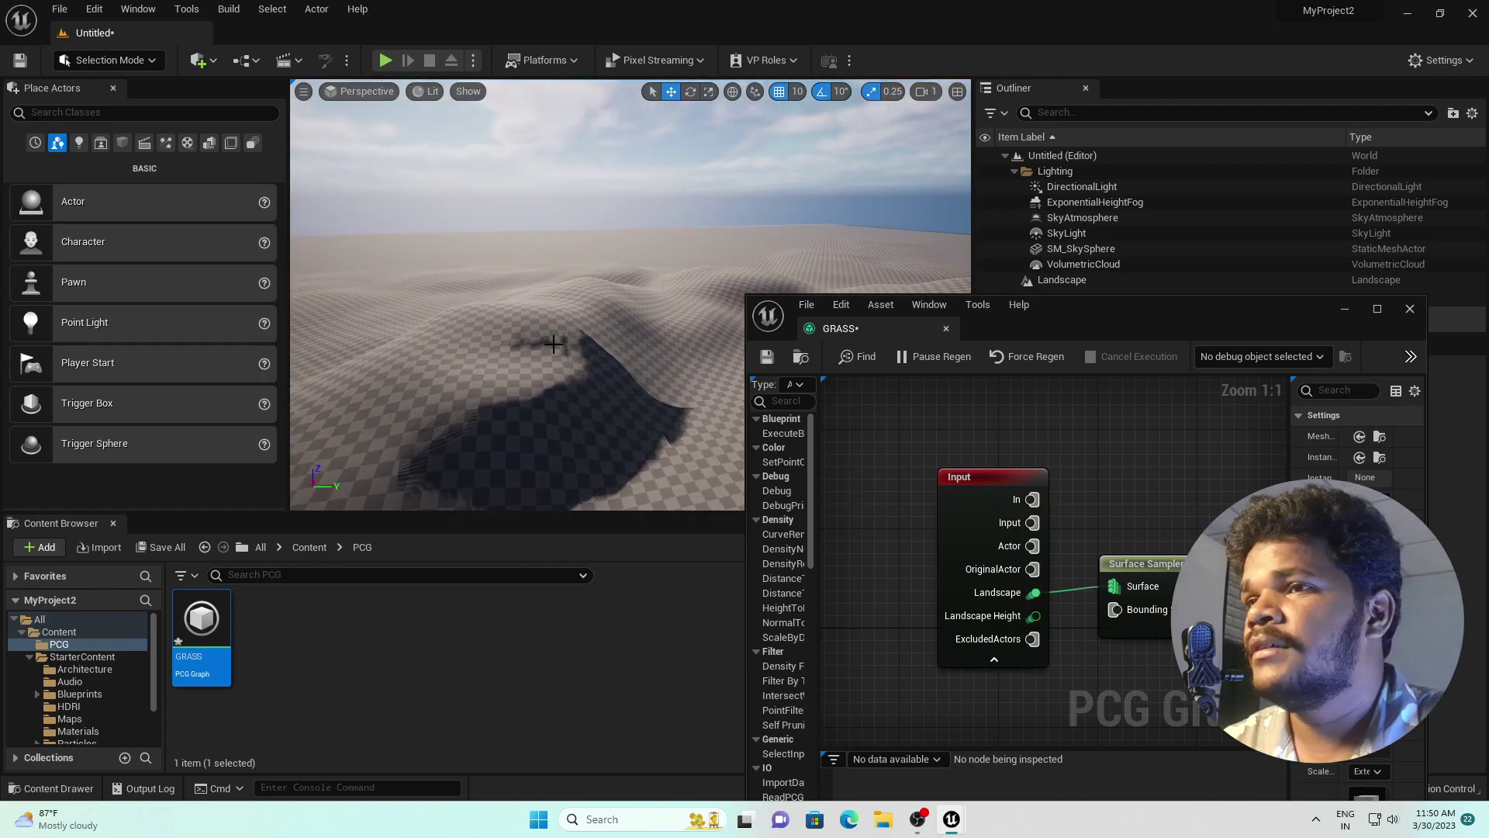
scroll(554, 339, up, 3)
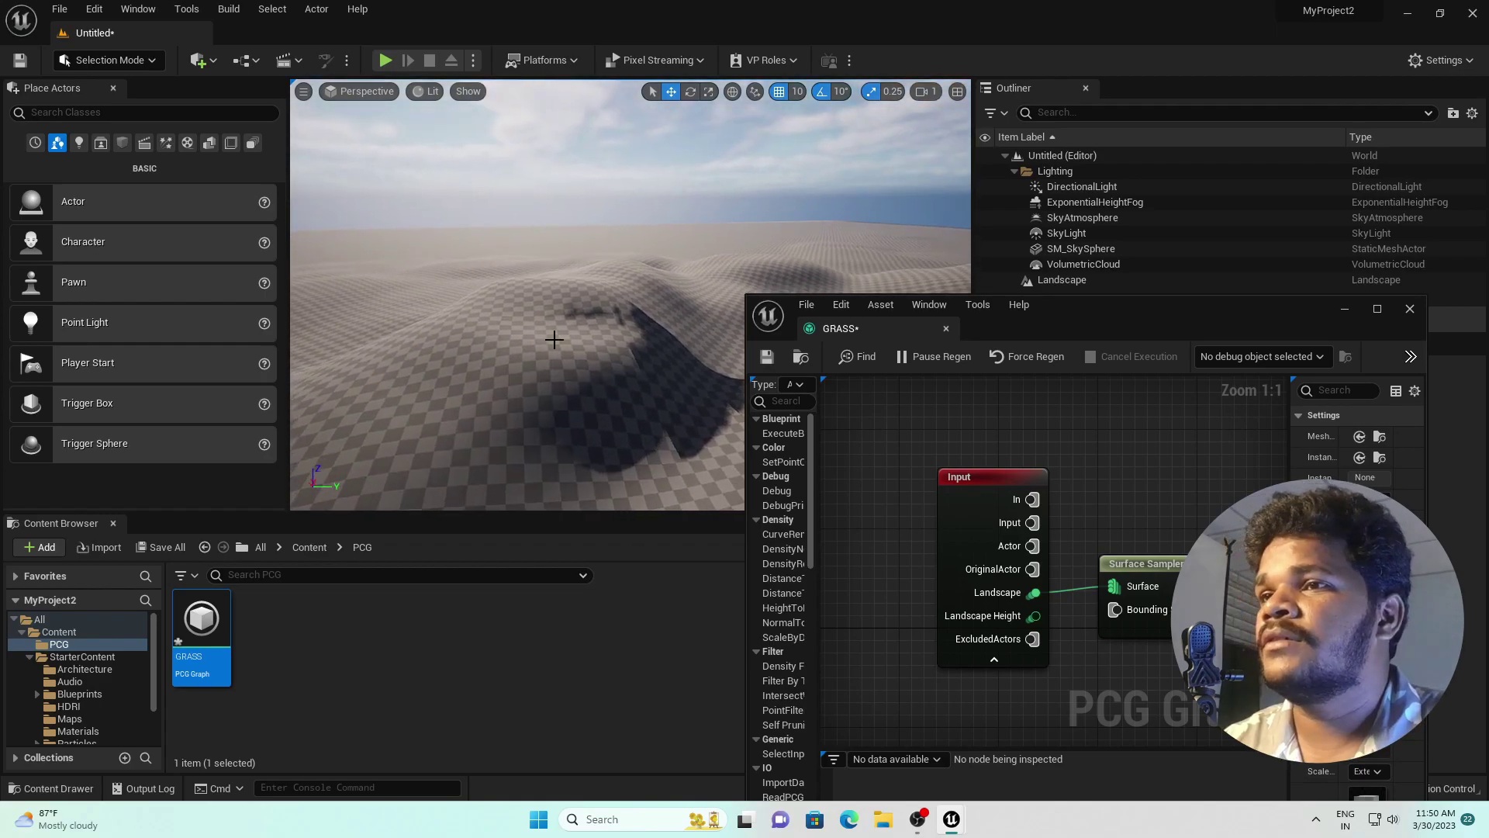
click(57, 11)
click(101, 146)
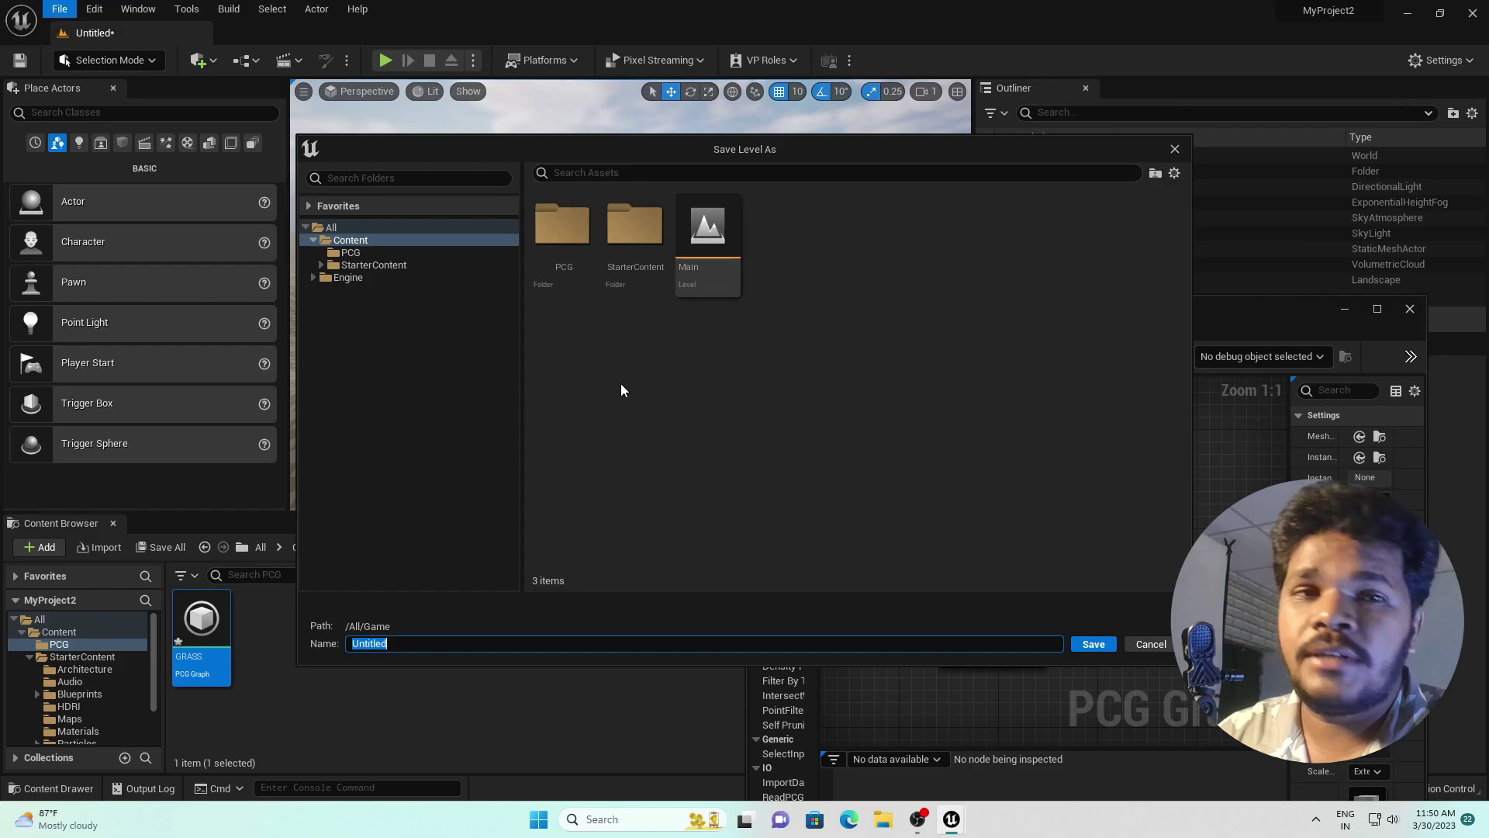
key(Escape)
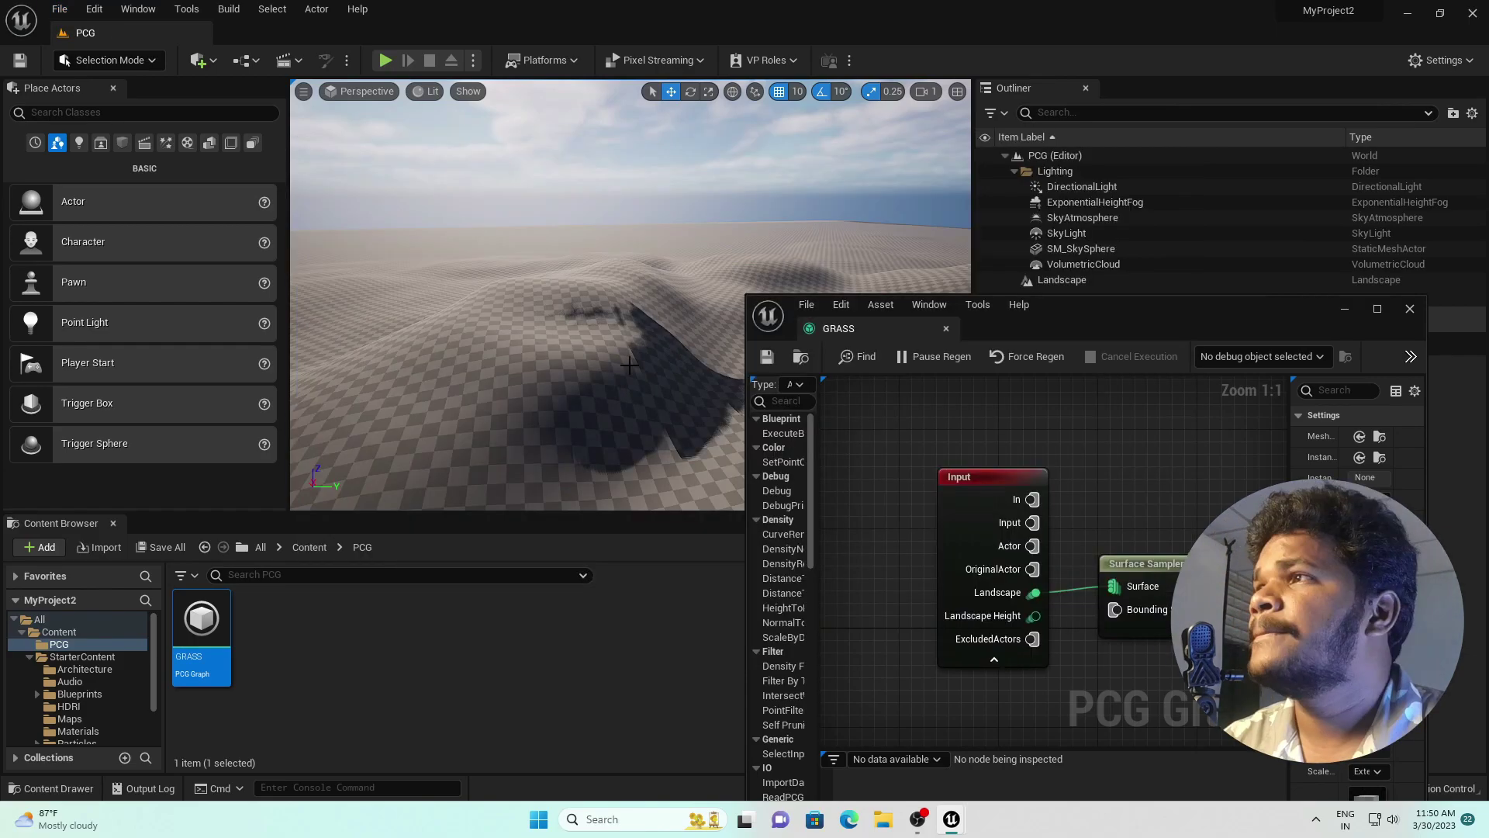
click(60, 9)
click(101, 155)
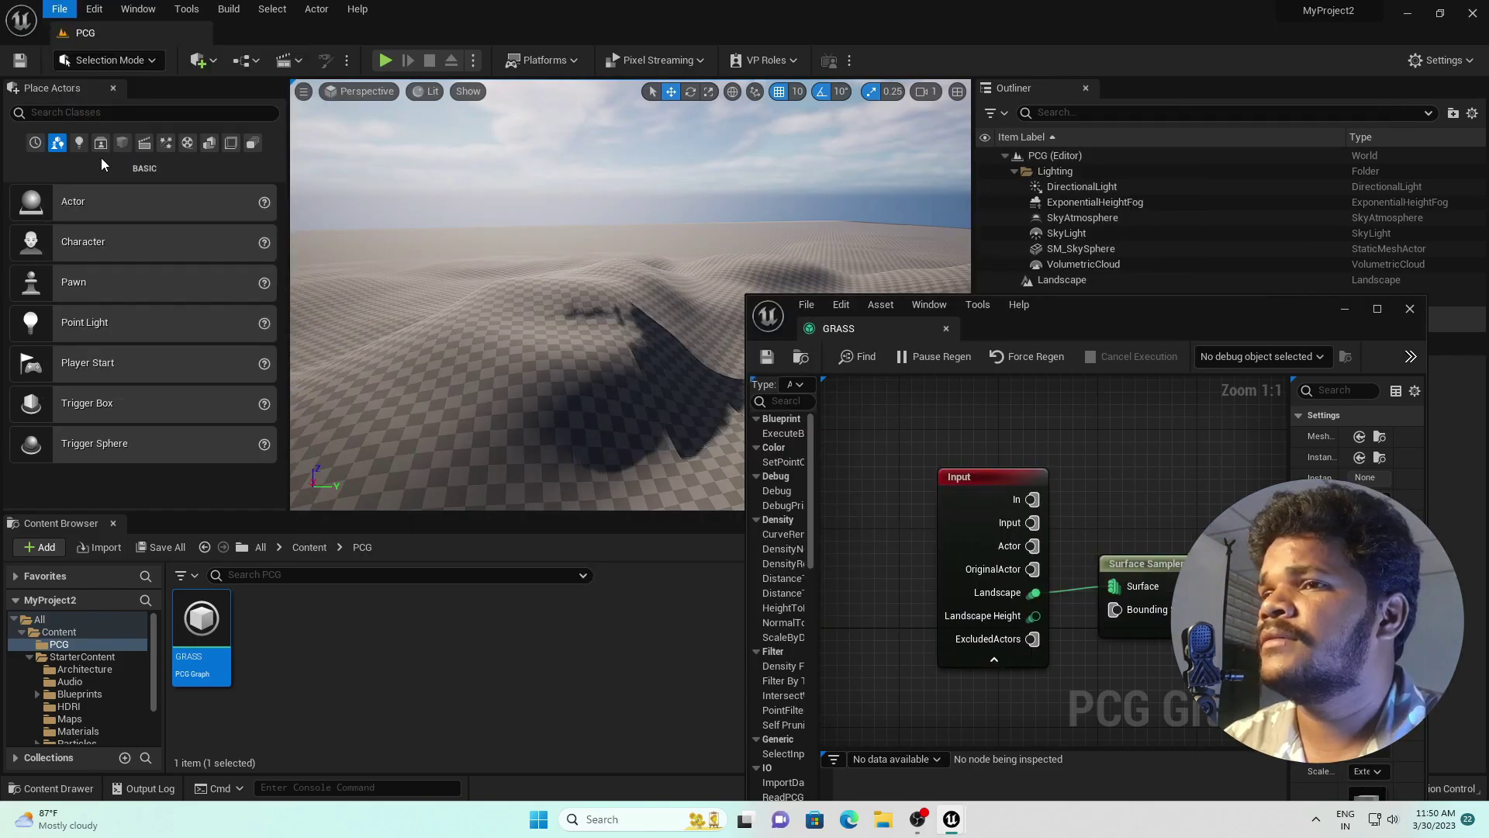
- Place the GRASS graph asset onto the hilly part of the landscape as a PCG volume
right_drag(649, 282, 675, 333)
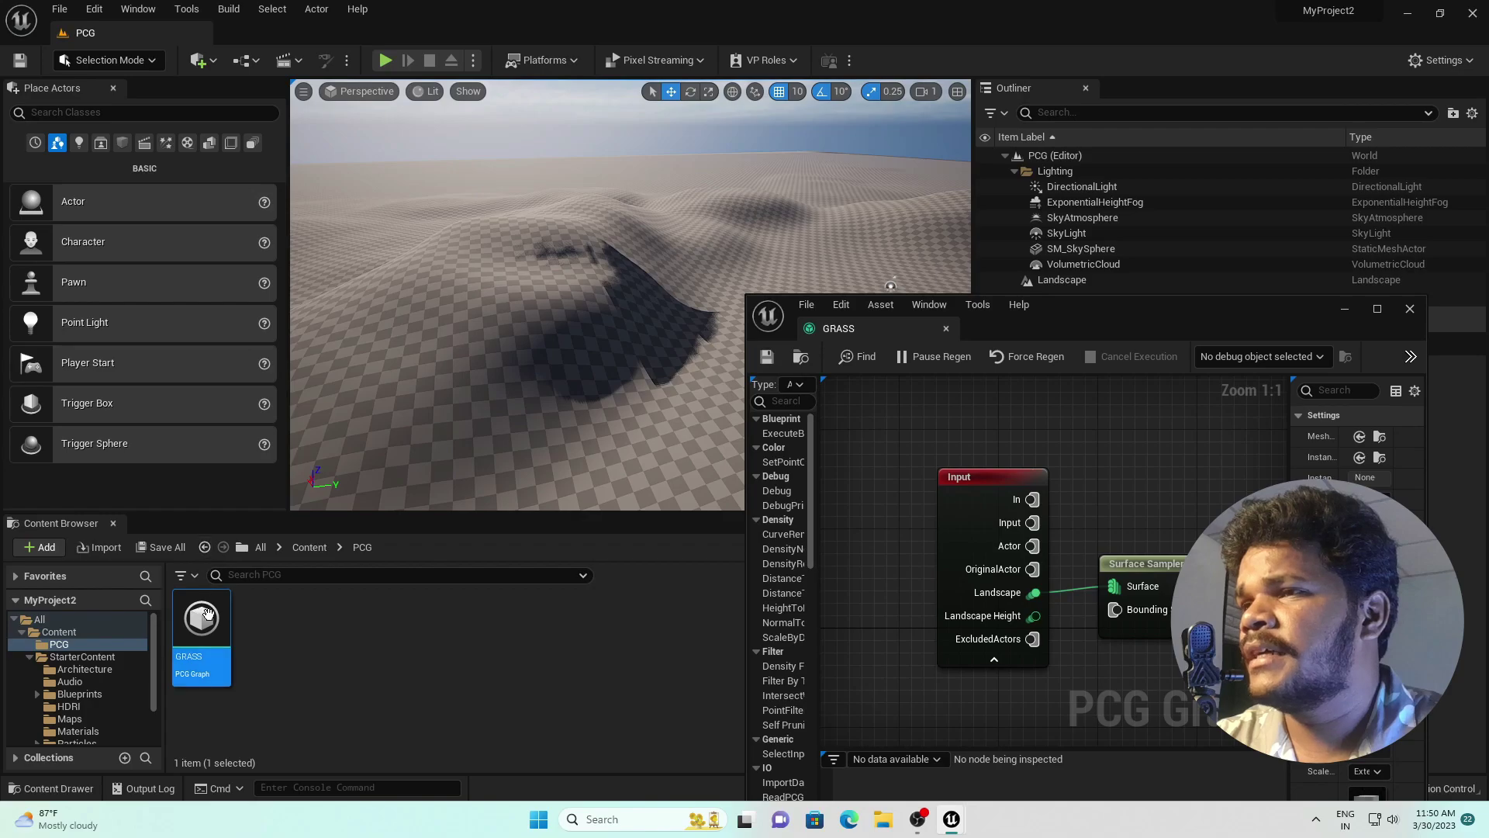
drag(203, 625, 595, 323)
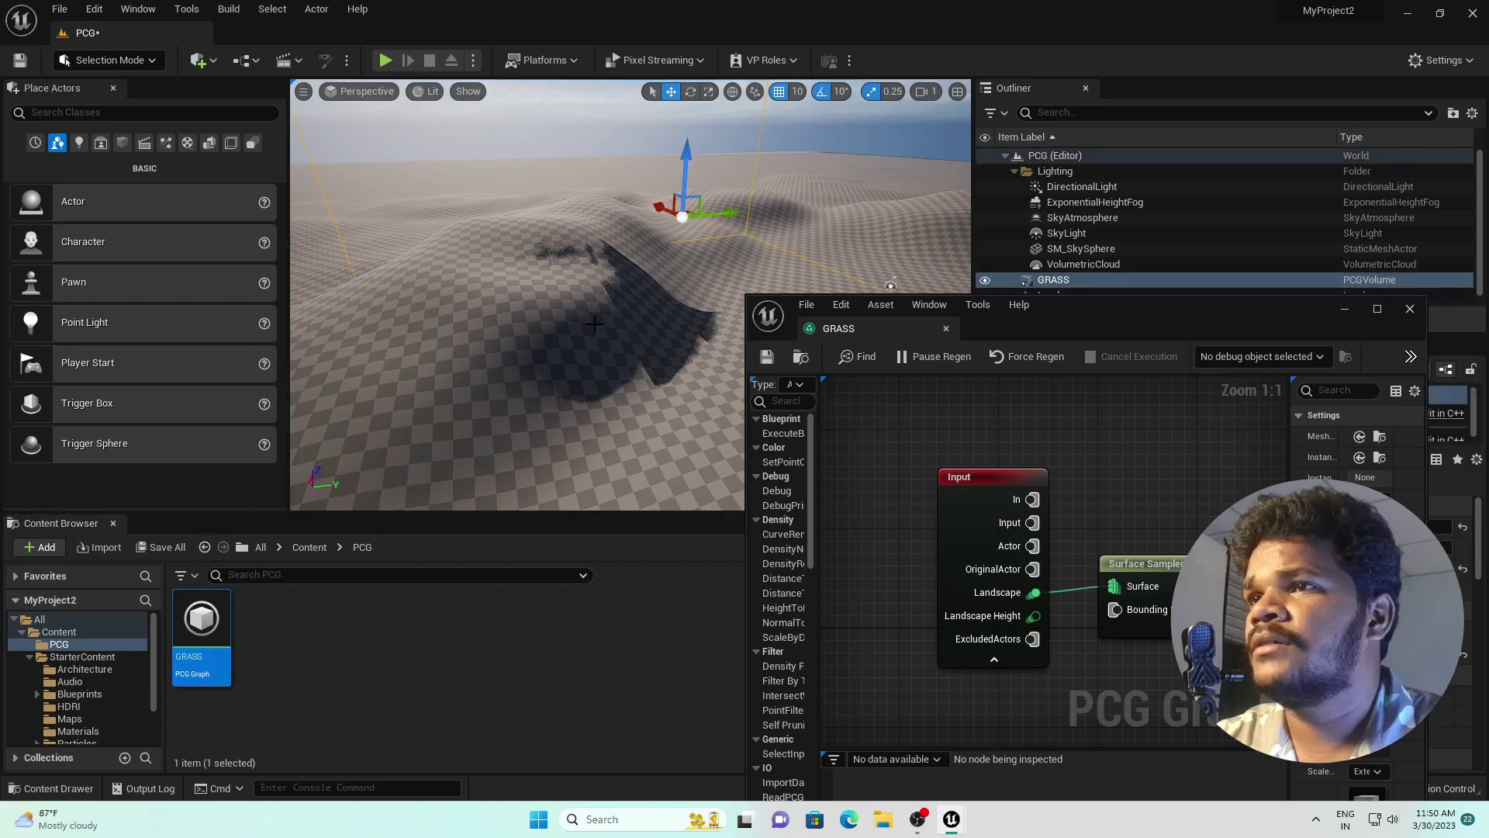
right_drag(595, 323, 682, 290)
scroll(489, 319, down, 5)
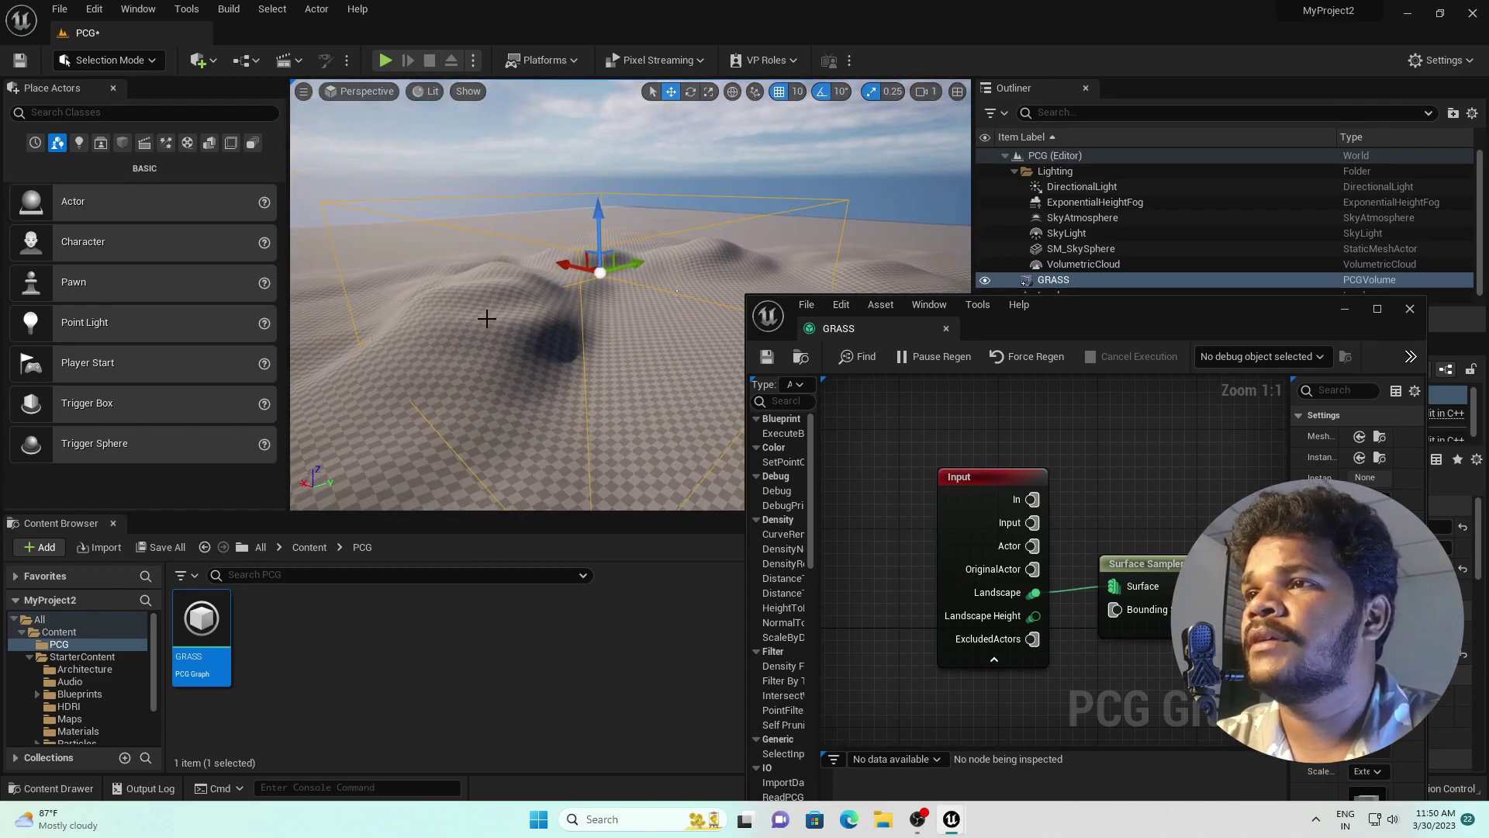
mouse_move(482, 297)
right_down()
mouse_move(409, 285)
mouse_move(483, 297)
right_up()
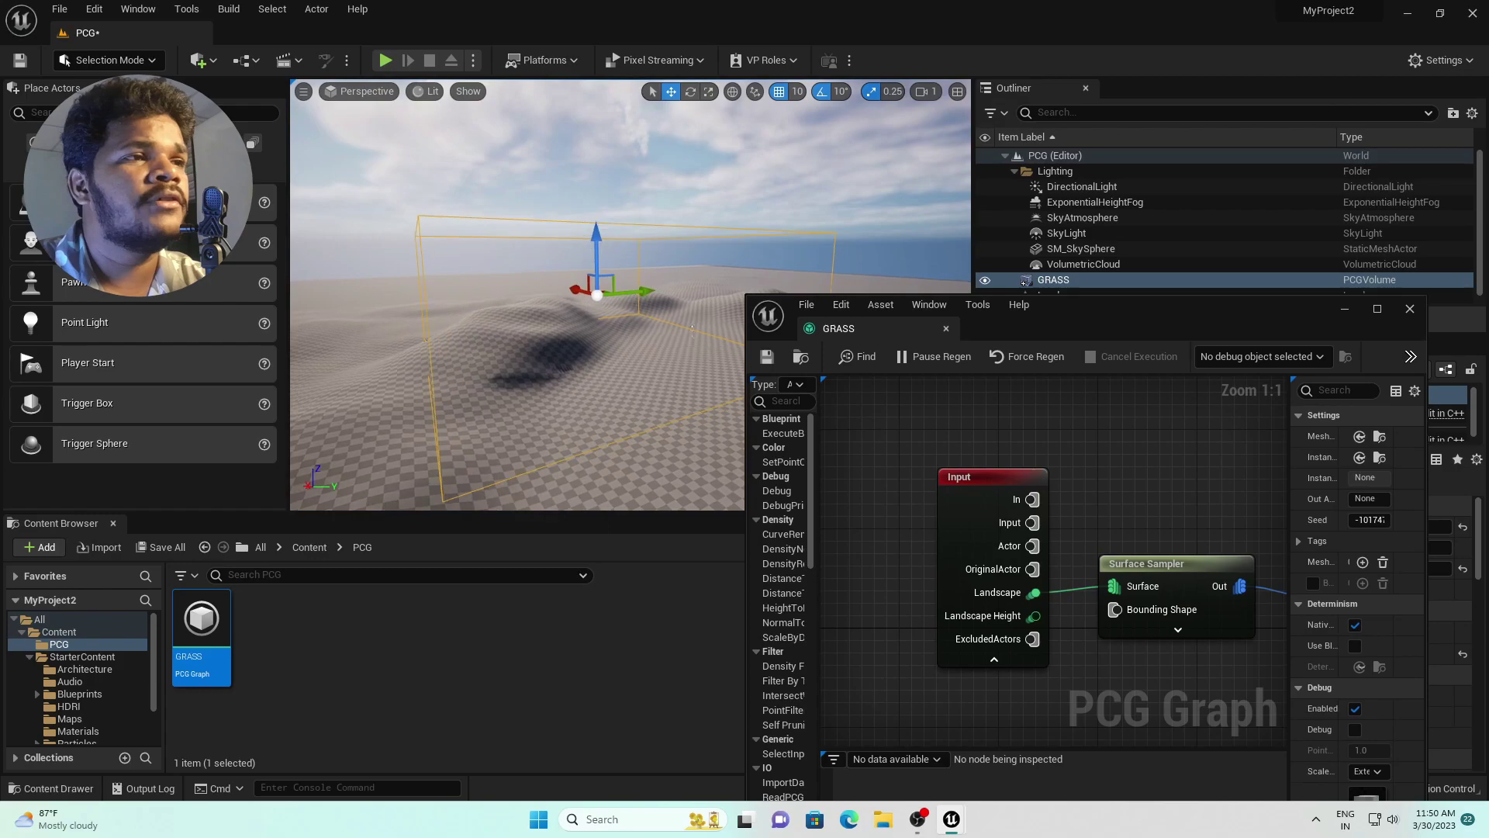
right_drag(533, 238, 523, 218)
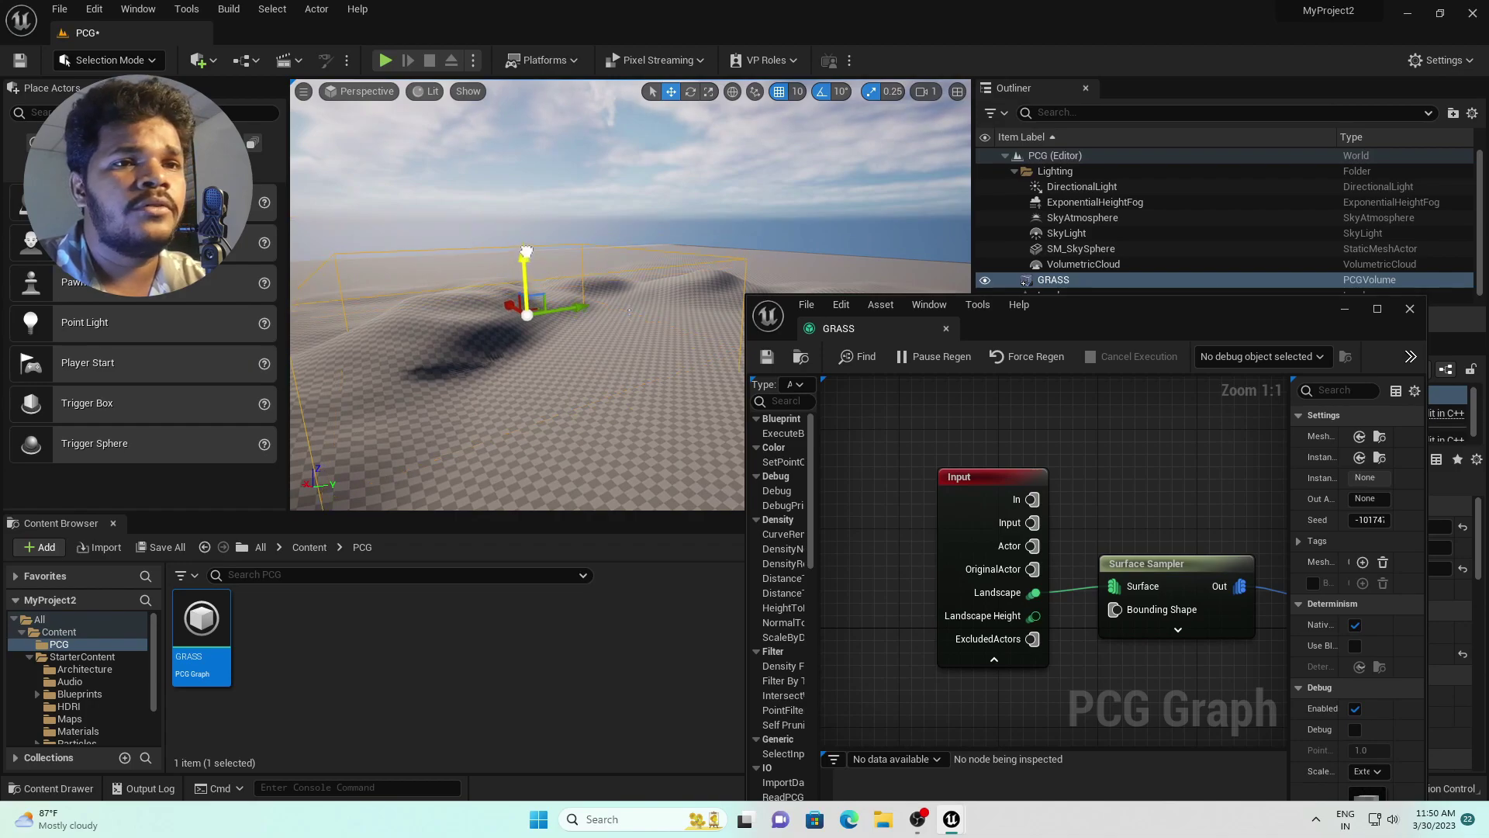
- Enable Debug on the Surface Sampler node in the GRASS graph
right_drag(1188, 569, 1071, 476)
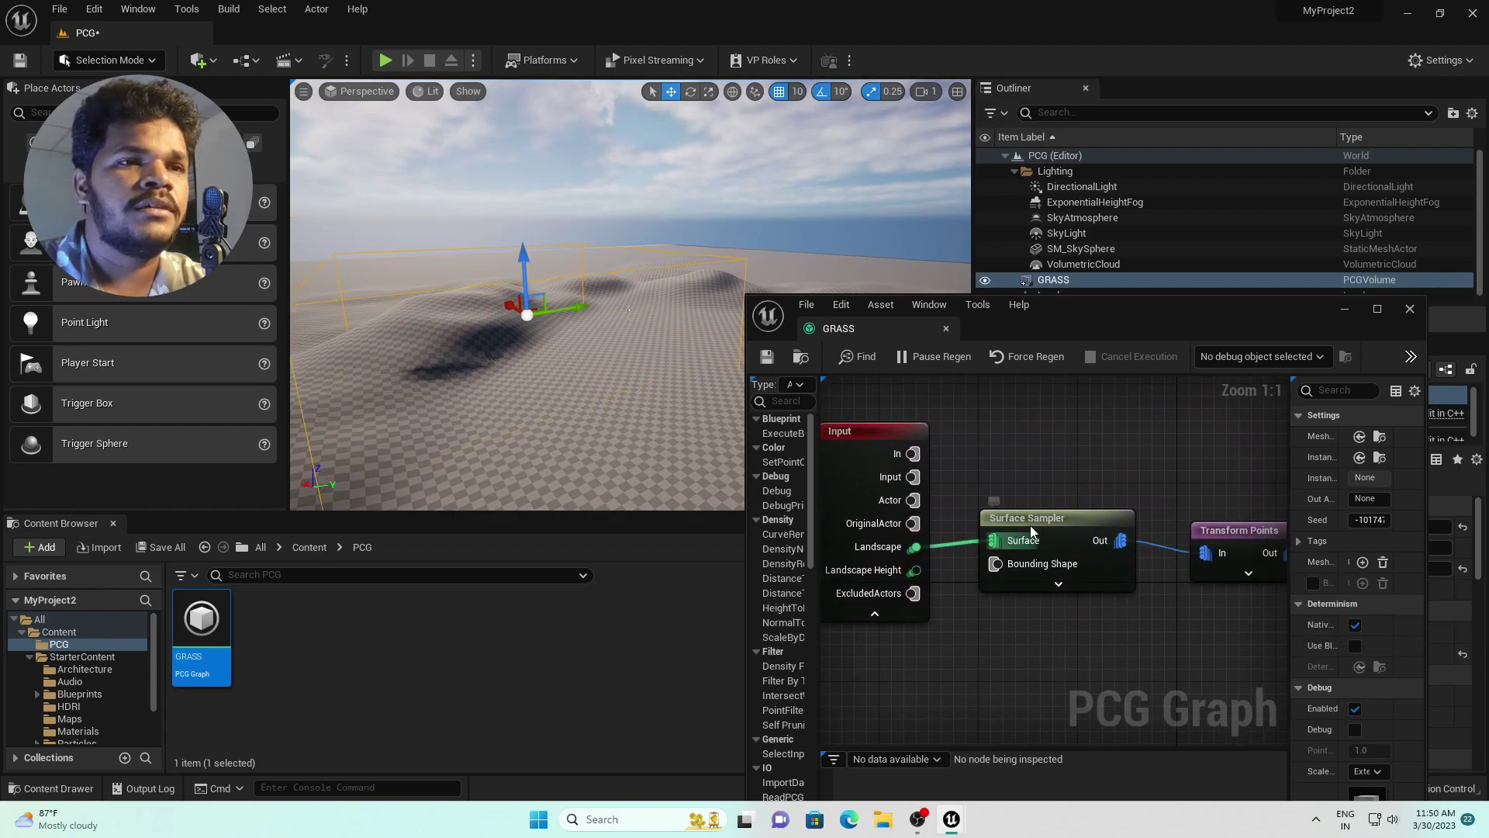
right_click(1061, 528)
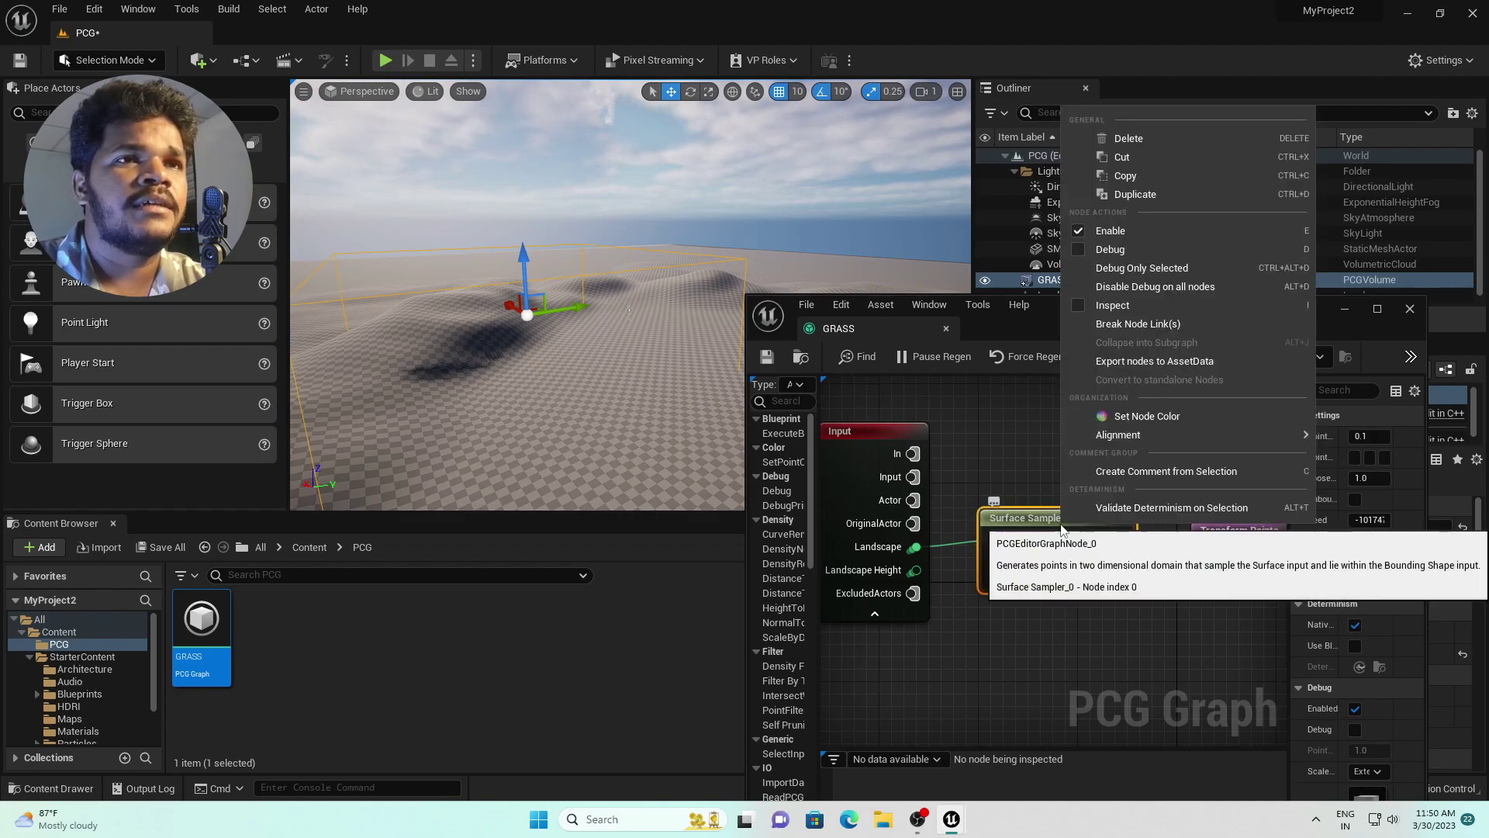
click(1110, 249)
- Minimize the graph window and examine the debug cubes sampled over the landscape, both up close and from above
mouse_move(685, 327)
right_down()
mouse_move(734, 326)
mouse_move(661, 317)
mouse_move(686, 327)
mouse_move(656, 336)
mouse_move(589, 313)
mouse_move(721, 342)
mouse_move(685, 328)
right_up()
key(w)
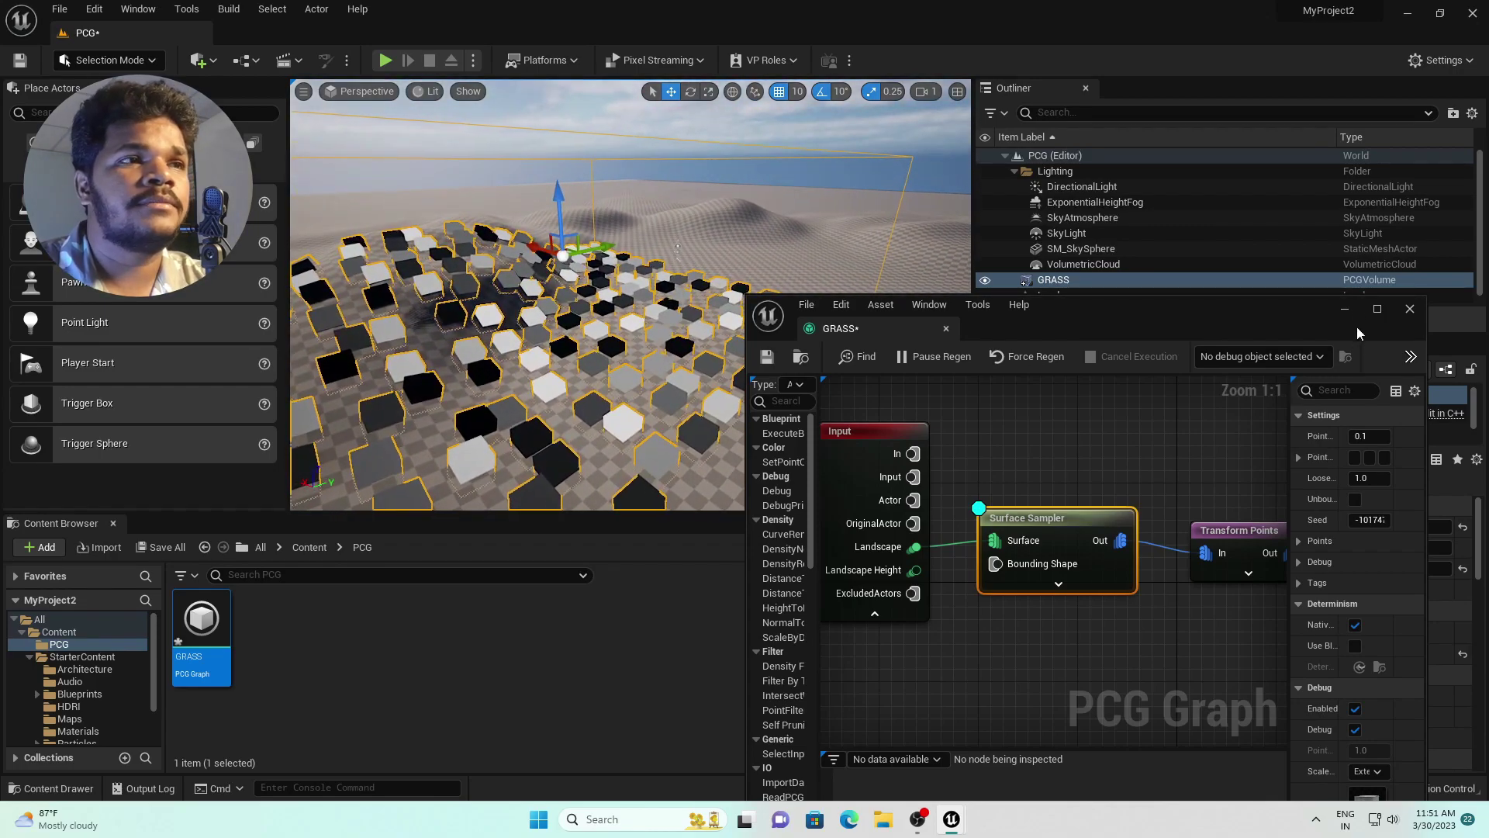
click(1345, 308)
right_drag(576, 281, 674, 317)
key(w)
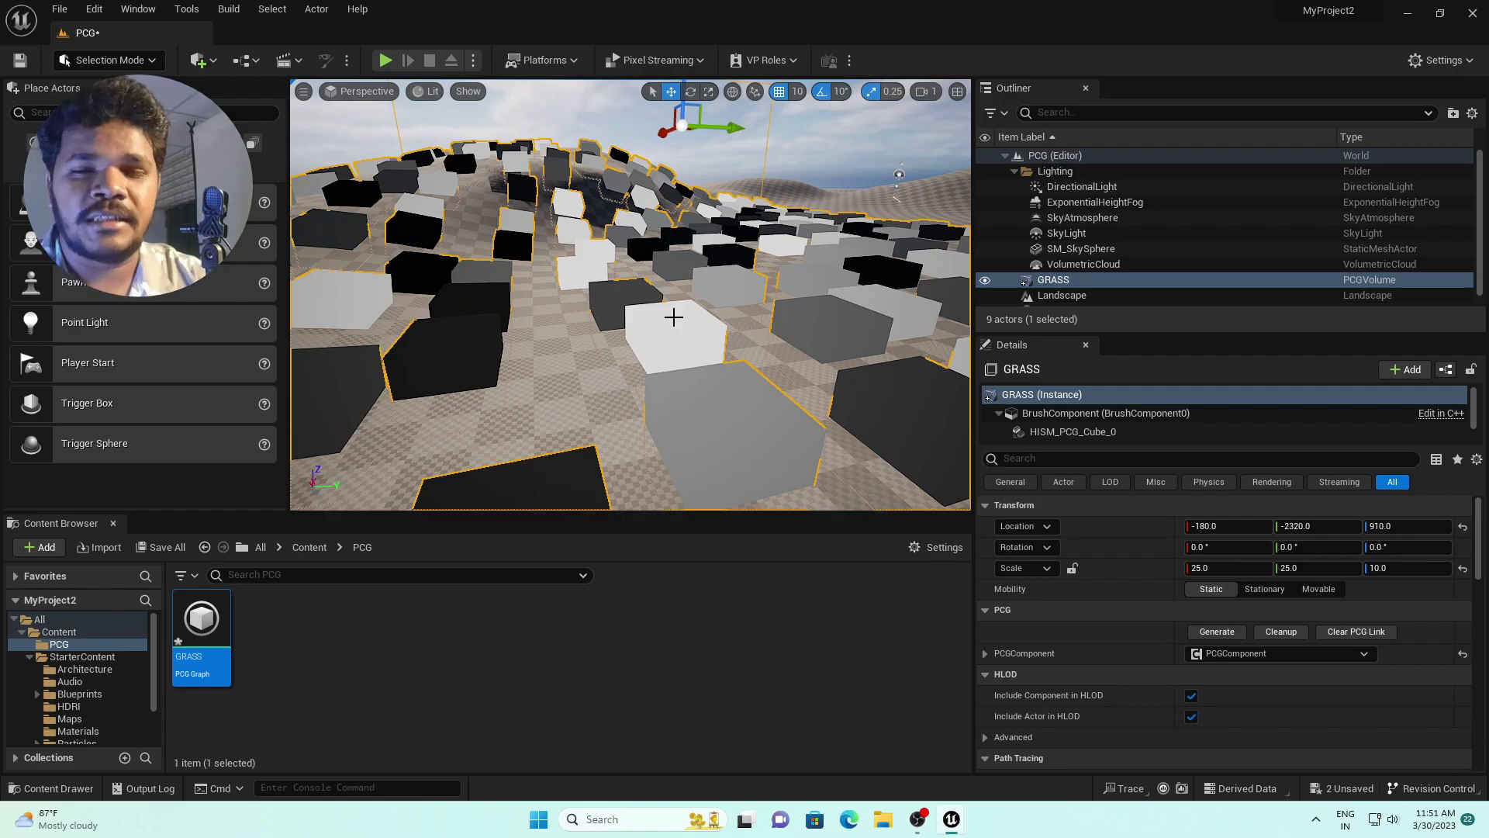
scroll(679, 306, down, 10)
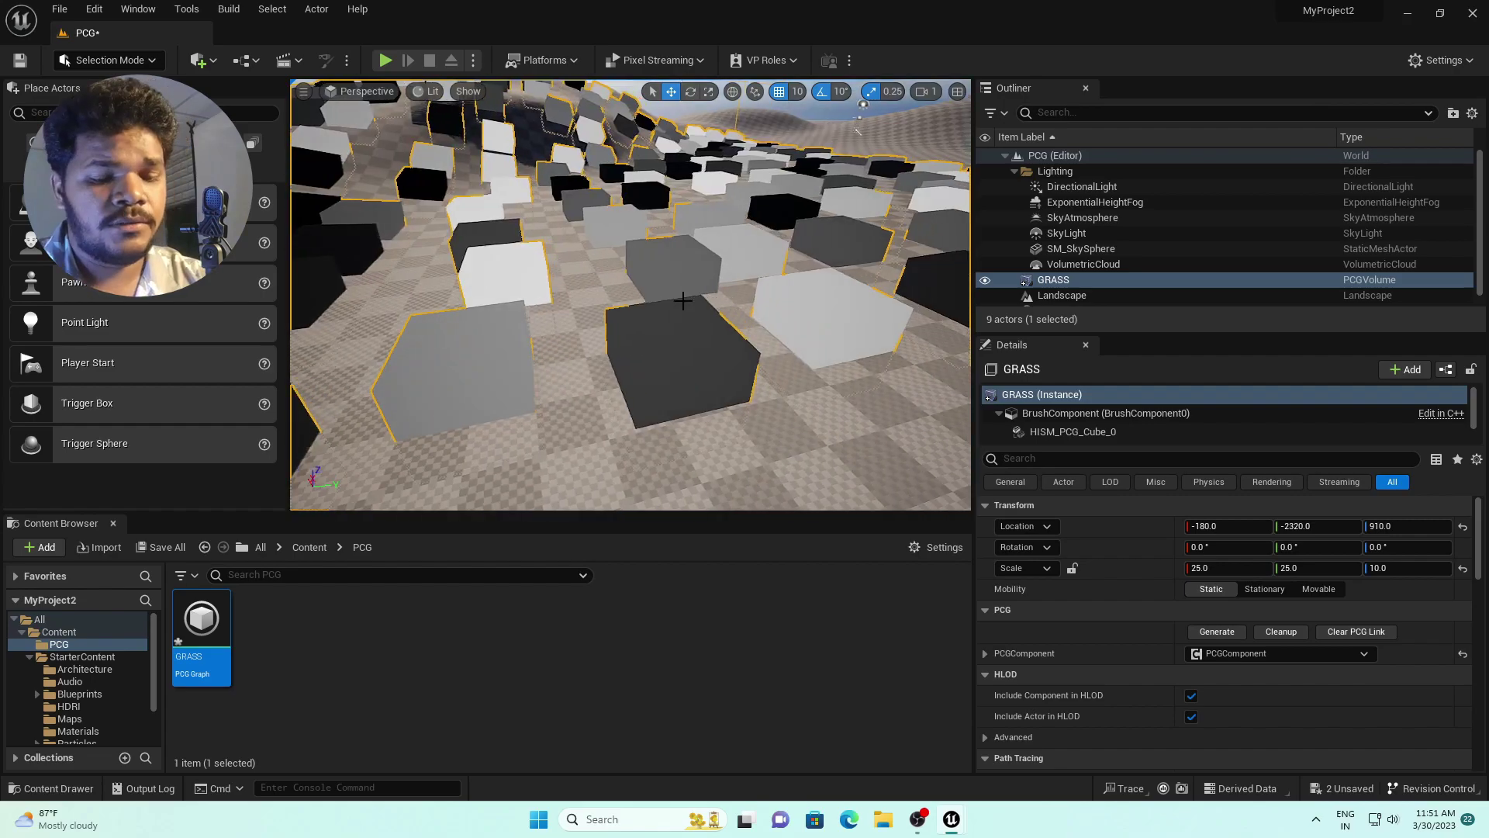
scroll(681, 300, down, 12)
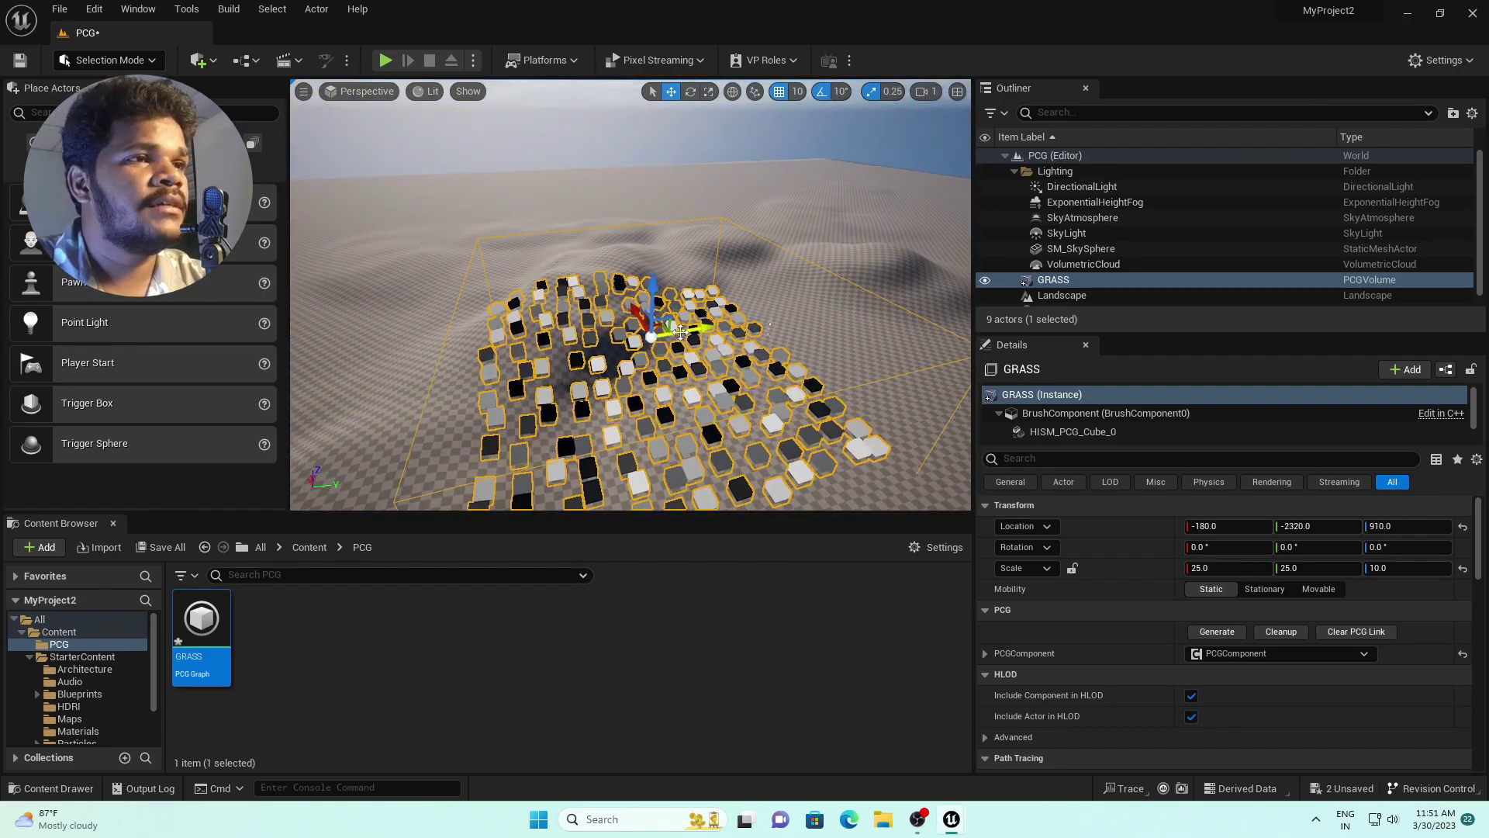
right_drag(680, 338, 674, 396)
scroll(682, 333, down, 3)
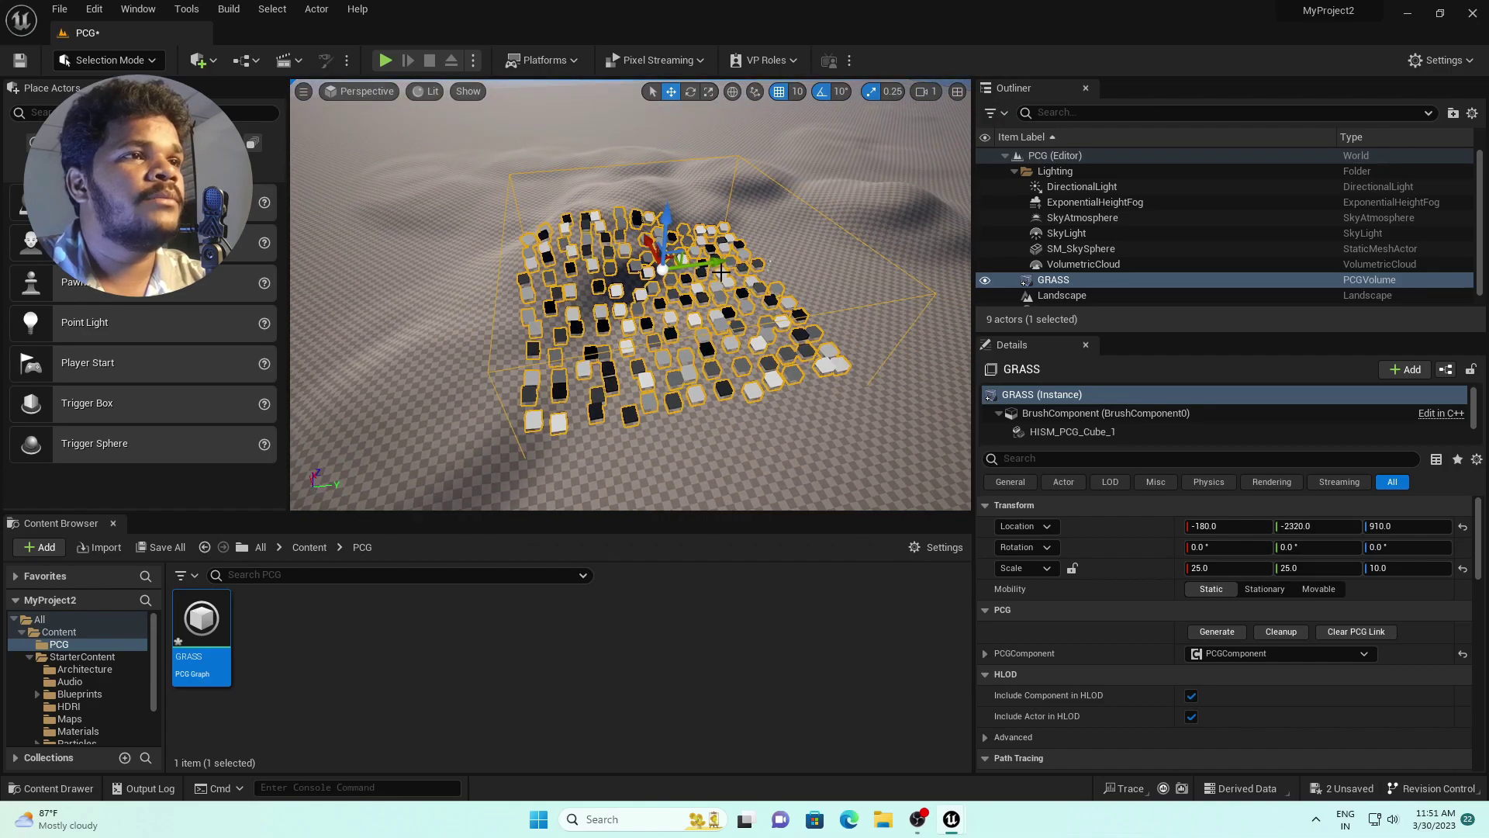
- Move the GRASS volume across the landscape to about X 1390, Y 2440 and inspect the sampled points there
drag(713, 264, 892, 236)
key(f)
drag(623, 282, 572, 264)
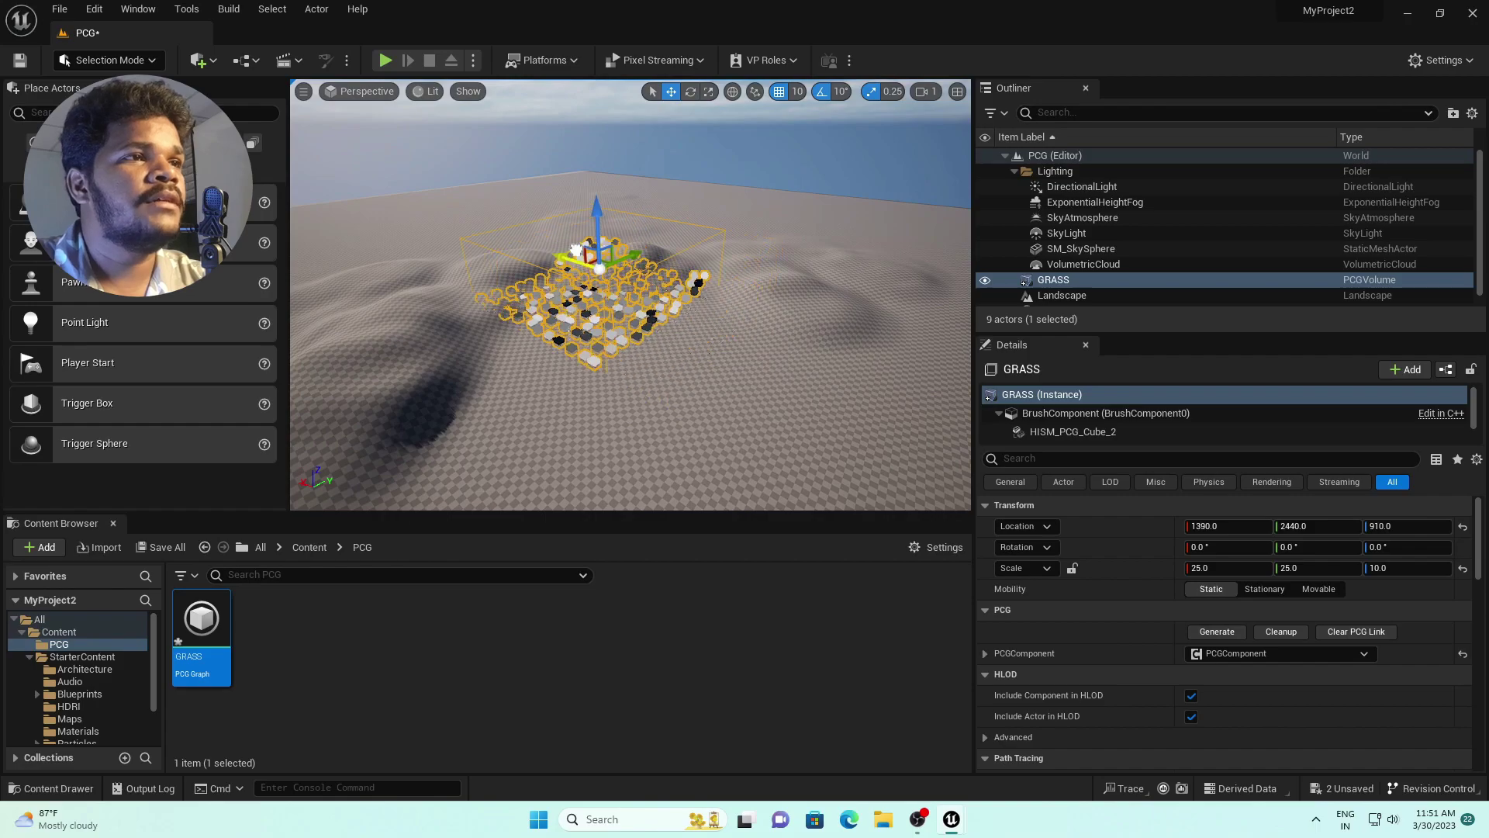
scroll(596, 239, up, 3)
right_drag(596, 239, 558, 171)
scroll(615, 300, up, 4)
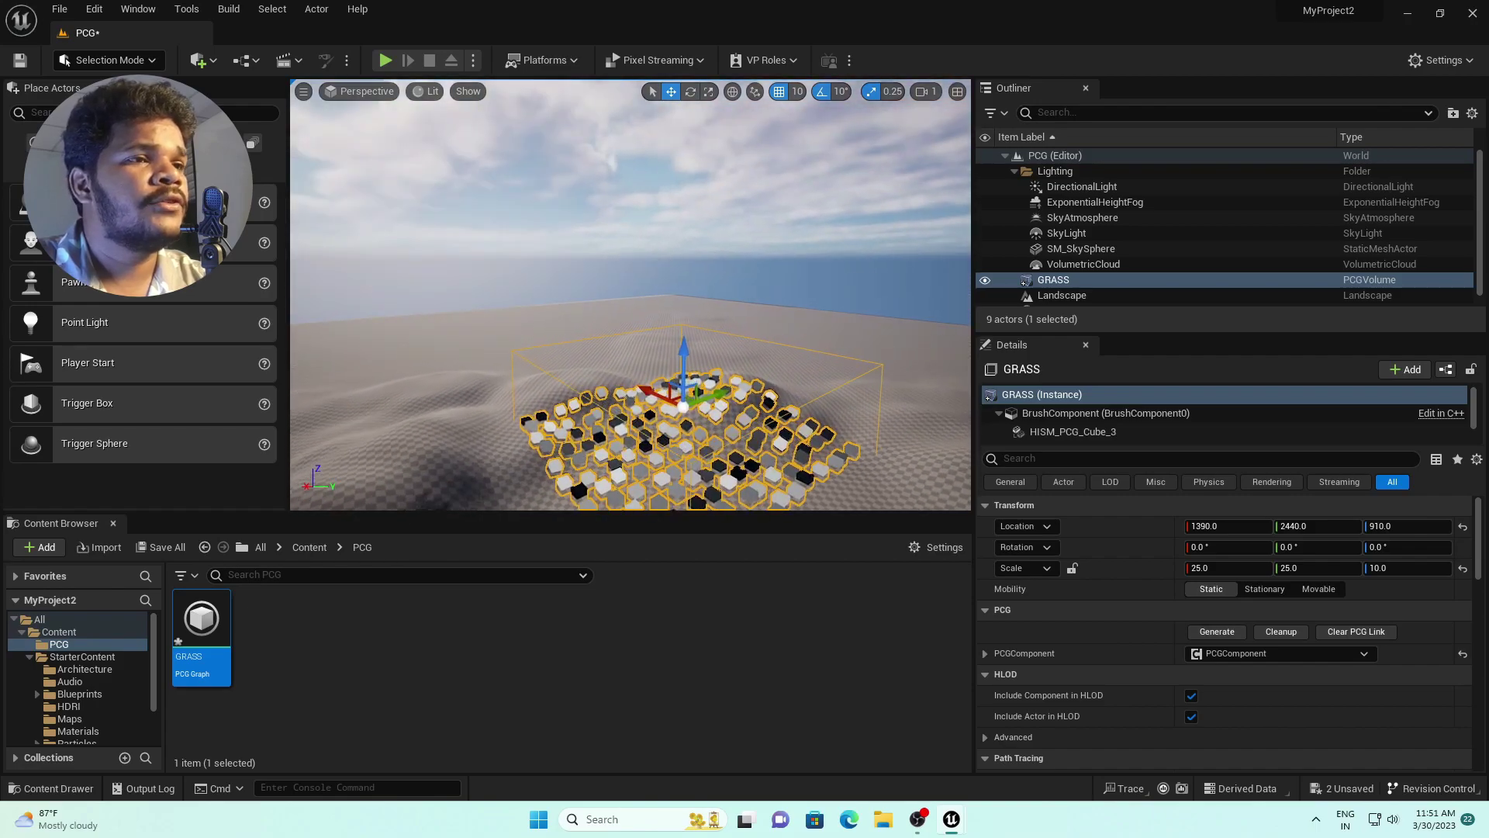
right_drag(605, 293, 605, 388)
right_drag(602, 325, 602, 371)
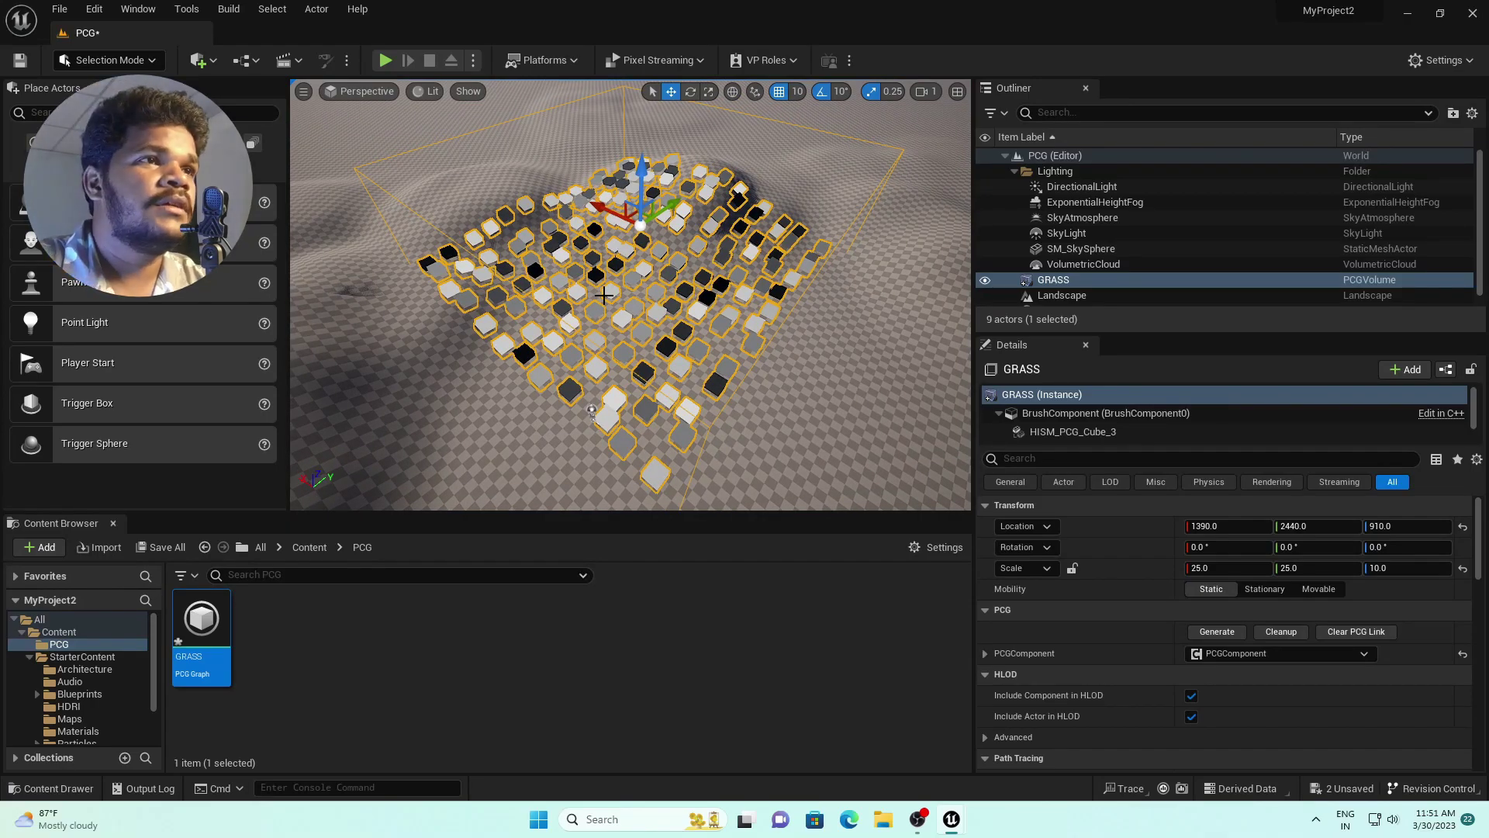
- Move the GRASS volume over other parts of the terrain, ending at about X 2400, Y -1570, Z 910
right_drag(667, 277, 737, 326)
scroll(666, 276, down, 4)
drag(534, 200, 898, 299)
right_drag(898, 299, 931, 349)
drag(756, 164, 764, 241)
right_drag(764, 241, 761, 124)
right_drag(822, 415, 776, 395)
drag(833, 280, 567, 283)
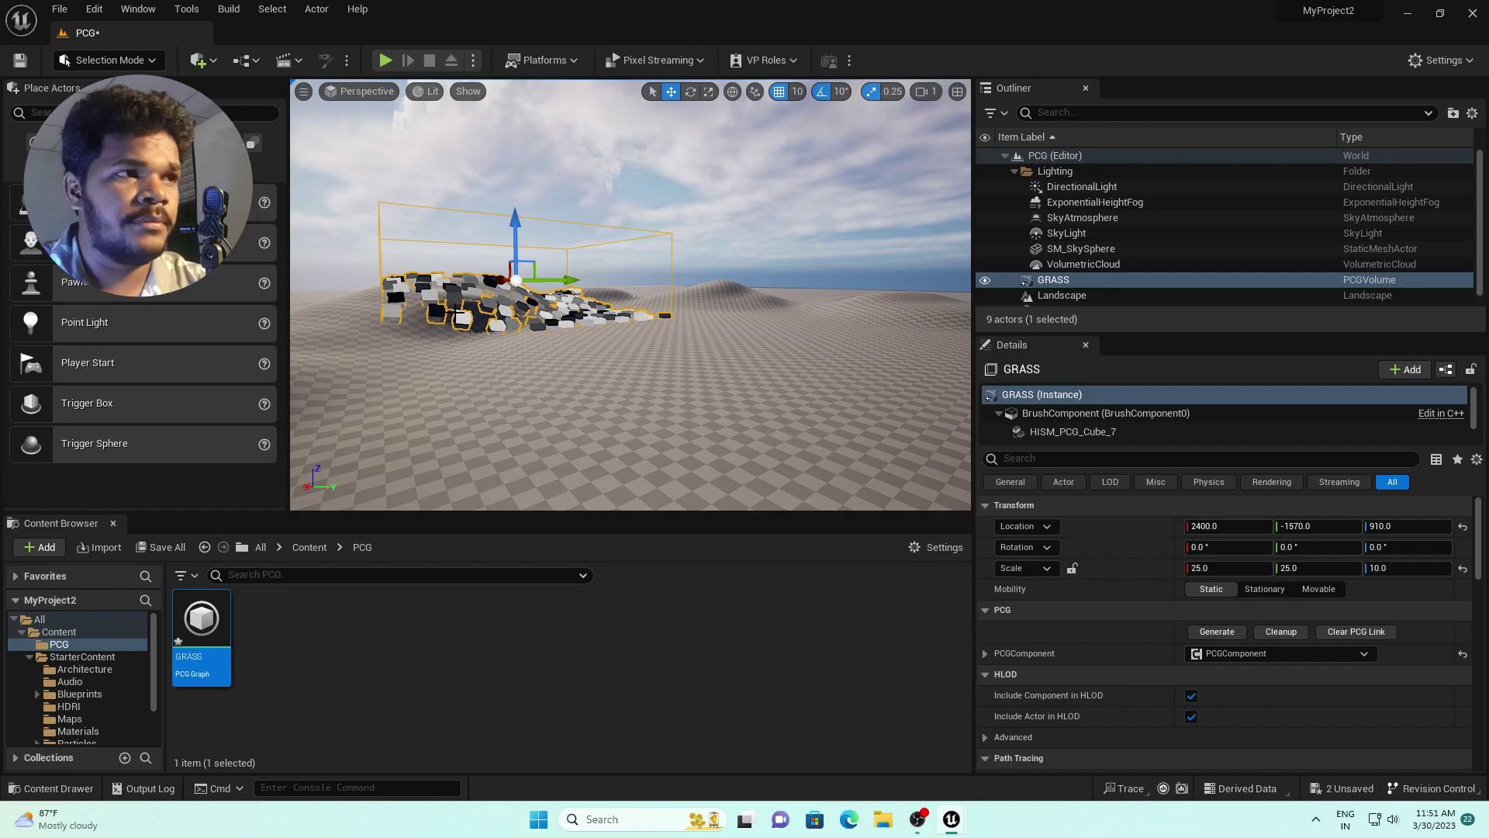
right_drag(663, 356, 621, 481)
- Bring back the GRASS graph window and enable Debug on the Transform Points node
key(alt+Tab)
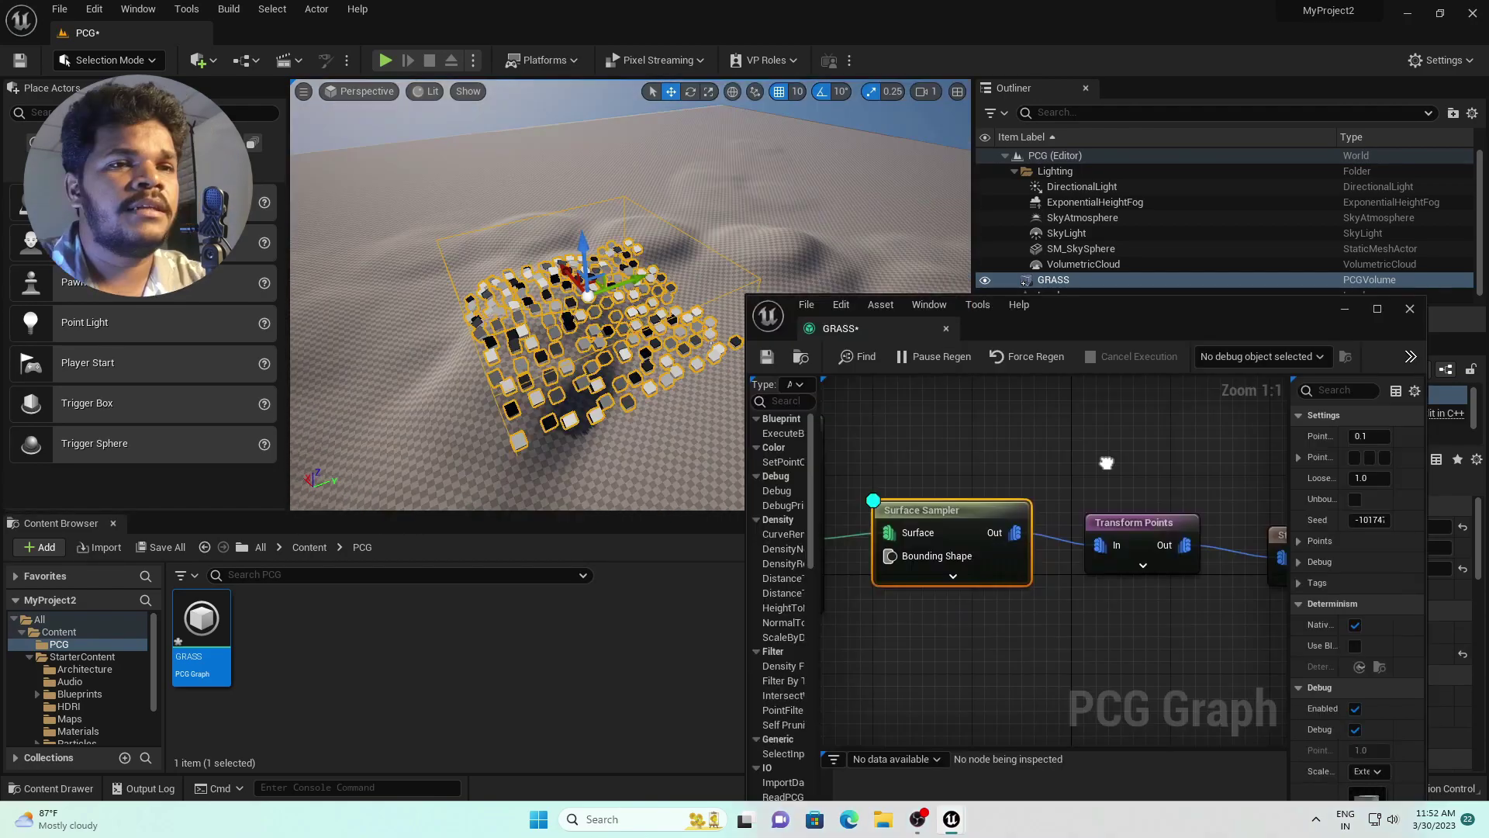
right_drag(1107, 462, 1047, 455)
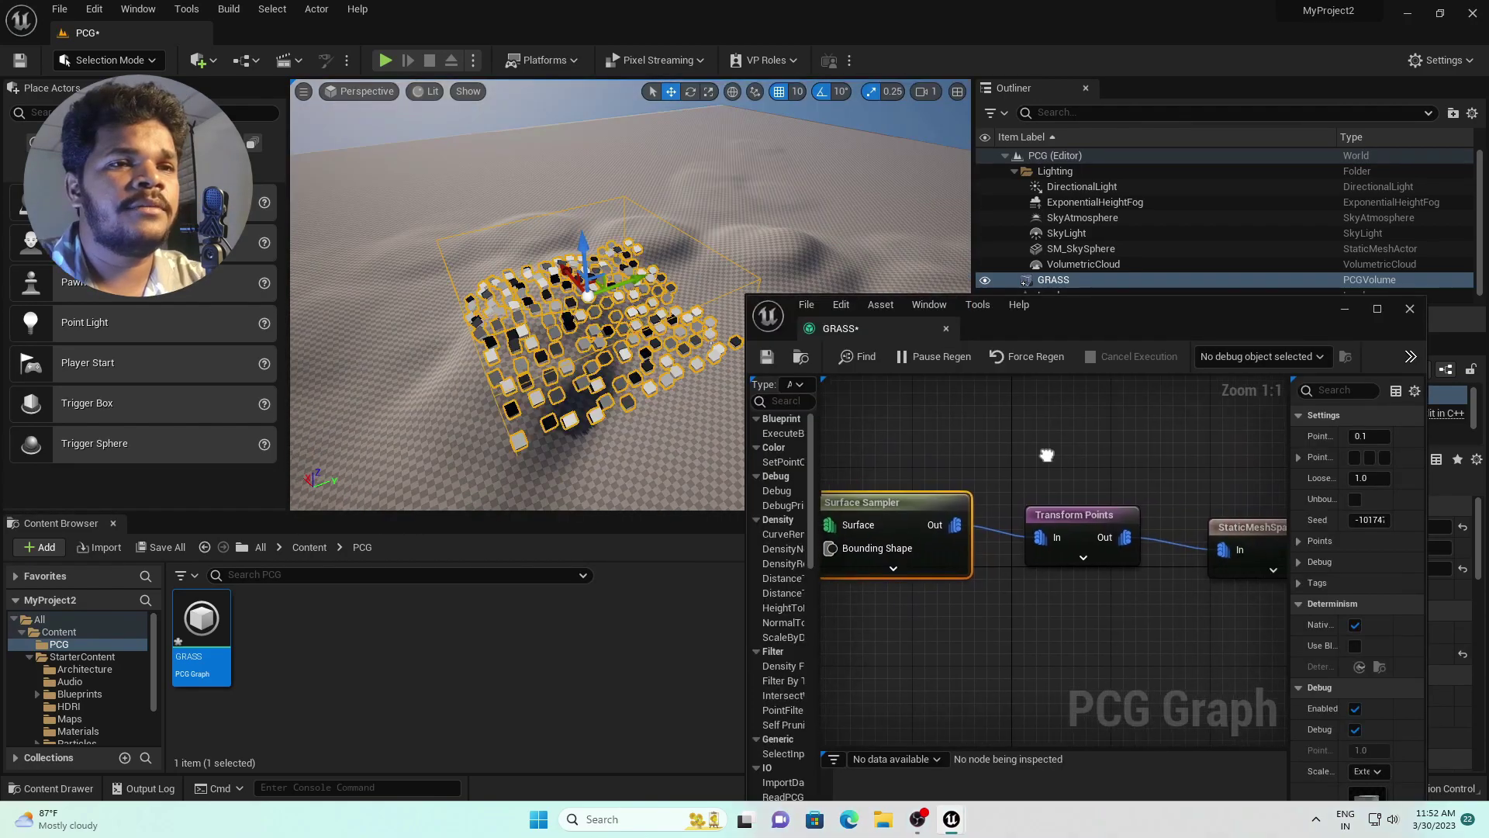
right_click(1074, 518)
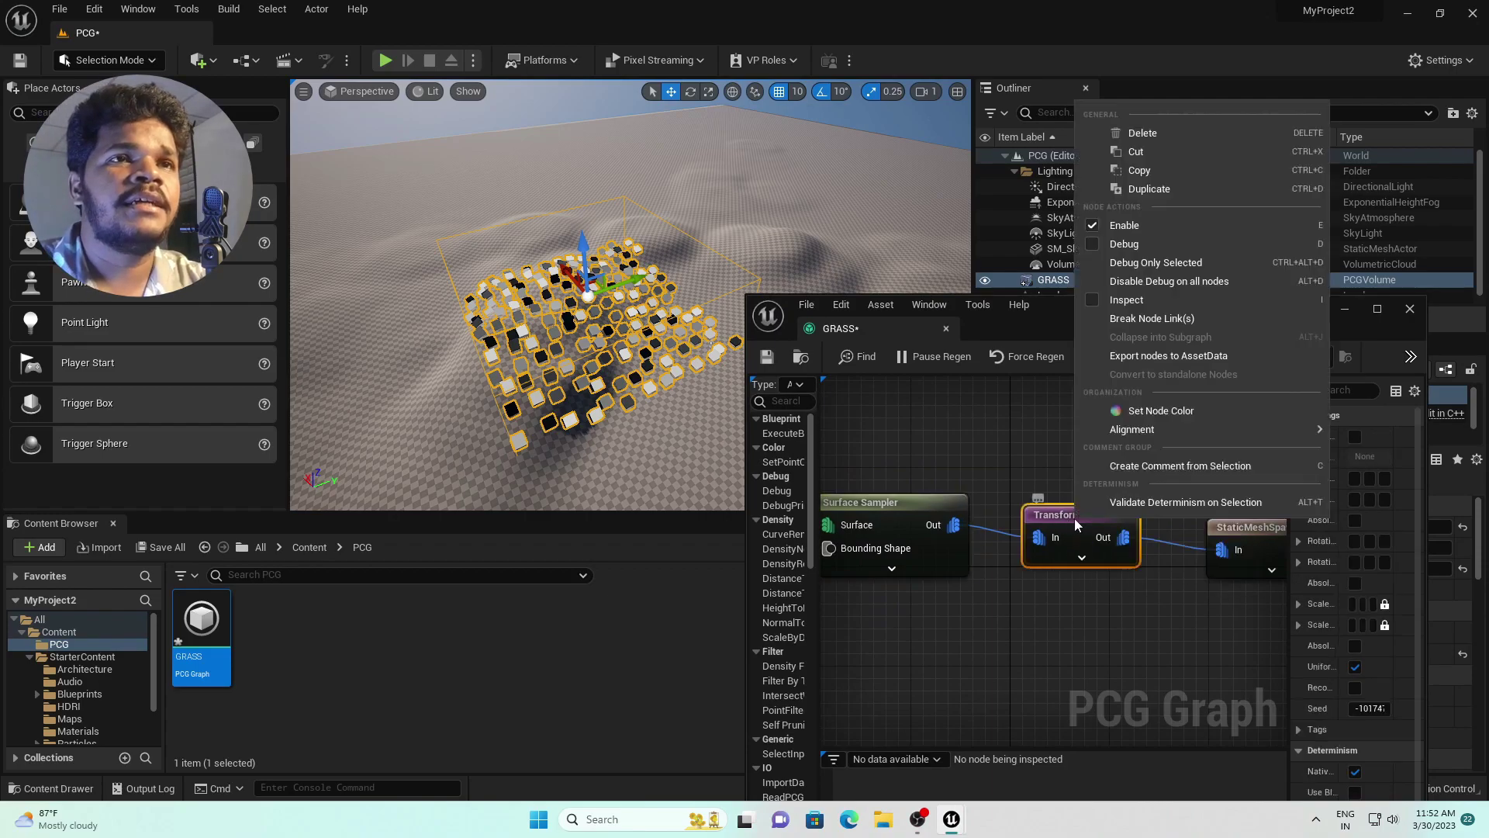
click(1117, 252)
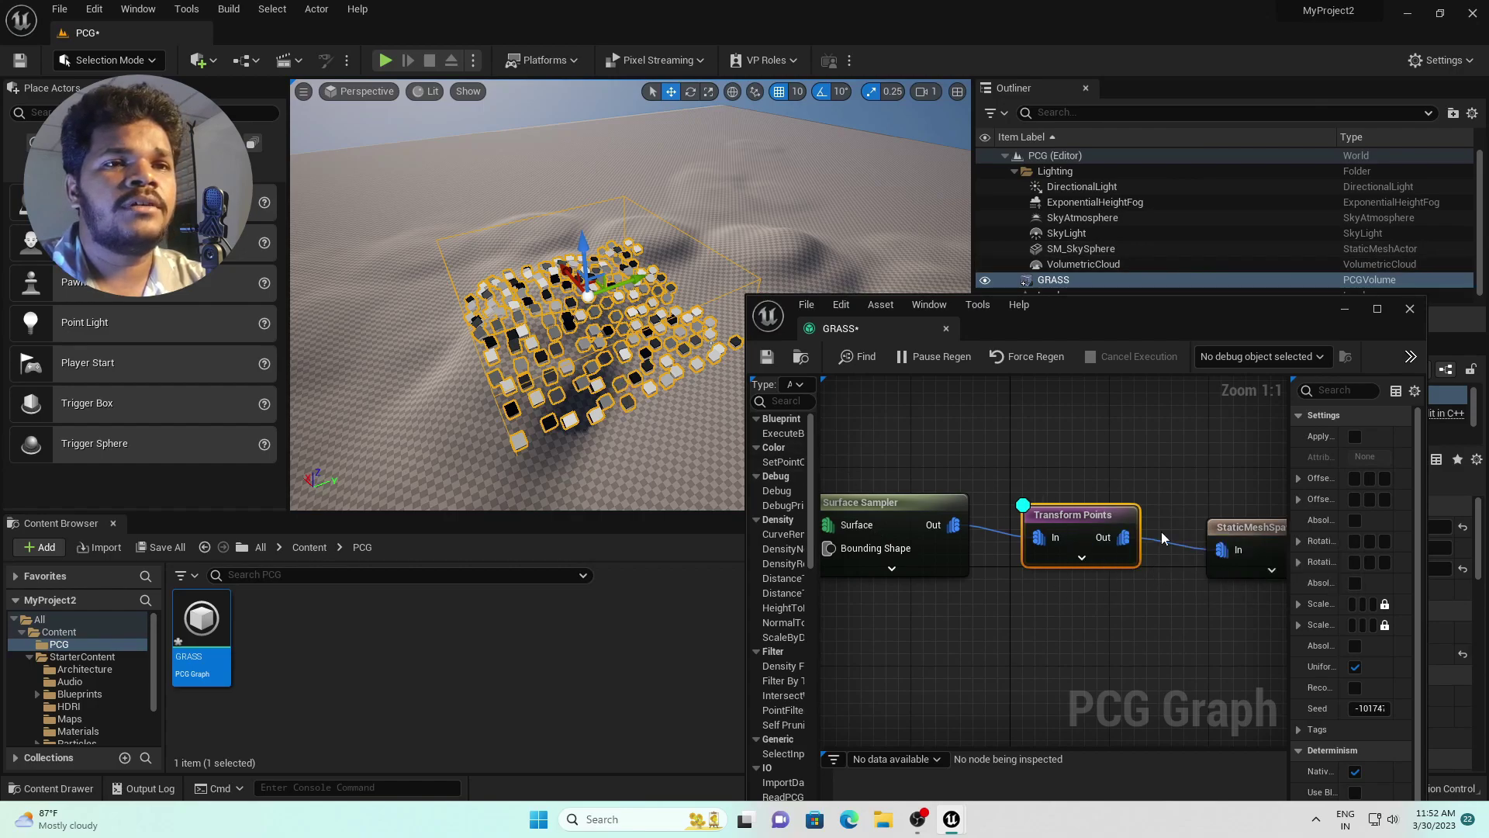
- Widen the graph's node settings area and set the Surface Sampler's Points Per Squared Meter to 0.1
drag(1290, 435, 1100, 437)
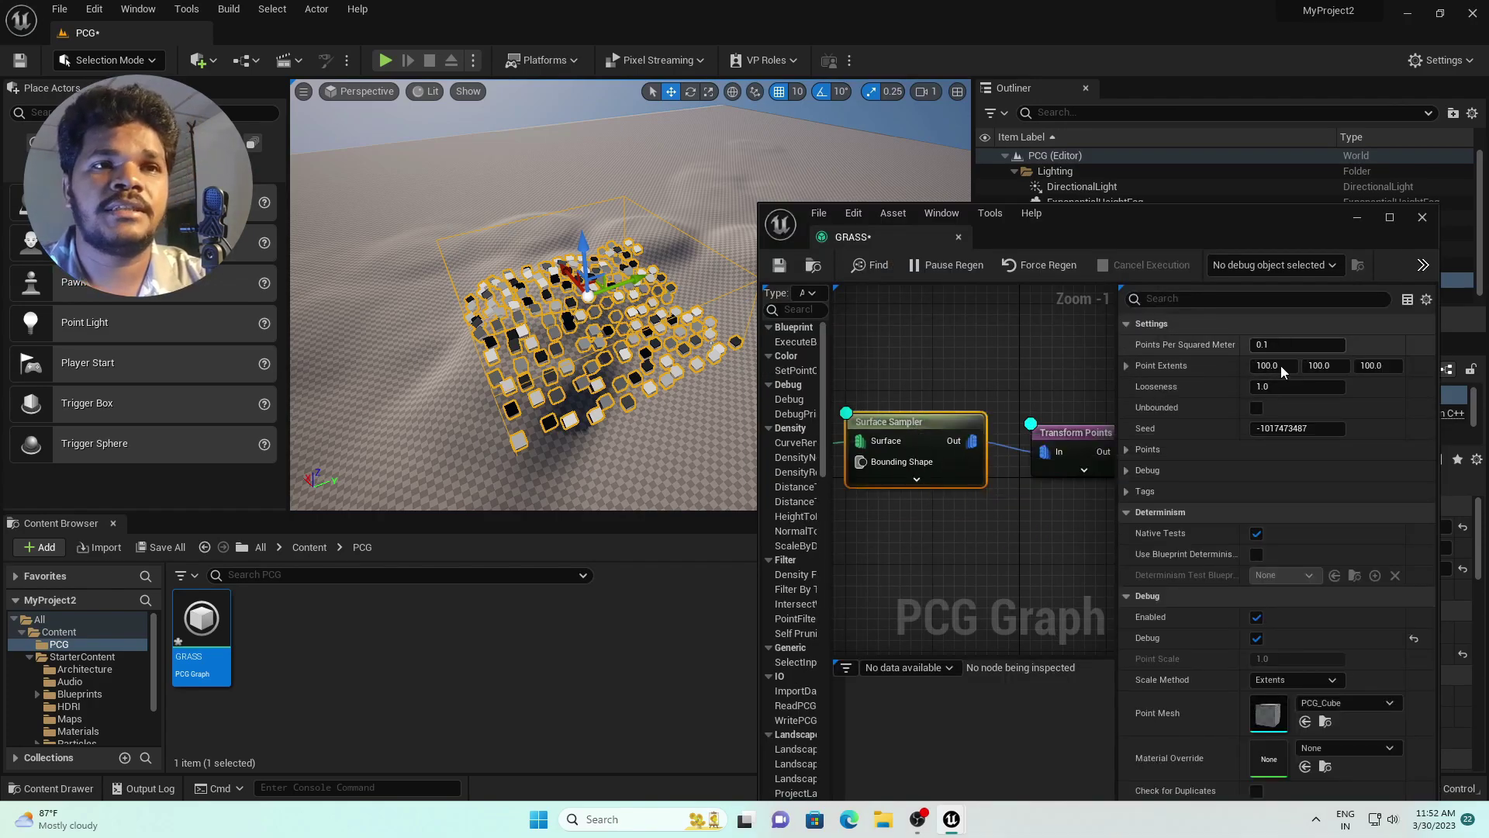
drag(1278, 385, 1289, 347)
click(1289, 346)
text(0.1)
key(Return)
- Change the Surface Sampler's Seed to -297354255 and raise its Looseness to about 3.27
drag(1280, 428, 1280, 428)
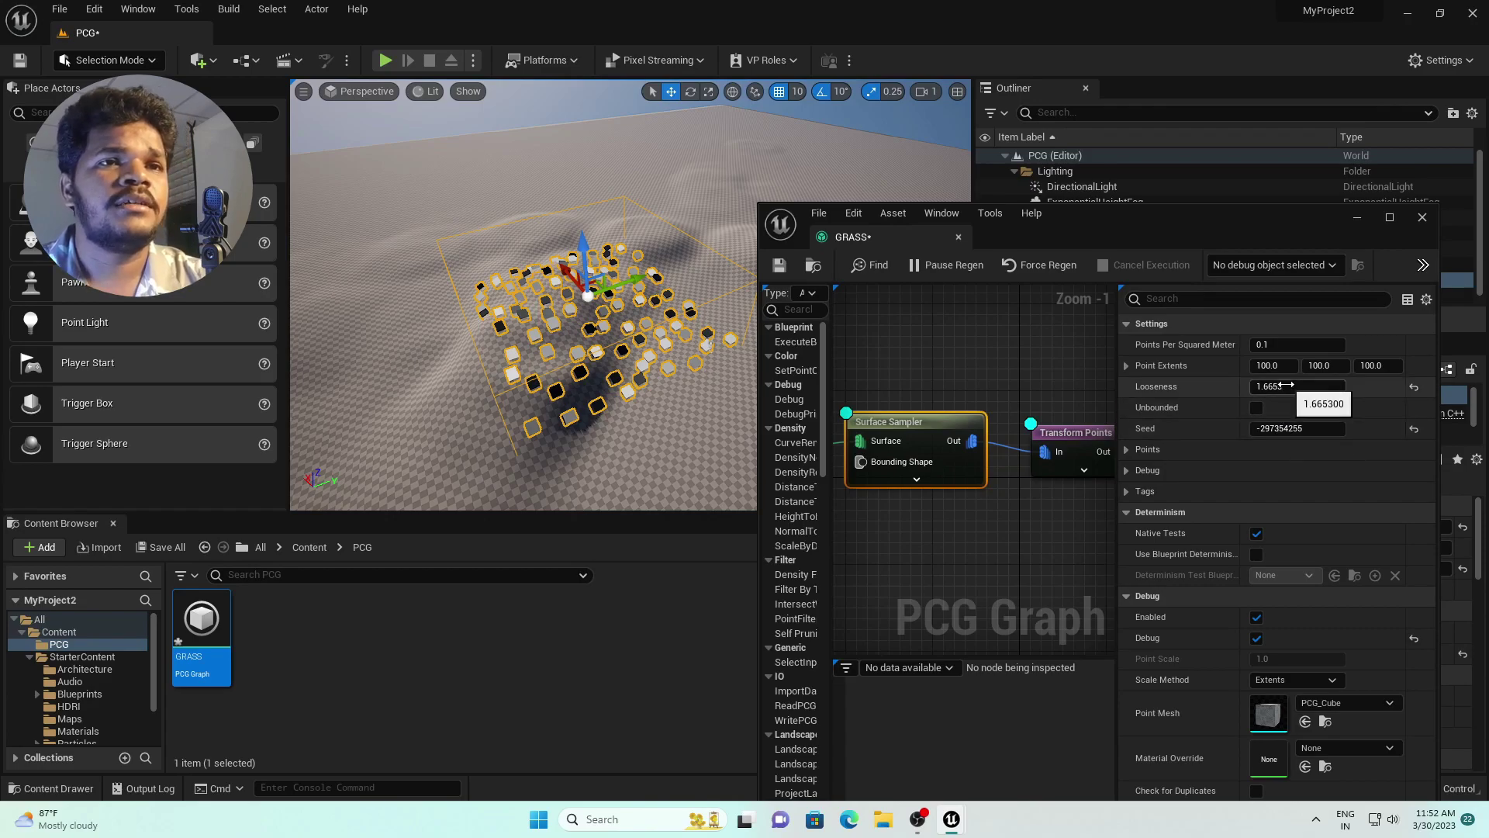
drag(1280, 386, 1271, 387)
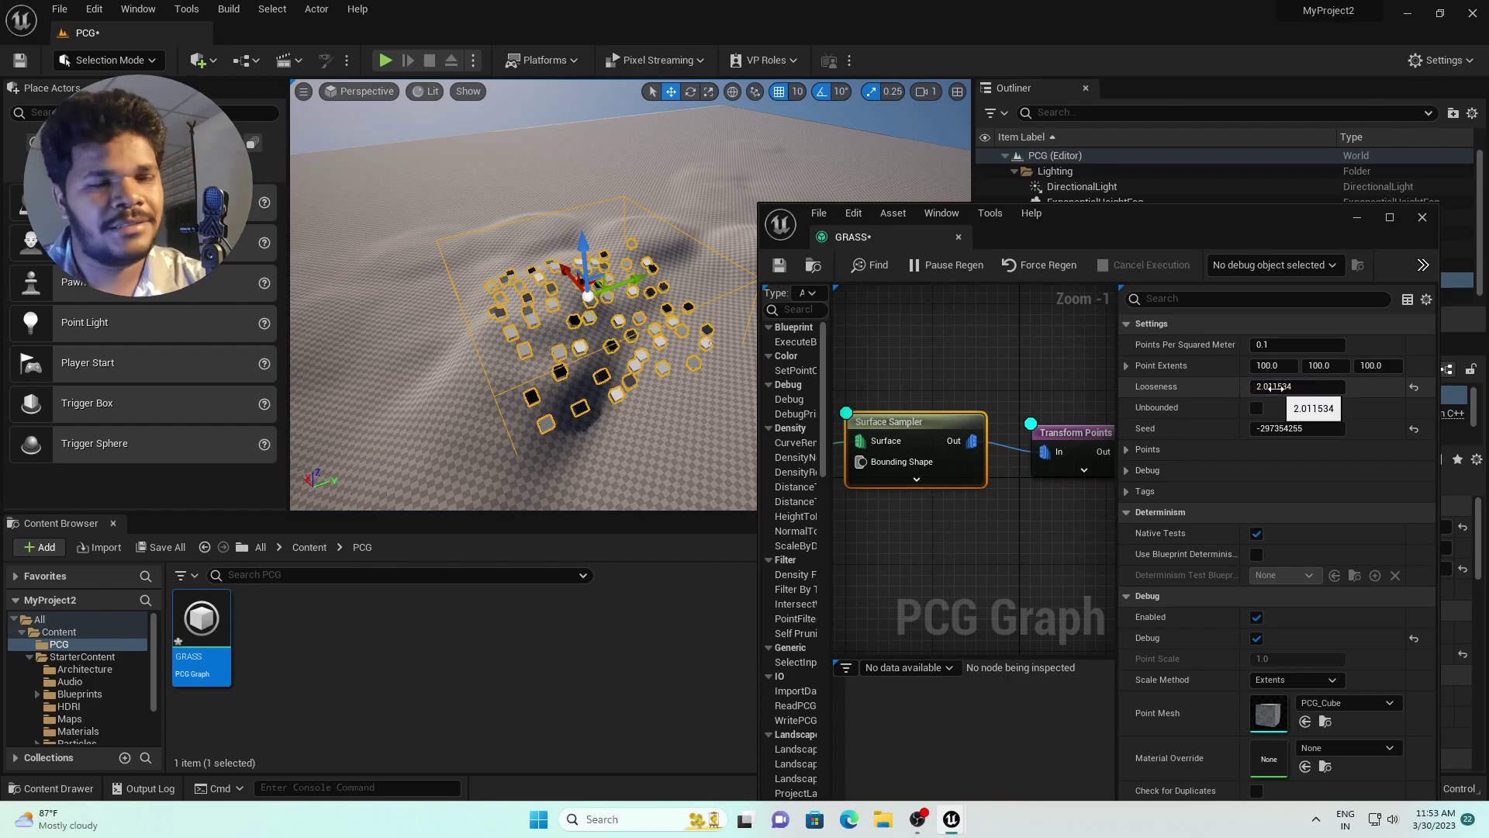
drag(1270, 386, 1309, 387)
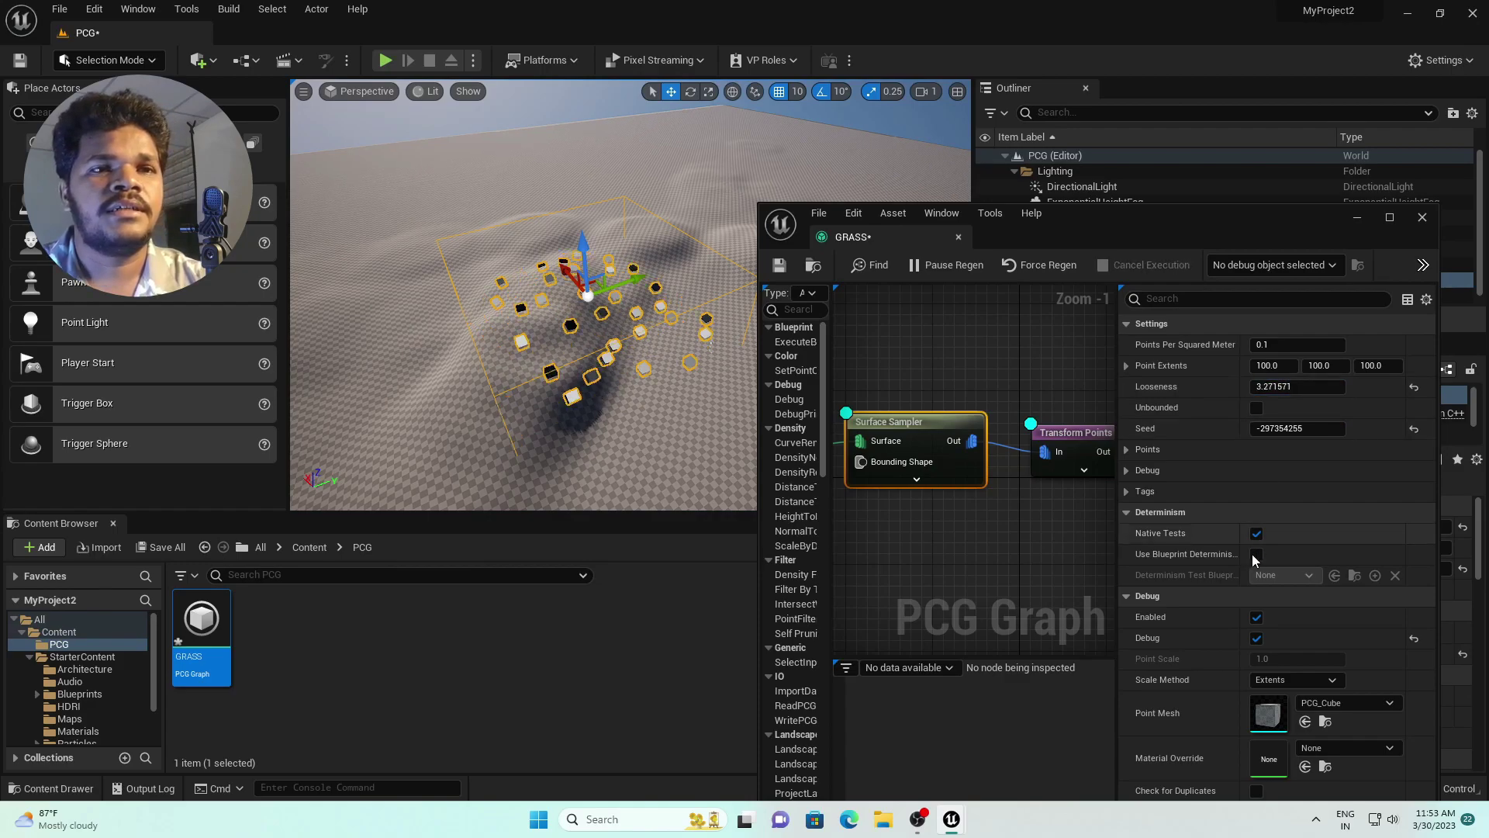
- Set the Transform Points node's Scale Min to 0.1 and Scale Max to 3.0 on all axes, and inspect the cubes
right_drag(1075, 373, 1039, 344)
click(1043, 407)
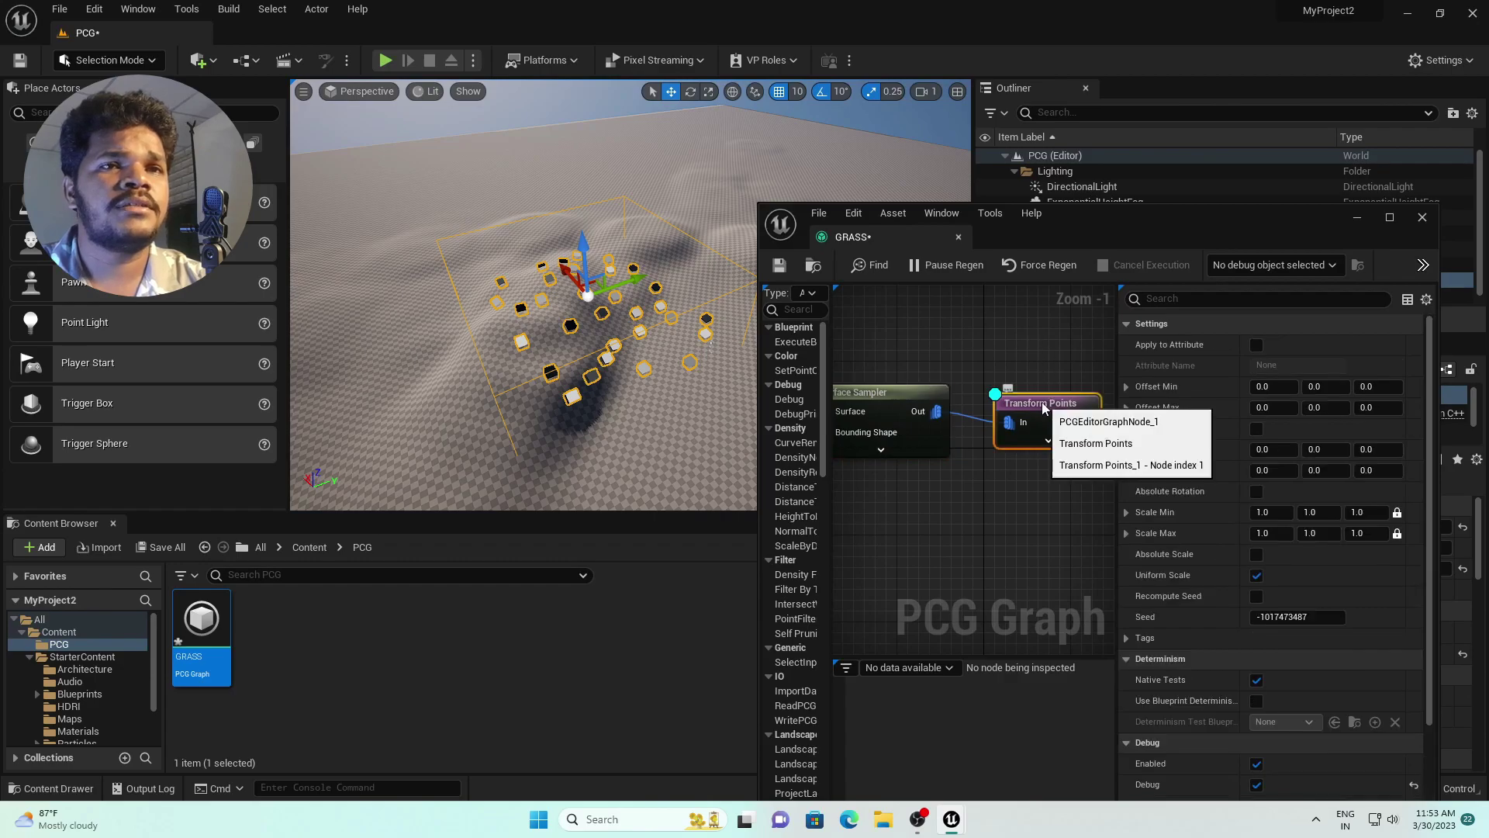
click(1261, 511)
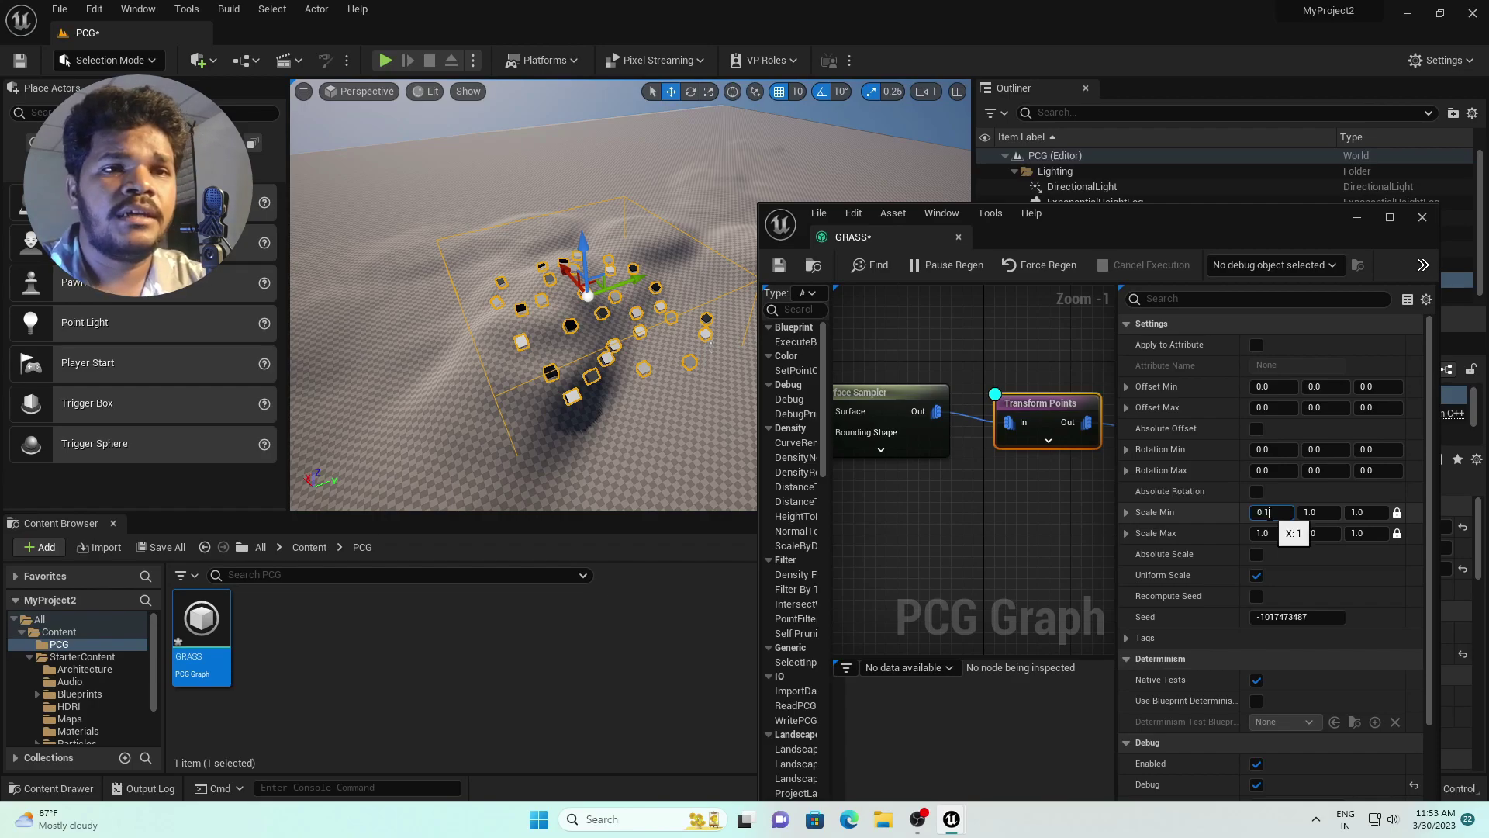
text(0.1)
key(Return)
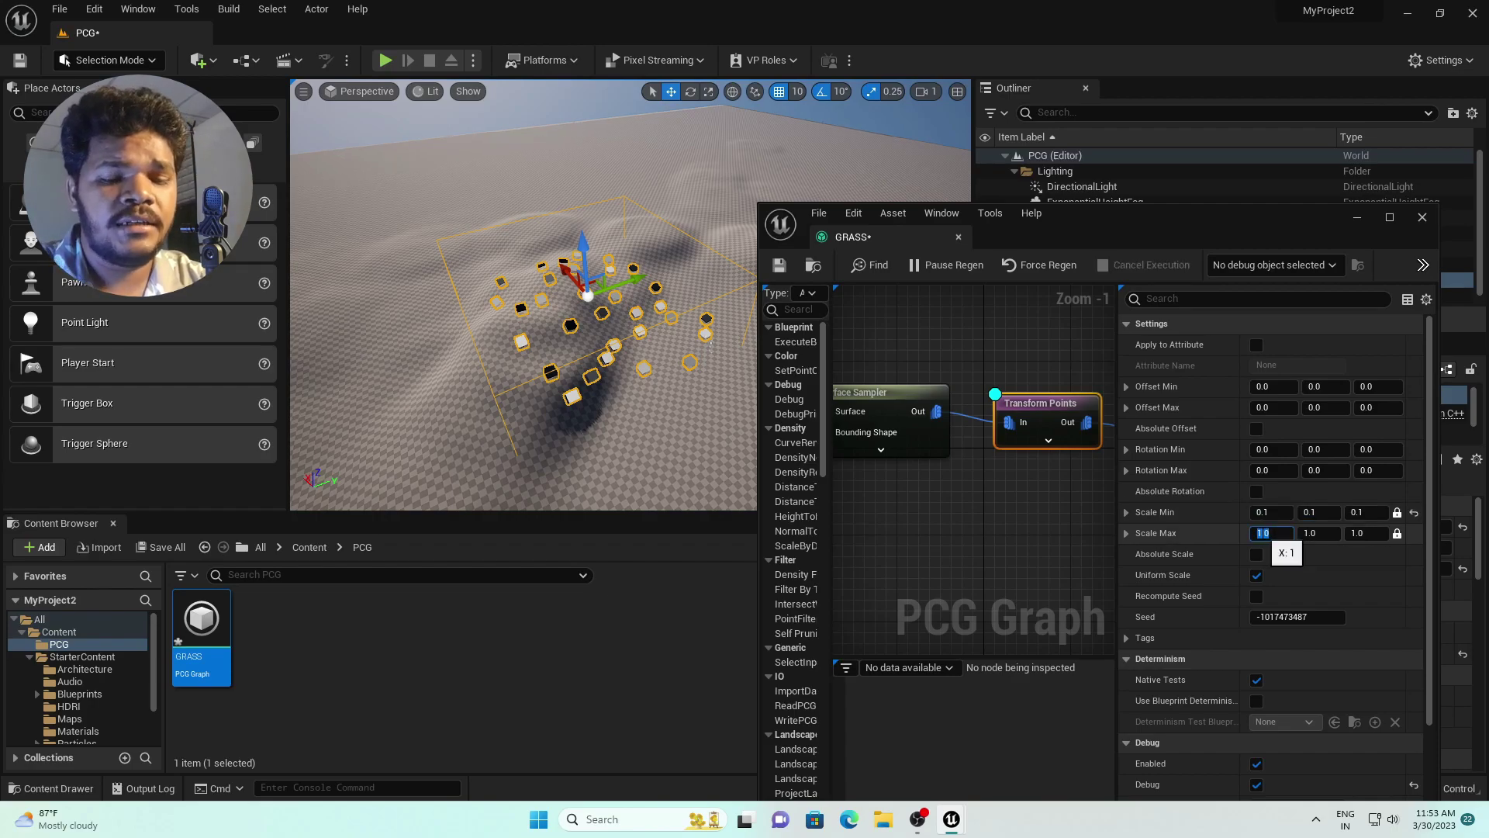
key(Return)
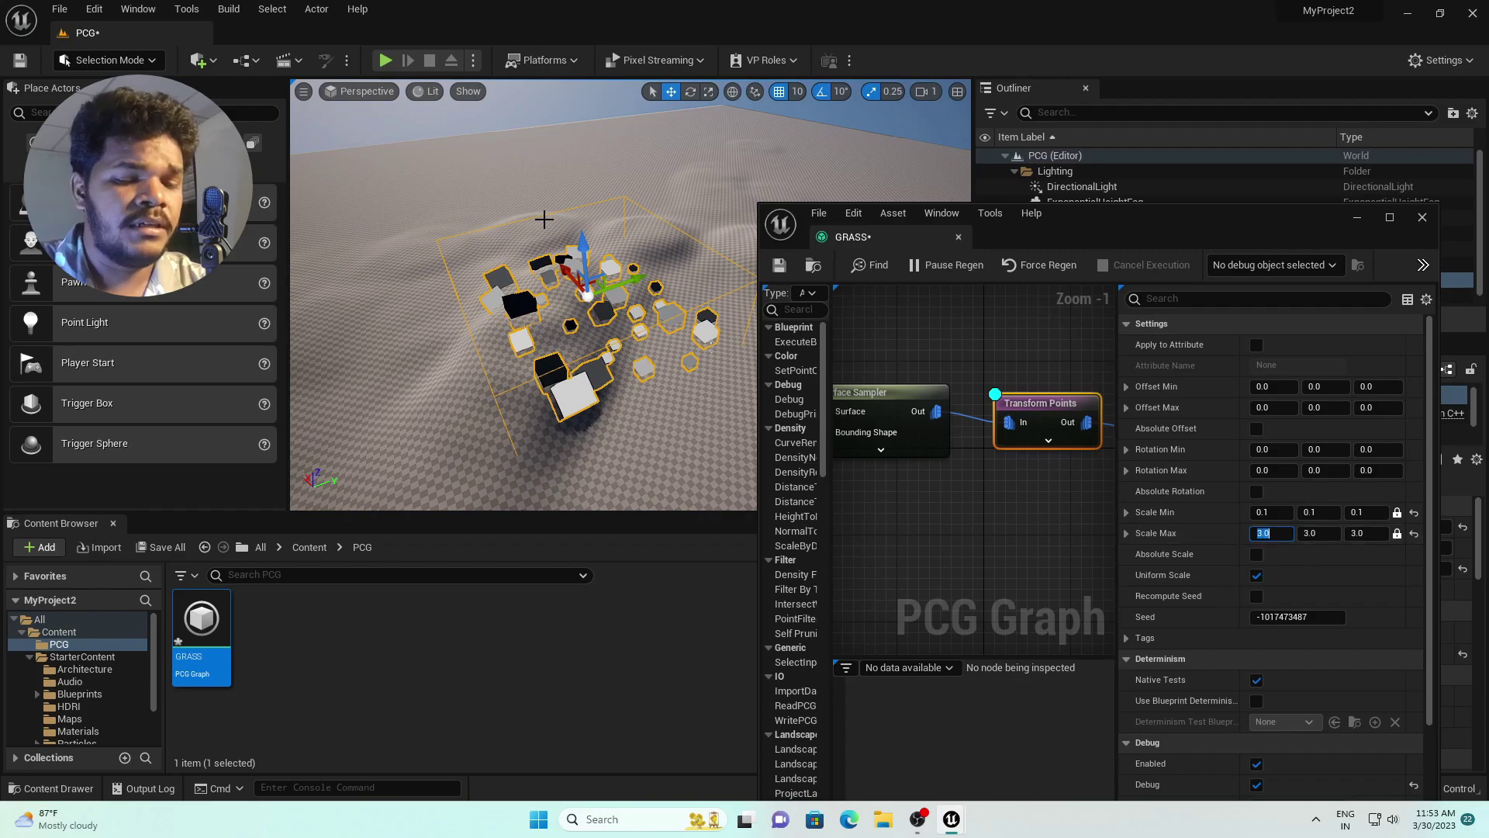
right_drag(685, 325, 633, 344)
scroll(686, 324, up, 6)
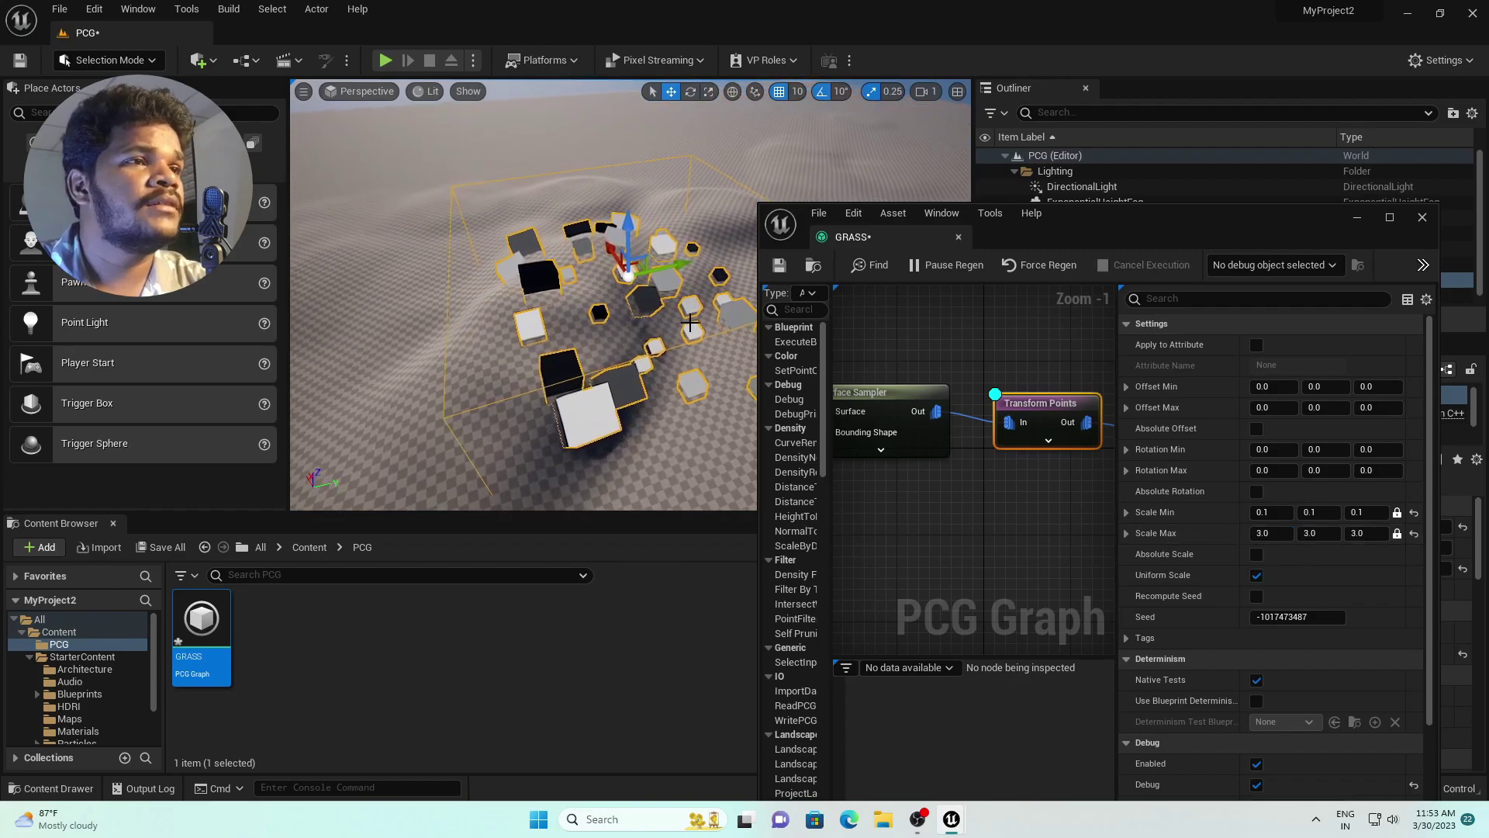
right_drag(701, 319, 752, 283)
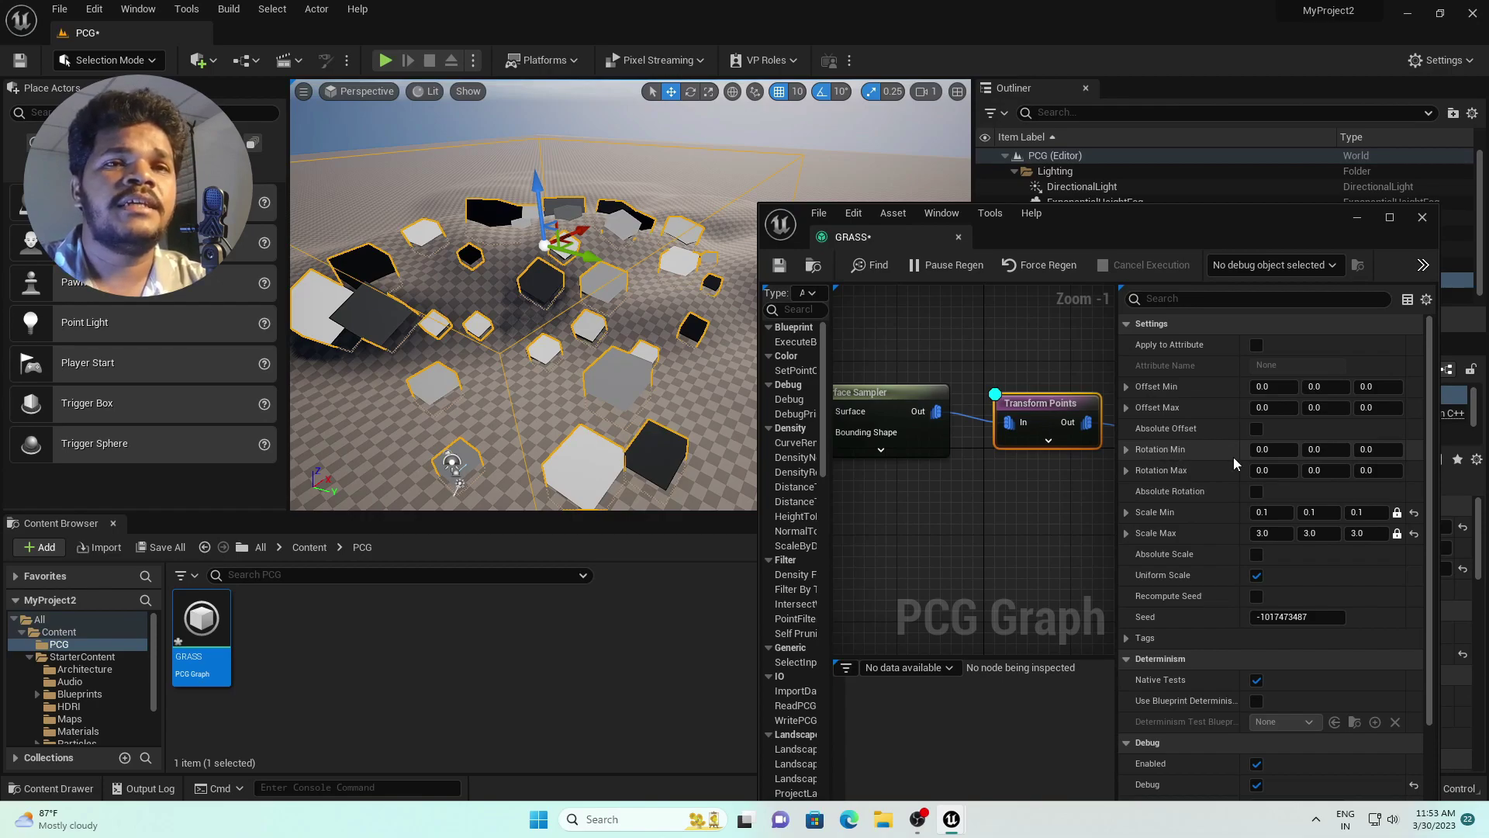
- Set the Transform Points node's Rotation Min Z to 30 and Rotation Max Z to 90
click(1371, 449)
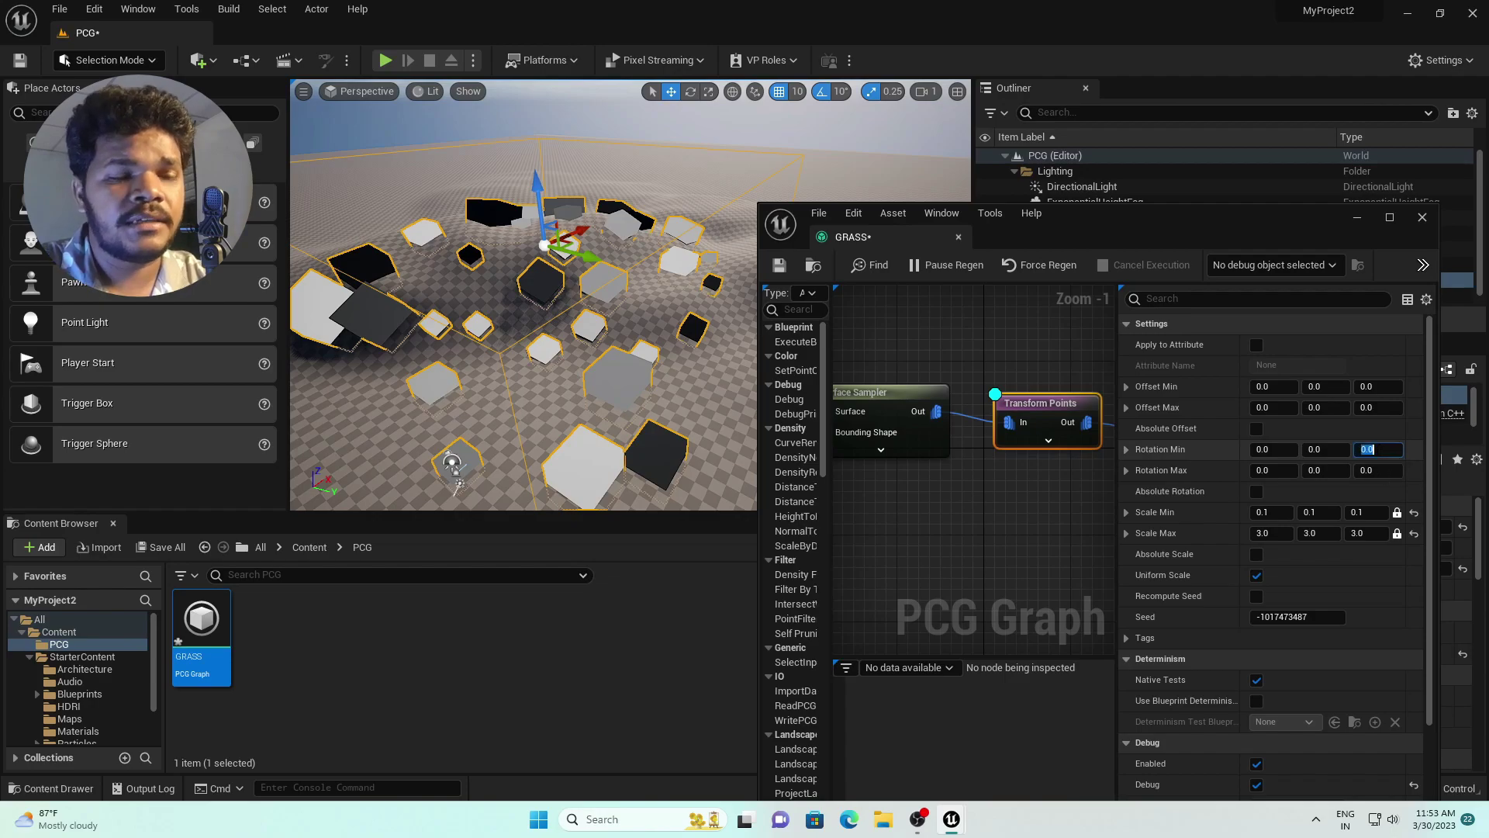
key(Return)
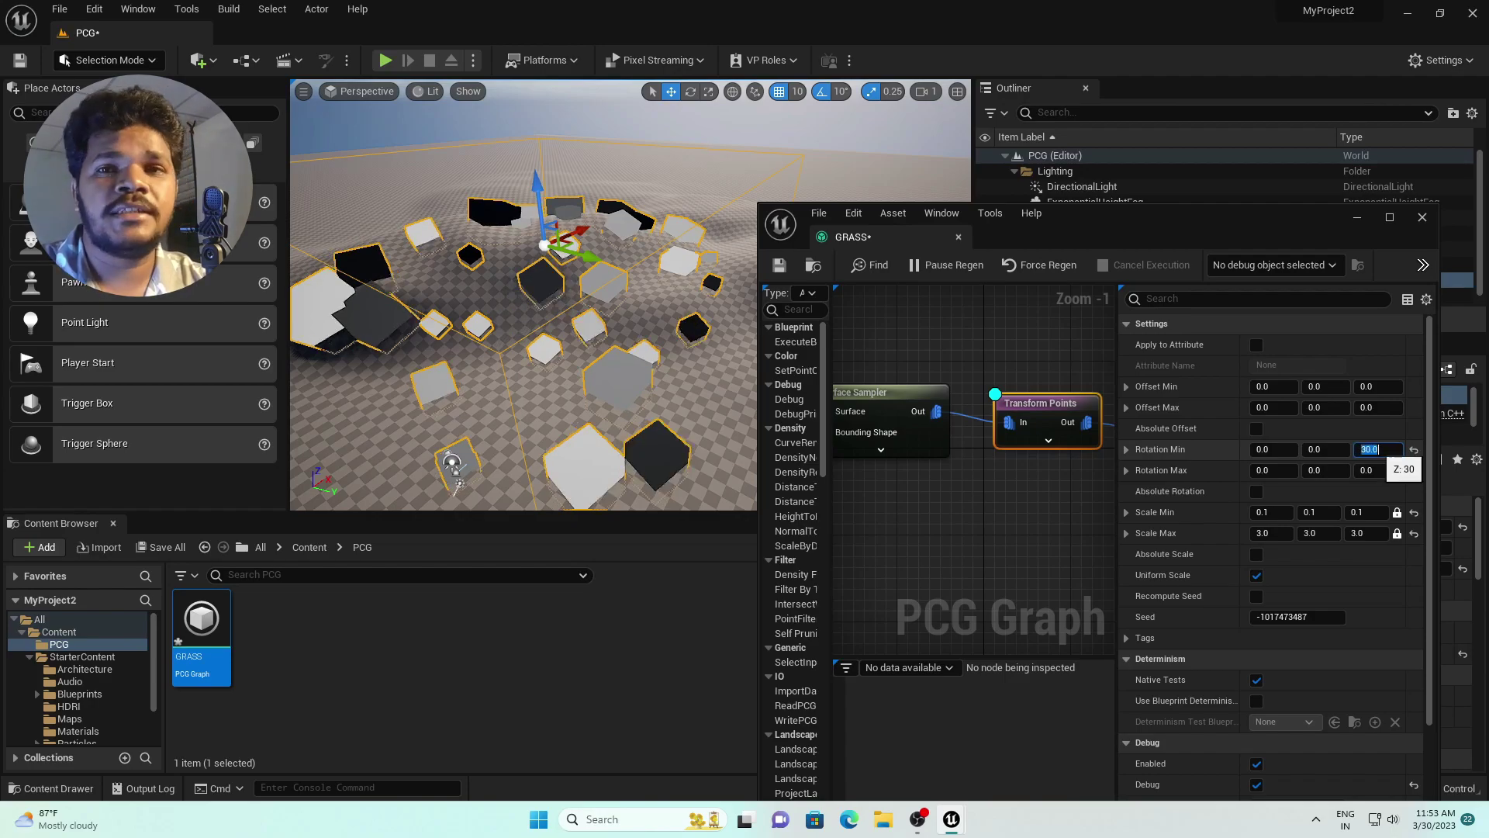
click(1370, 470)
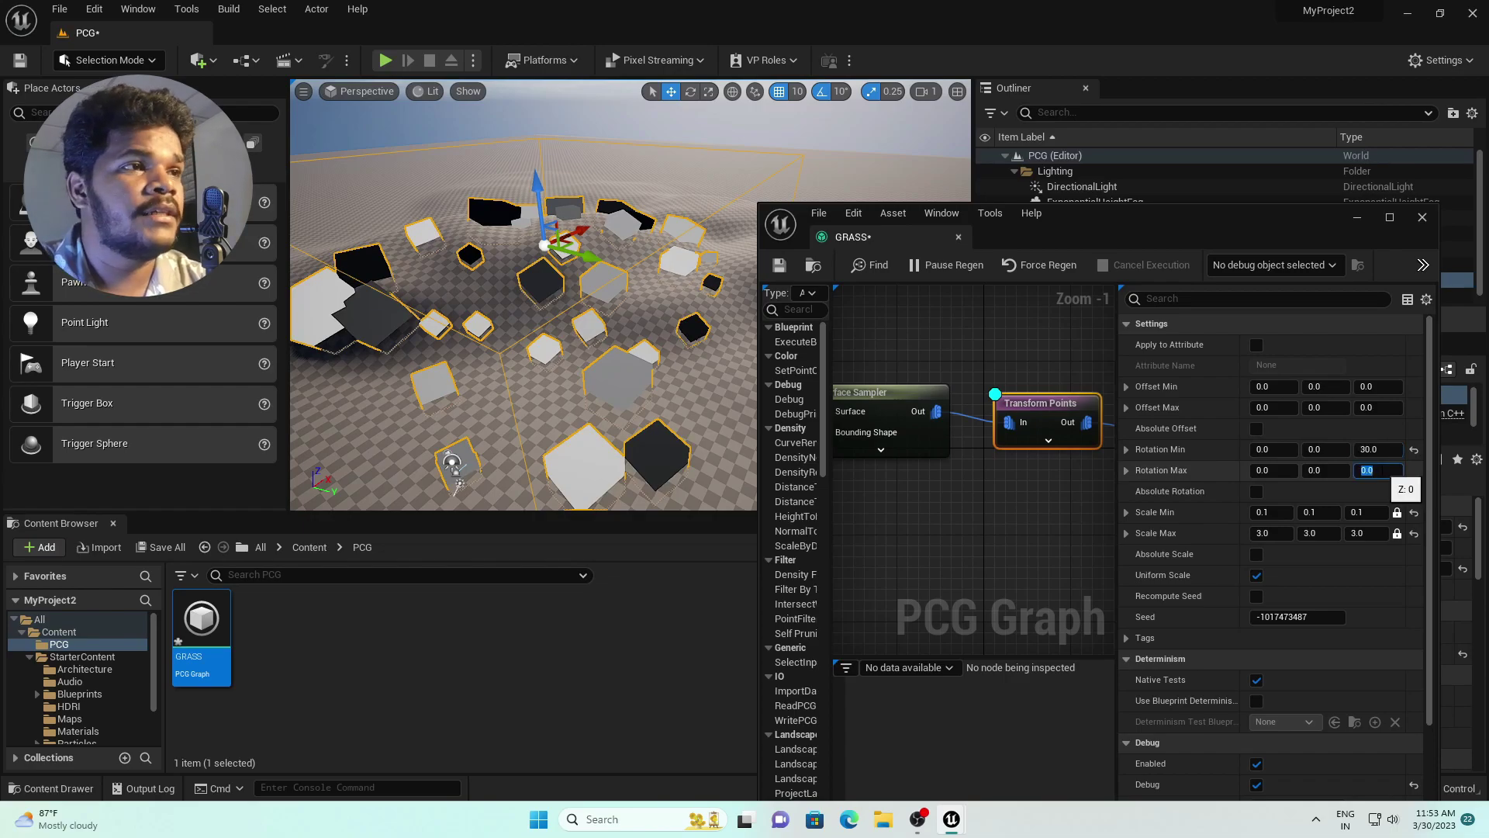
text(90)
key(Return)
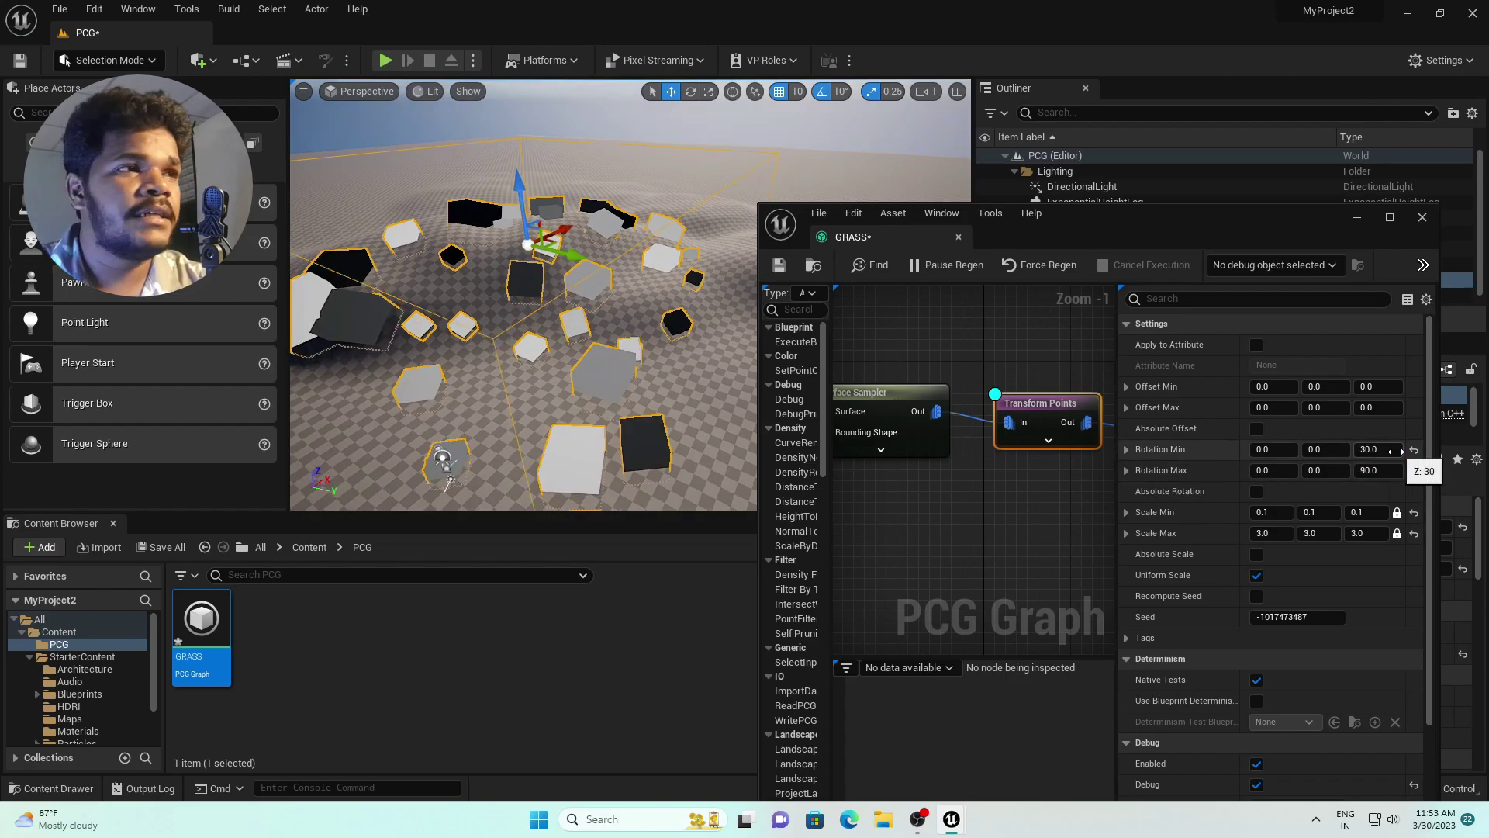
- Reset the Transform Points node's Rotation Max and Rotation Min to their defaults
drag(1378, 470, 1401, 470)
drag(1296, 471, 1254, 471)
click(1413, 471)
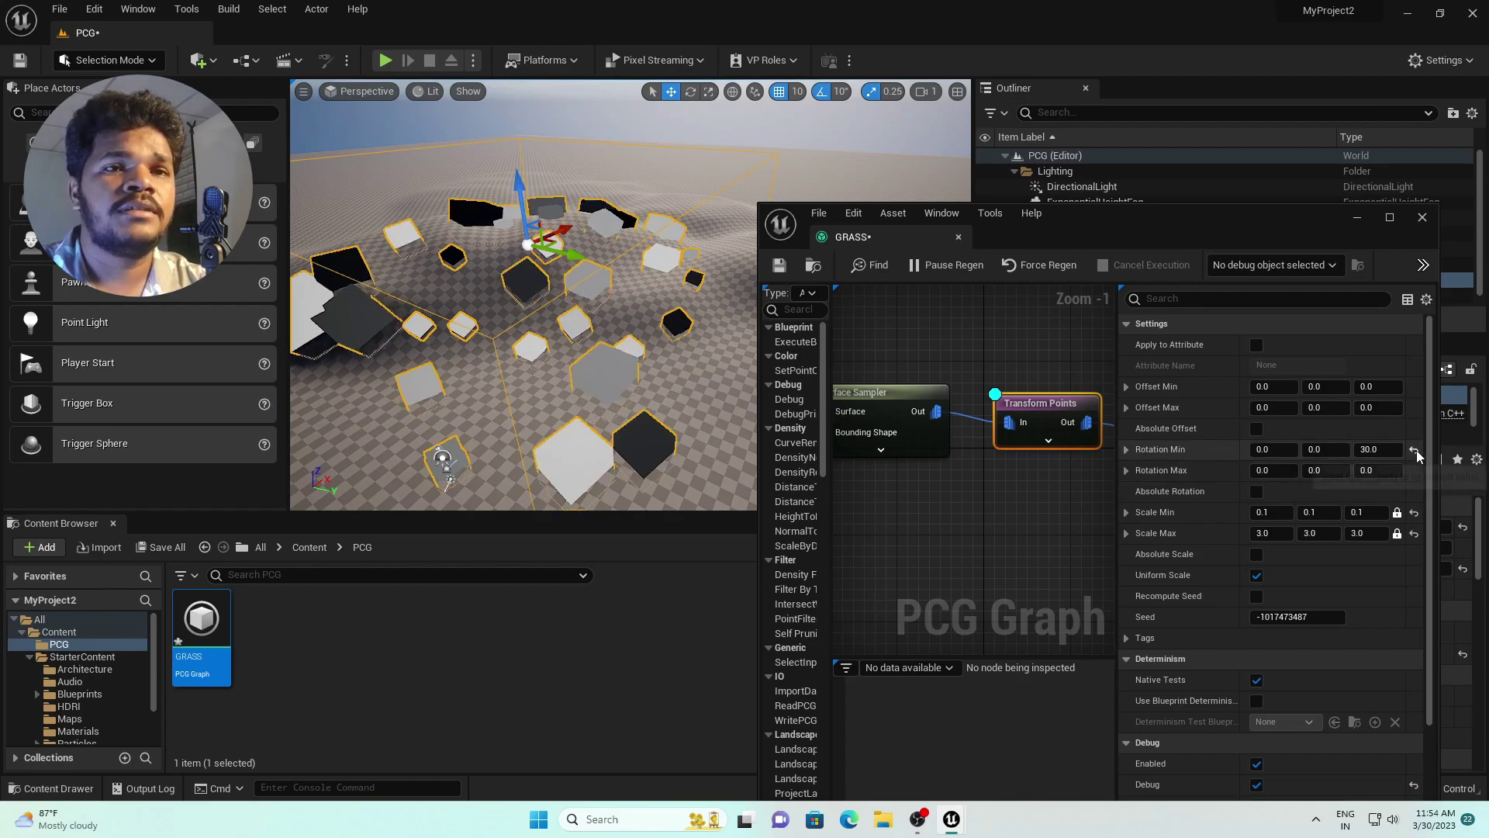
click(1413, 450)
- Enter 30 for Rotation Min Z and 90 for Rotation Max Z again, and check the rotated cubes over the landscape
click(1372, 450)
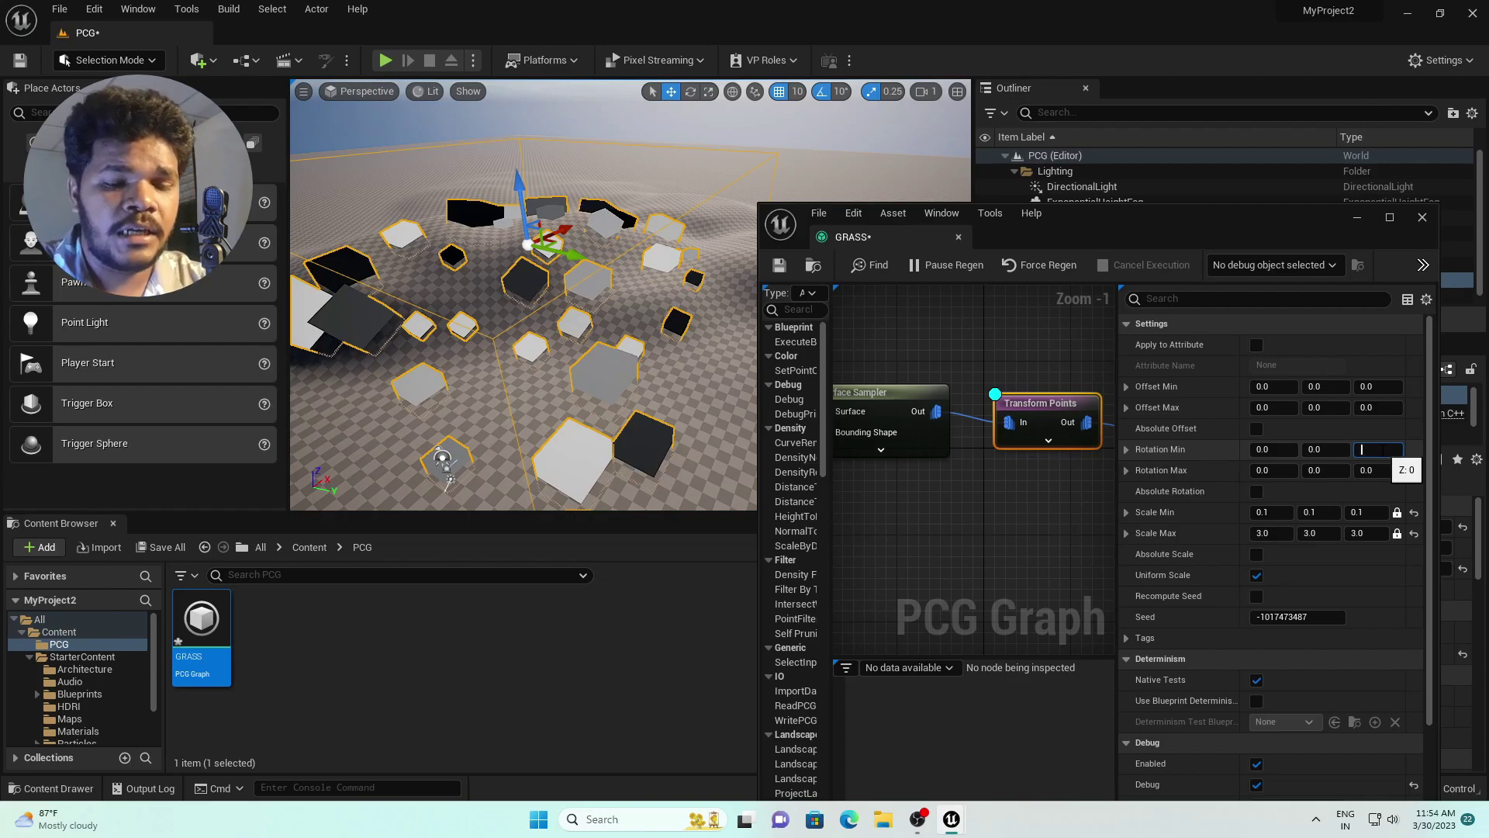
text(30)
key(Return)
click(1370, 470)
text(90)
key(Return)
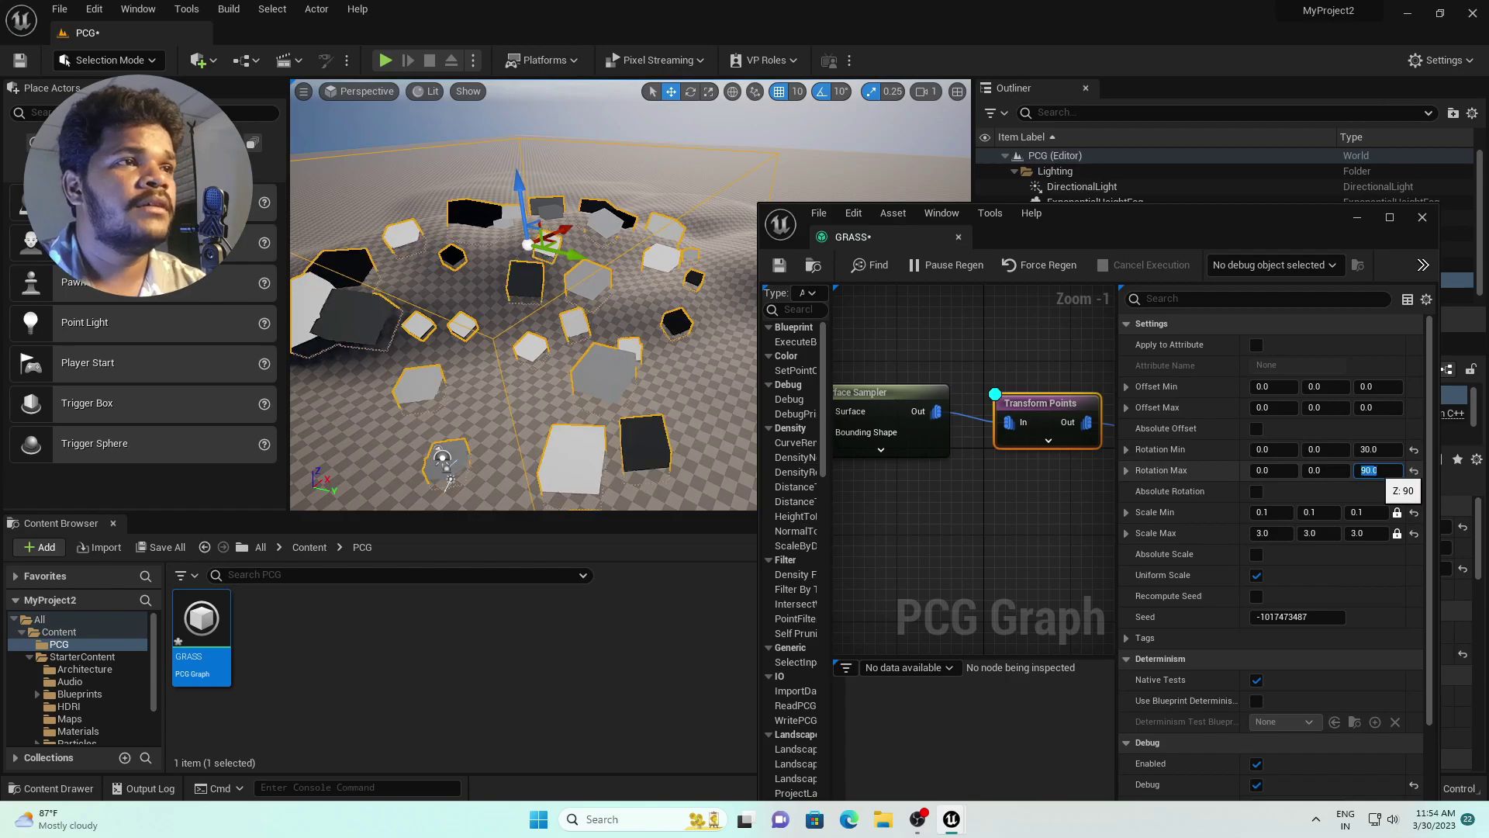
right_drag(677, 278, 705, 305)
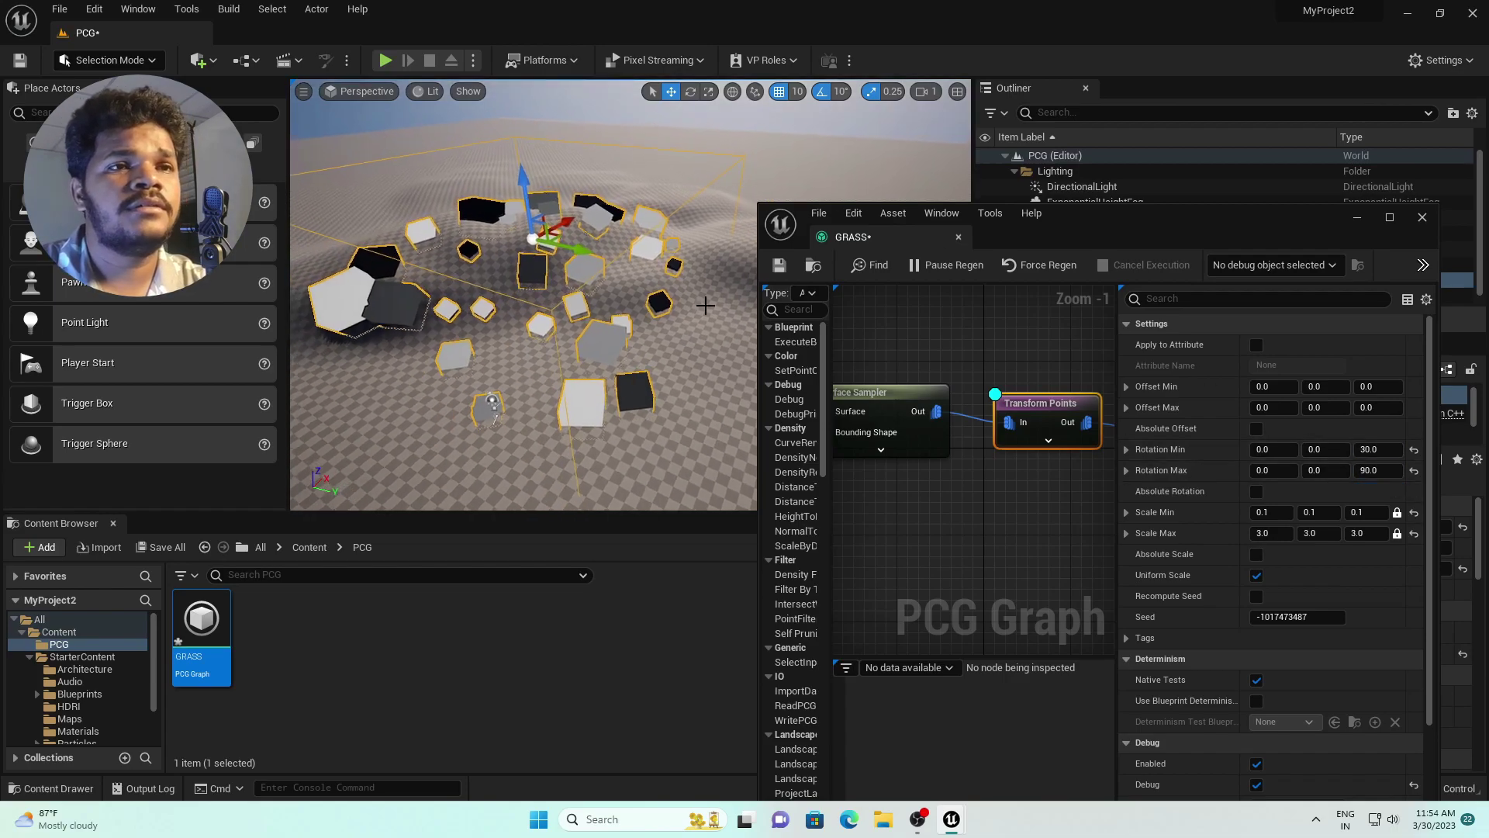
scroll(705, 305, down, 2)
- Turn off Debug on the Transform Points and Surface Sampler nodes
right_drag(1013, 346, 999, 367)
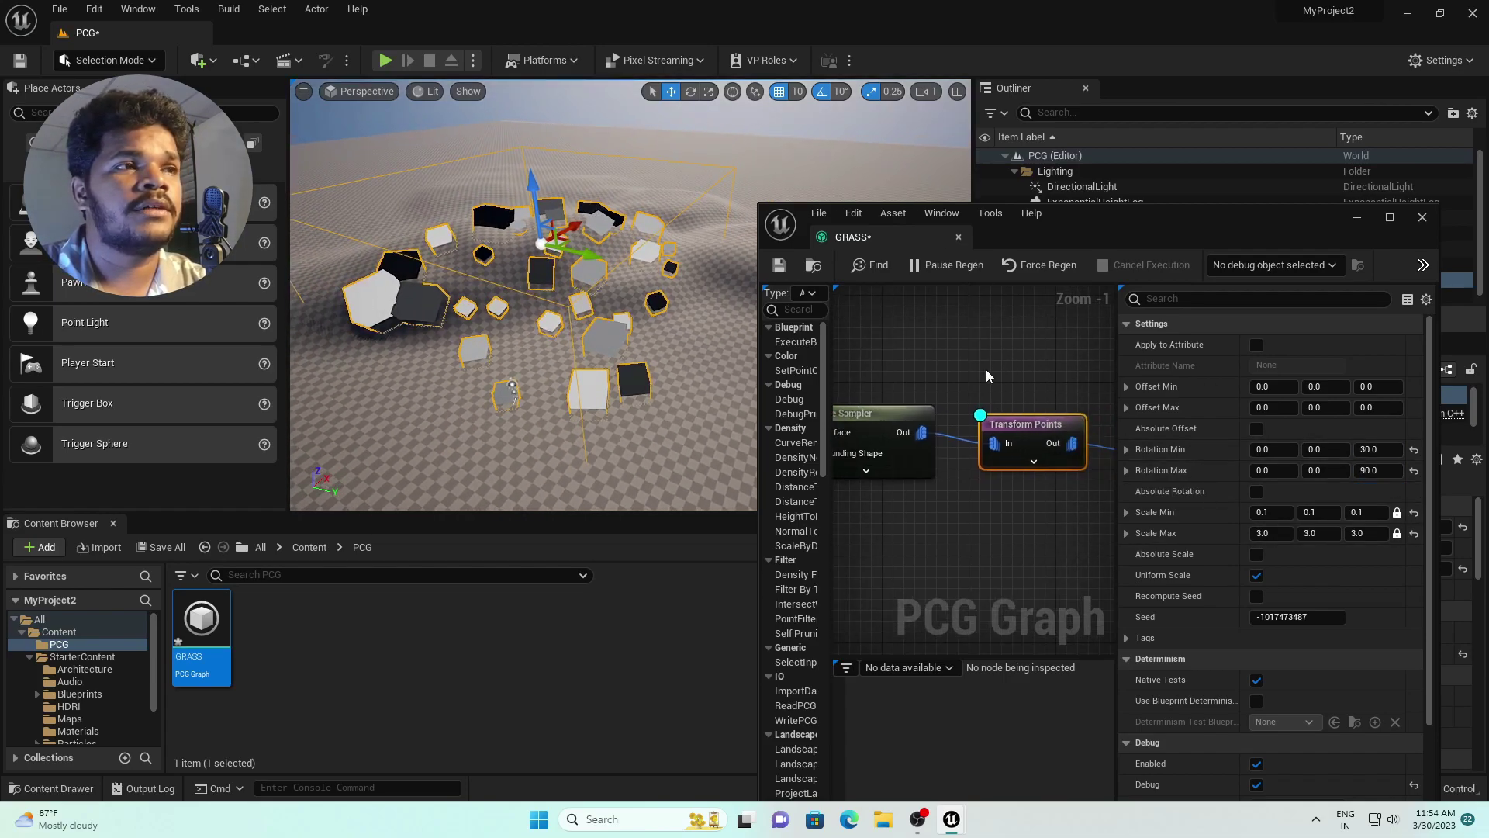
right_click(1018, 426)
click(1083, 148)
right_drag(880, 402, 996, 411)
right_click(985, 419)
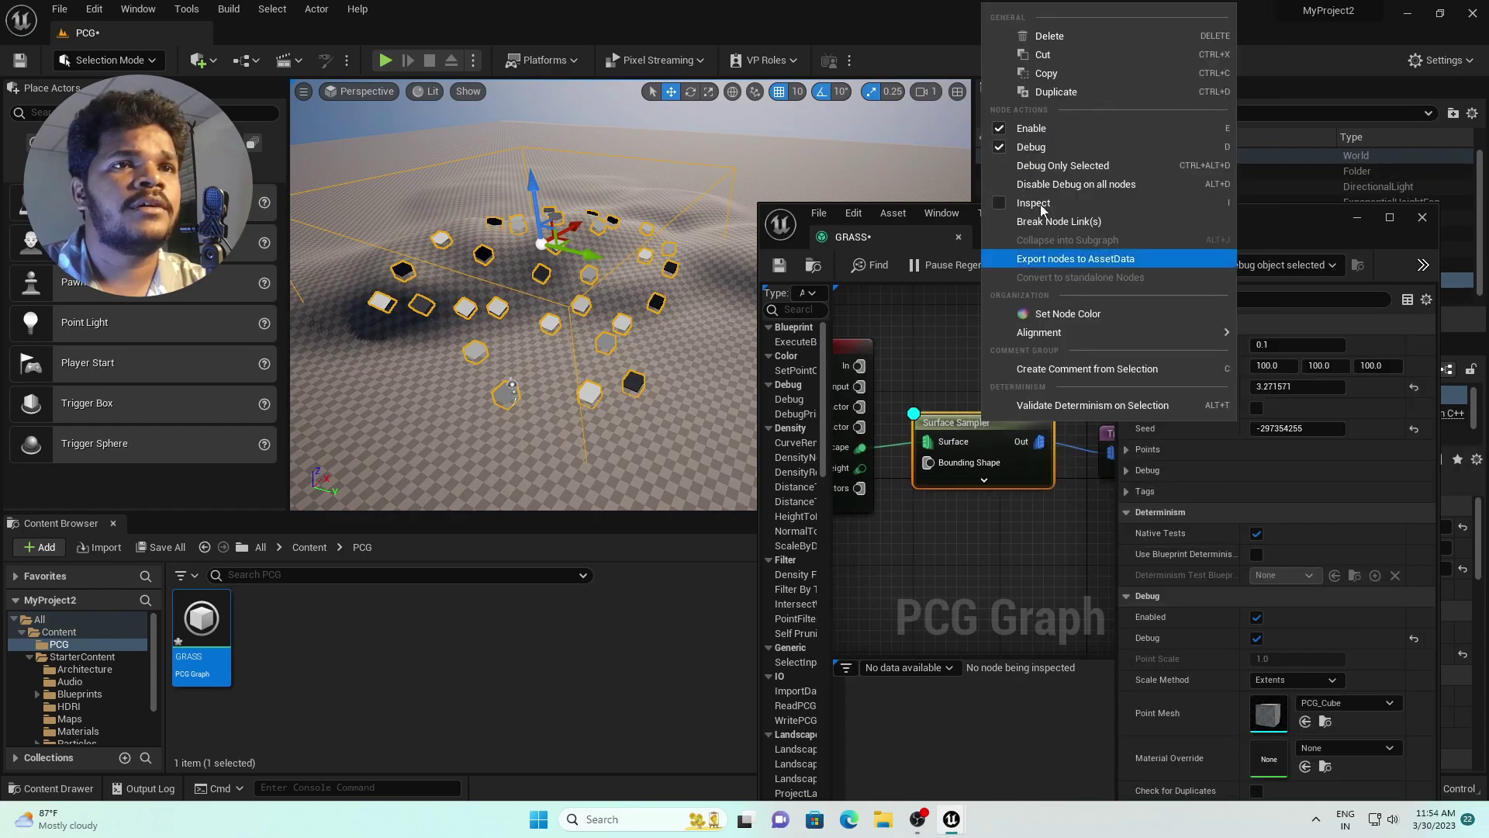
click(1023, 146)
- Add one Mesh Entries element to the StaticMeshSpawner node and expand its settings
right_drag(1017, 345, 940, 361)
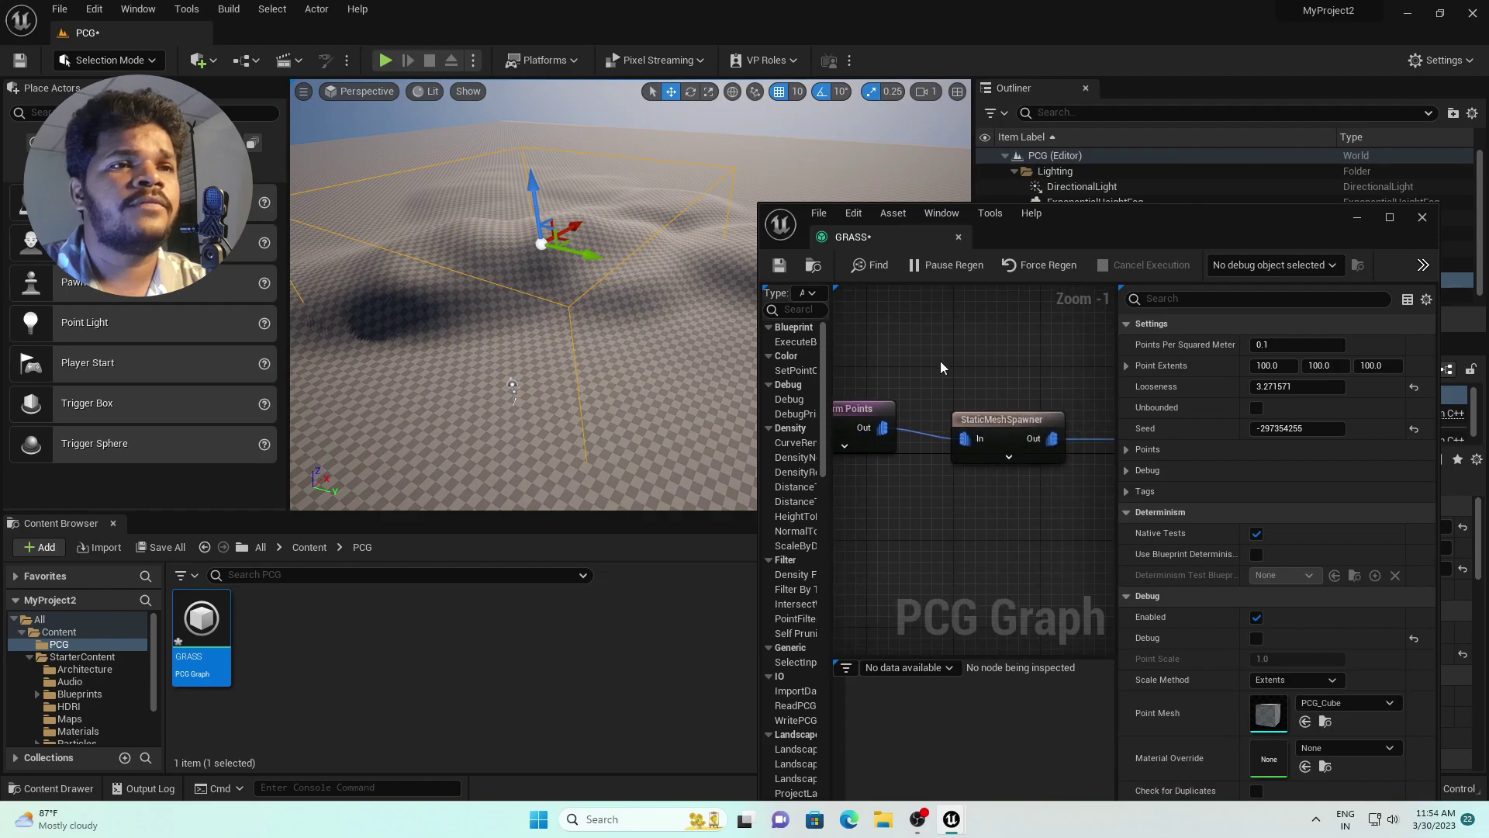
click(943, 397)
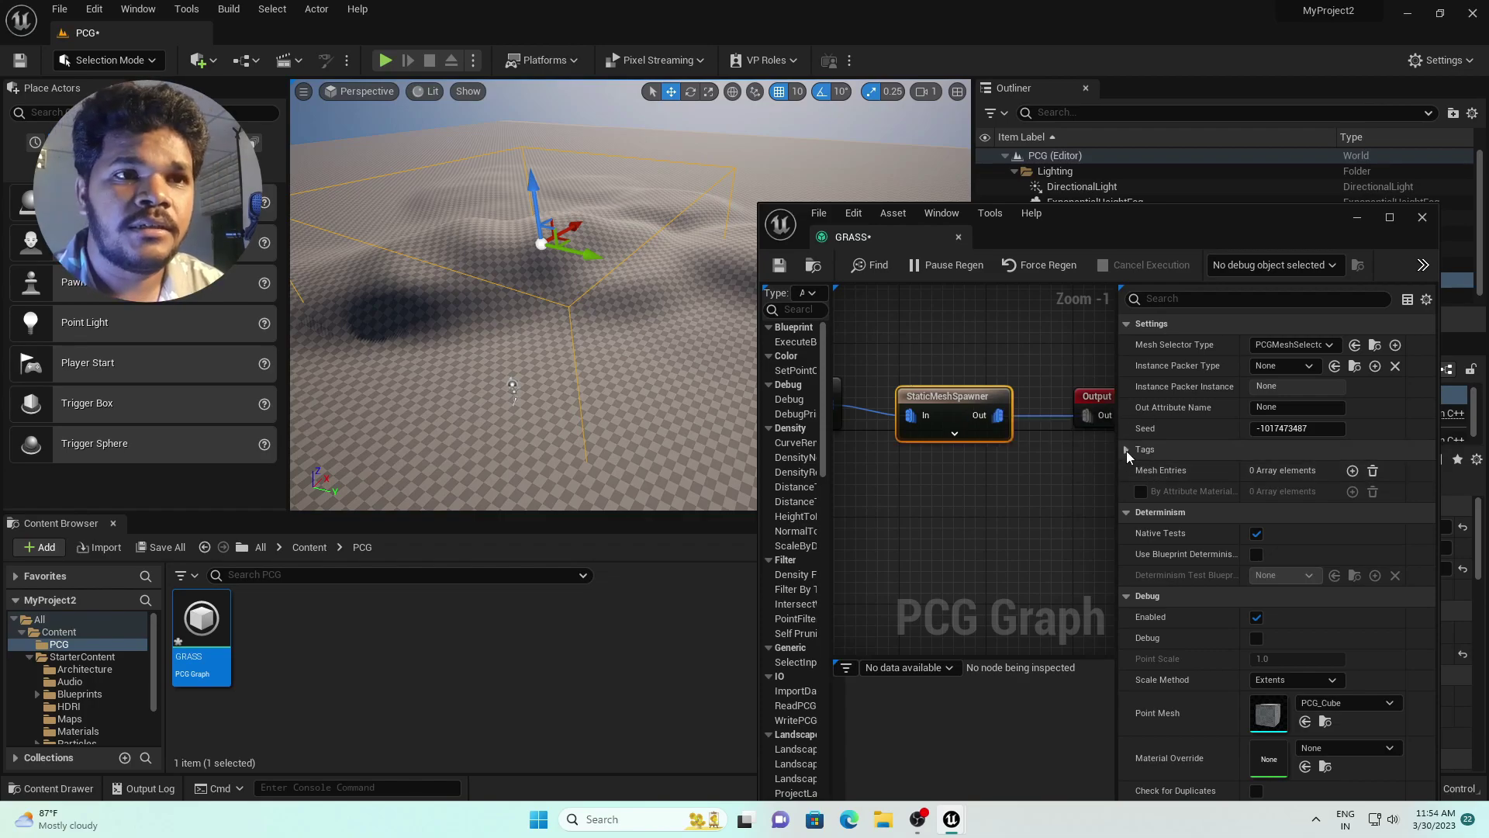
click(1353, 471)
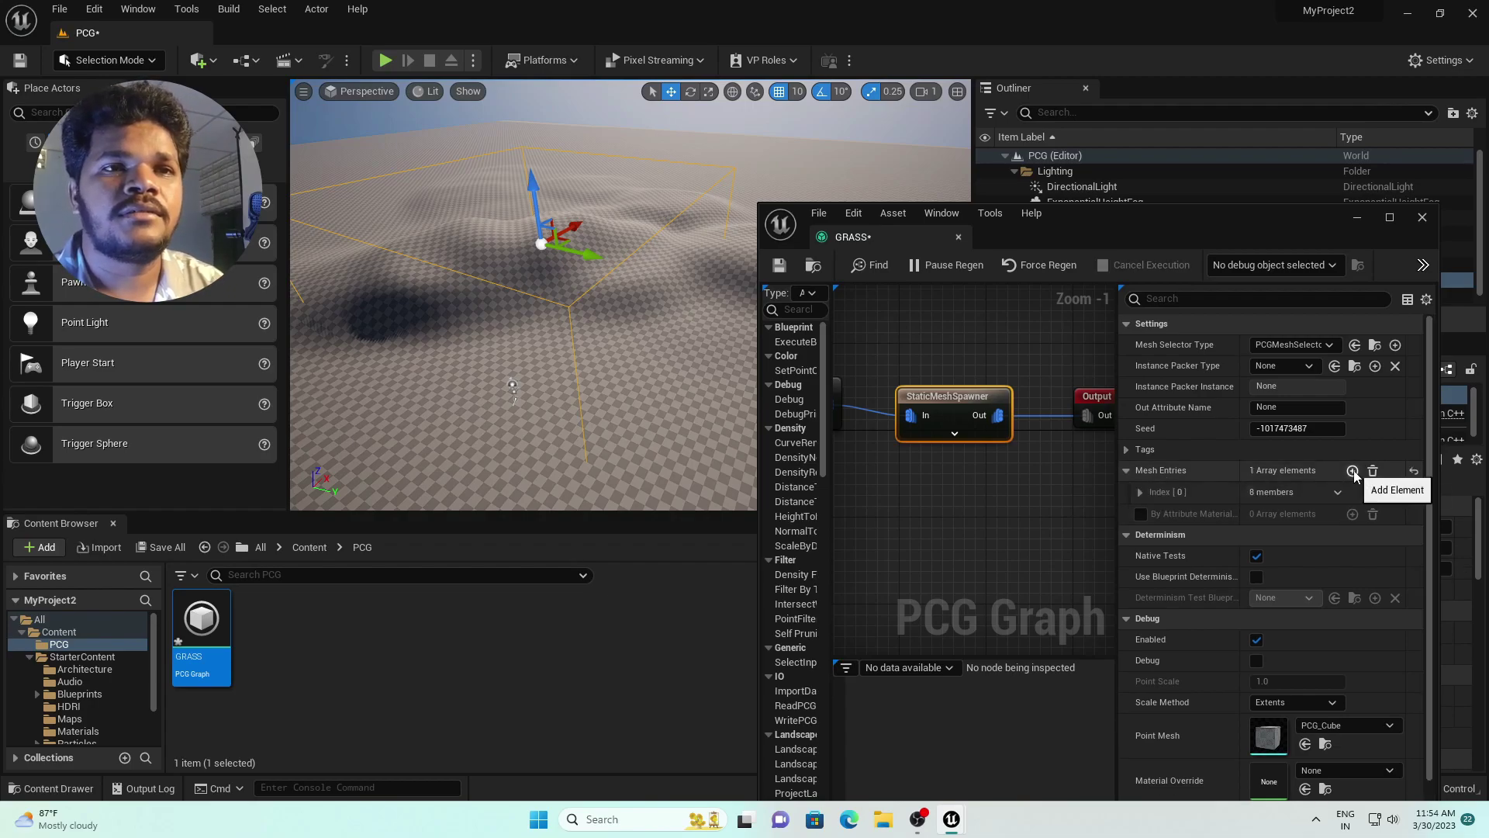
click(1140, 492)
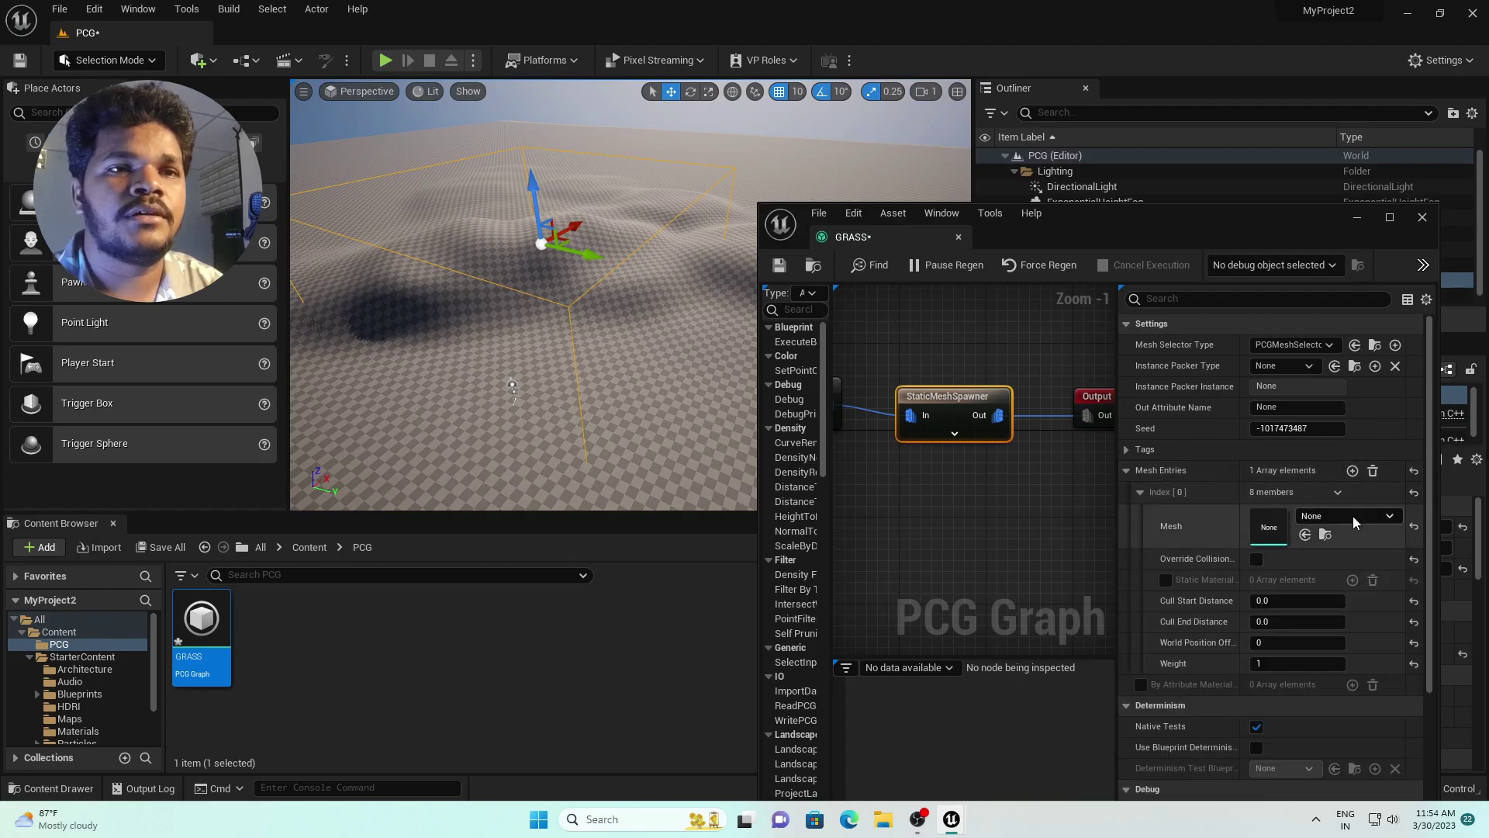
- Assign ArcadeEditorSphere as the mesh of the spawner's first entry and inspect the spawned spheres from another angle
click(1311, 517)
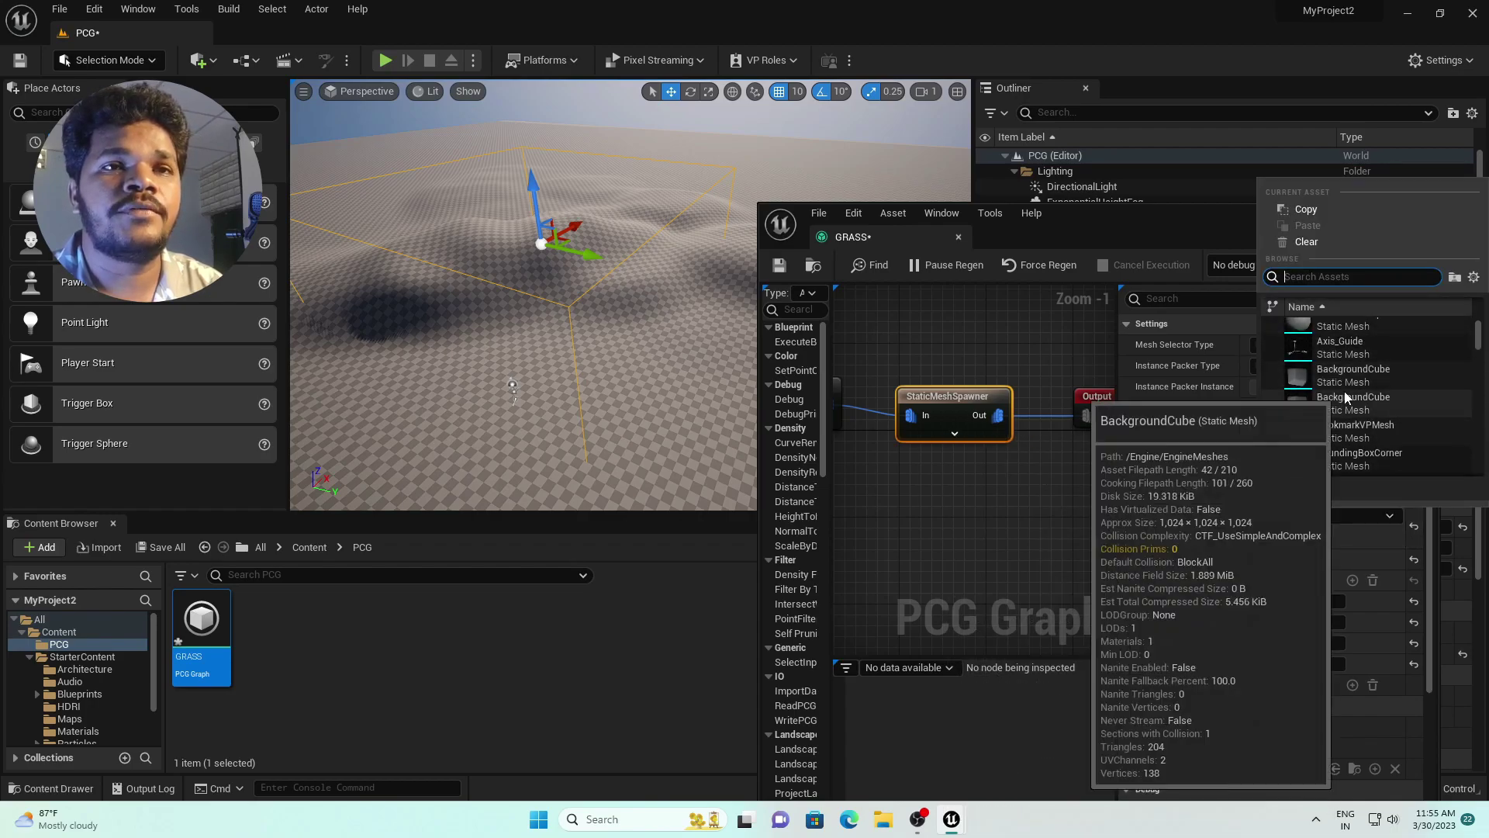
click(1357, 442)
right_drag(634, 381, 535, 411)
key(ctrl+l)
key(w)
key(a)
key(e)
- Try 1M_CubeWithSocket and Cone as the spawner entry's mesh and look at the spawned shapes on the landscape
click(1366, 518)
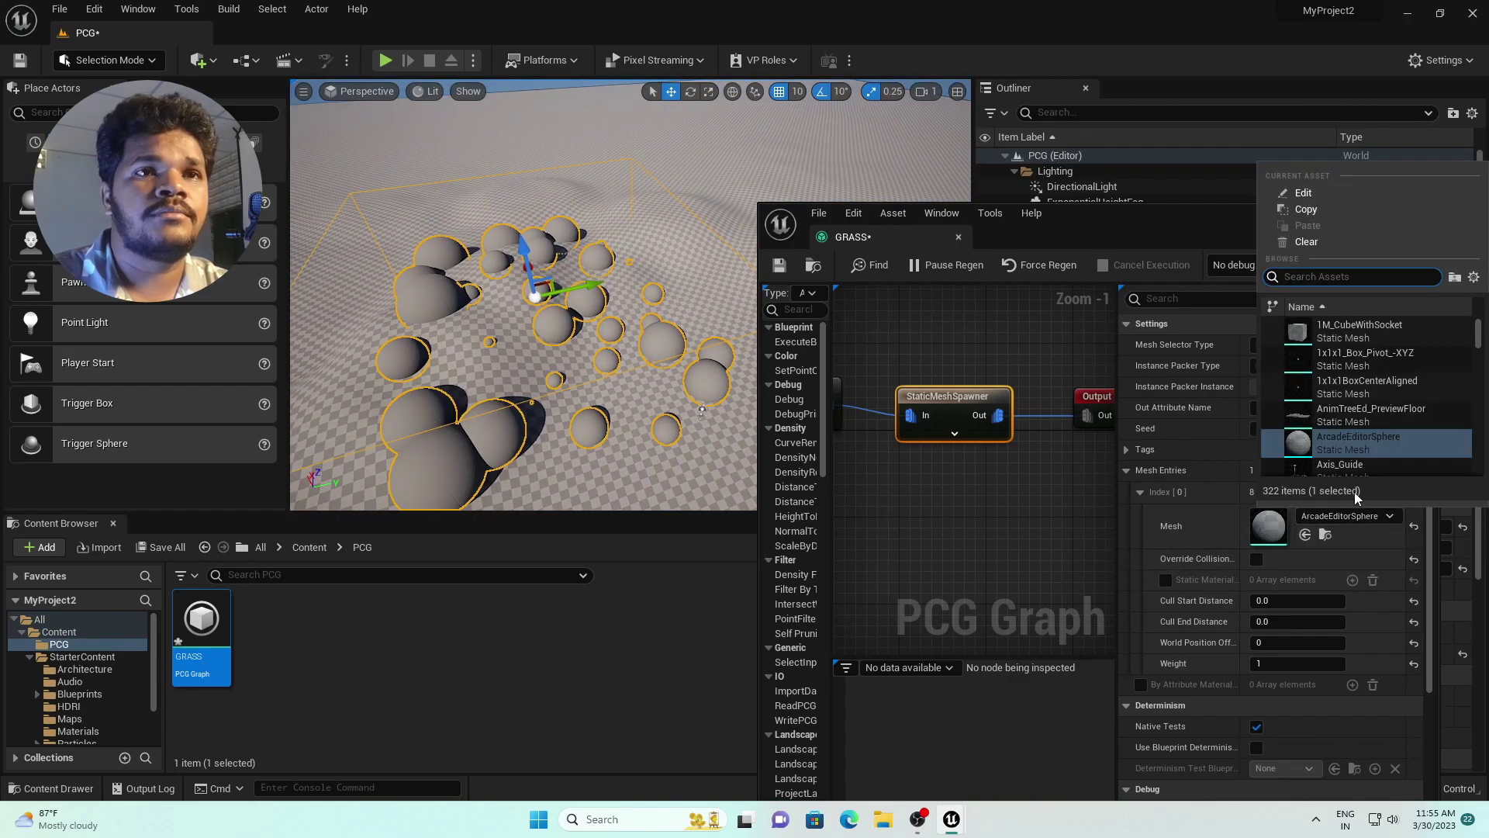
click(1346, 330)
mouse_move(492, 319)
right_down()
mouse_move(446, 295)
mouse_move(465, 307)
right_up()
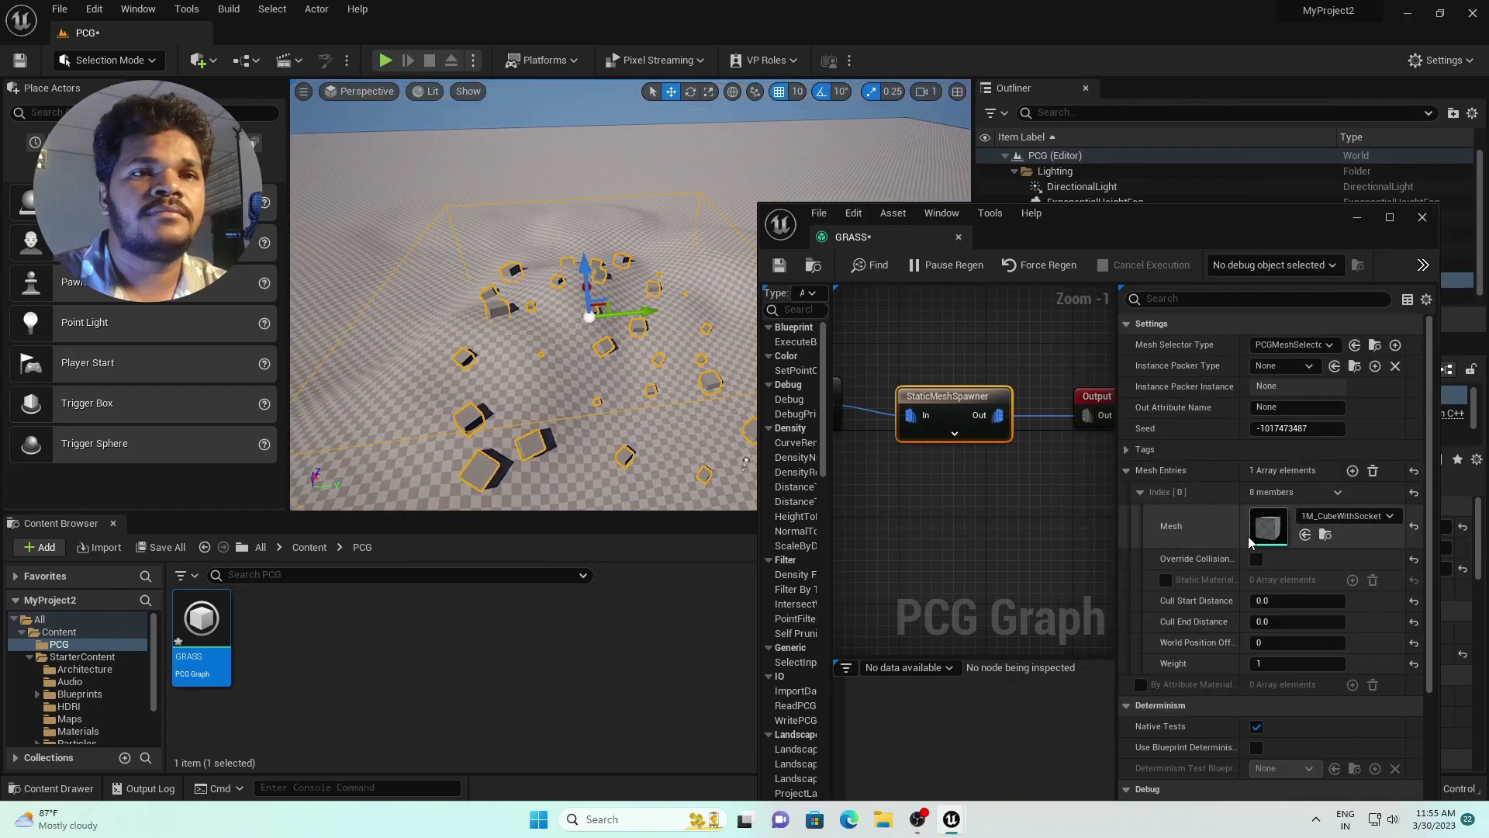
click(1348, 516)
click(1365, 466)
right_drag(585, 363, 585, 334)
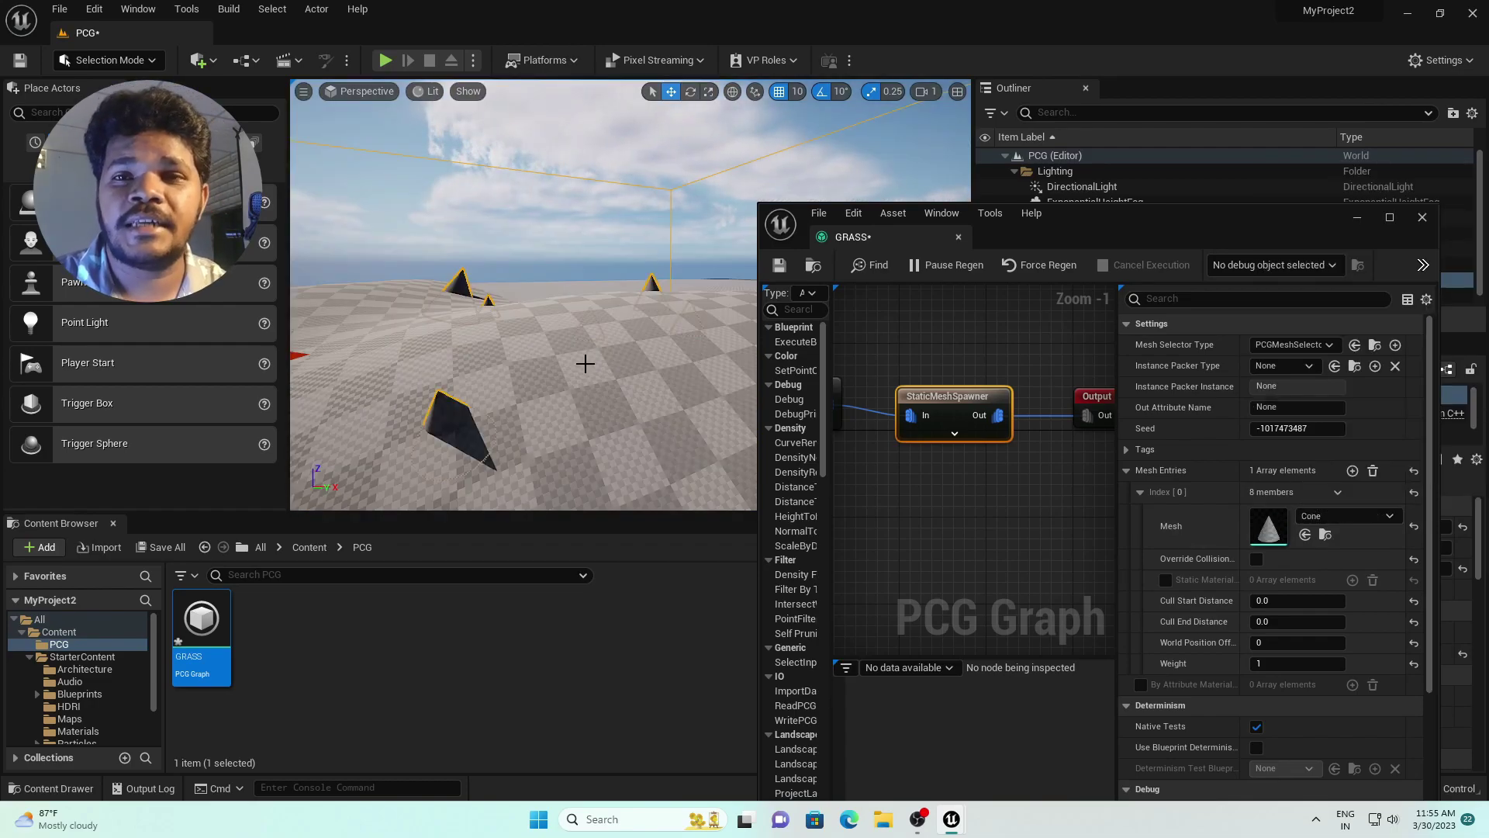
- Save the GRASS graph and open Quixel Bridge
click(780, 265)
click(221, 67)
click(248, 116)
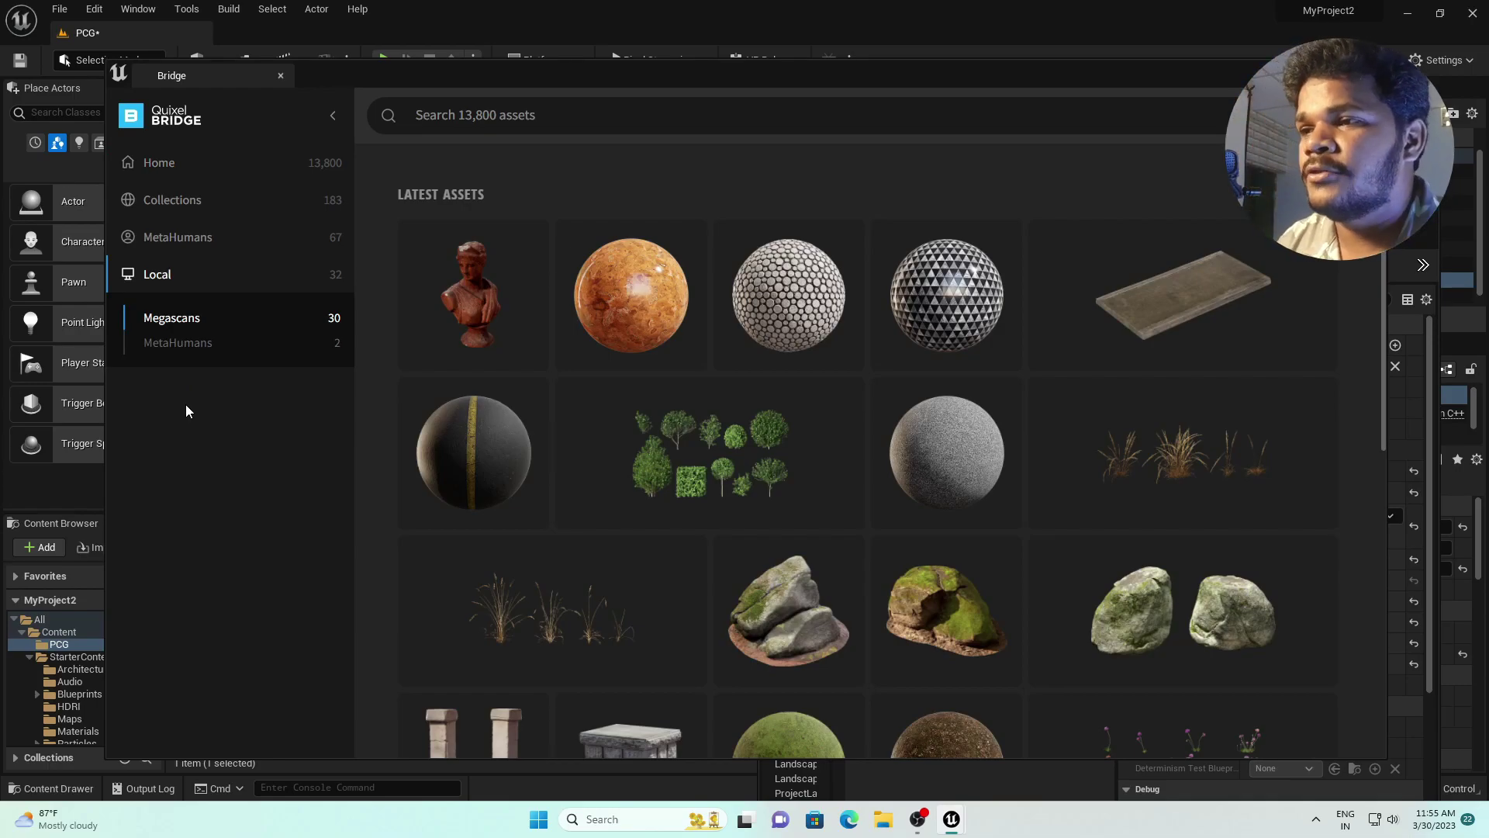
- Select the Wild Grass and Sea Thrift assets together in Bridge's local Megascans collection
scroll(714, 487, down, 8)
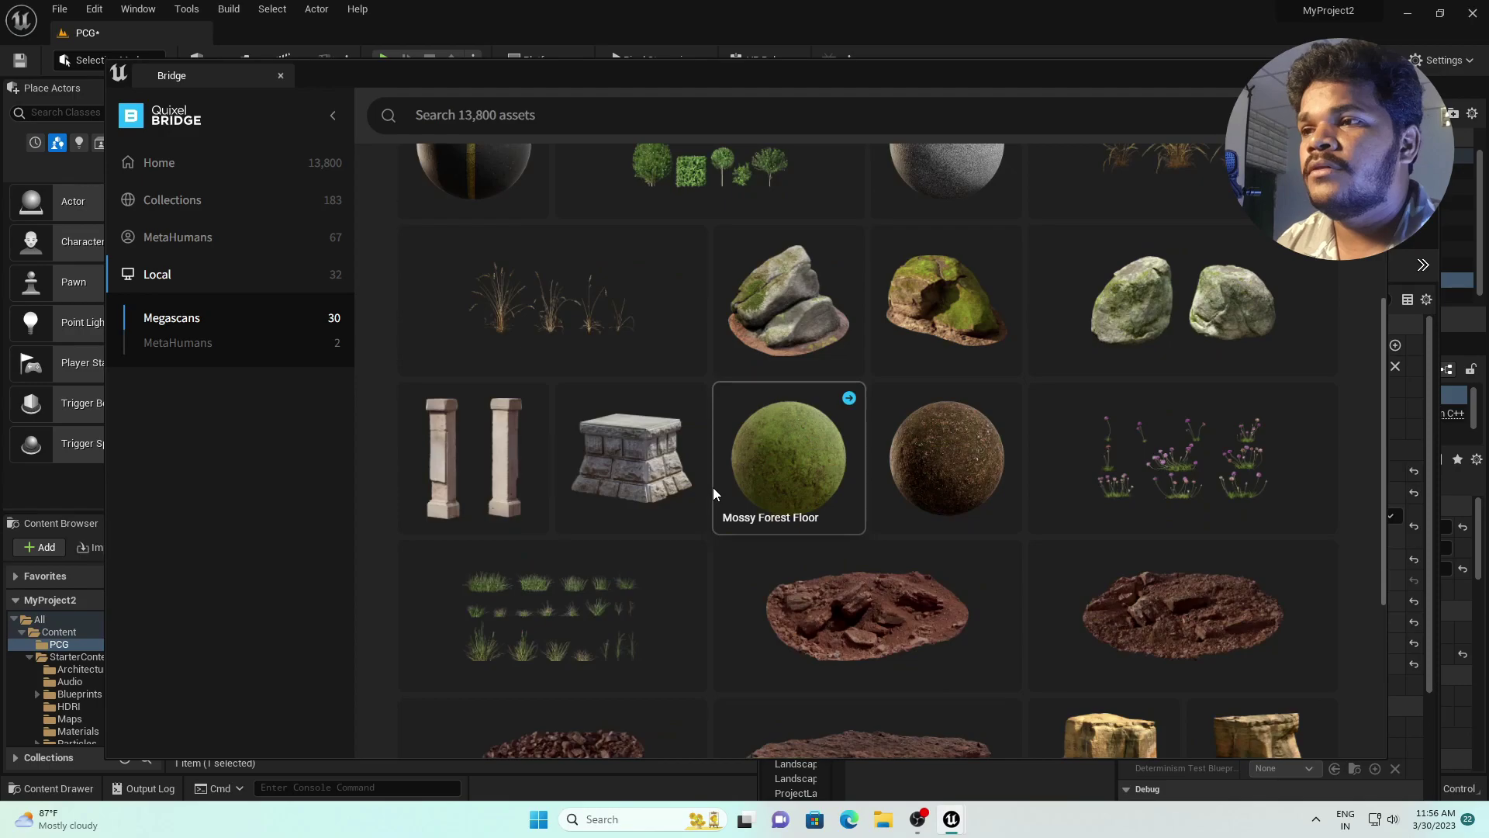
scroll(715, 473, up, 3)
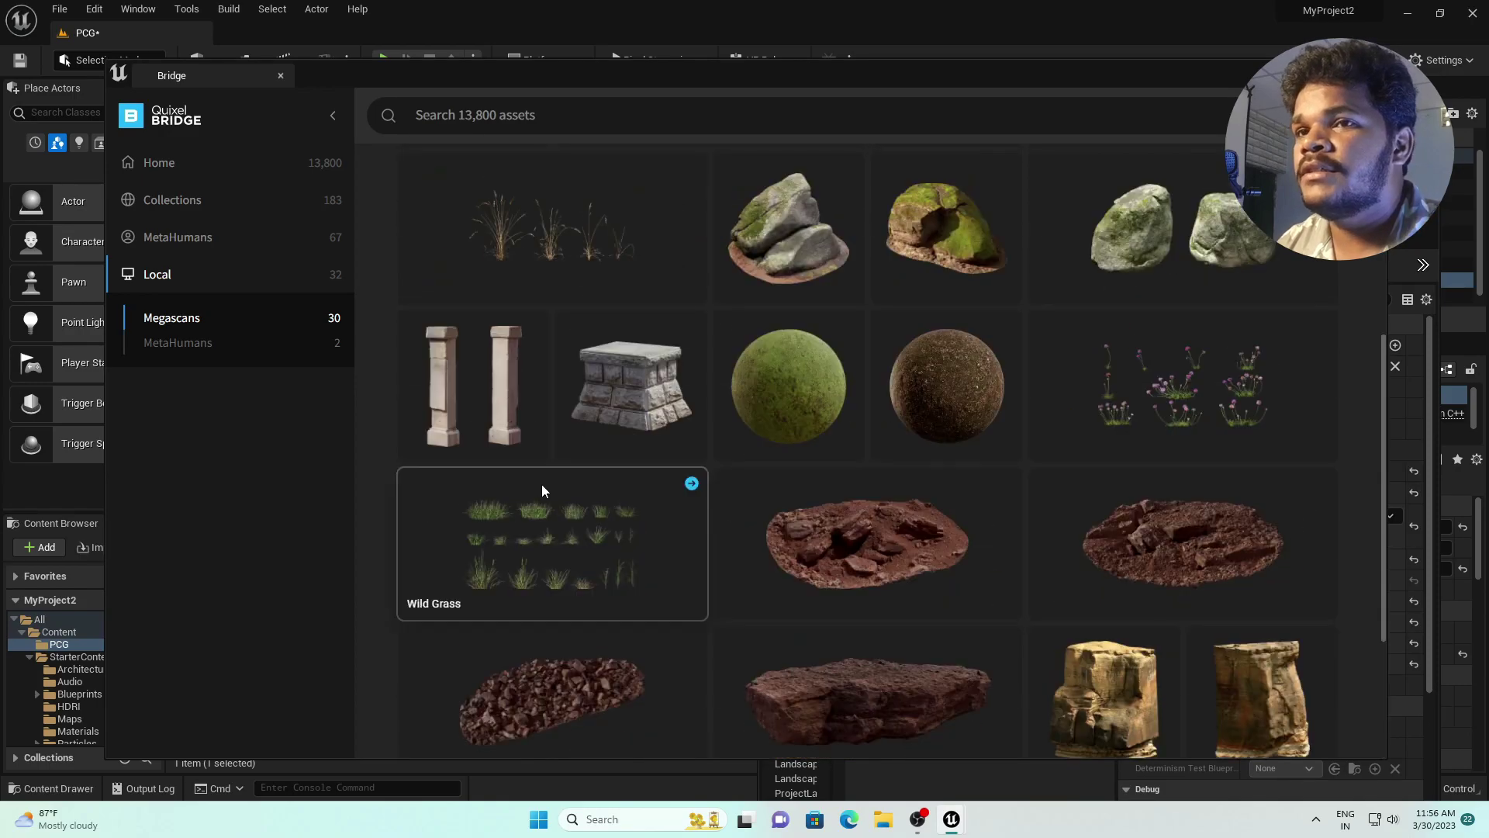
click(513, 534)
ctrl+click(787, 349)
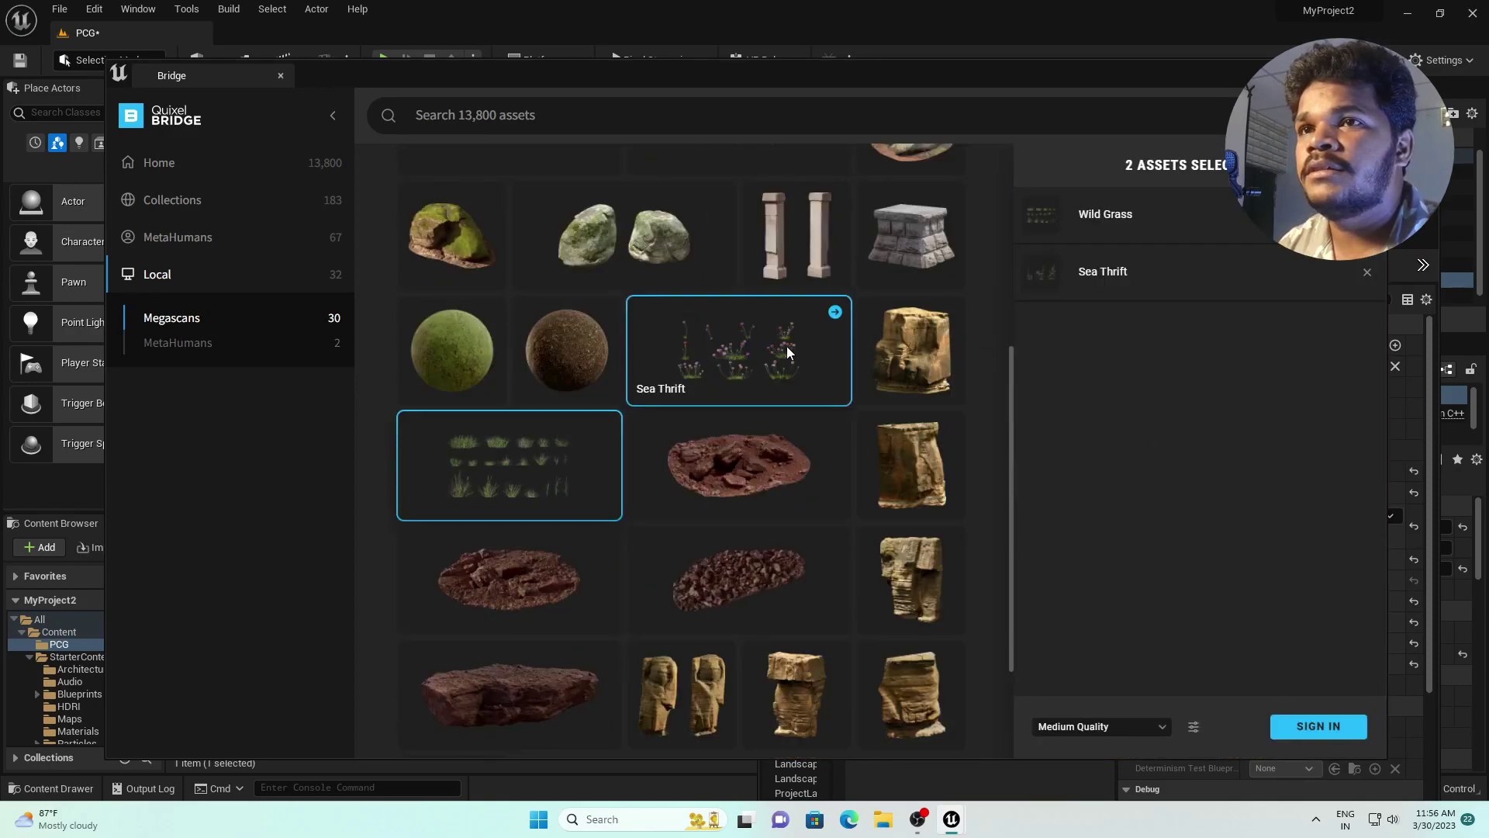
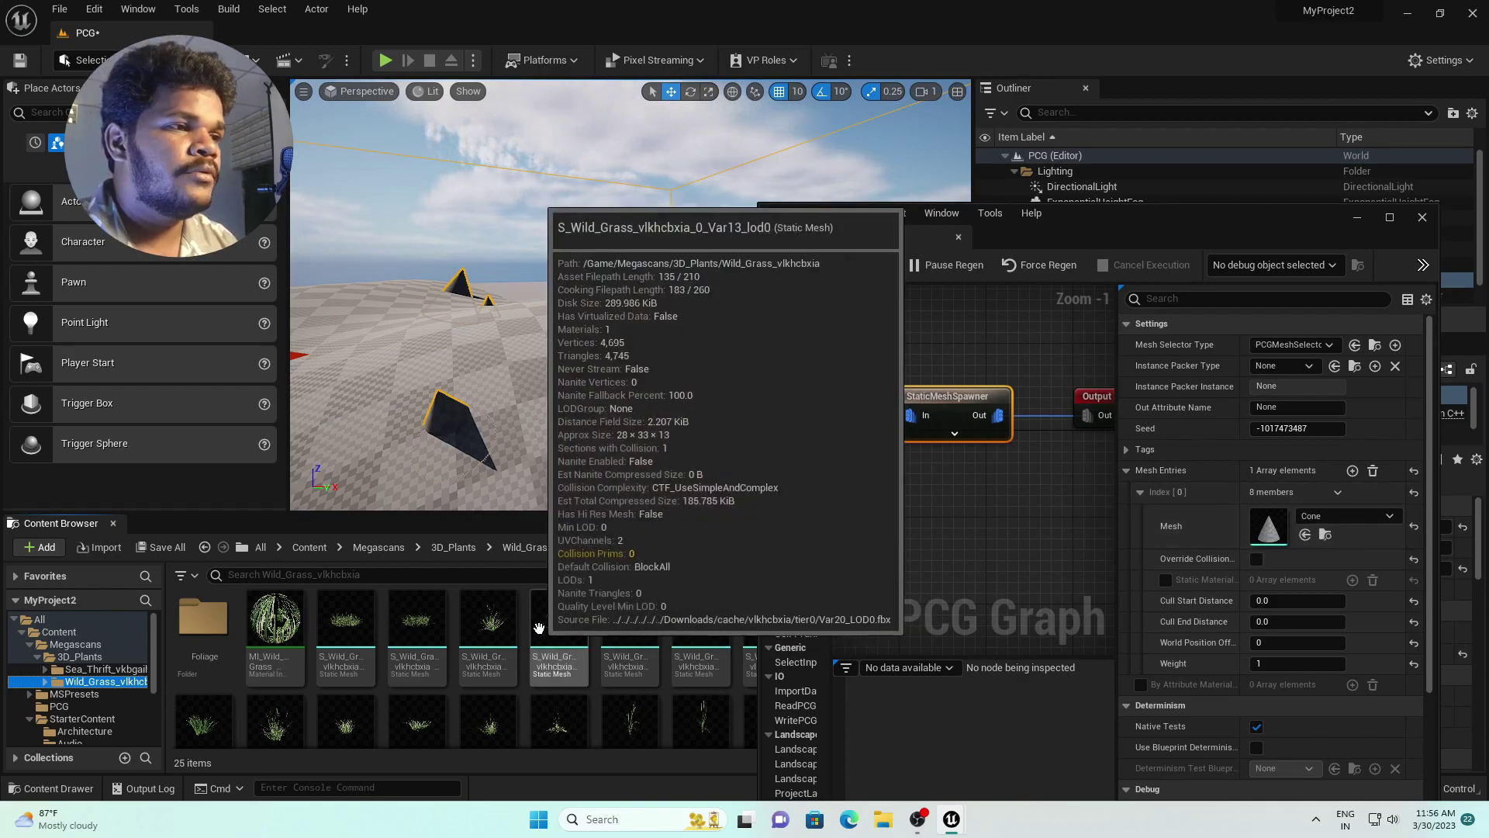
- Assign the static mesh S_Wild_Grass_vlkhcbxia_0_Var10_lod0 to the StaticMeshSpawner's first mesh entry and view the spawned grass
drag(342, 628, 1269, 527)
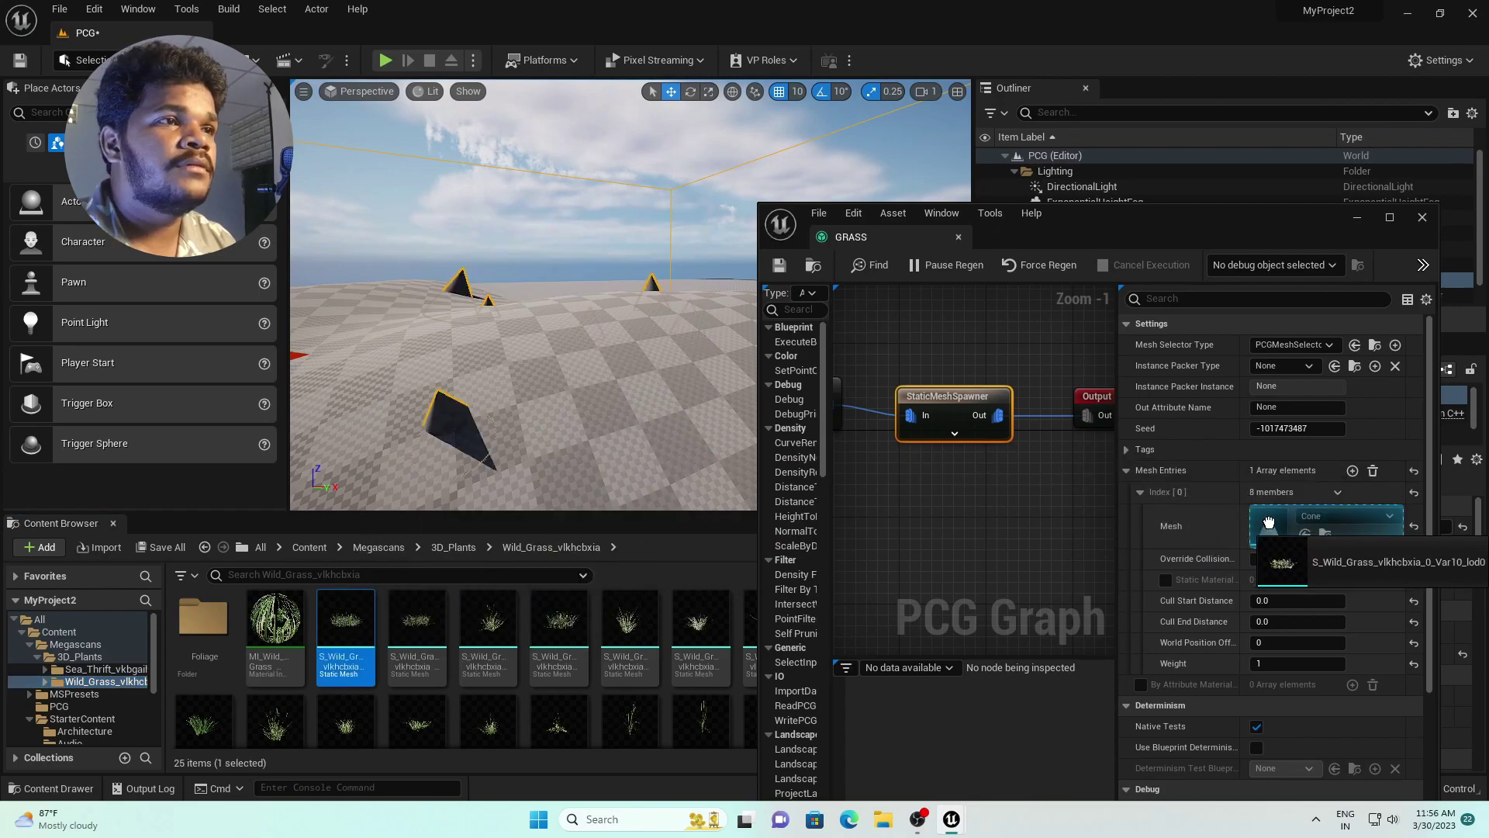
mouse_move(578, 417)
right_down()
mouse_move(465, 423)
mouse_move(578, 417)
right_up()
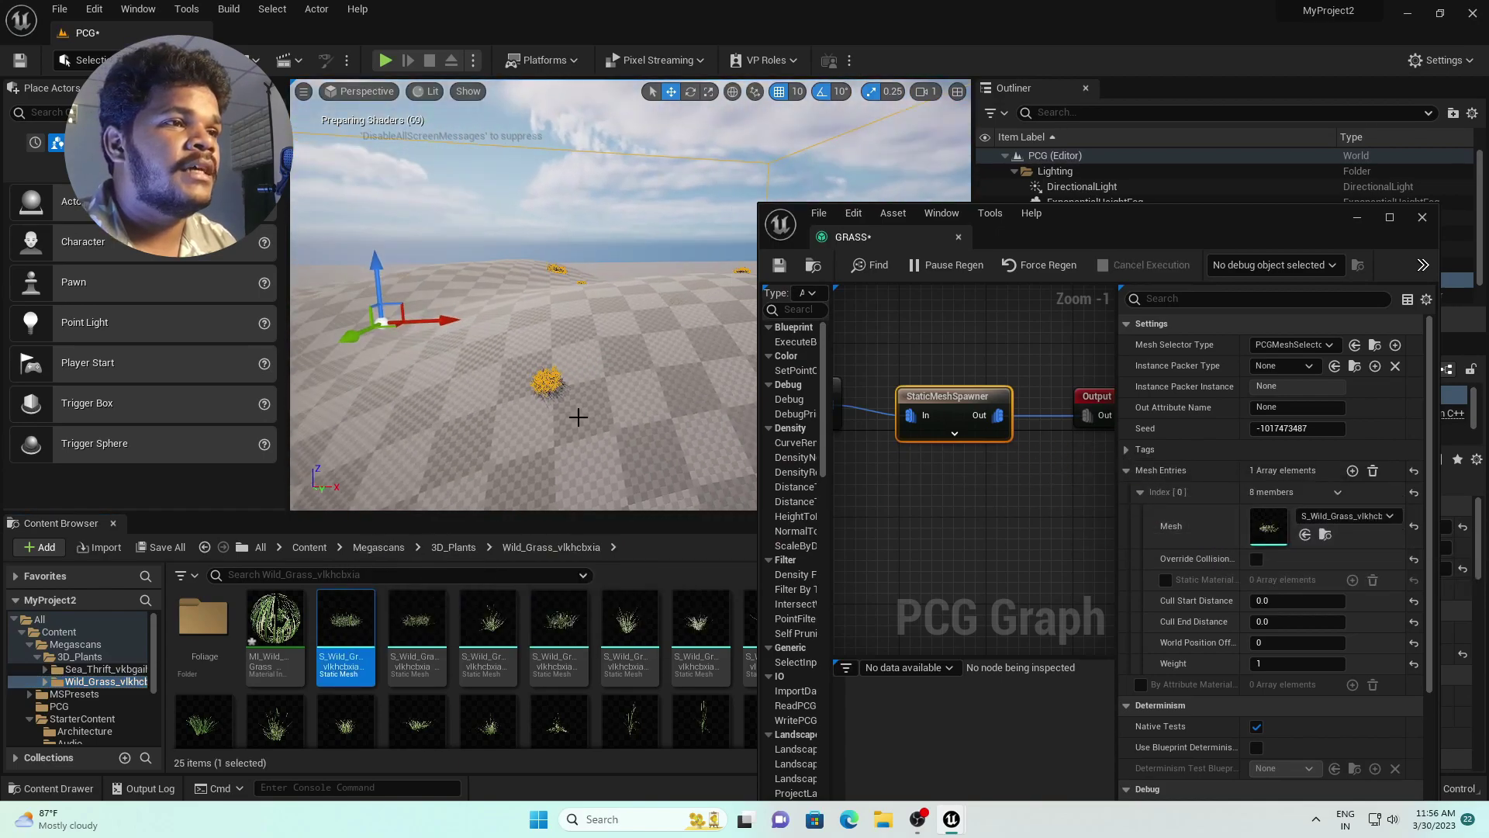
- View the spawned grass up close and add four more mesh entries to the StaticMeshSpawner
click(558, 393)
scroll(559, 393, up, 3)
middle_drag(558, 394, 535, 497)
mouse_move(545, 369)
right_down()
mouse_move(557, 400)
mouse_move(585, 387)
mouse_move(512, 326)
mouse_move(559, 371)
right_up()
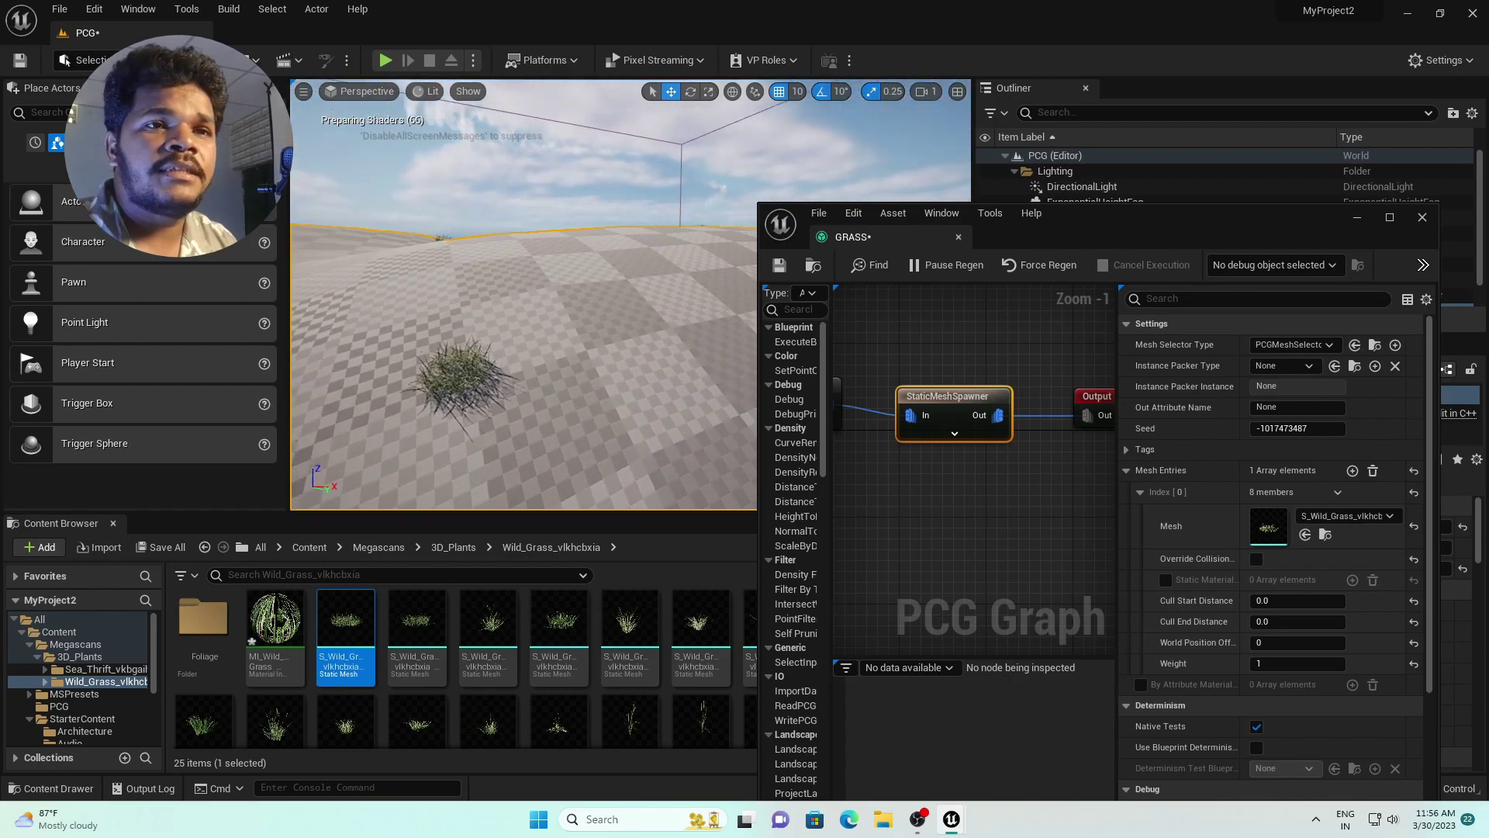
click(1139, 492)
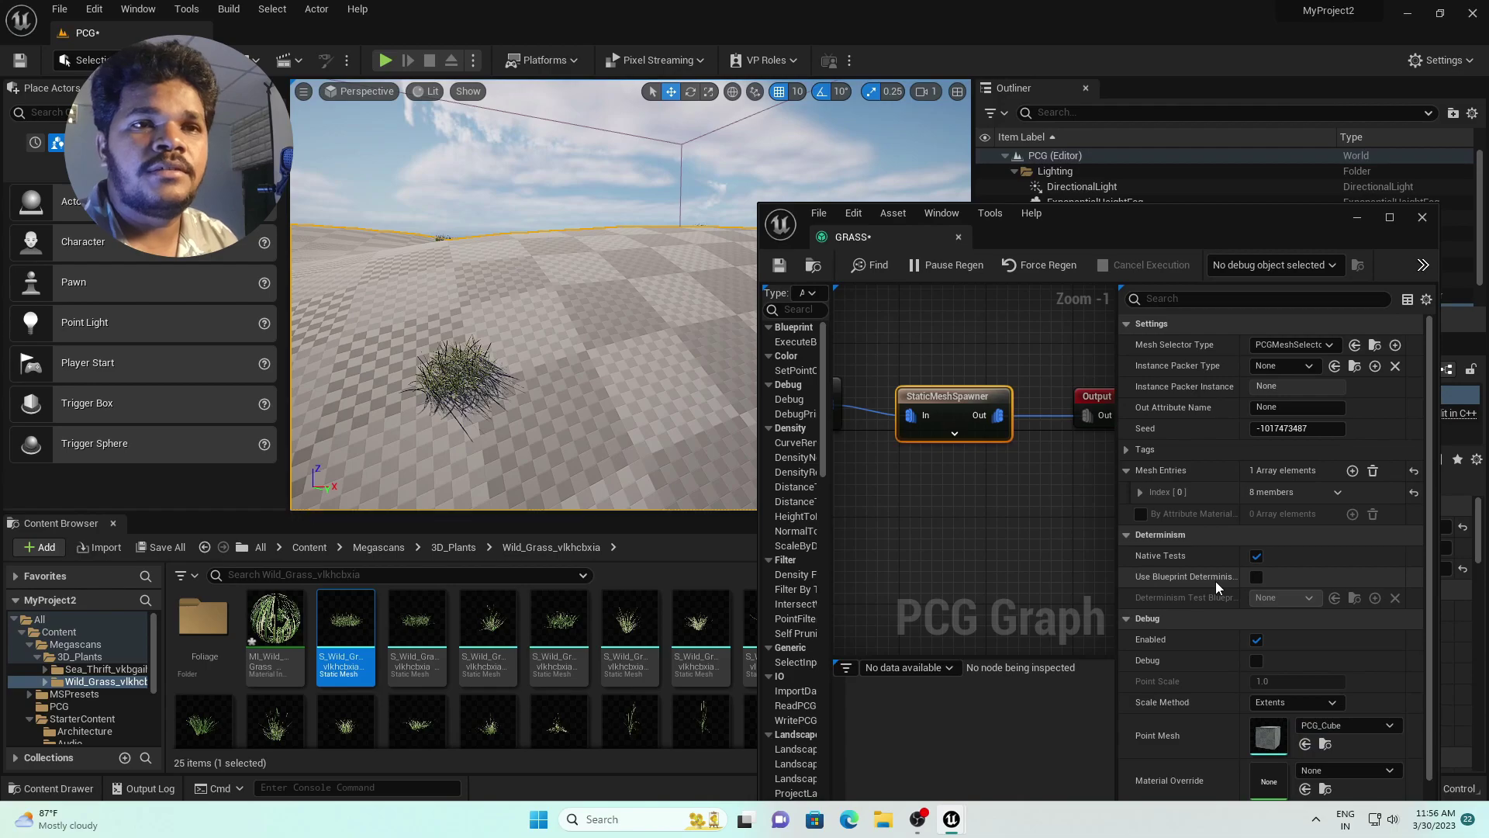
click(1353, 472)
click(1354, 471)
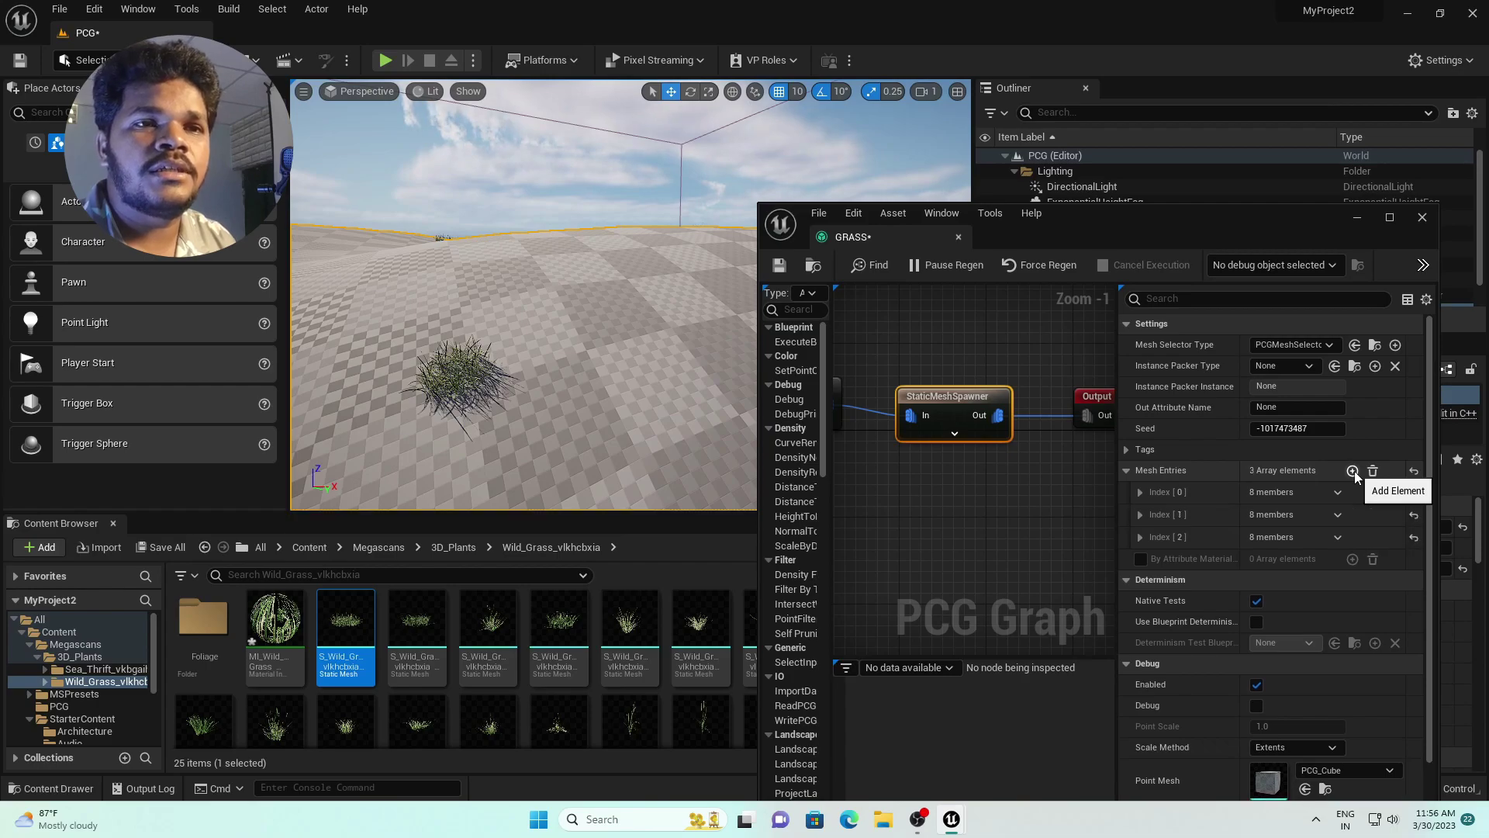
click(1353, 472)
click(1353, 472)
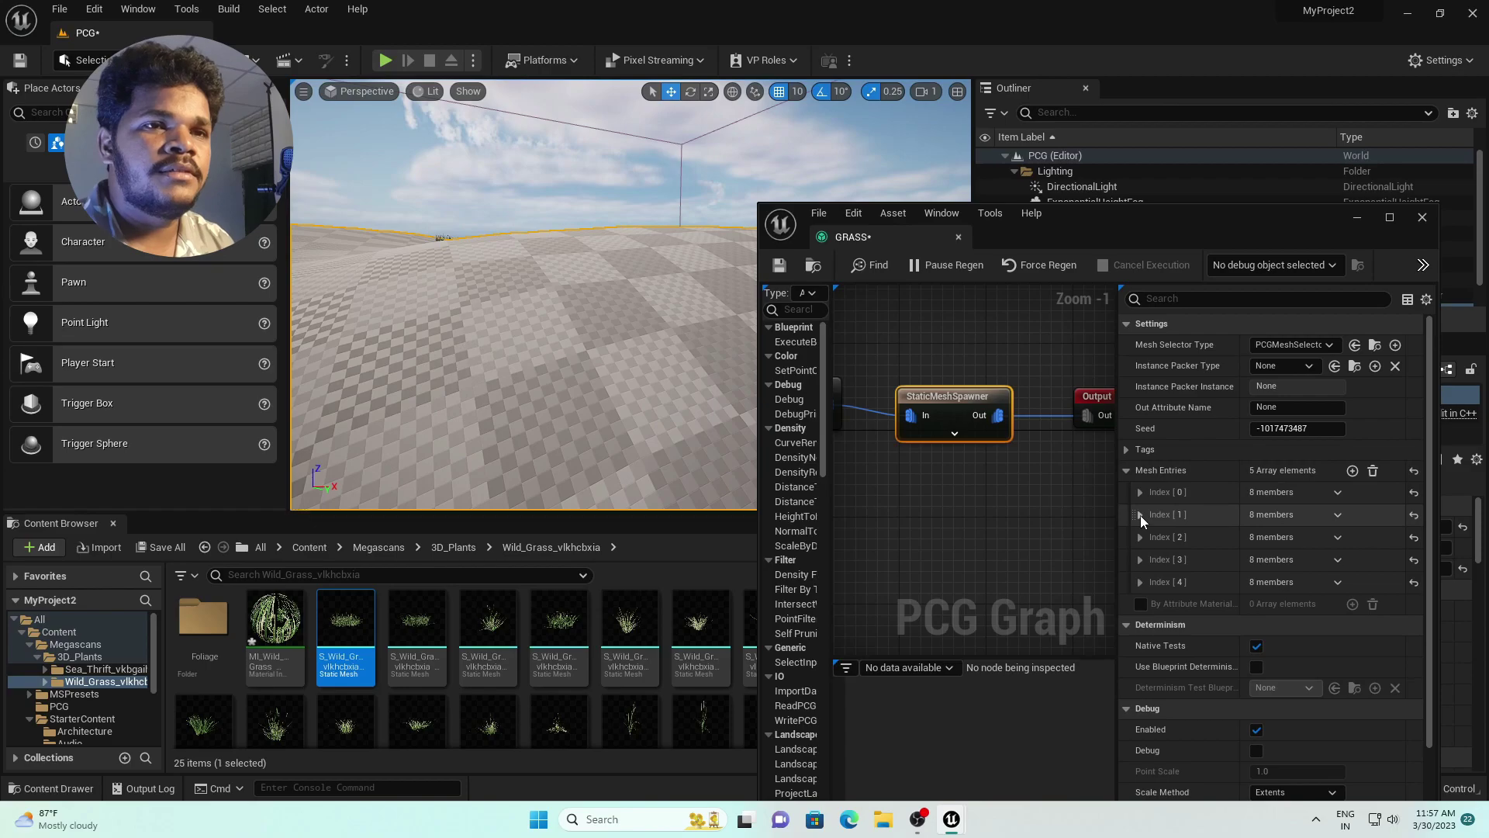
- Assign a second Wild Grass variant to mesh entry Index 1 and S_Wild_Grass_vlkhcbxia_0_Var14_lod0 to Index 2
click(1140, 515)
drag(575, 634, 1267, 548)
click(1139, 514)
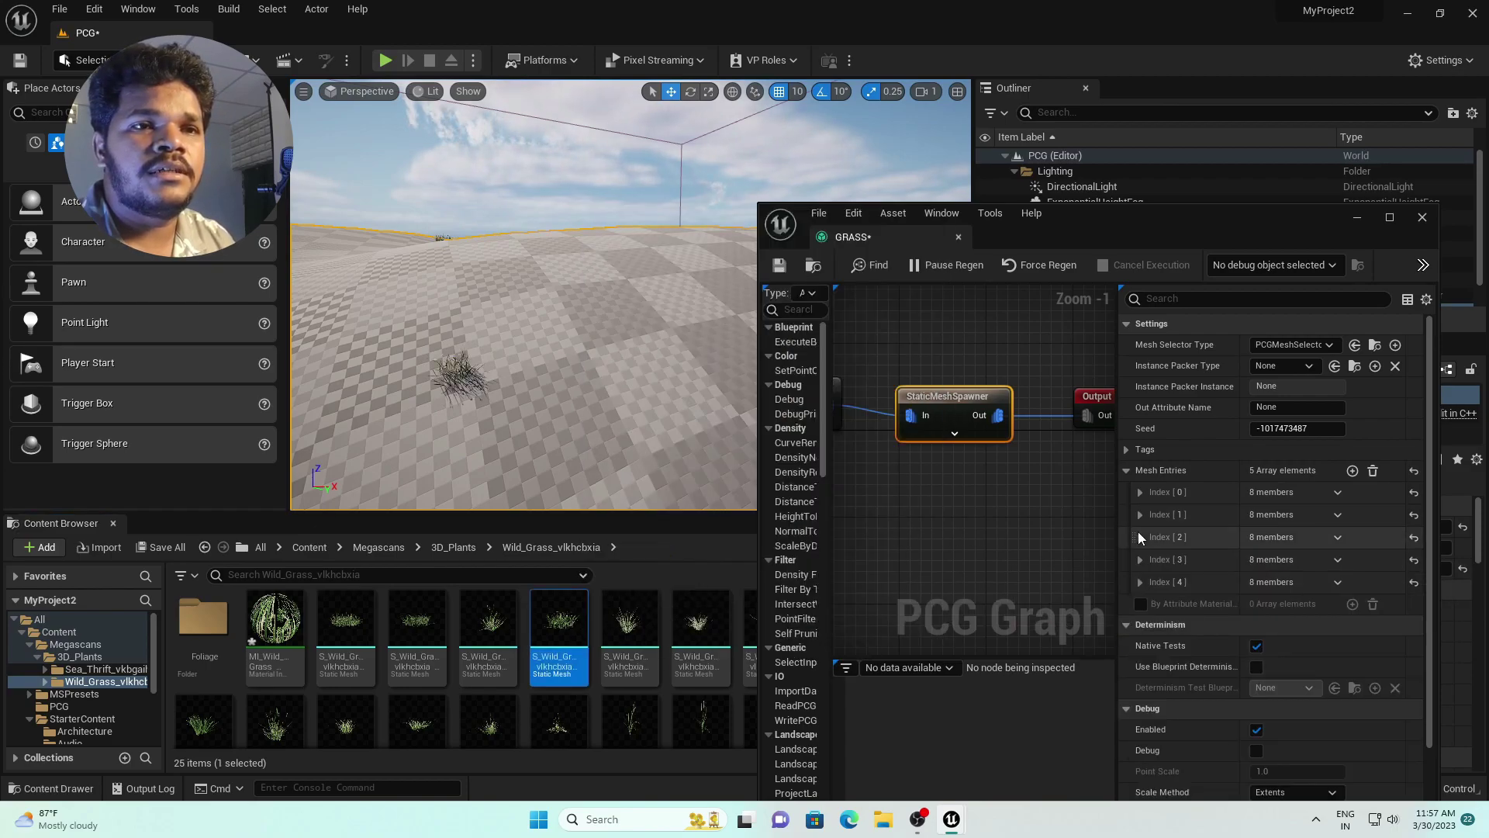
click(1138, 536)
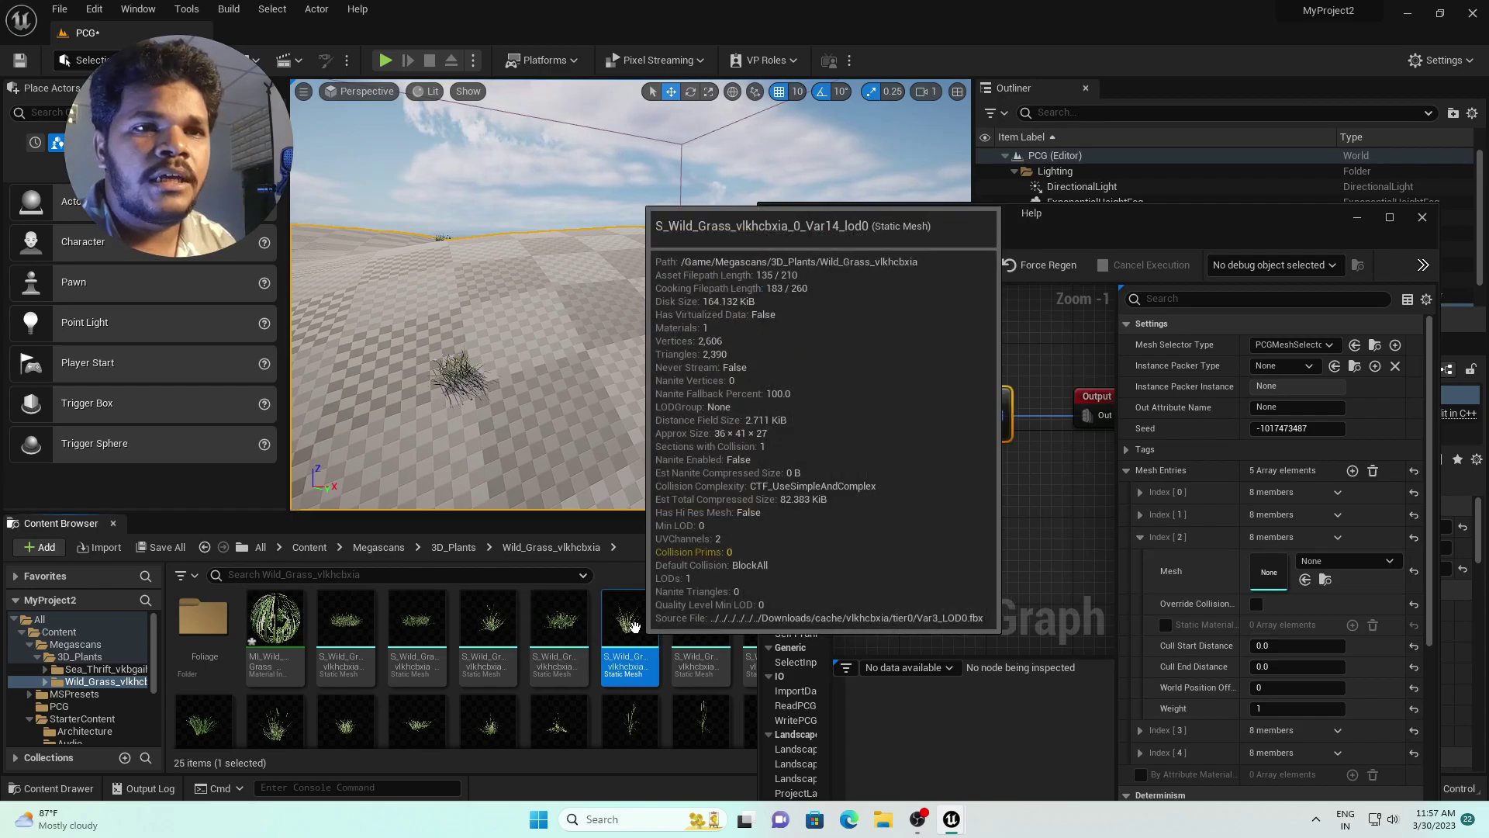
drag(630, 632, 1269, 572)
click(1140, 537)
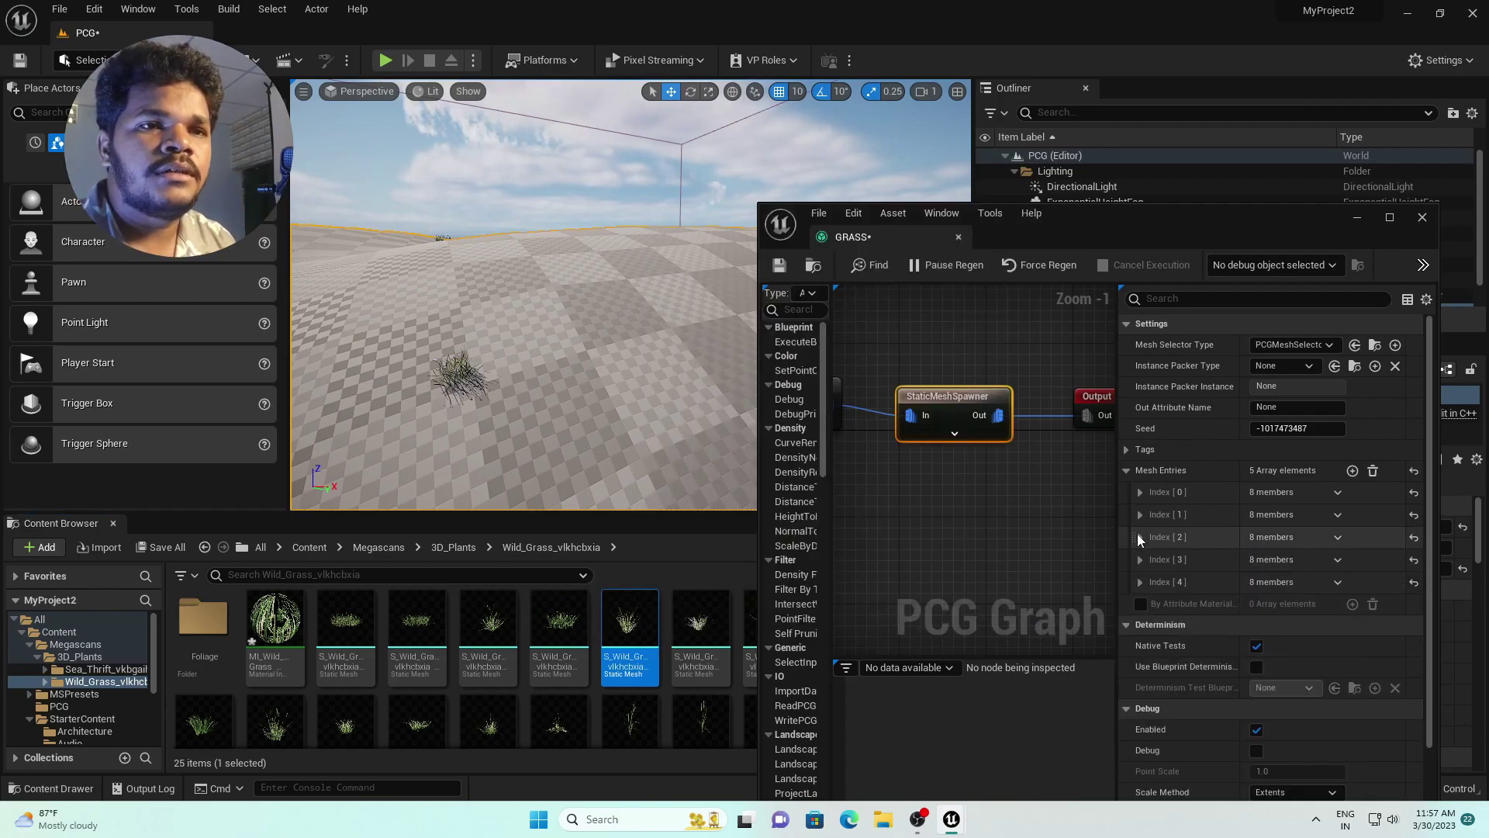
- Assign two further Wild Grass static mesh variants to the spawner's mesh entries Index 3 and Index 4
click(1142, 560)
scroll(555, 673, down, 1)
click(555, 674)
drag(554, 673, 1279, 583)
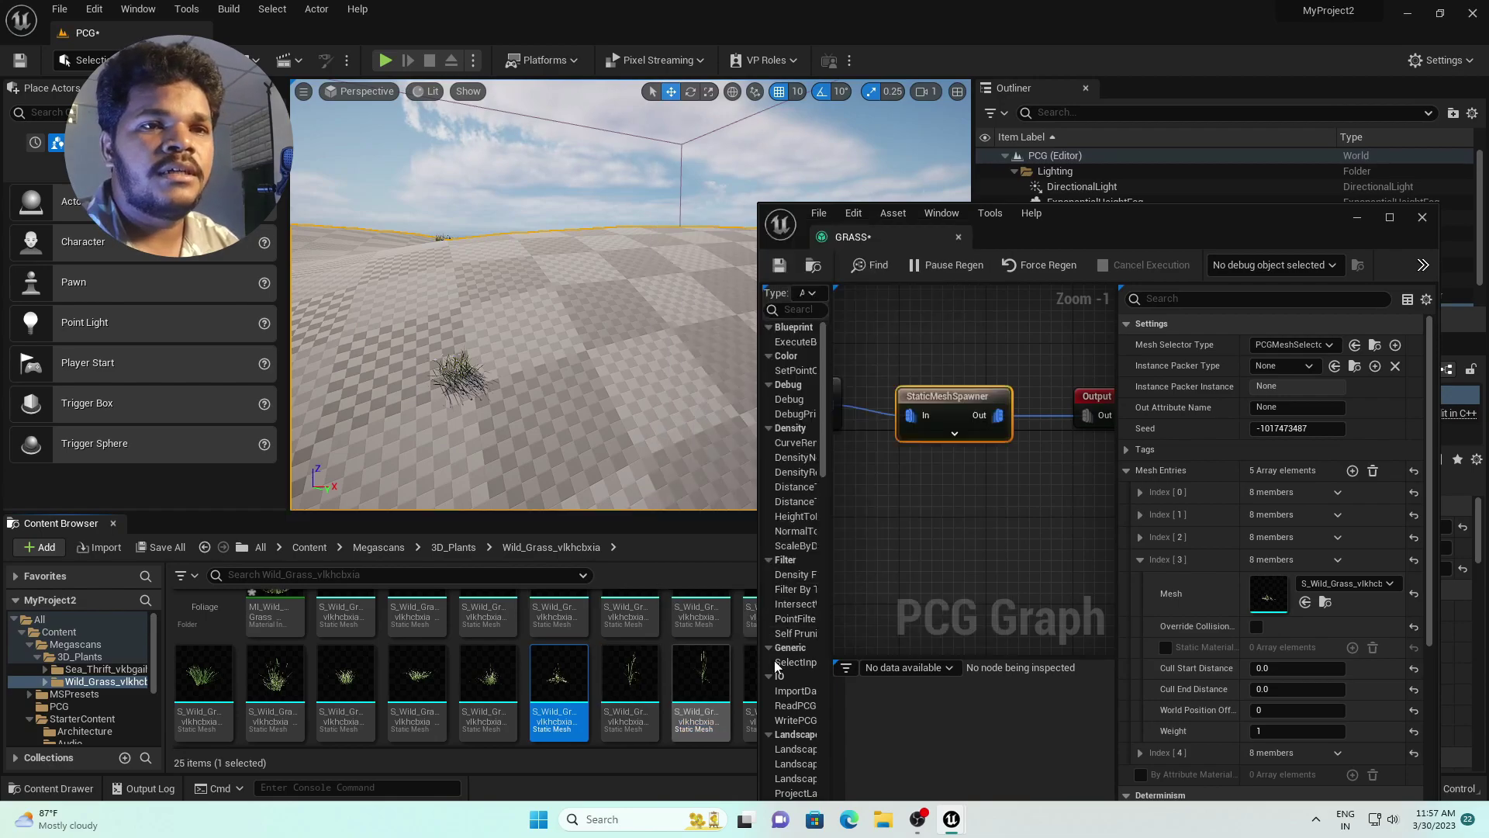
click(1141, 560)
click(1140, 581)
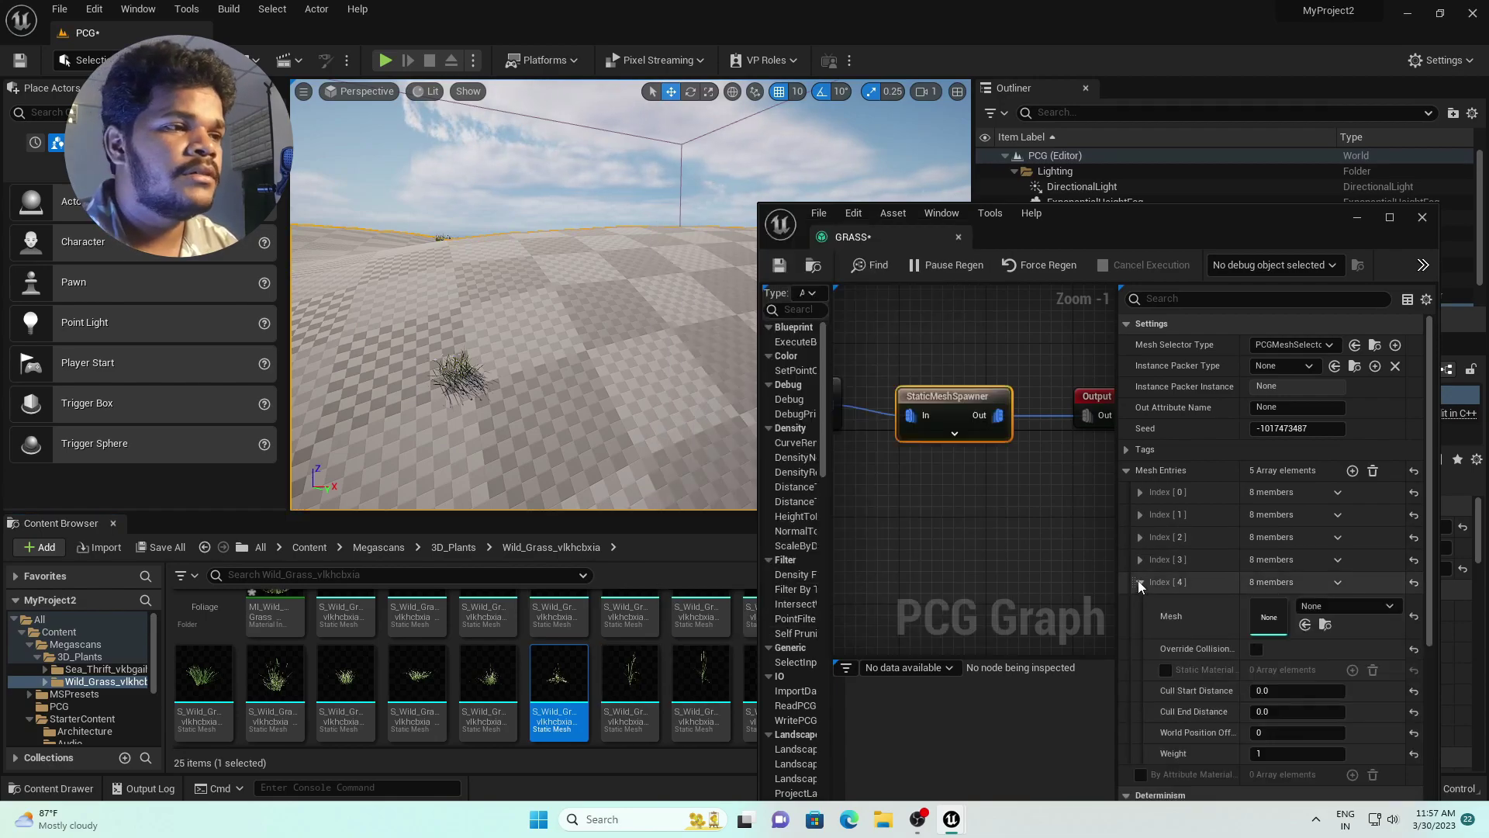
scroll(698, 705, down, 1)
drag(203, 630, 1260, 613)
click(1140, 581)
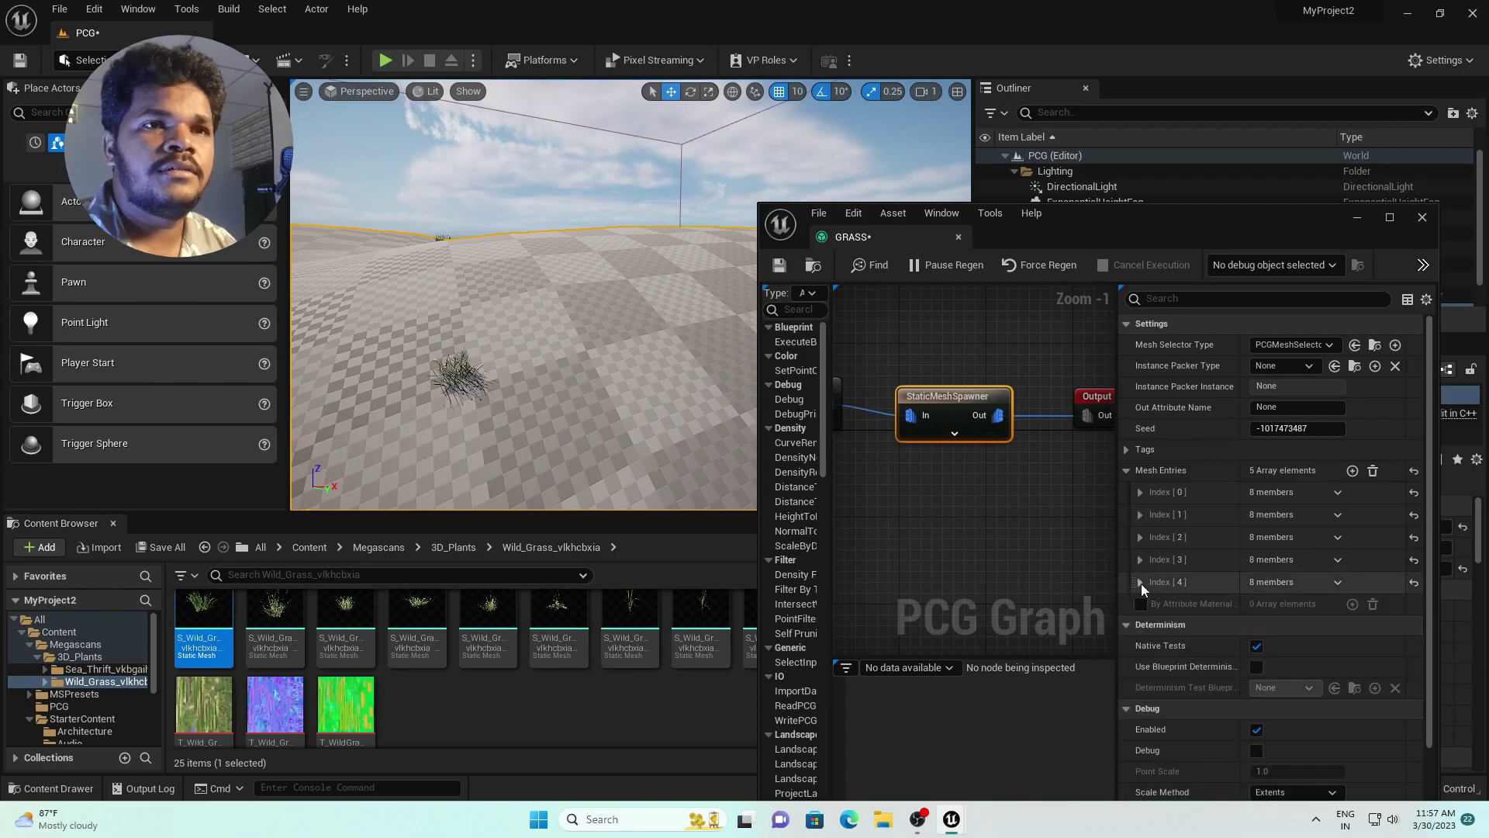
- Set the Surface Sampler's Looseness to 0.0 and view the grass distribution across the landscape
drag(1180, 232, 1115, 450)
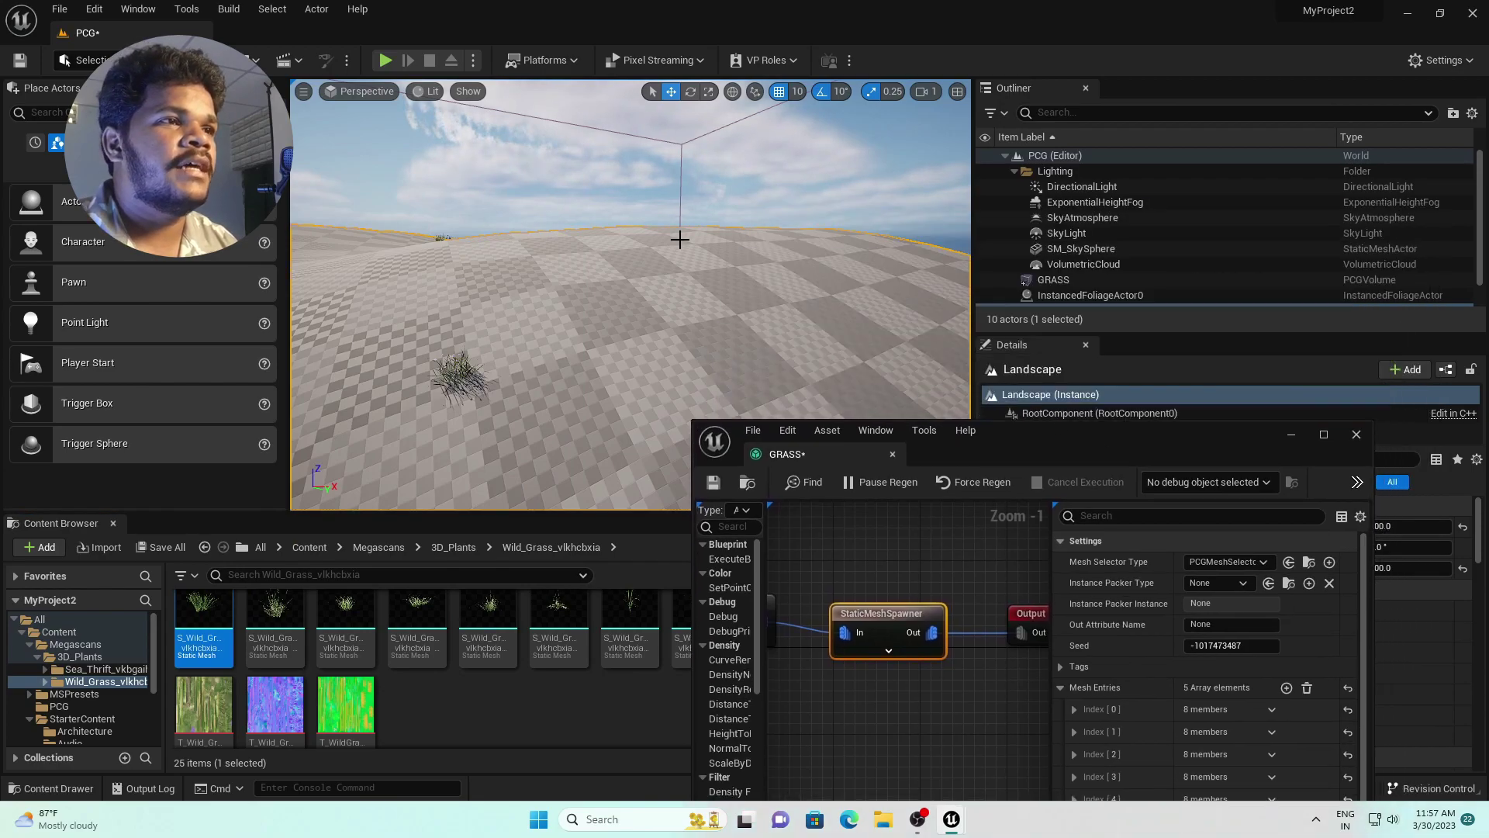
right_drag(680, 240, 555, 252)
scroll(568, 240, down, 2)
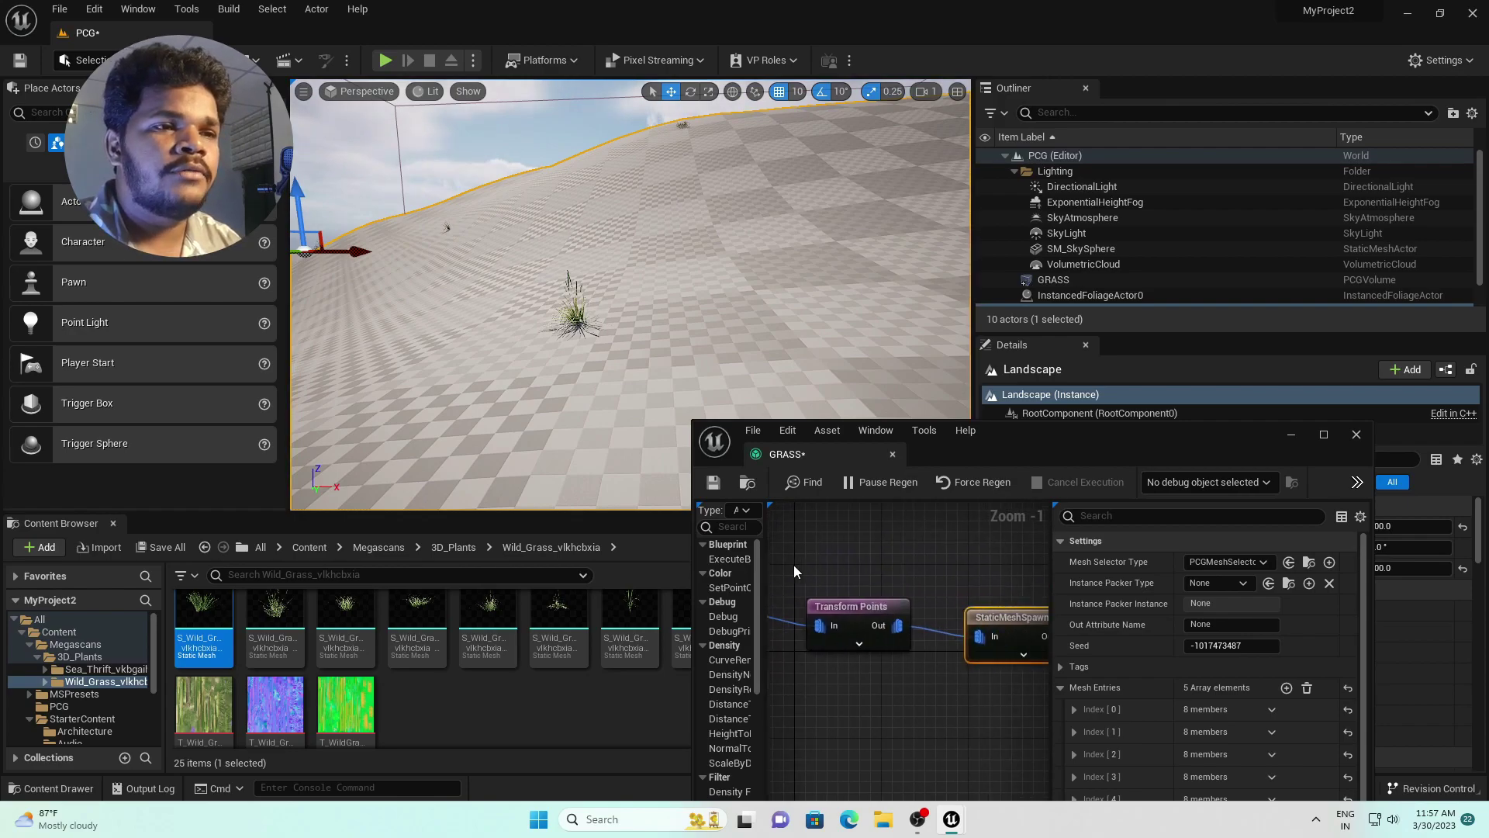
right_drag(877, 565, 979, 533)
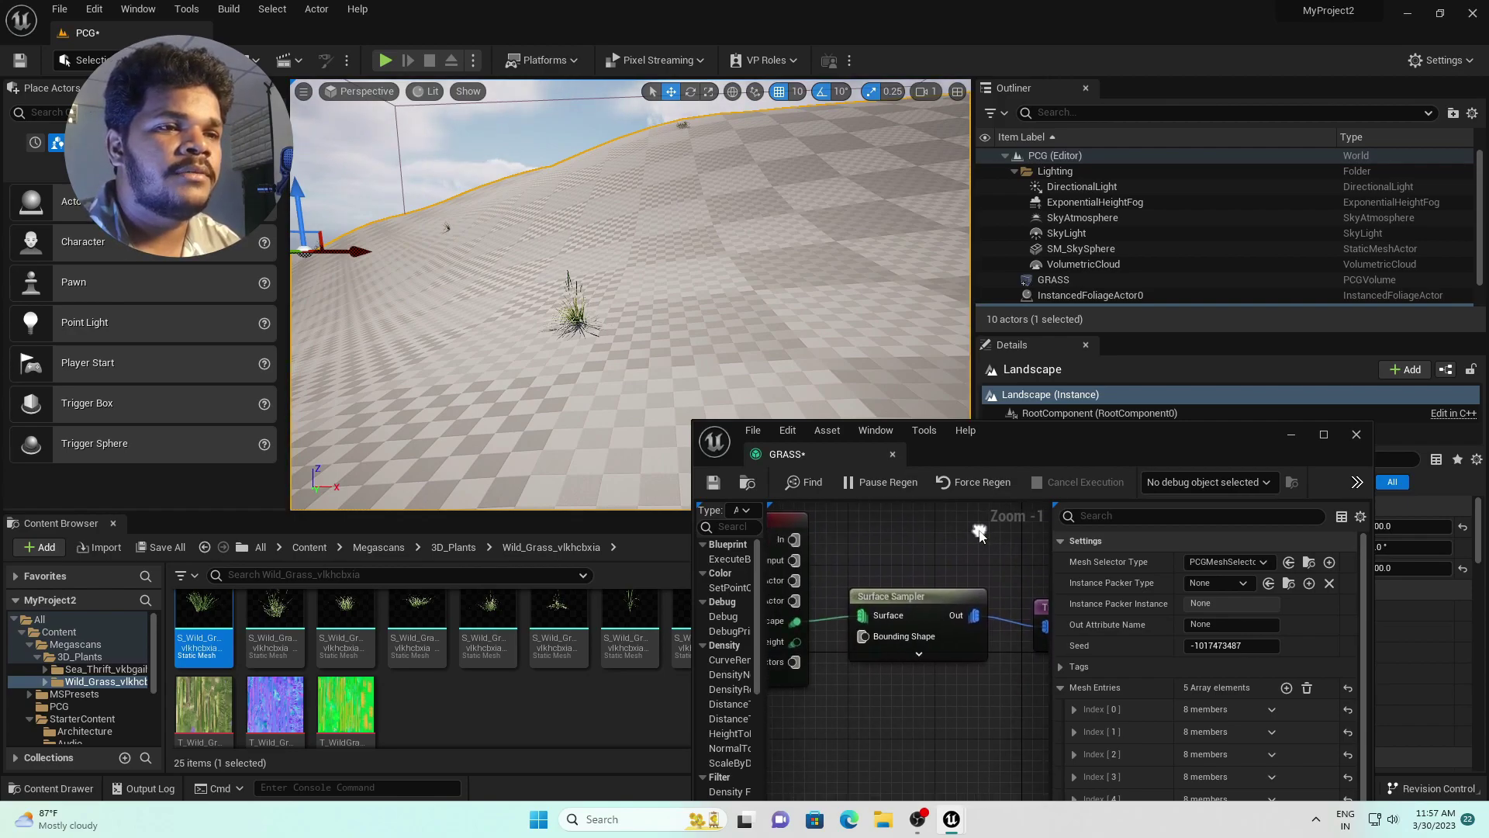
click(923, 598)
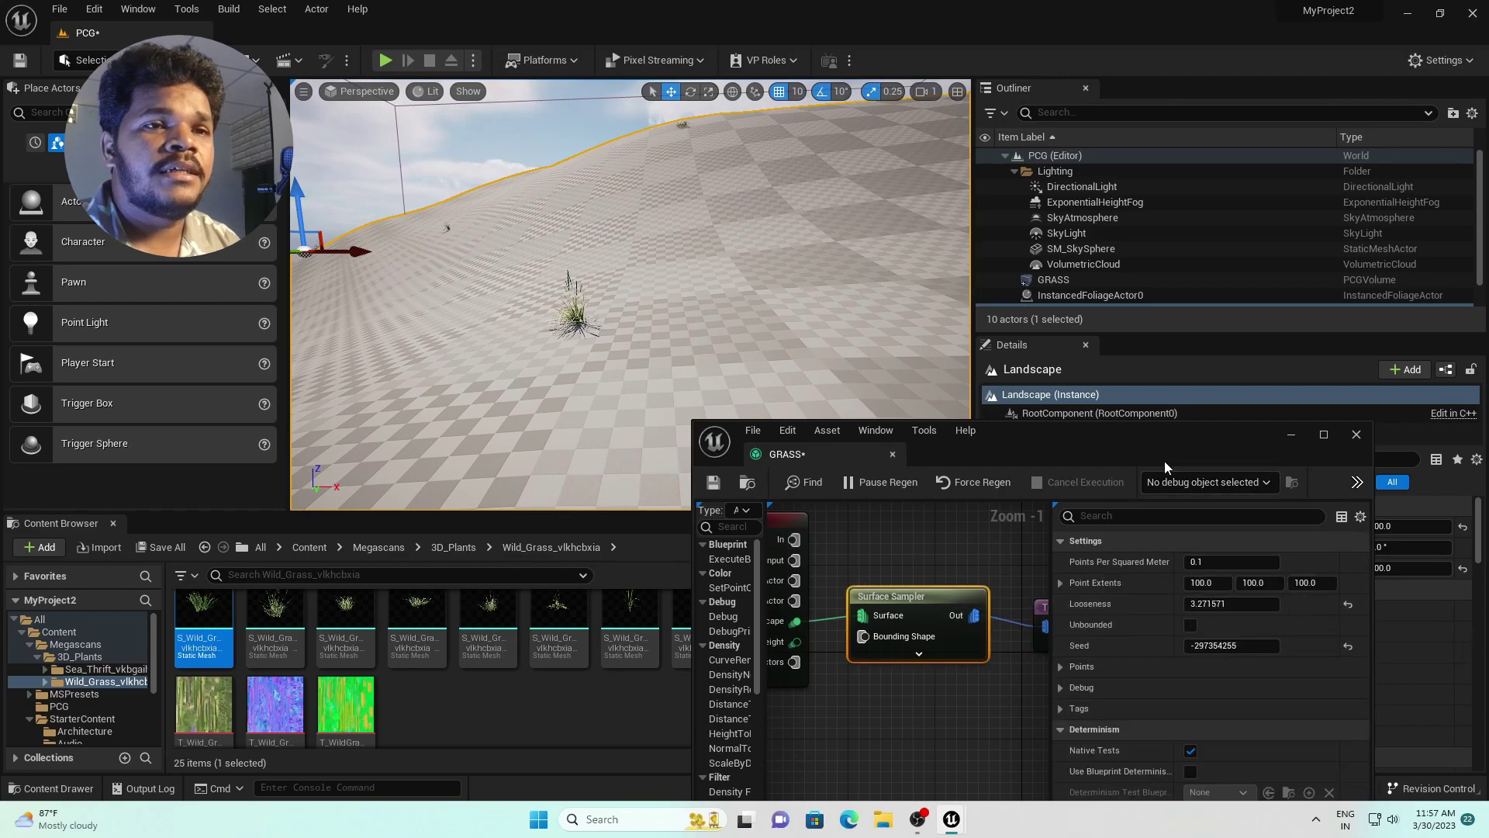
drag(1170, 442, 1171, 425)
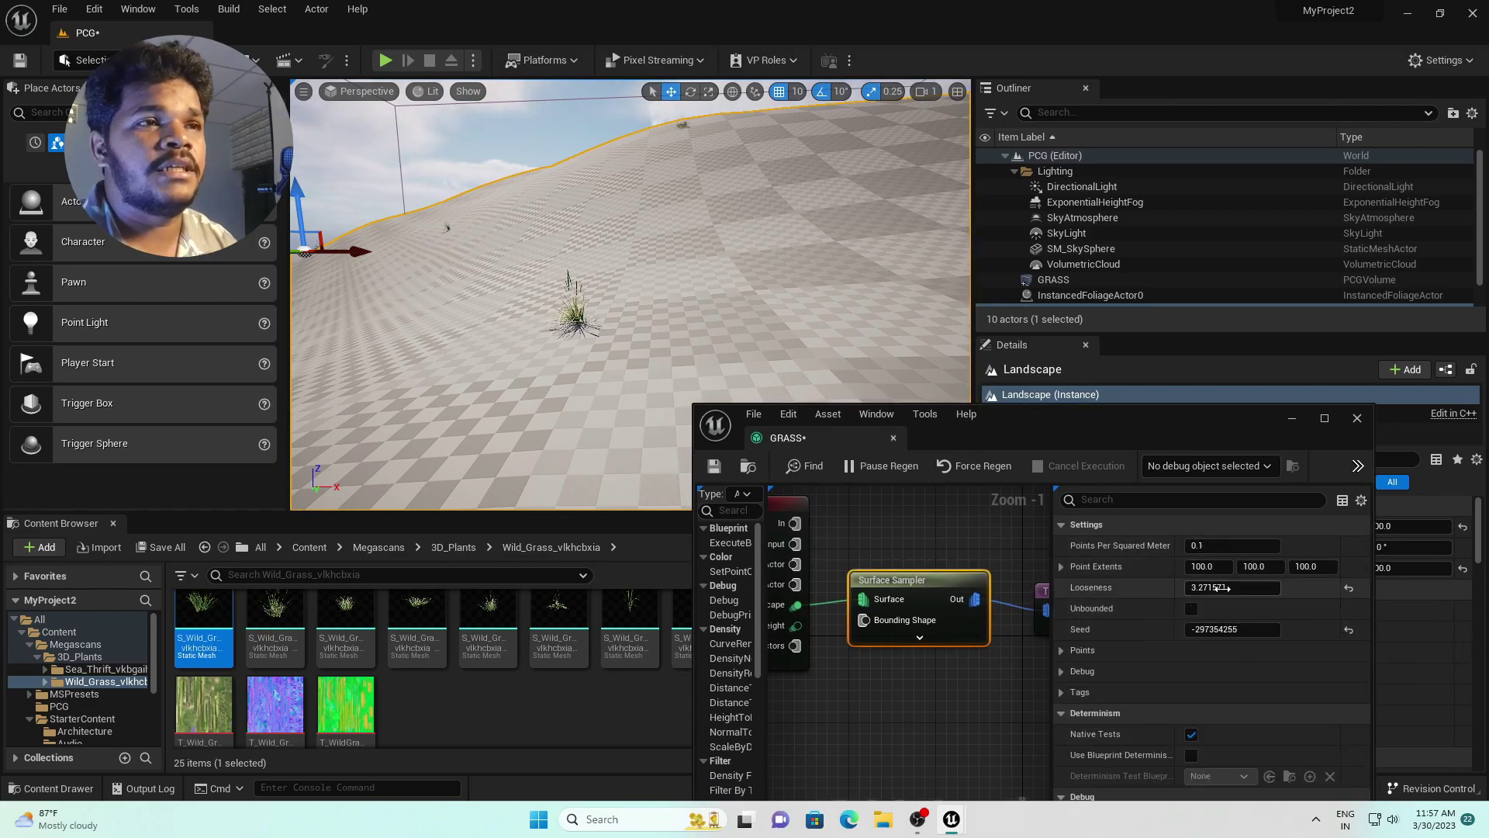
drag(1222, 587, 1186, 587)
right_drag(608, 170, 642, 200)
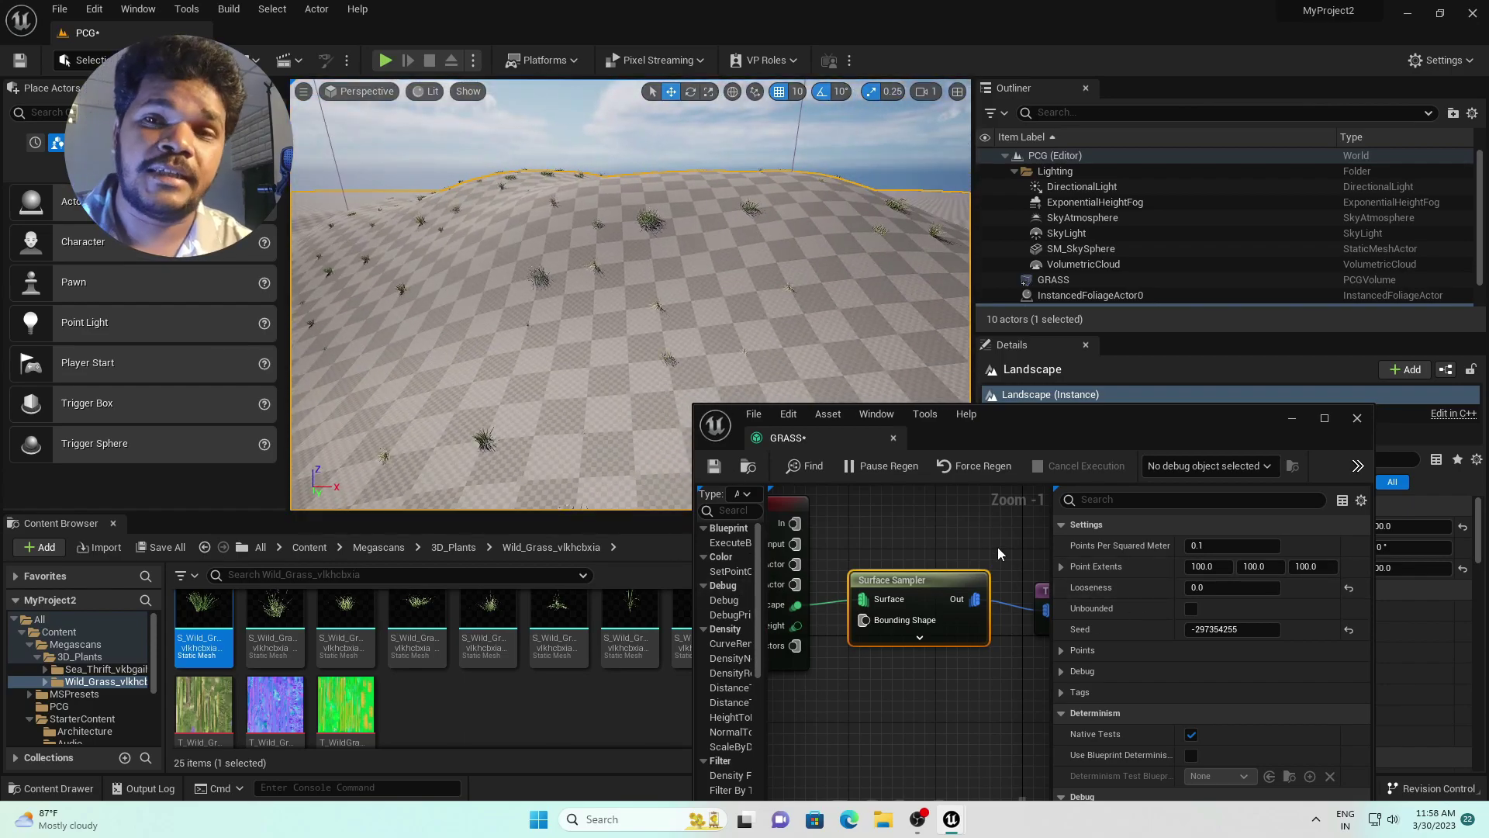
- Set the Transform Points node's Scale Min to 10 and Scale Max to 20, and view the enlarged grass
right_drag(997, 546, 823, 549)
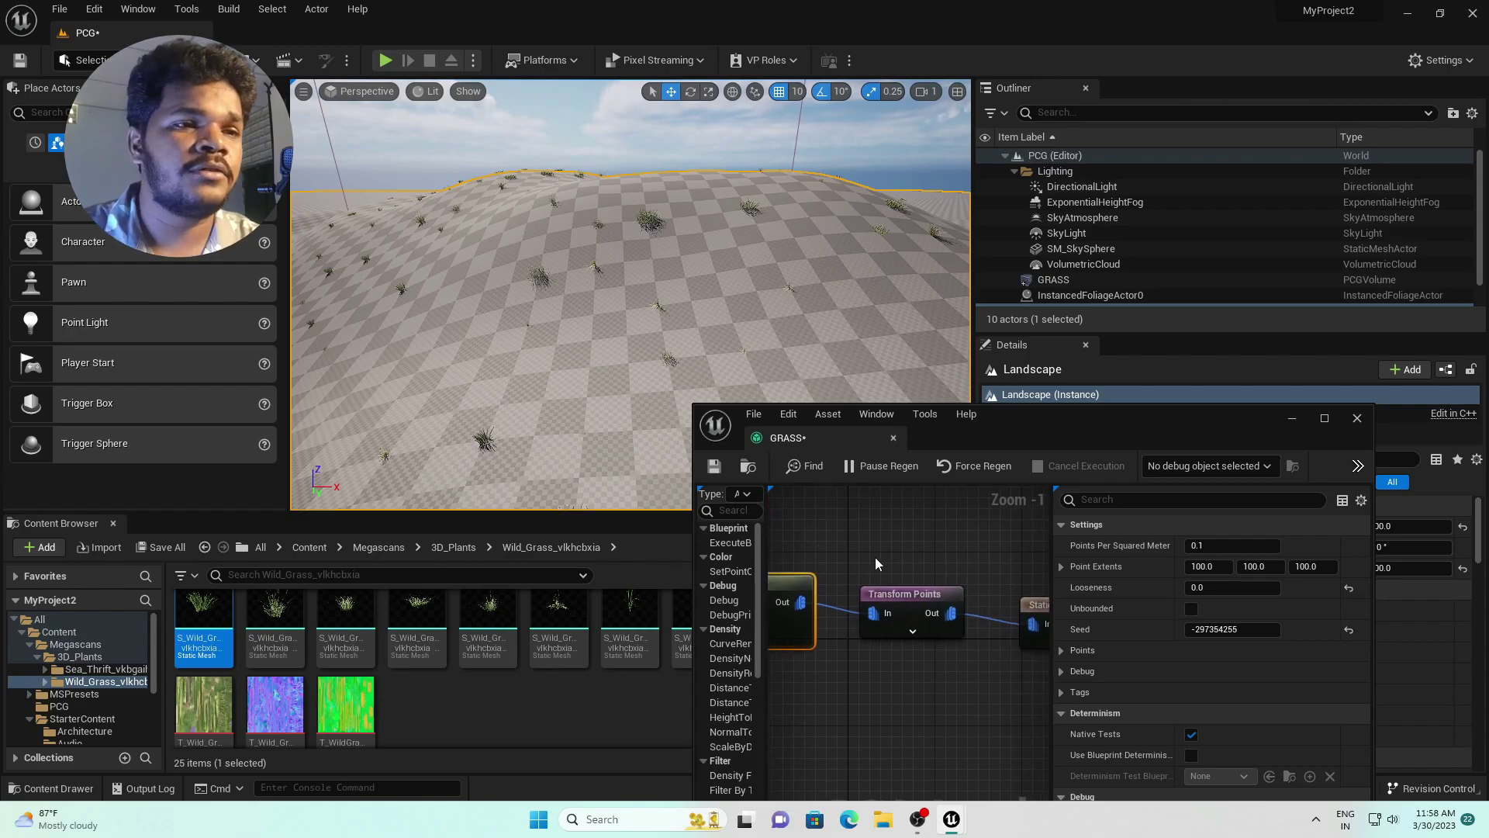
click(919, 597)
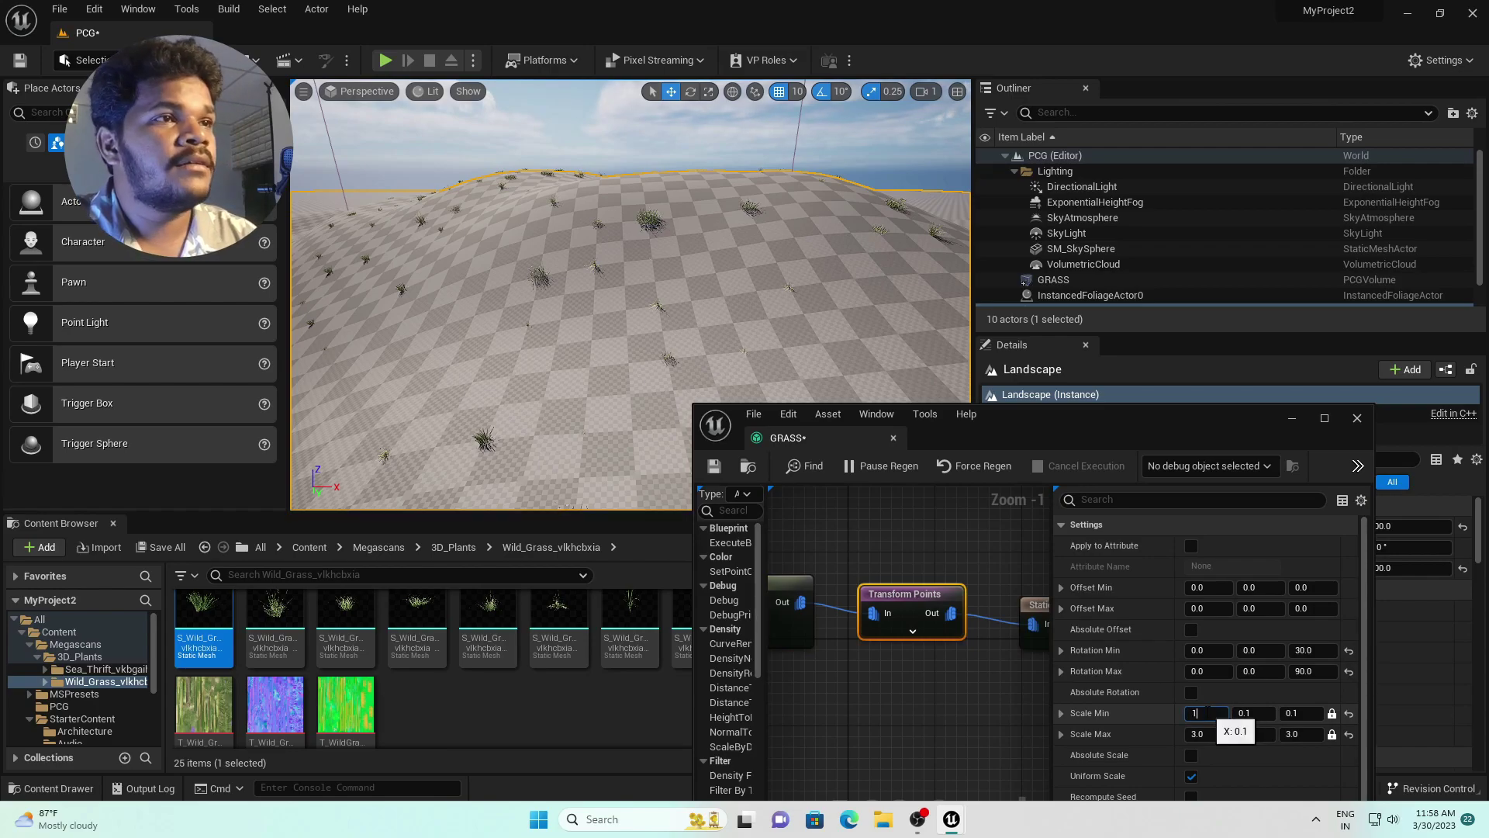
text(10)
key(Return)
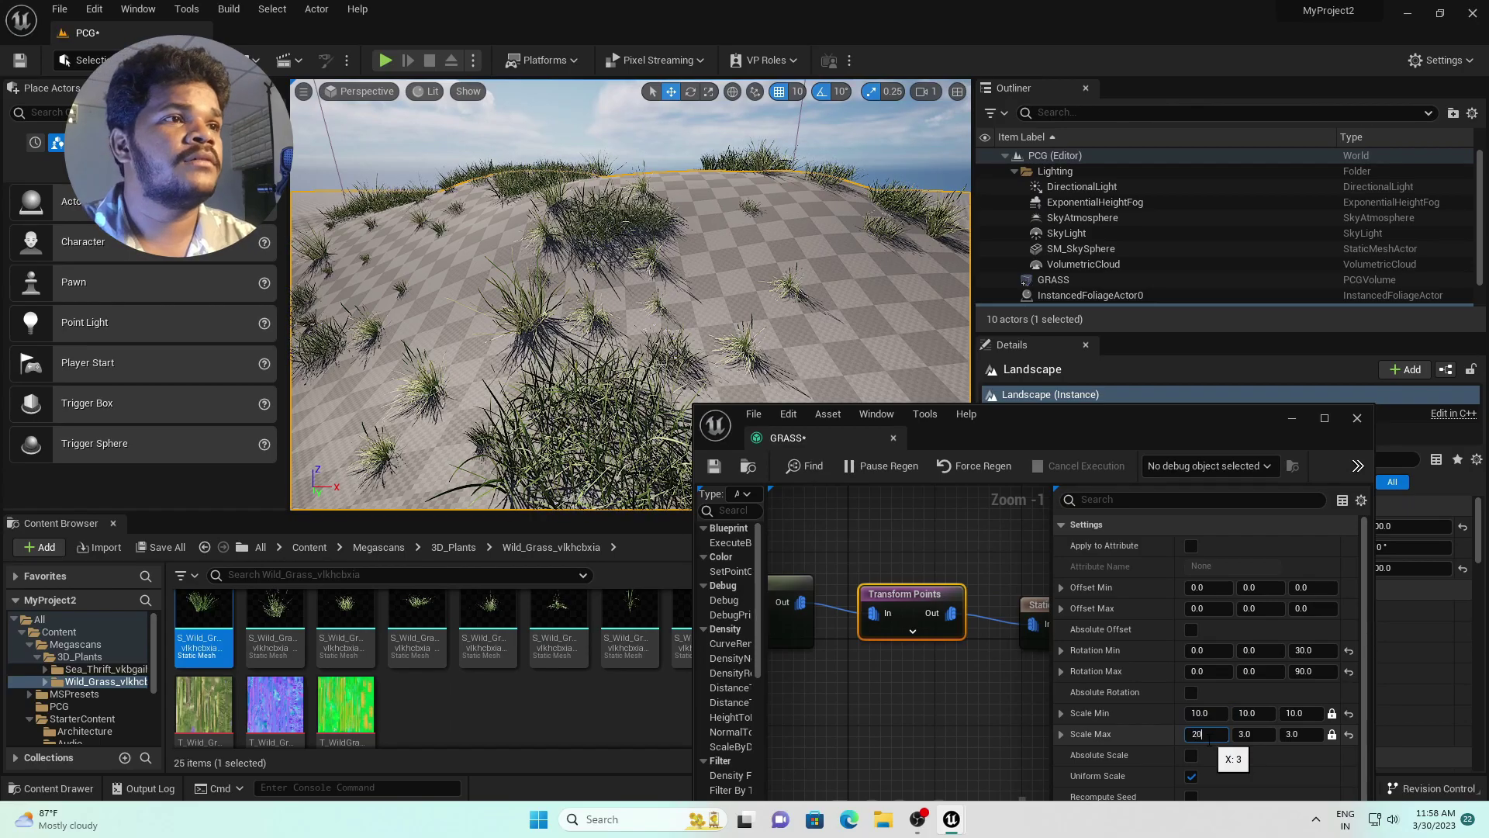
key(Return)
right_drag(670, 300, 648, 260)
scroll(669, 298, down, 10)
key(w)
key(w)
key(w)
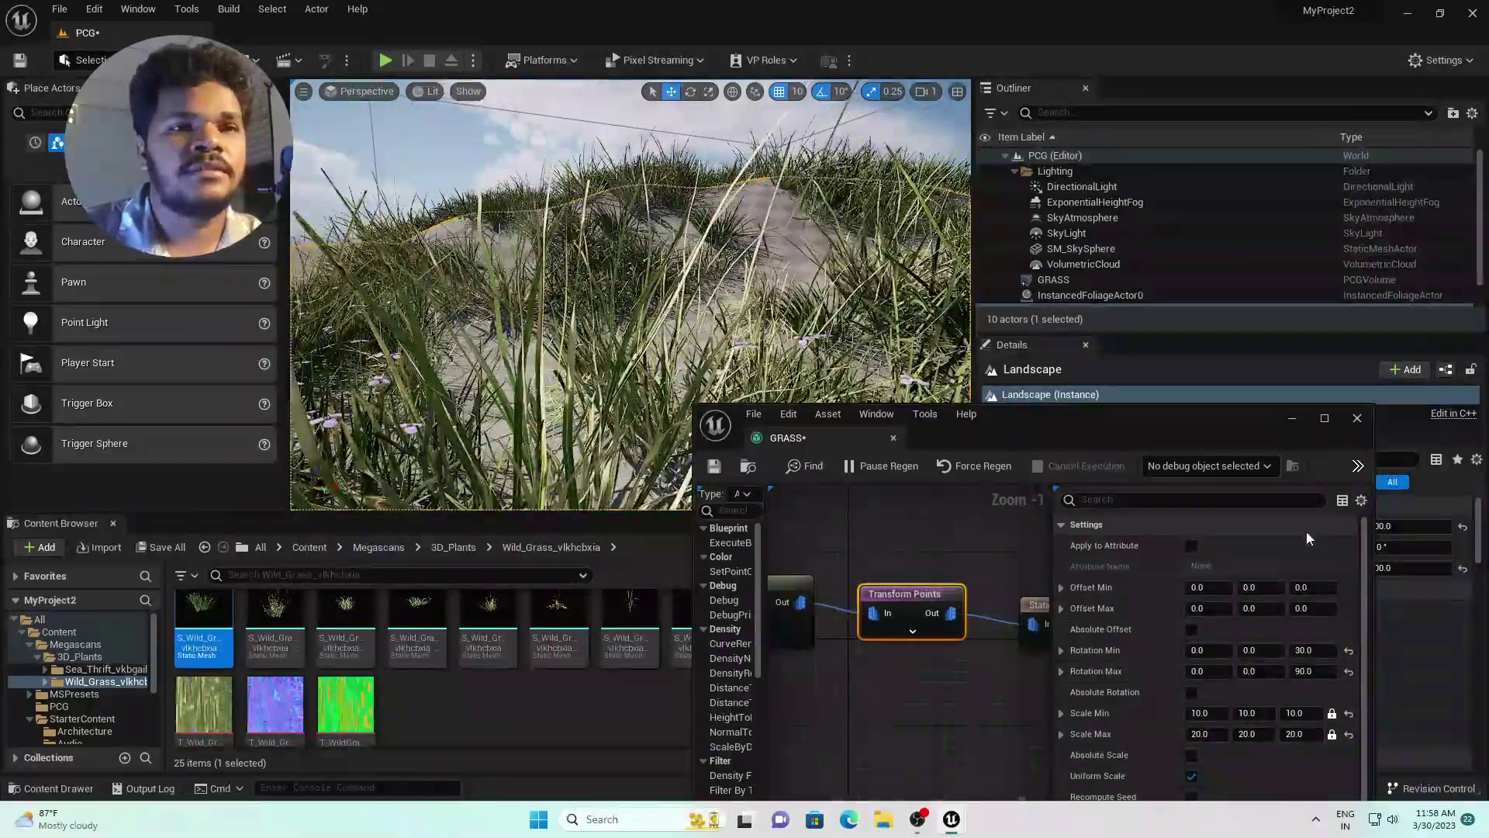
- Raise the Surface Sampler's Points Per Squared Meter to 0.32 and view the denser grass
right_drag(857, 548, 988, 538)
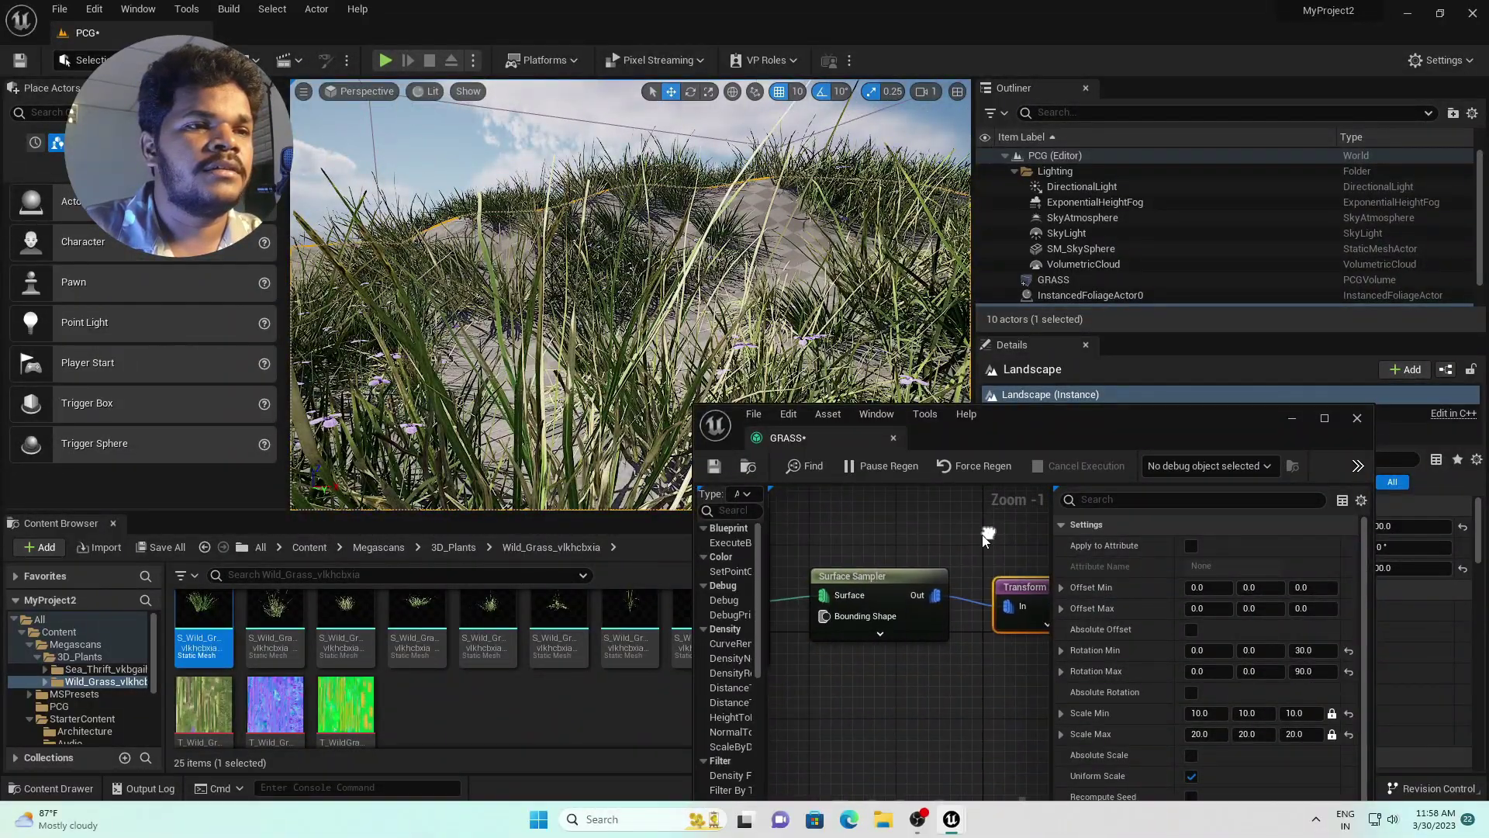
click(891, 571)
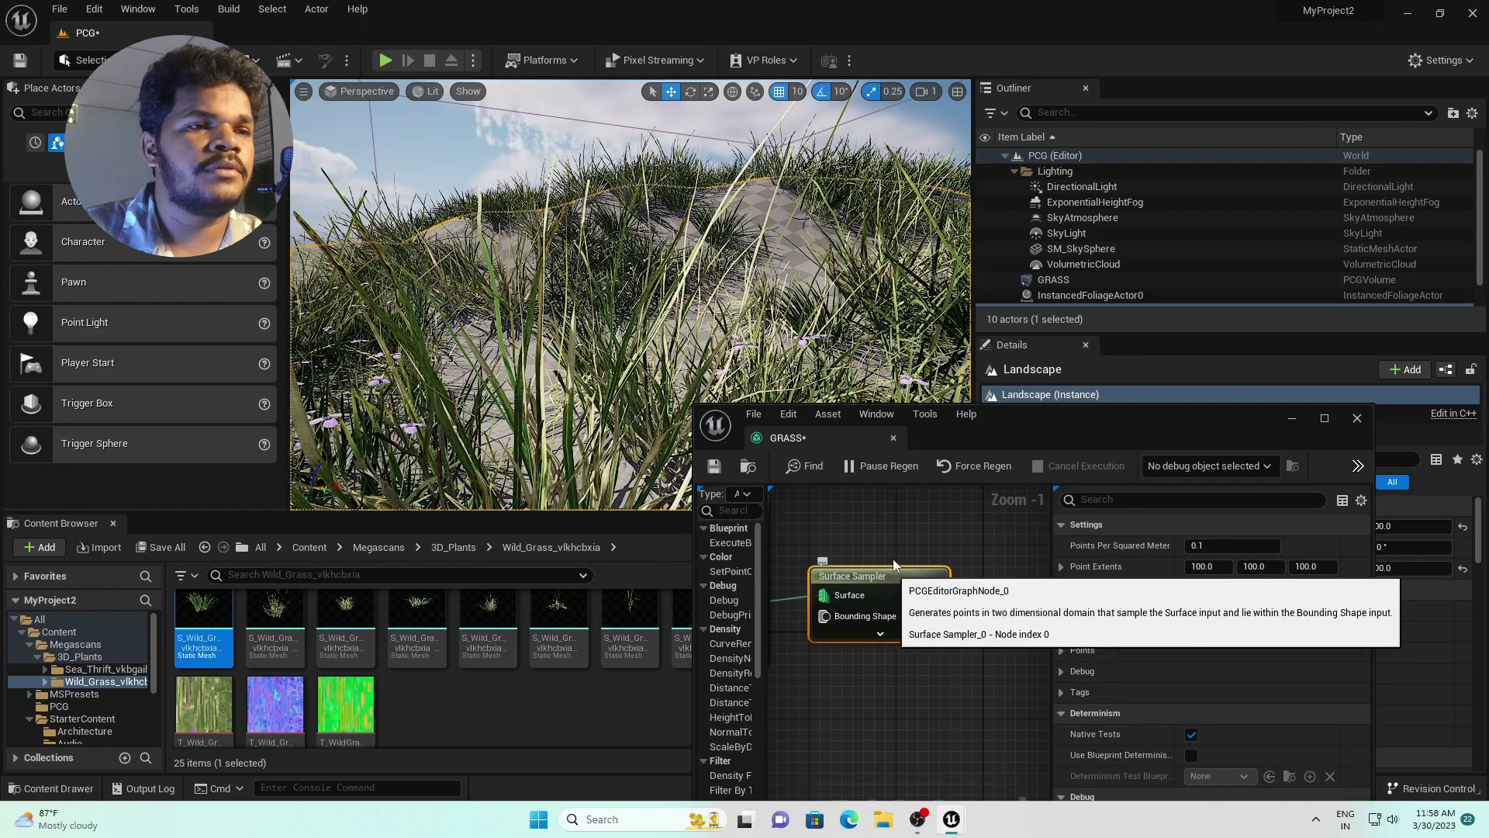
right_drag(892, 559, 967, 518)
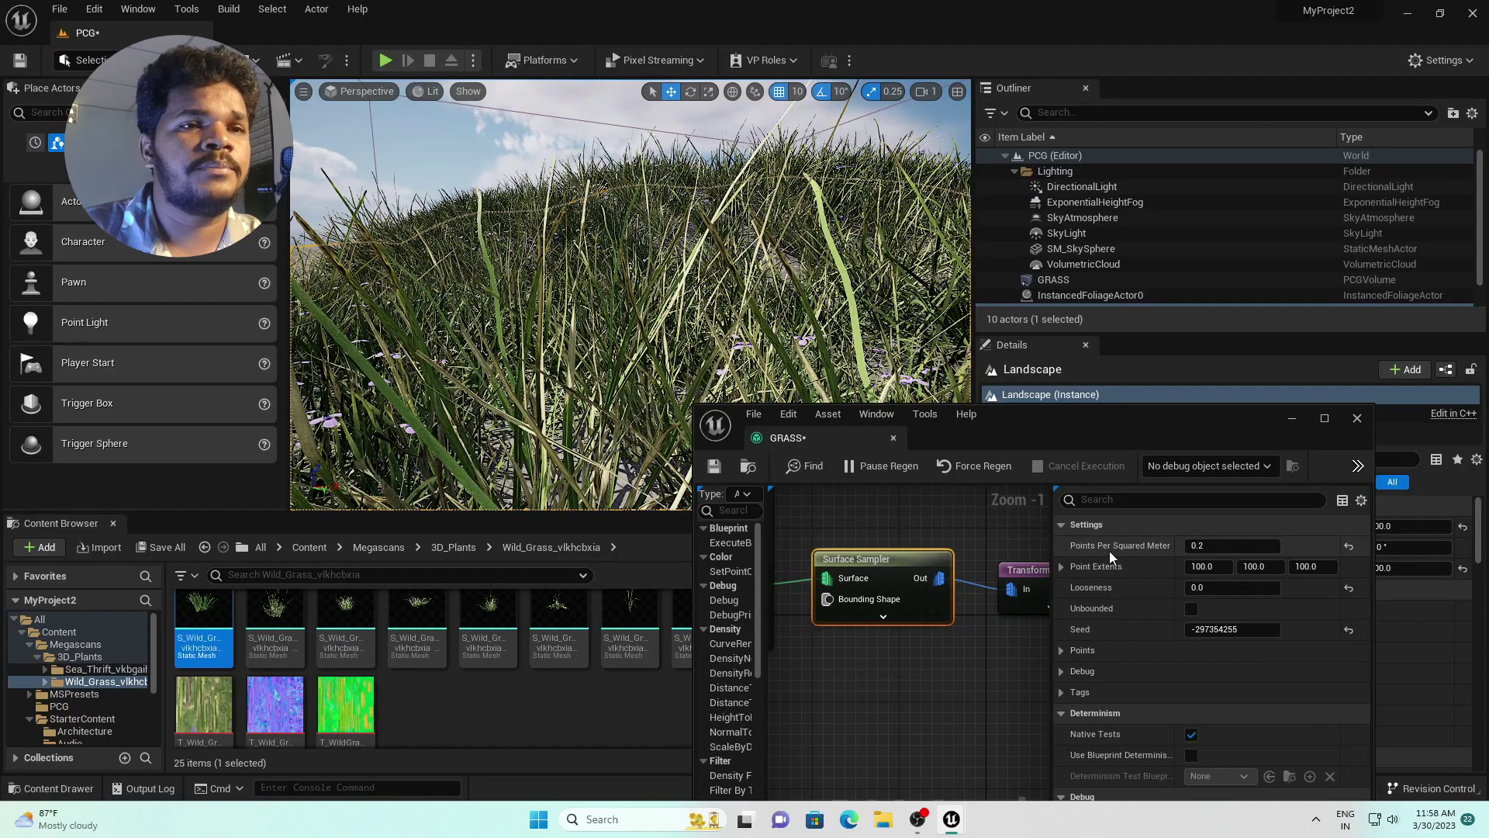
drag(1212, 547, 1215, 547)
right_drag(630, 295, 589, 310)
scroll(687, 472, up, 6)
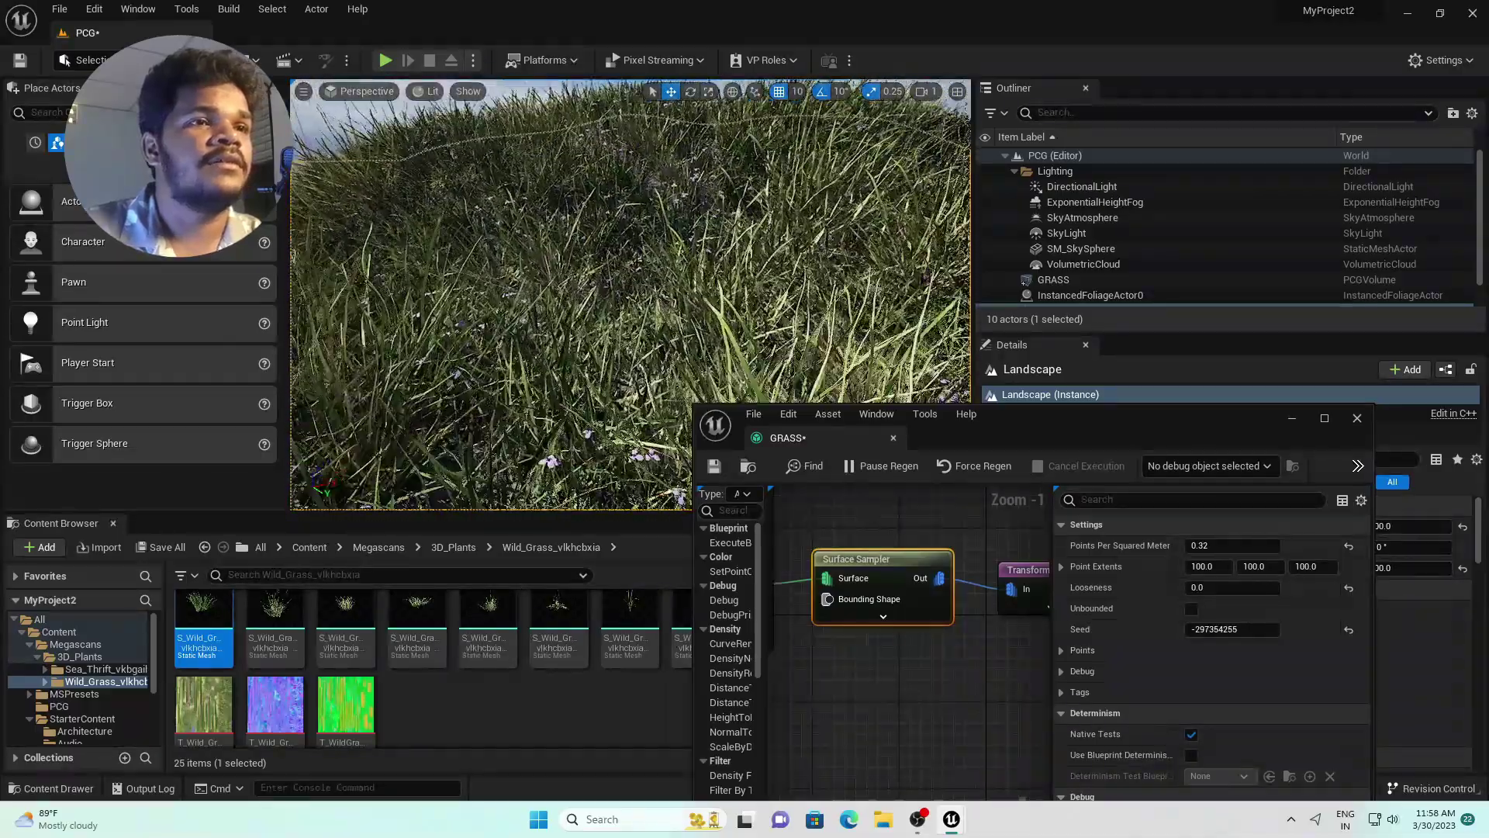
- Minimize the graph window, widen the viewport, and view the whole grass patch from a distance
click(1291, 419)
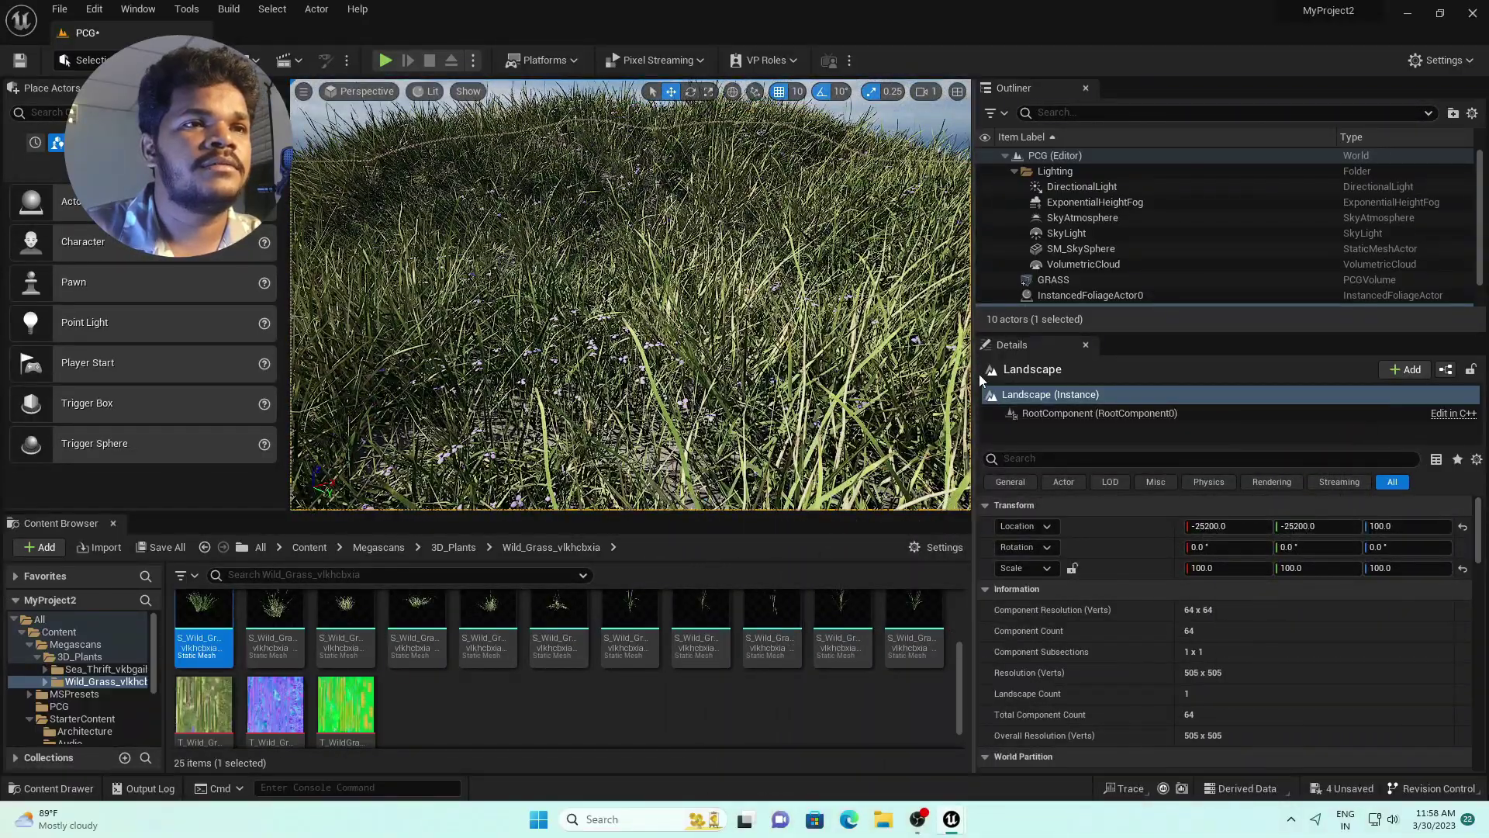
drag(974, 374, 1283, 373)
right_drag(831, 294, 776, 240)
right_drag(936, 350, 859, 355)
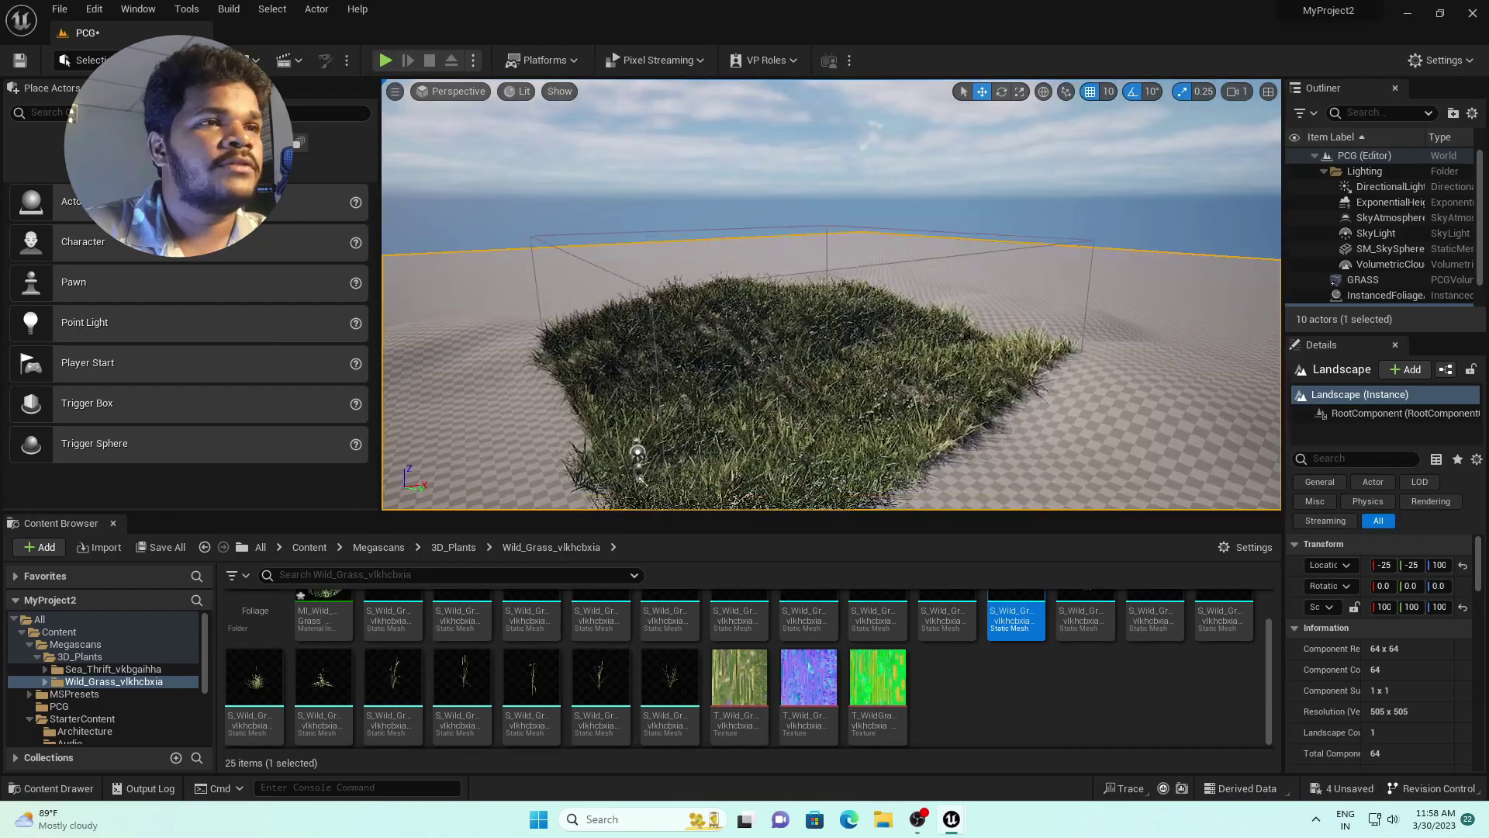
mouse_move(797, 340)
right_down()
mouse_move(783, 333)
mouse_move(814, 330)
mouse_move(797, 339)
right_up()
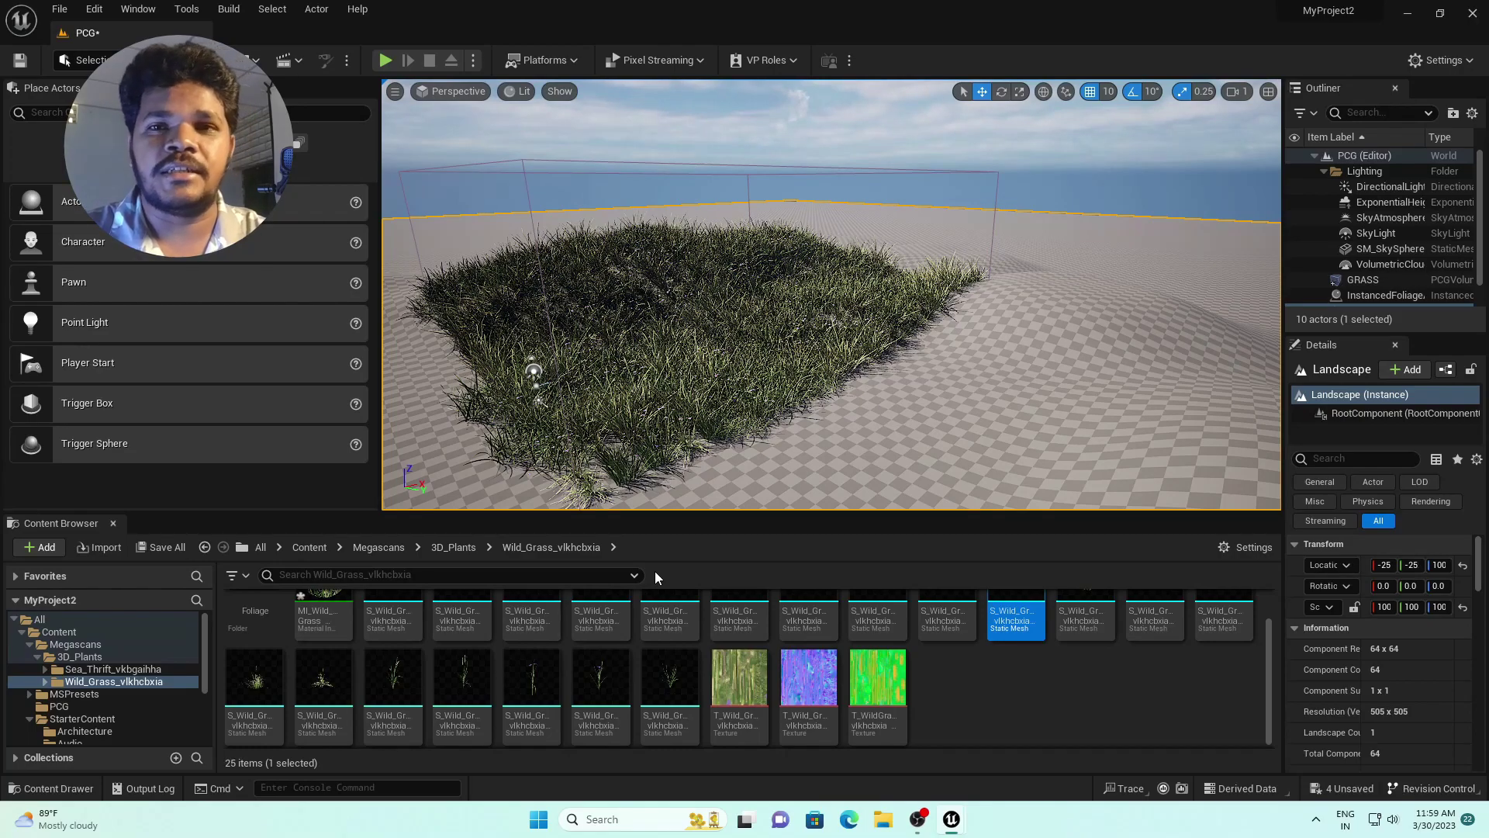
- Open the GRASS graph from the project's PCG content folder
click(30, 645)
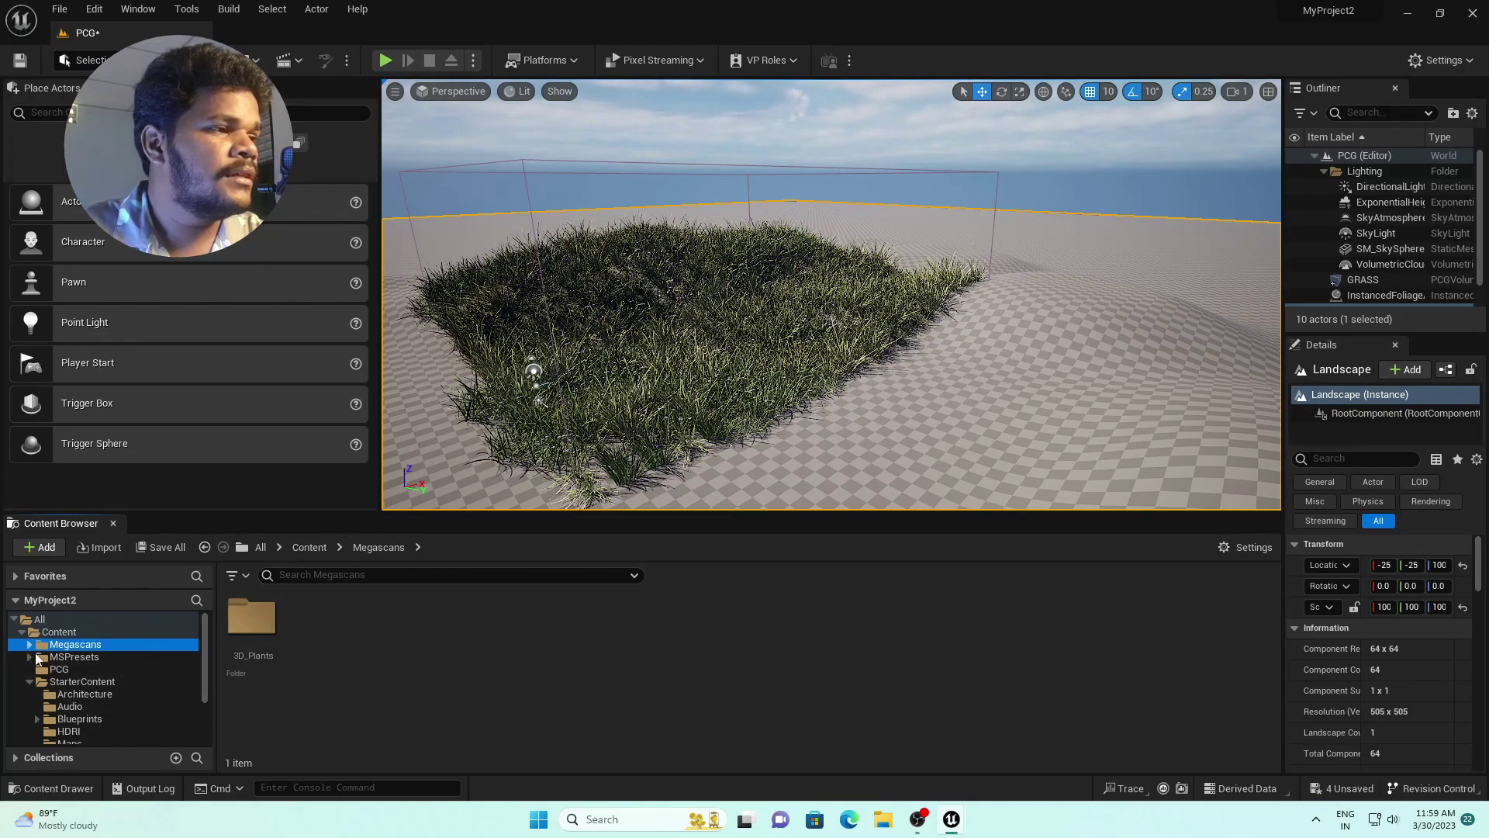
click(62, 669)
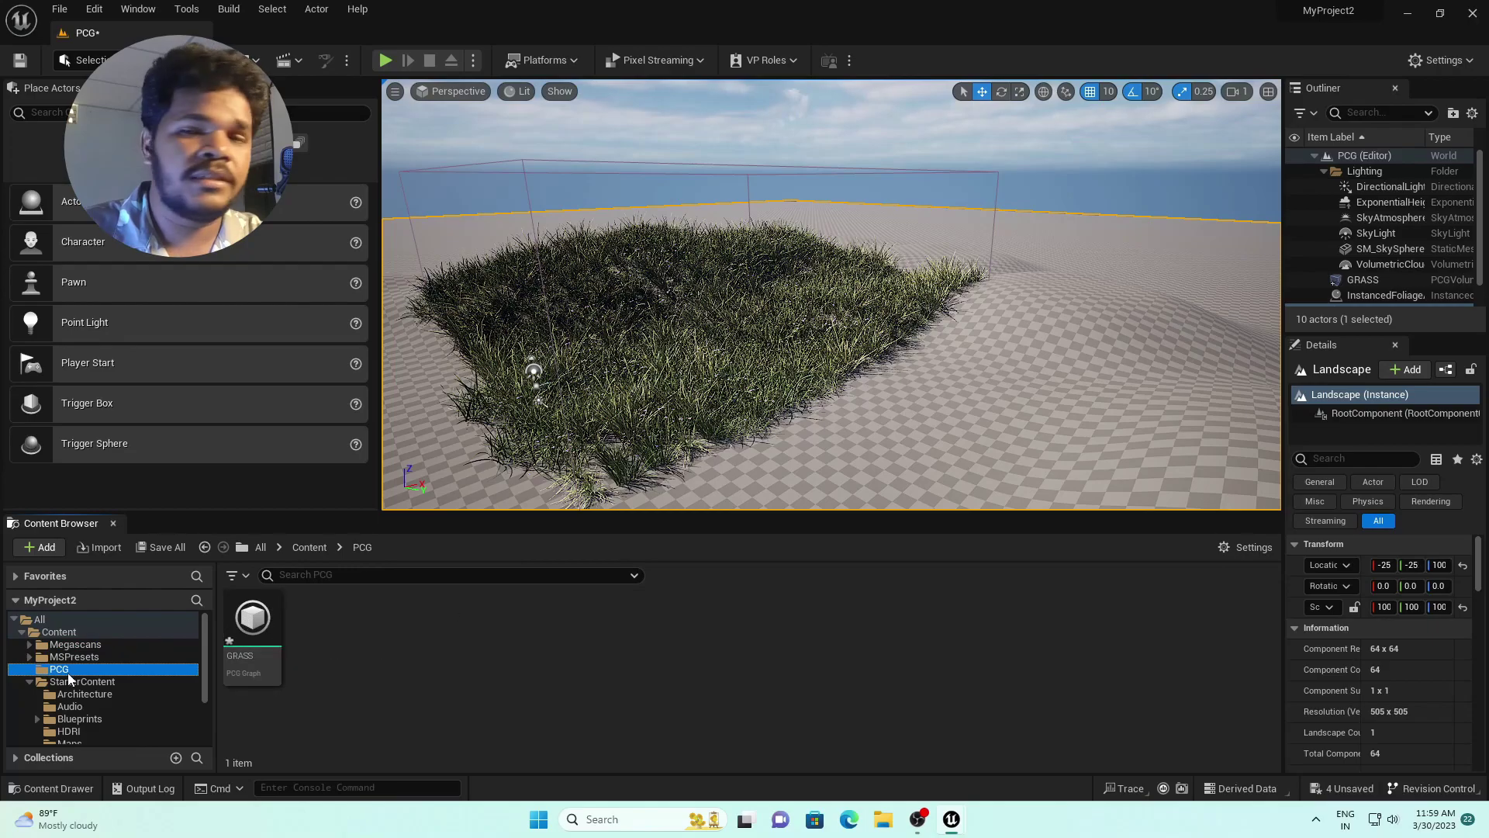
right_click(335, 659)
mouse_move(435, 586)
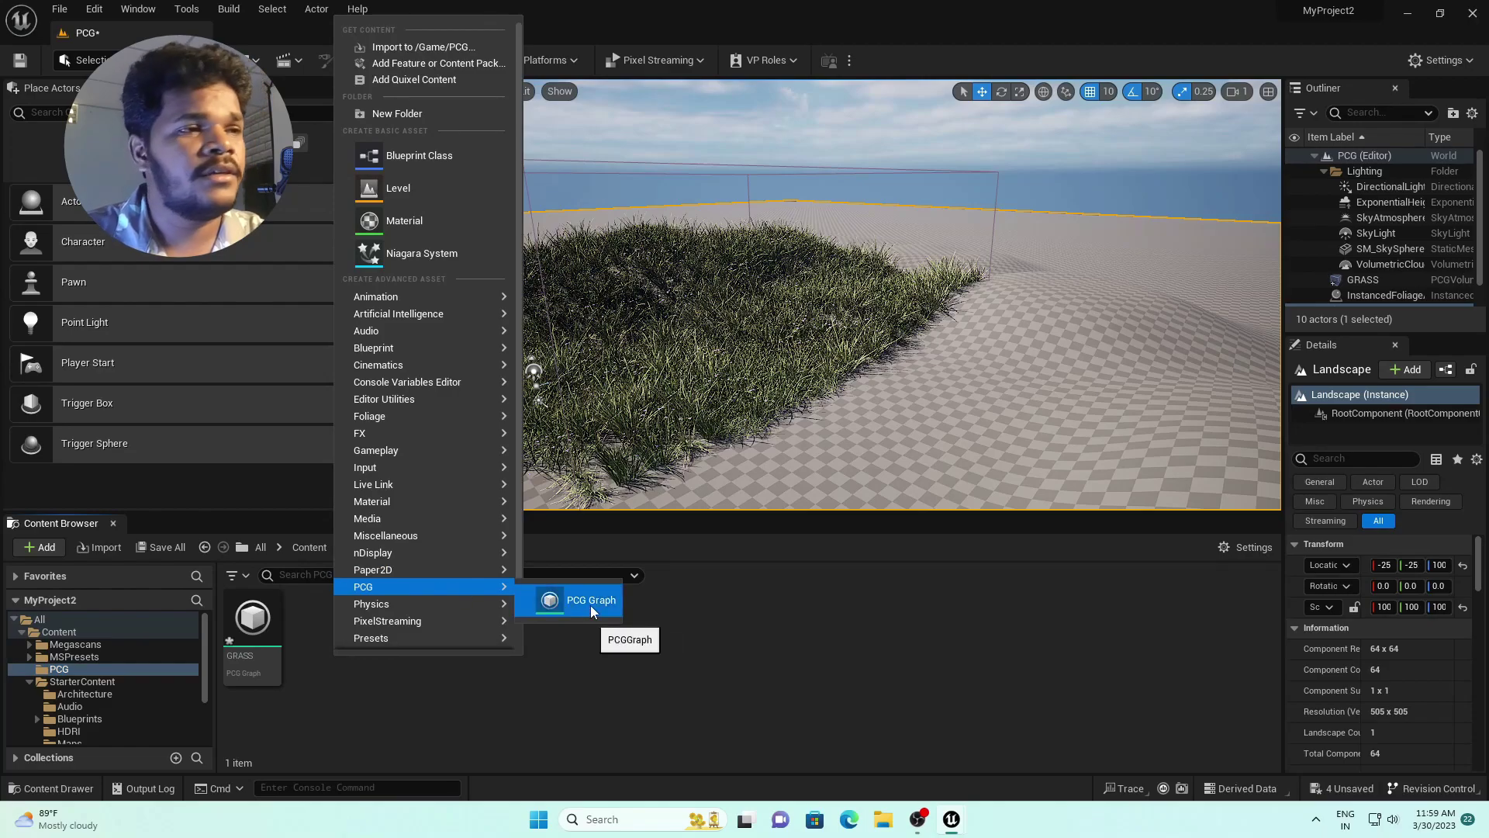
click(412, 657)
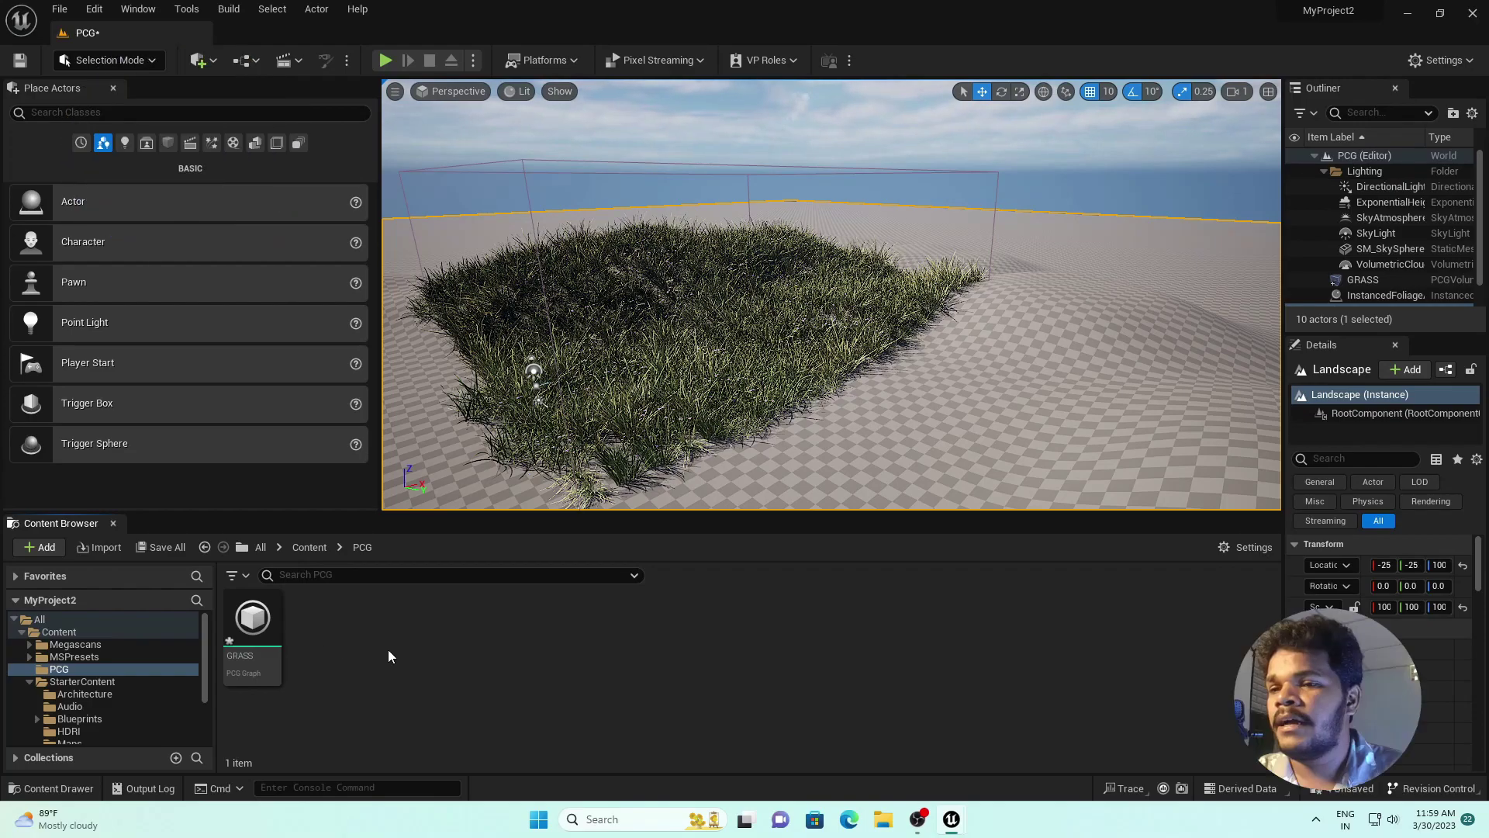
double_click(252, 620)
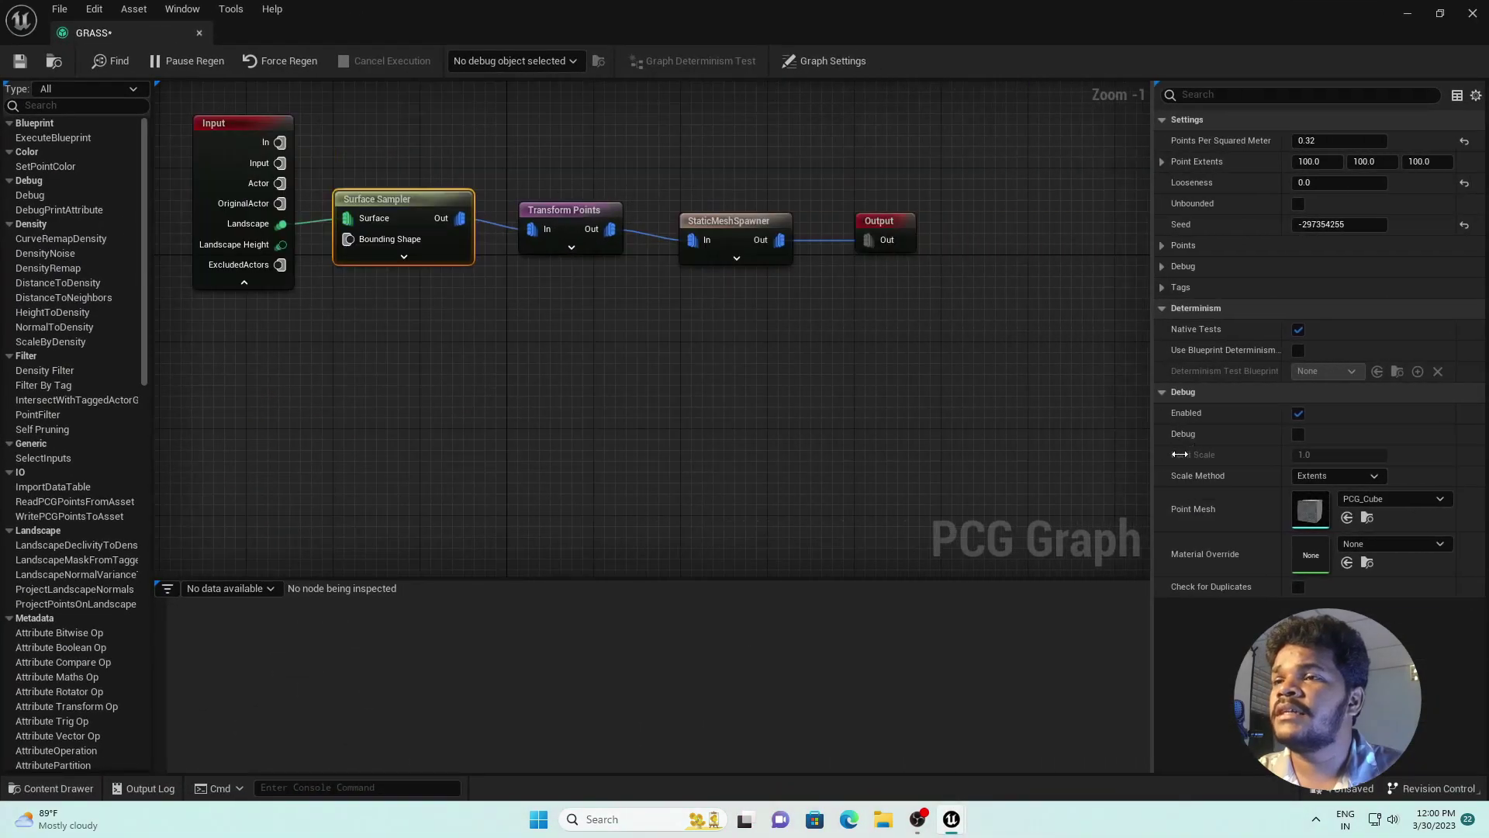
- Select the Surface Sampler, Transform Points and StaticMeshSpawner nodes together in the GRASS graph
click(498, 153)
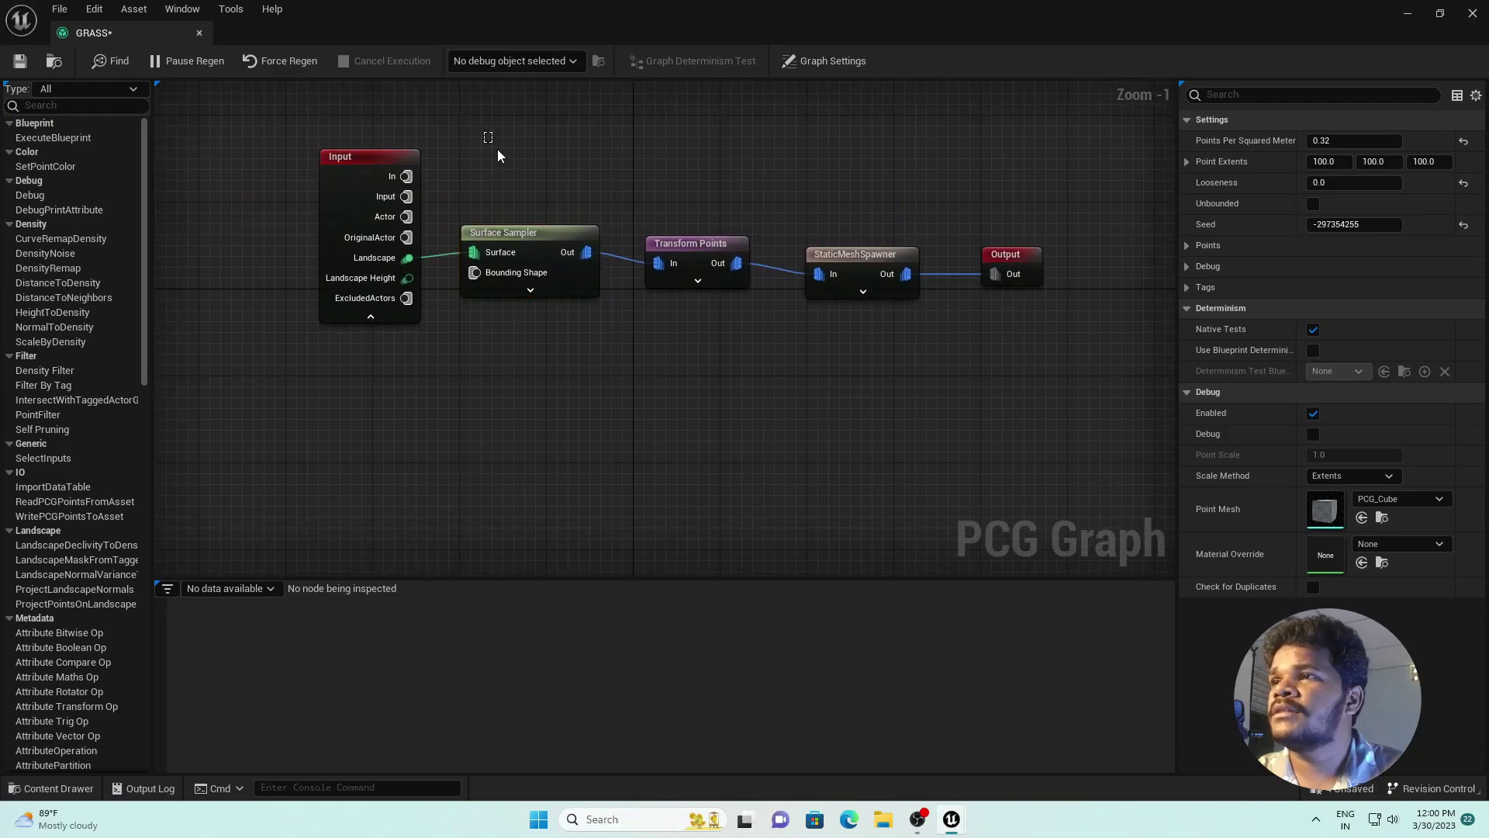
drag(549, 211, 878, 383)
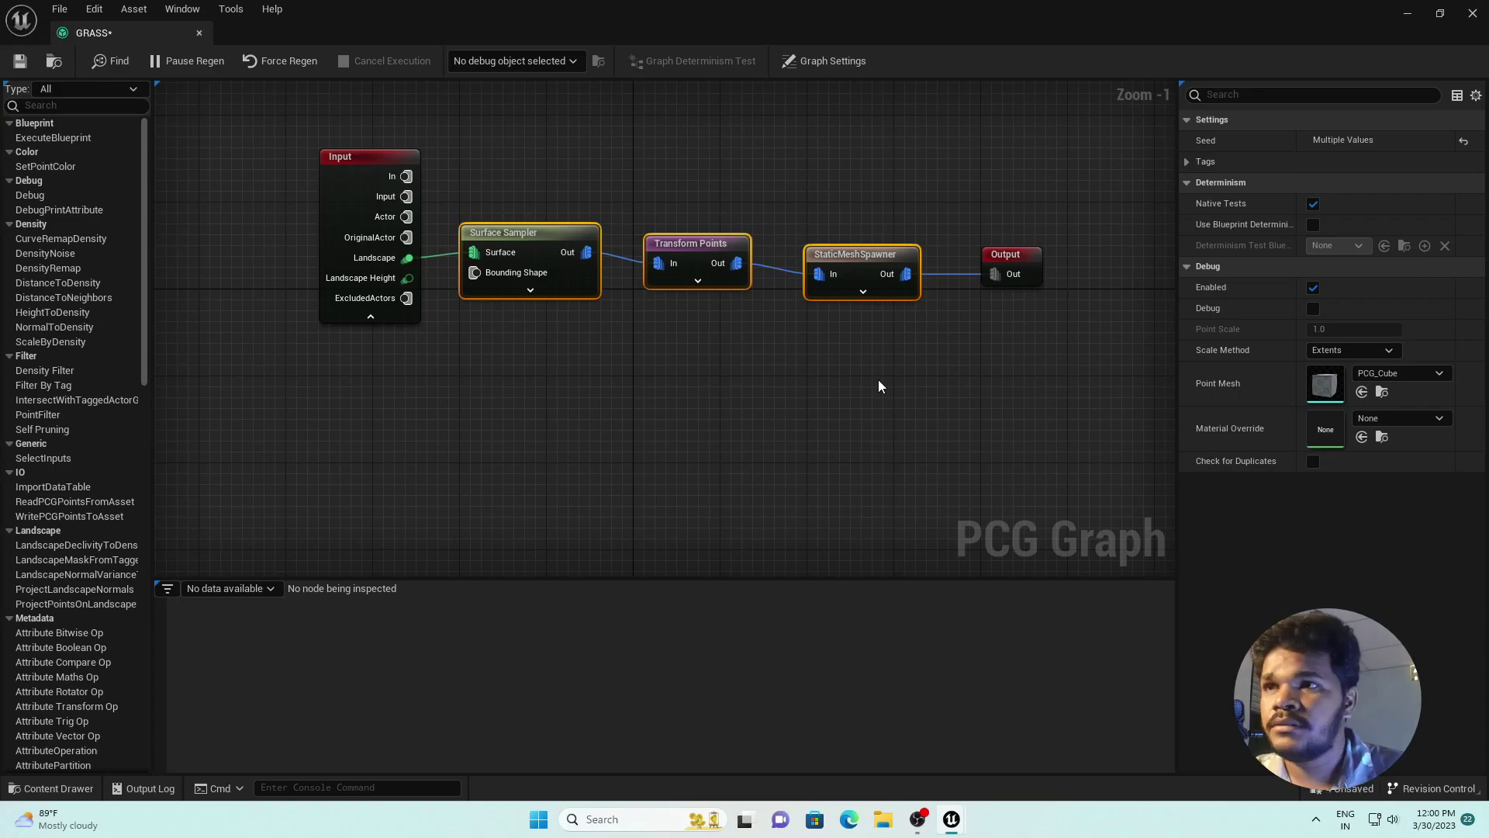
drag(476, 156, 868, 358)
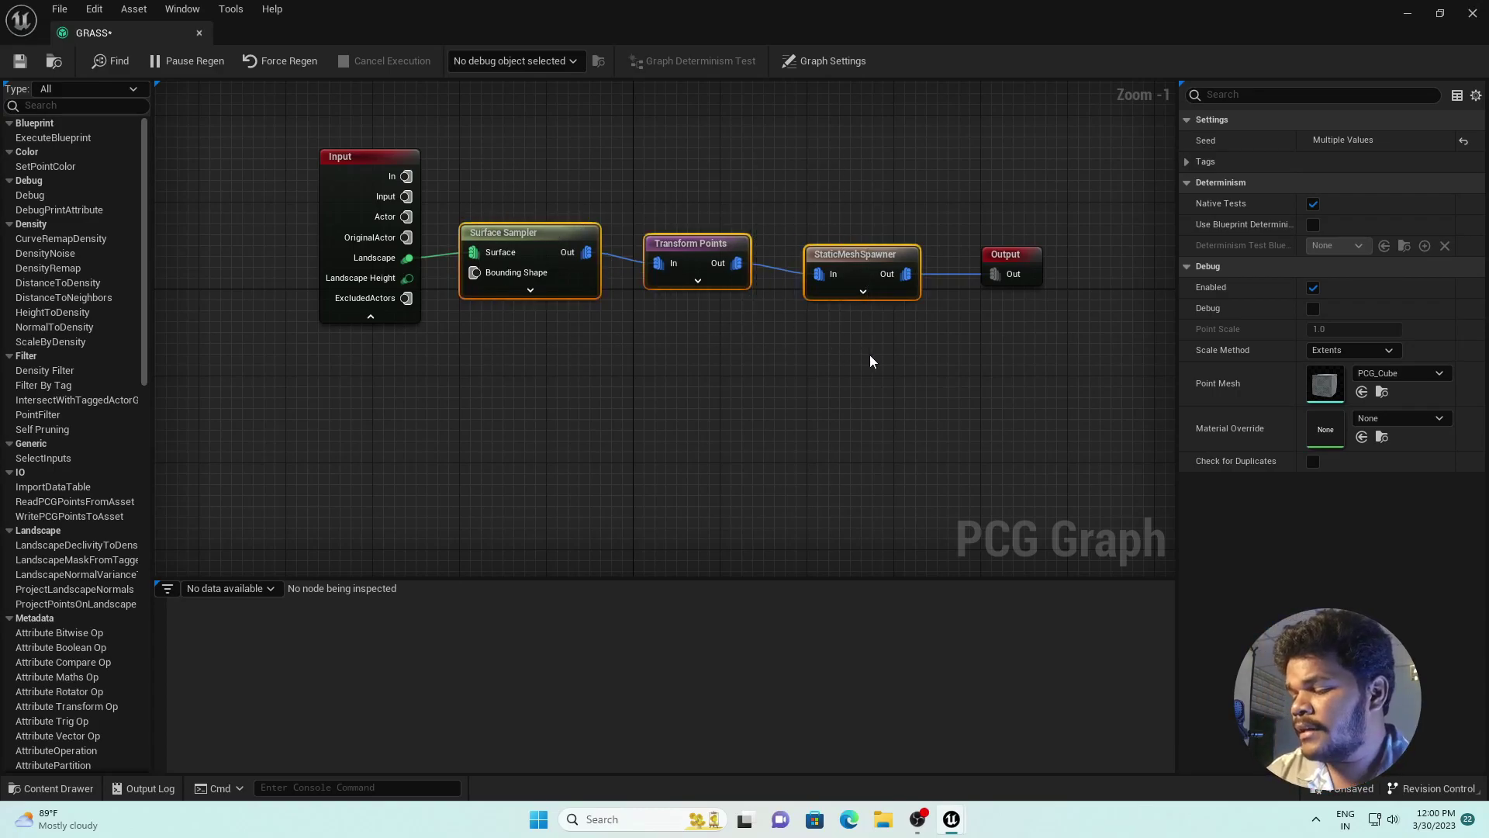
- Paste a copy of the Surface Sampler, Transform Points and StaticMeshSpawner chain below the original nodes
click(548, 503)
key(ctrl+v)
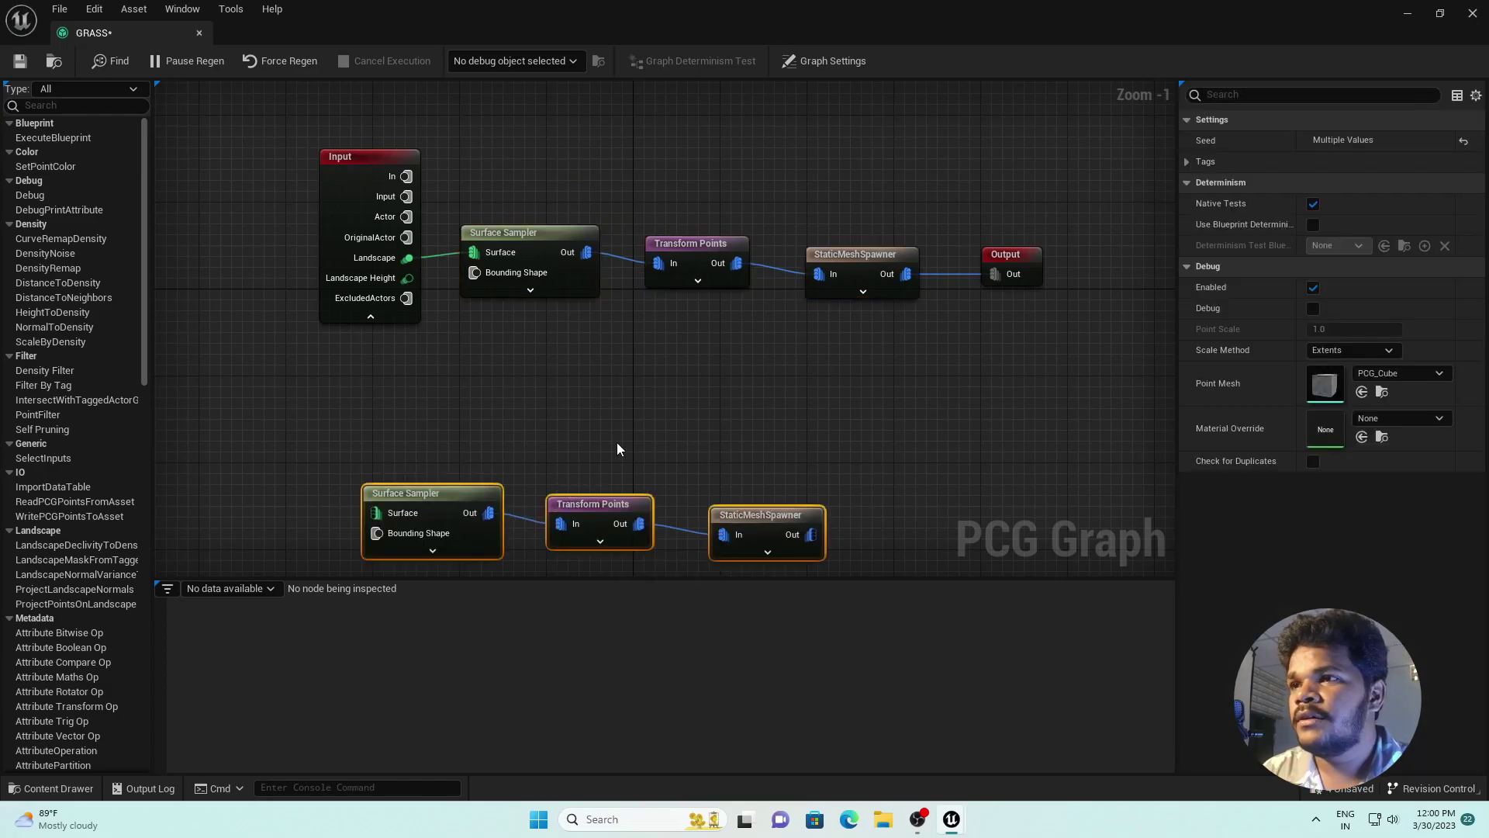
right_drag(616, 449, 560, 352)
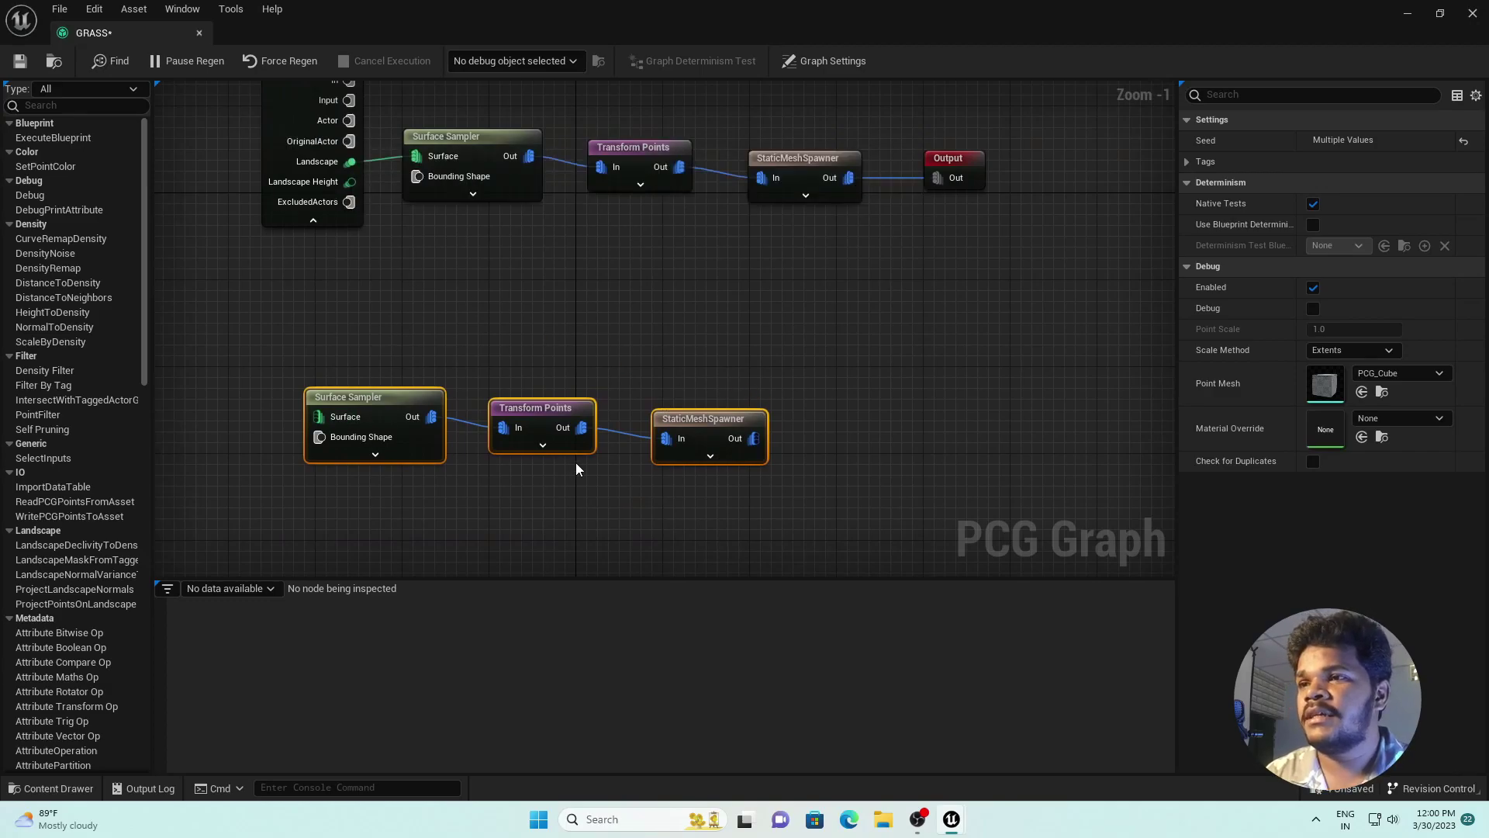
- Select the duplicated StaticMeshSpawner and shrink the graph window so its mesh entries sit above the content browser's assets
click(683, 418)
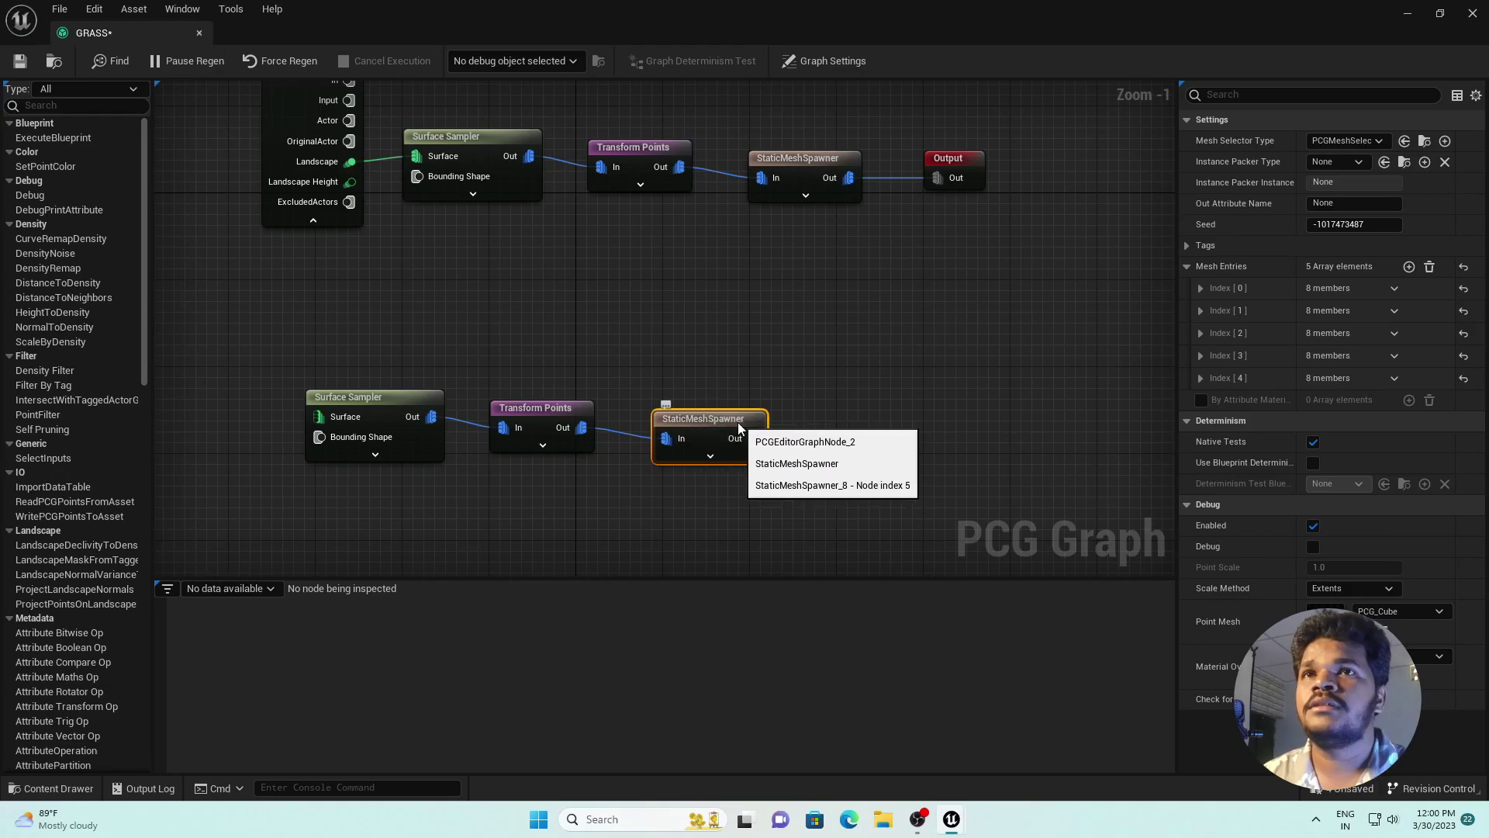
click(1440, 14)
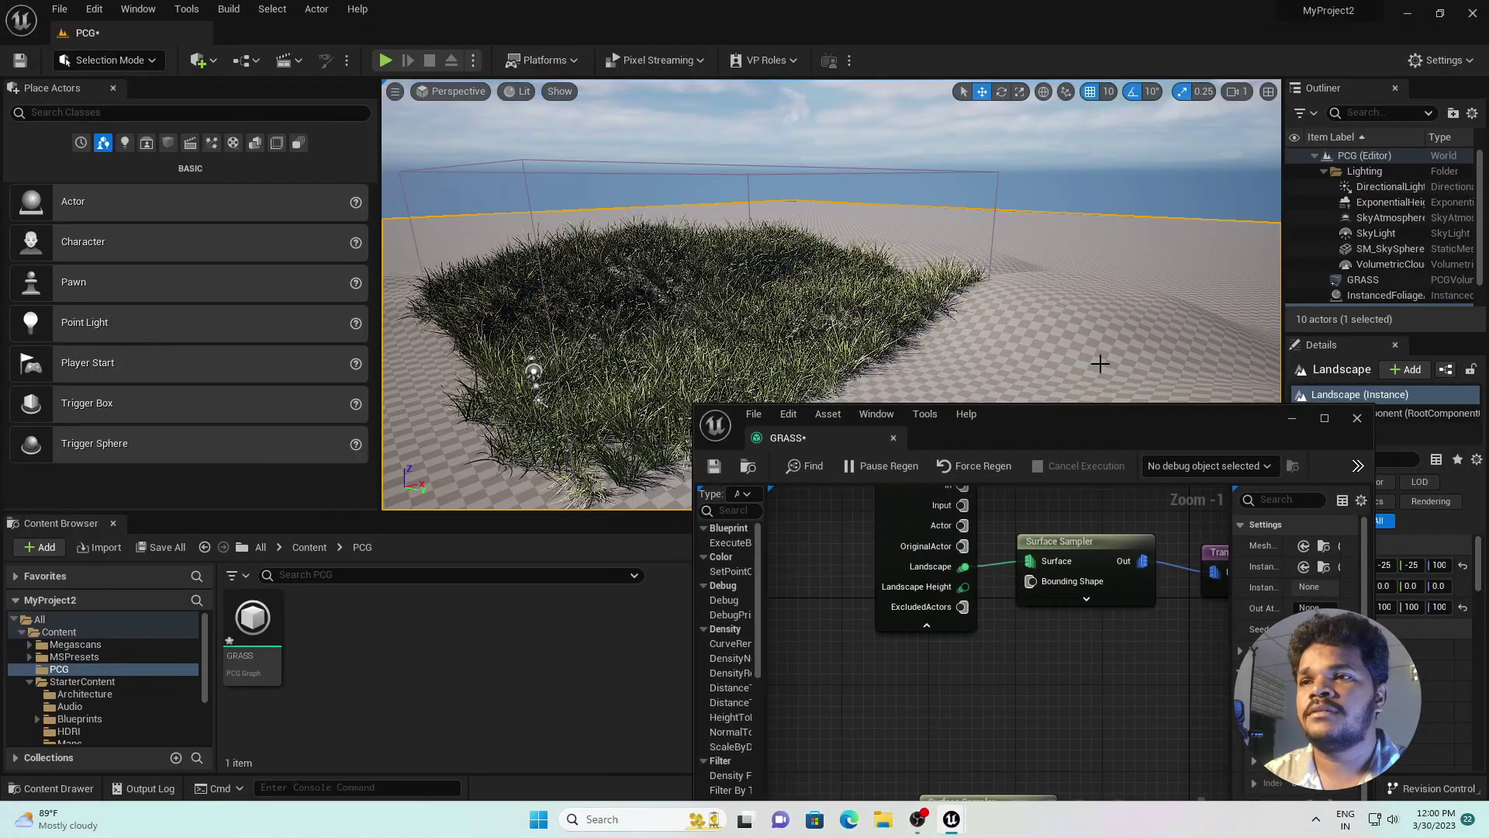
drag(1104, 432, 1129, 266)
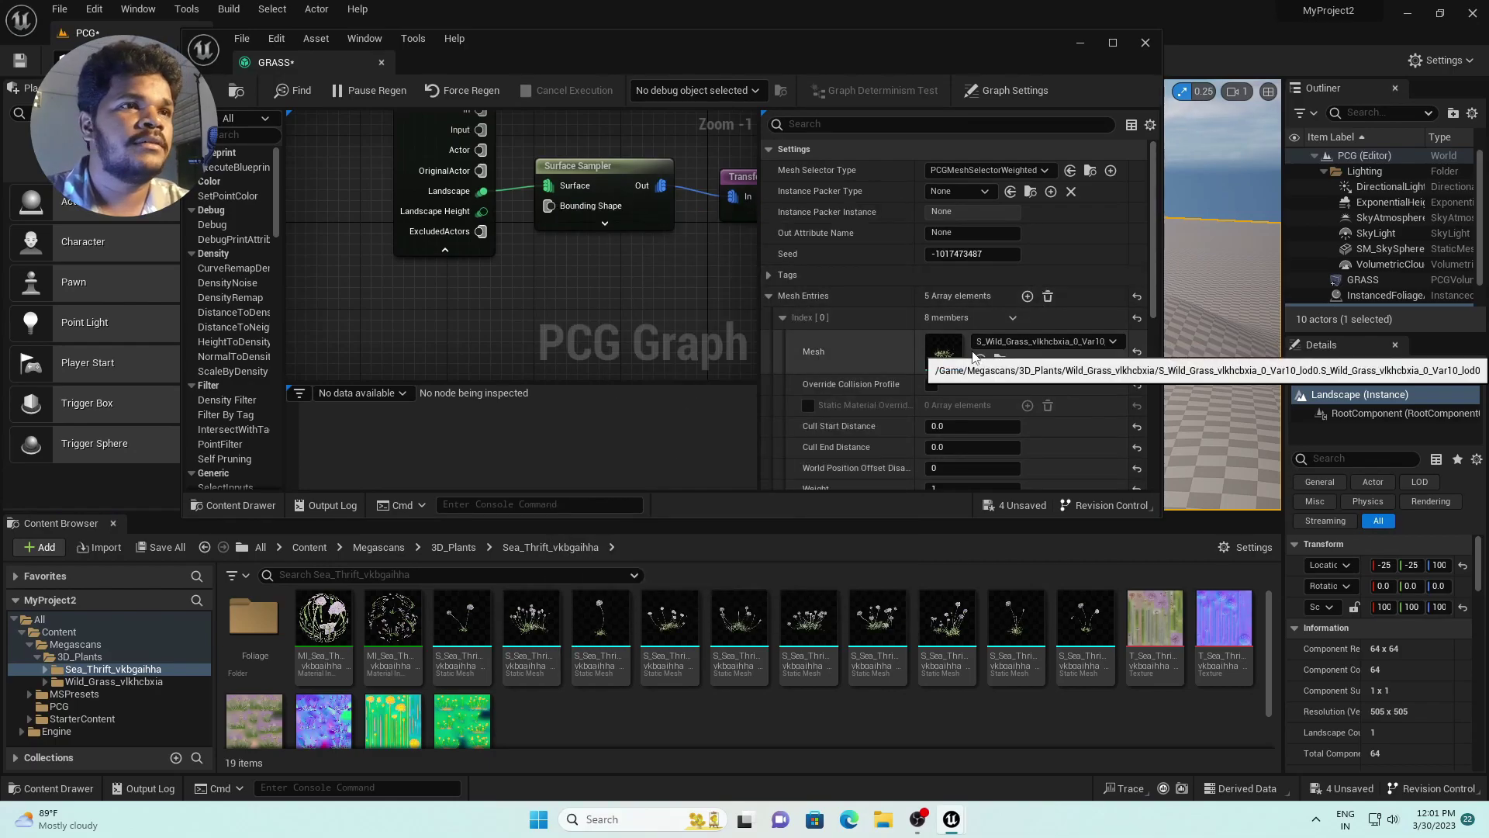
- Replace the duplicated spawner's mesh entries 0, 1 and 2 with Sea Thrift meshes, using Var3 for entry 1 and Var7 for entry 2
drag(531, 620, 960, 356)
click(781, 317)
click(782, 339)
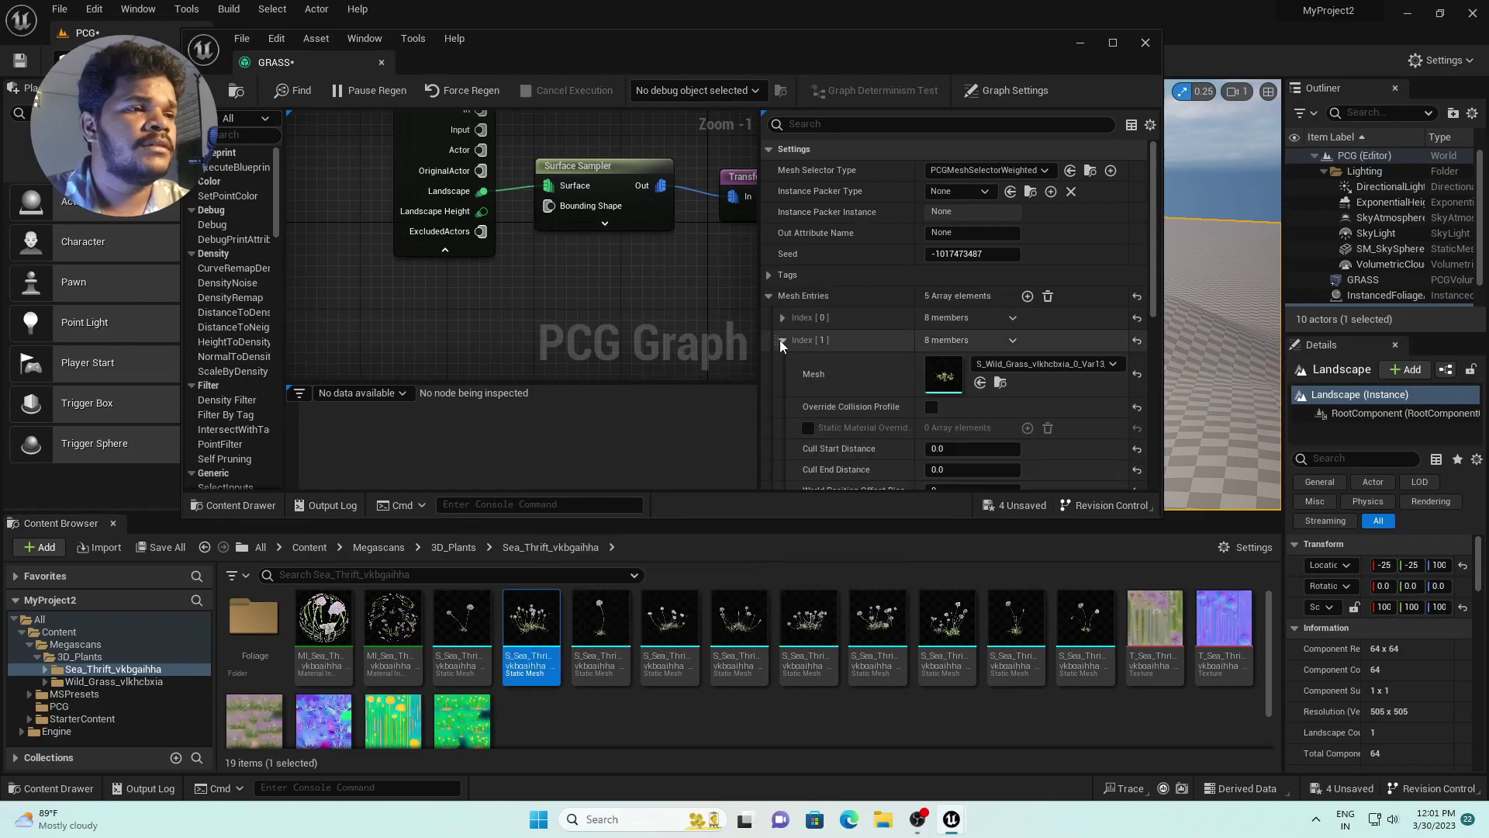
drag(670, 621, 945, 376)
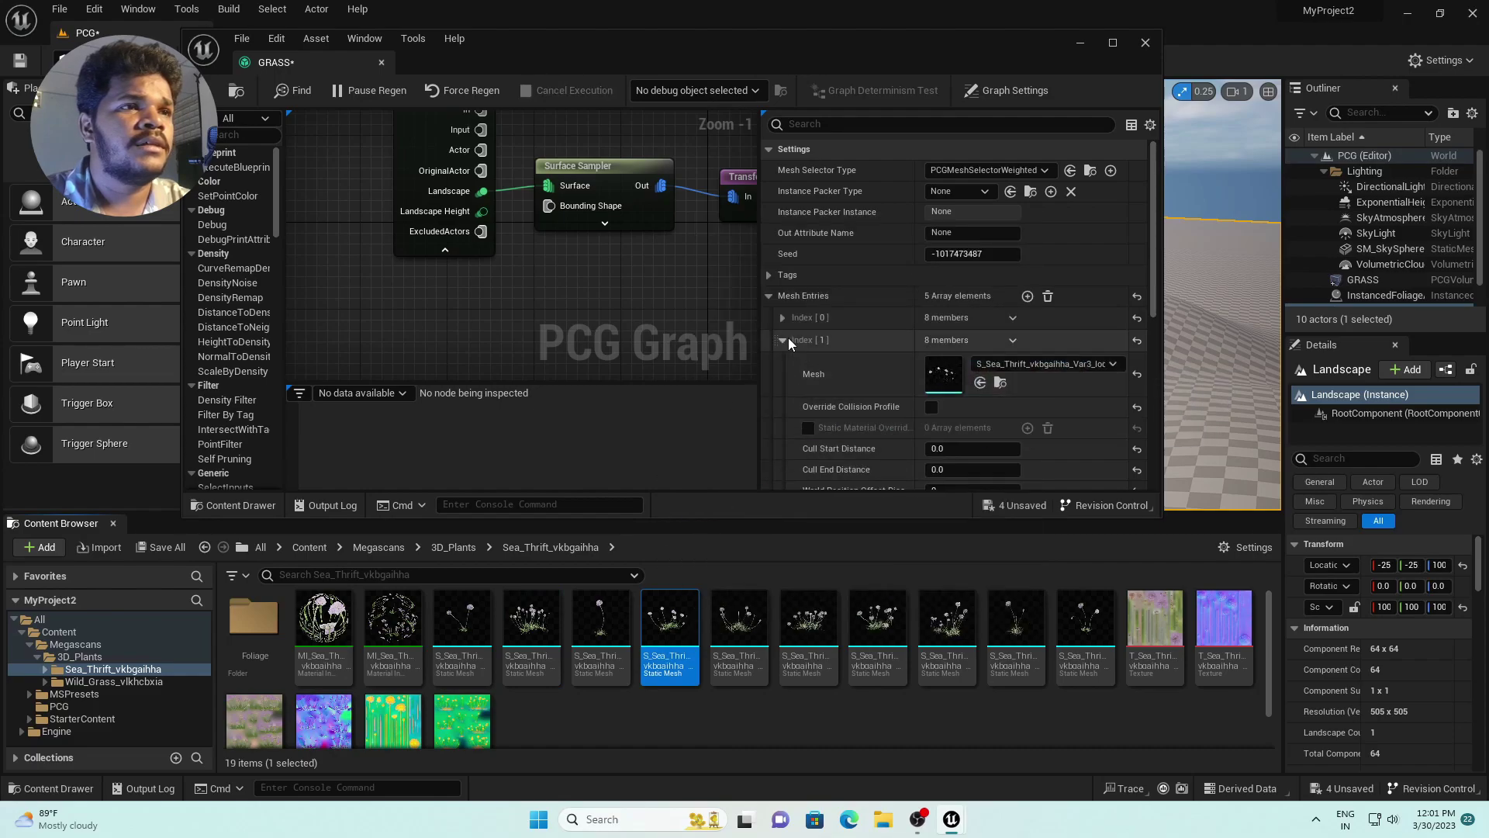
click(783, 339)
click(782, 363)
drag(918, 452, 946, 400)
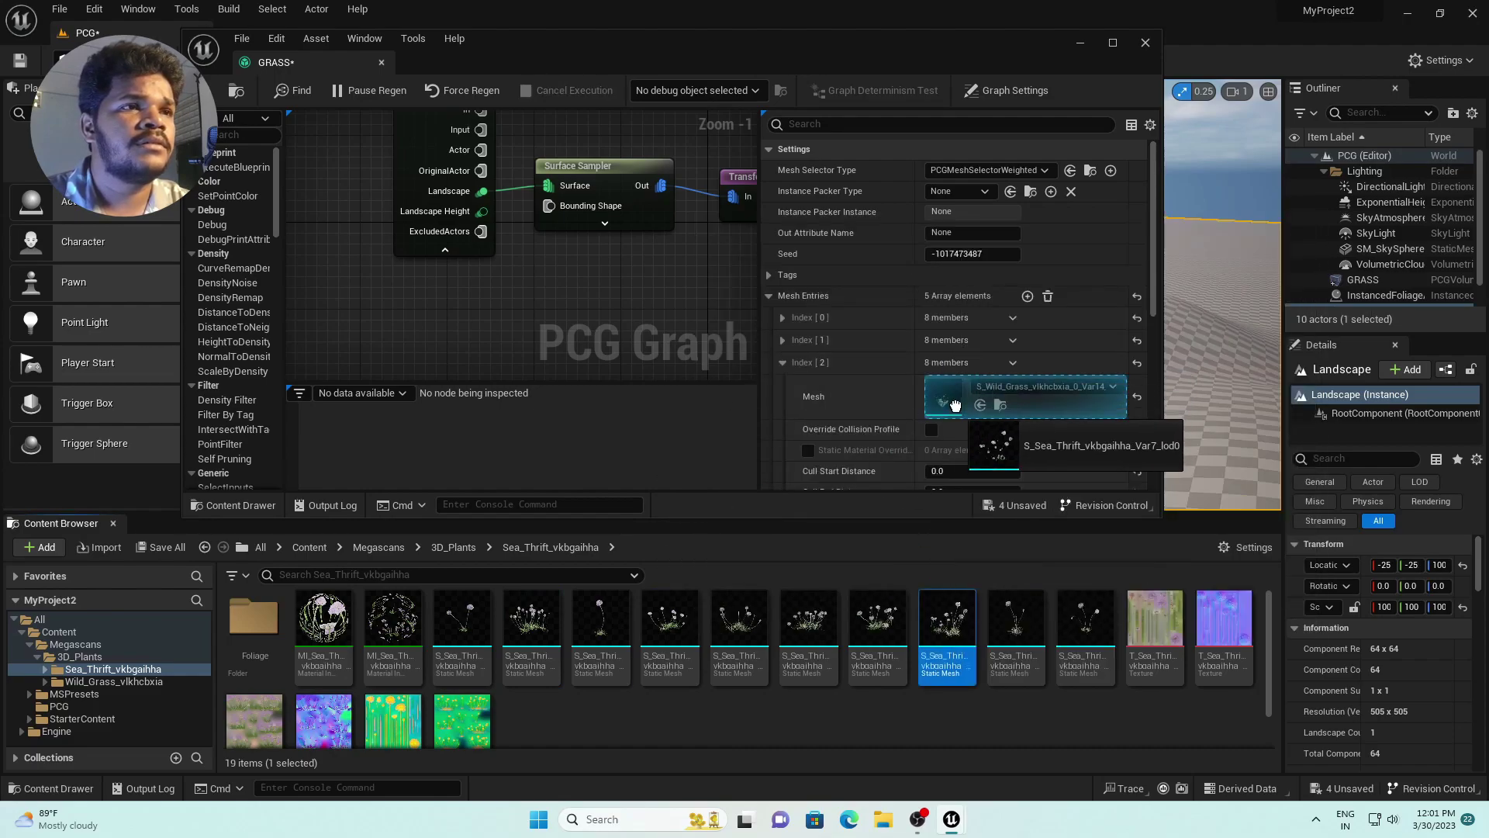
click(784, 362)
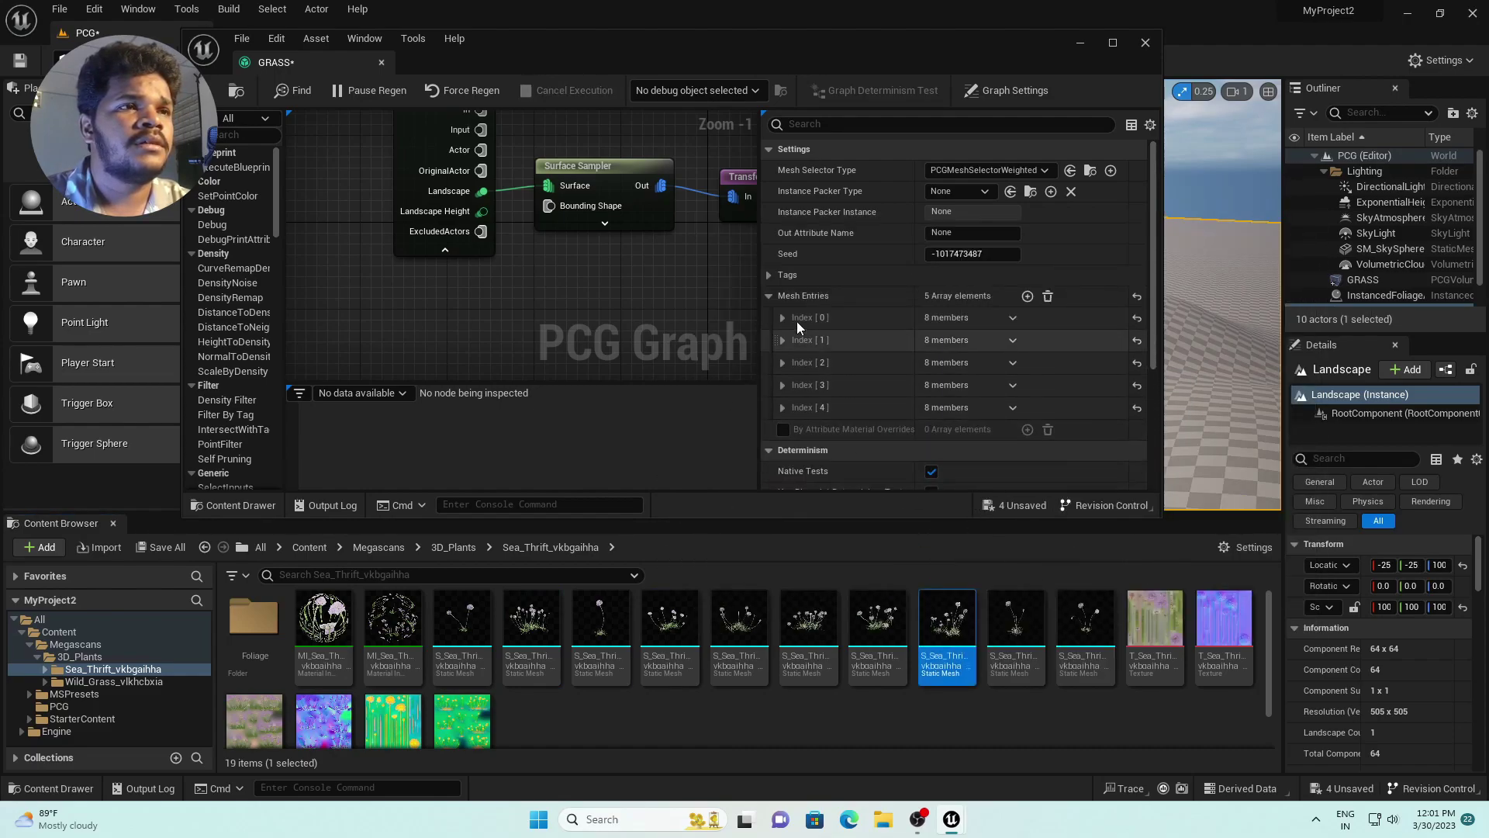
- Replace the duplicated spawner's mesh entries 3 and 4 with Sea Thrift meshes, using Var7 for entry 4
click(781, 384)
drag(1086, 632, 945, 419)
click(781, 384)
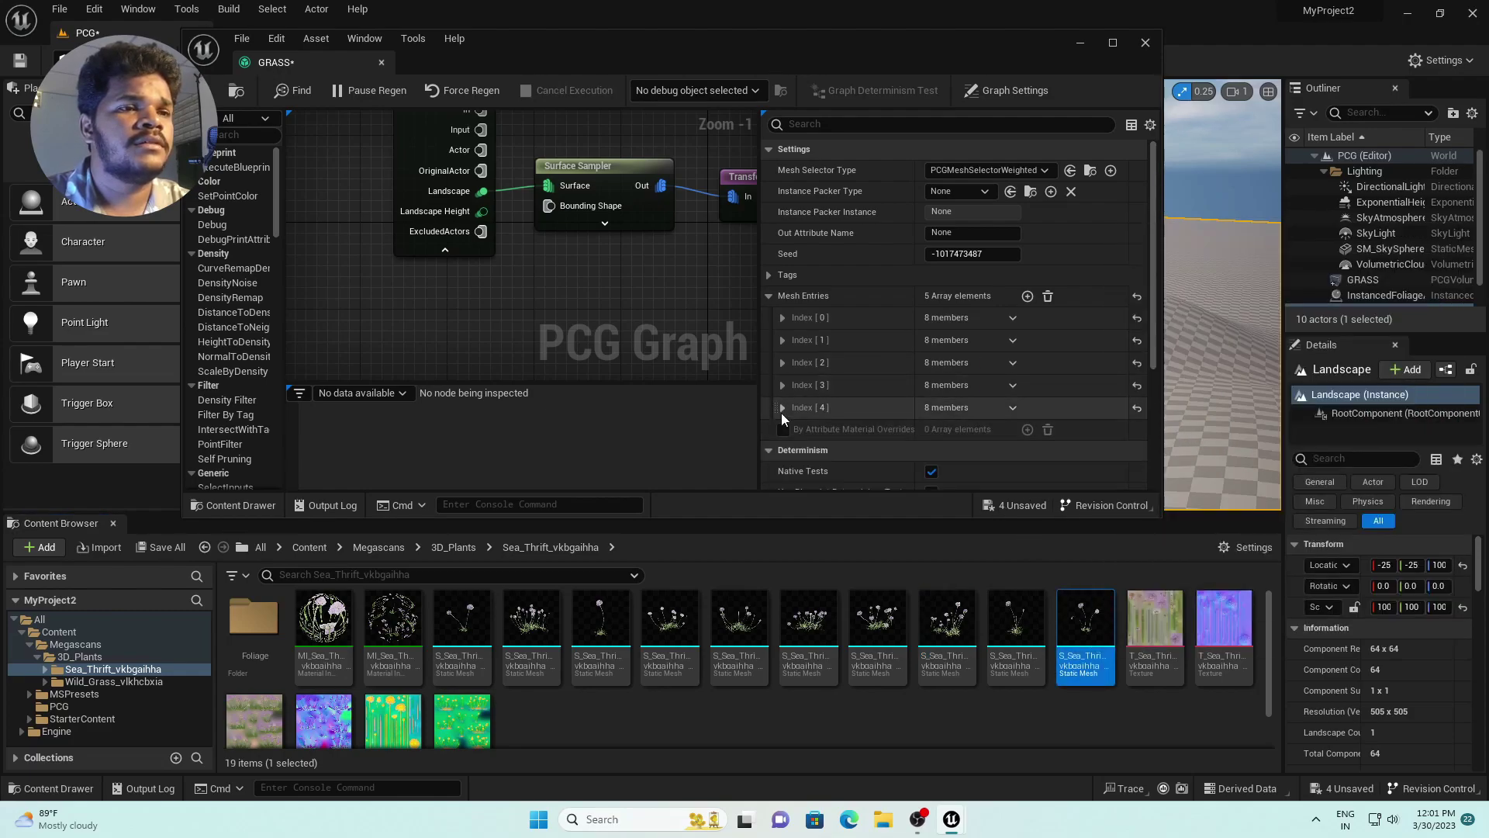
click(781, 408)
drag(947, 620, 949, 432)
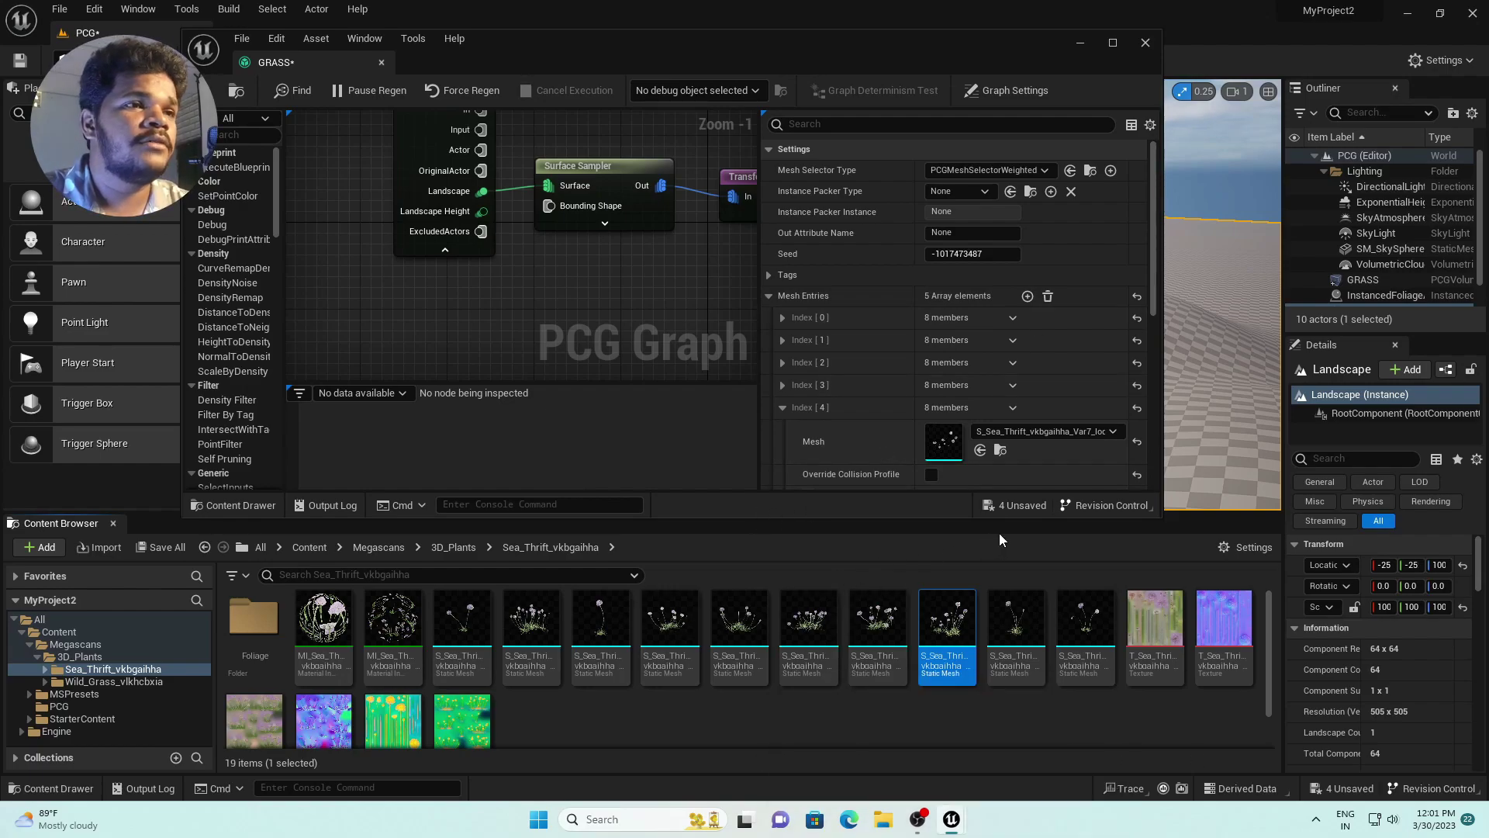
- Move the duplicated nodes closer to the original chain and arrange the graph window beside the viewport's grass
drag(913, 57, 1077, 312)
scroll(804, 473, down, 2)
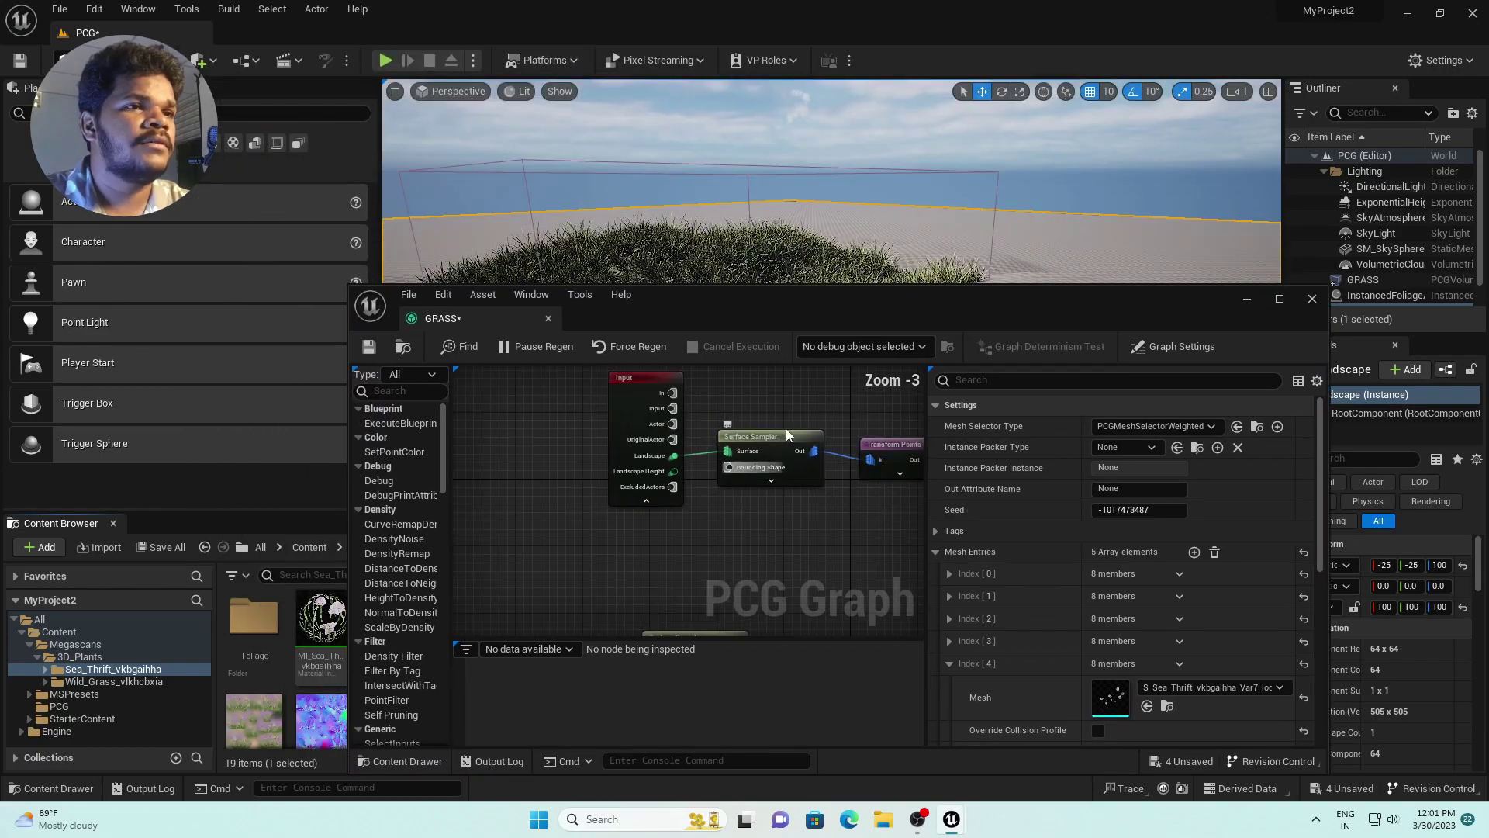
right_drag(518, 296, 671, 376)
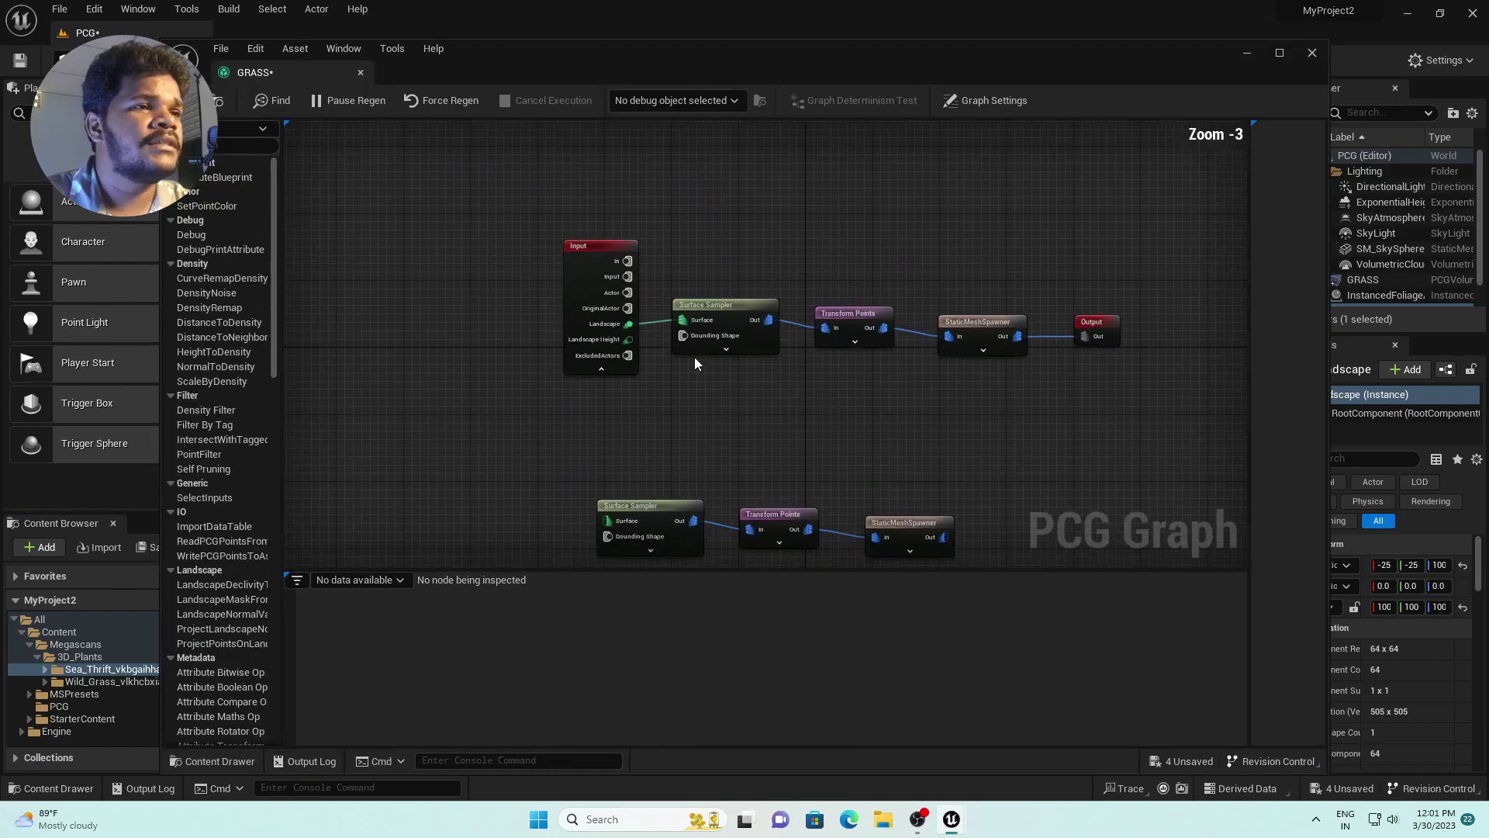
scroll(695, 357, down, 1)
drag(866, 427, 807, 401)
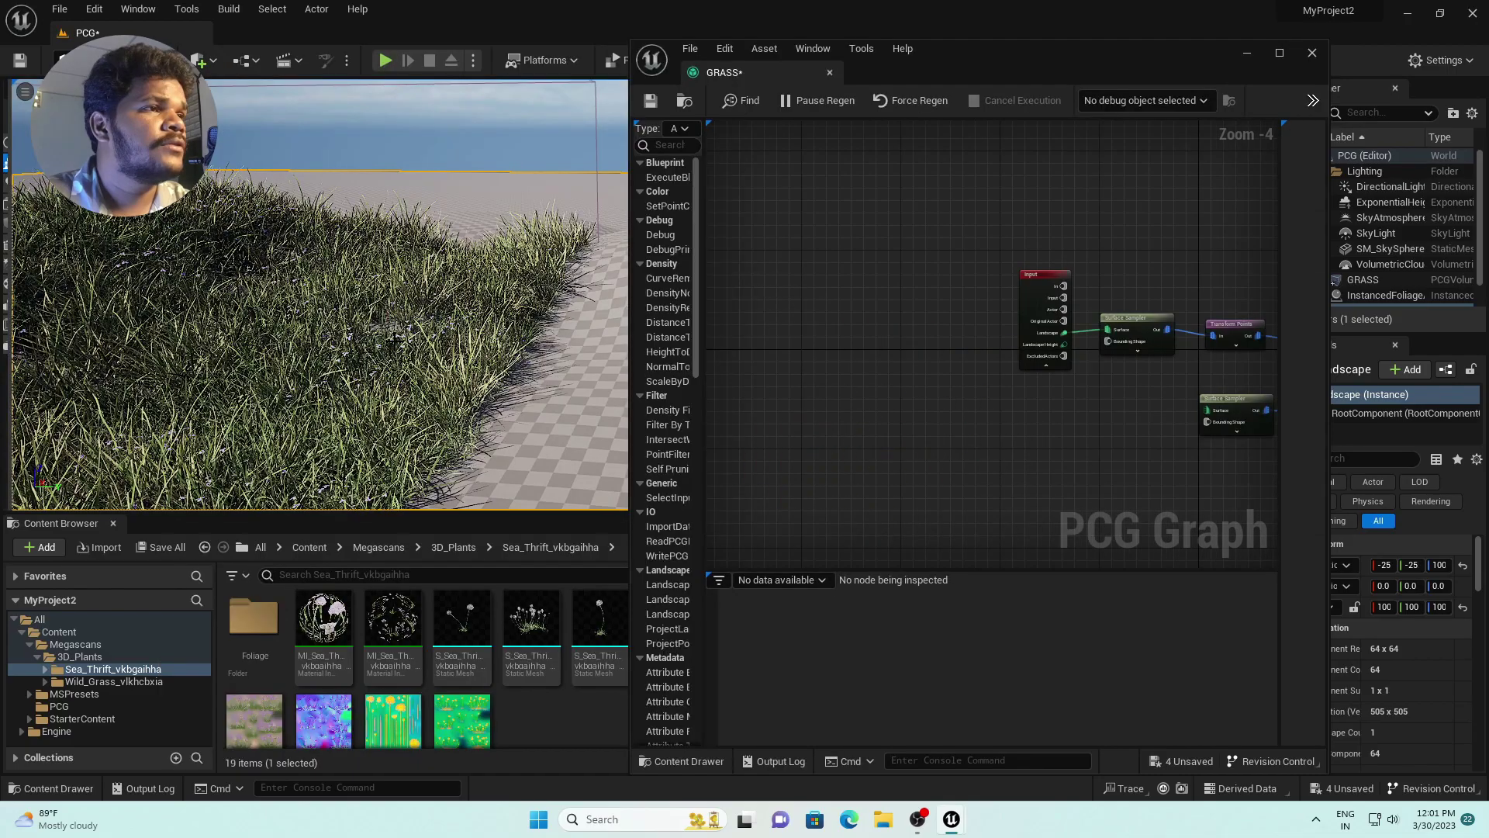
right_drag(542, 350, 508, 334)
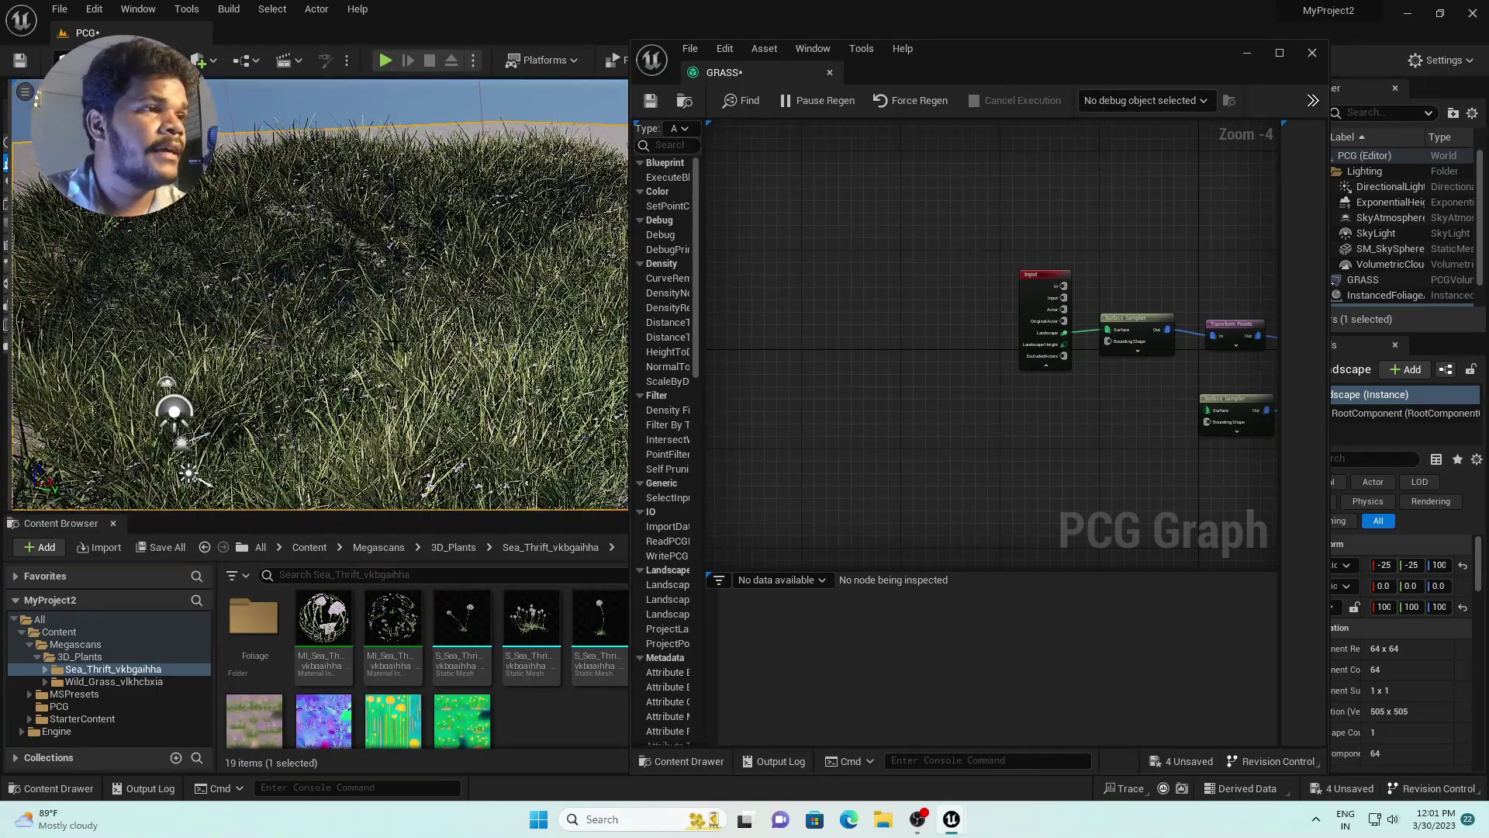
right_drag(392, 344, 394, 342)
scroll(1117, 411, up, 3)
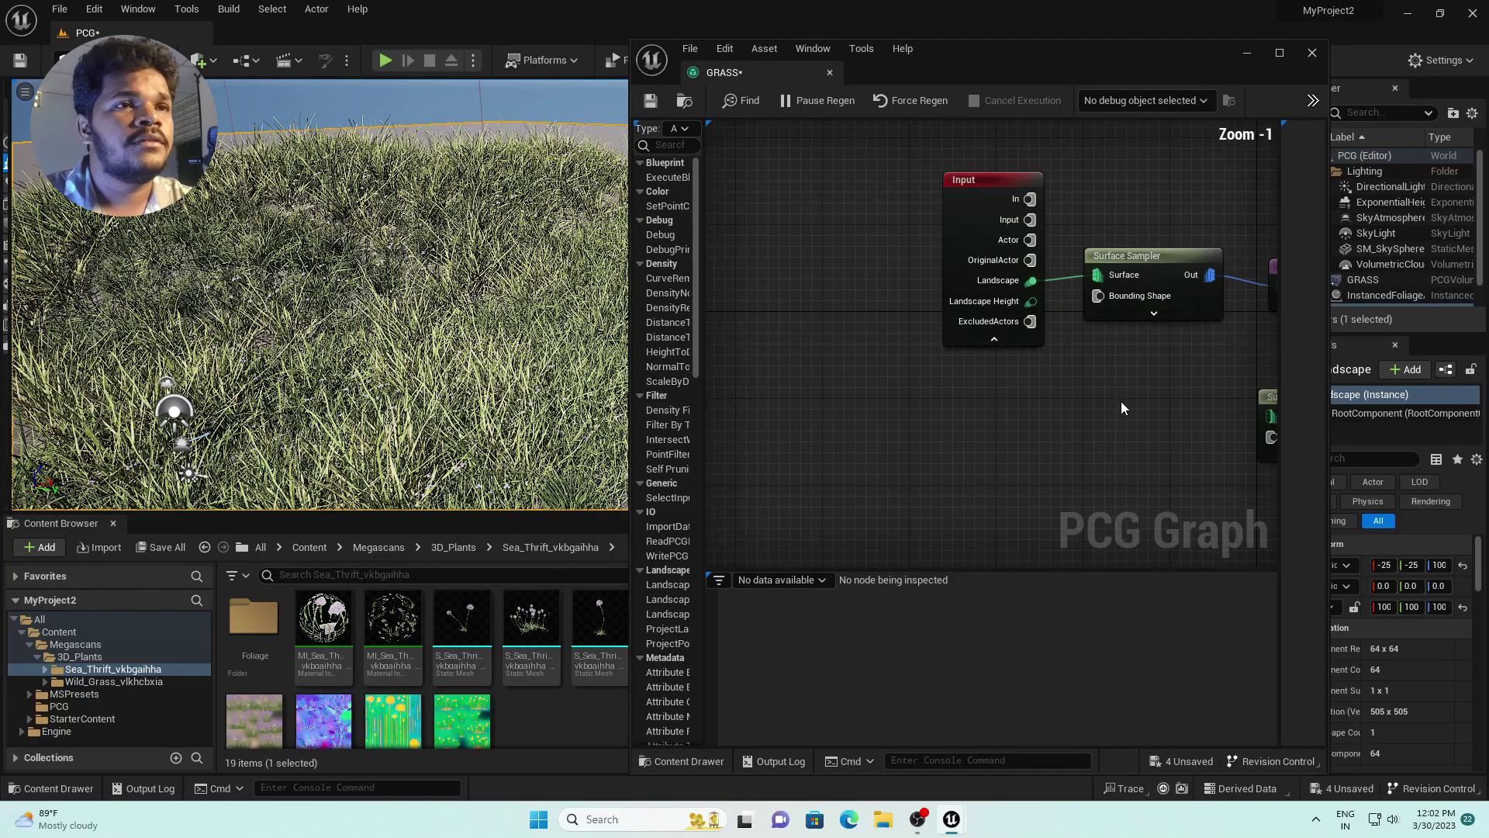
- Connect the Input node's Landscape output to the duplicated Surface Sampler's Surface input and view the flowers among the grass
right_drag(1120, 402, 929, 426)
drag(1078, 440, 839, 304)
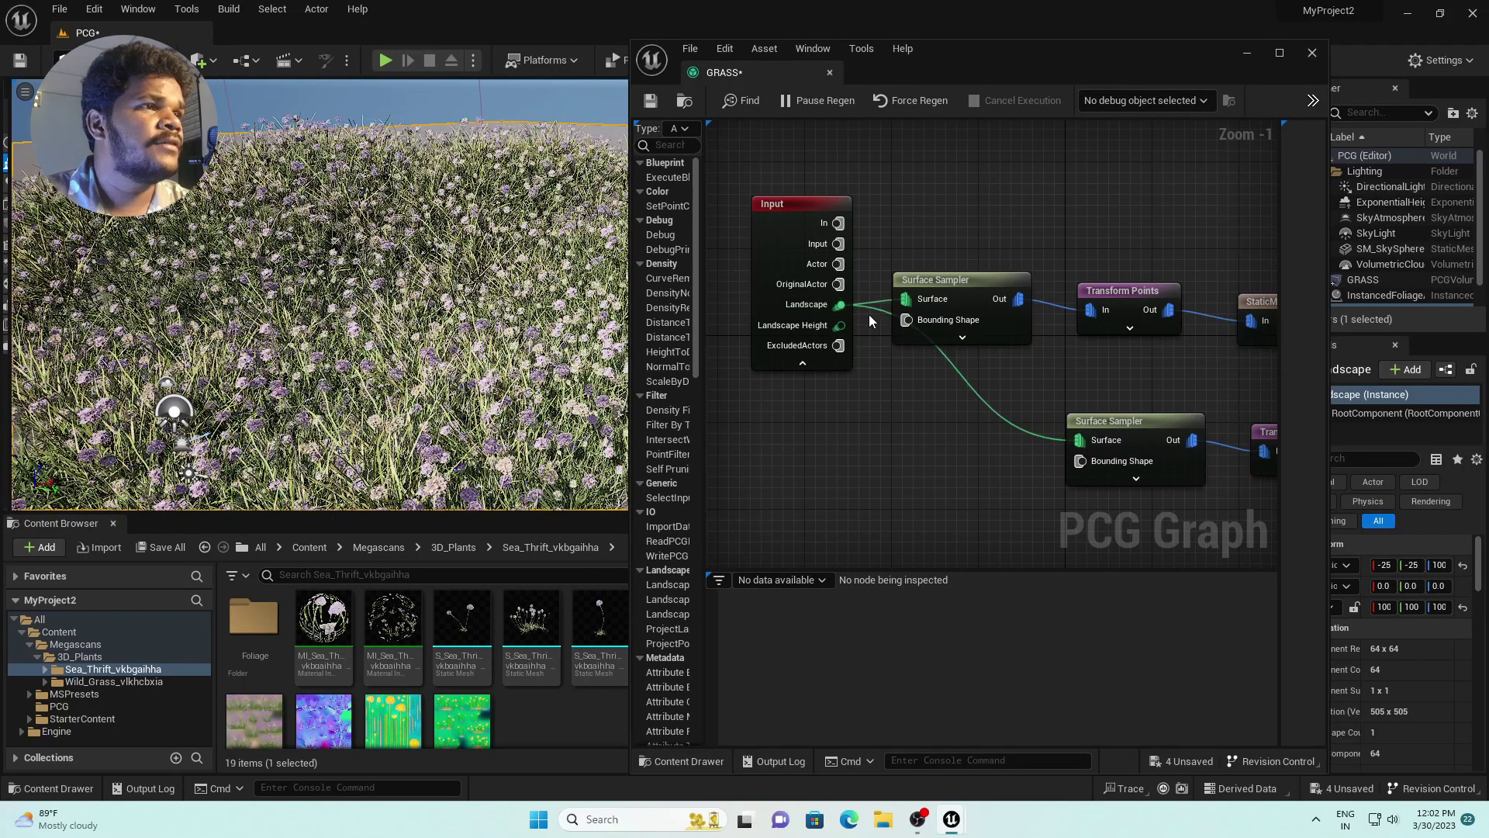
right_drag(521, 293, 491, 294)
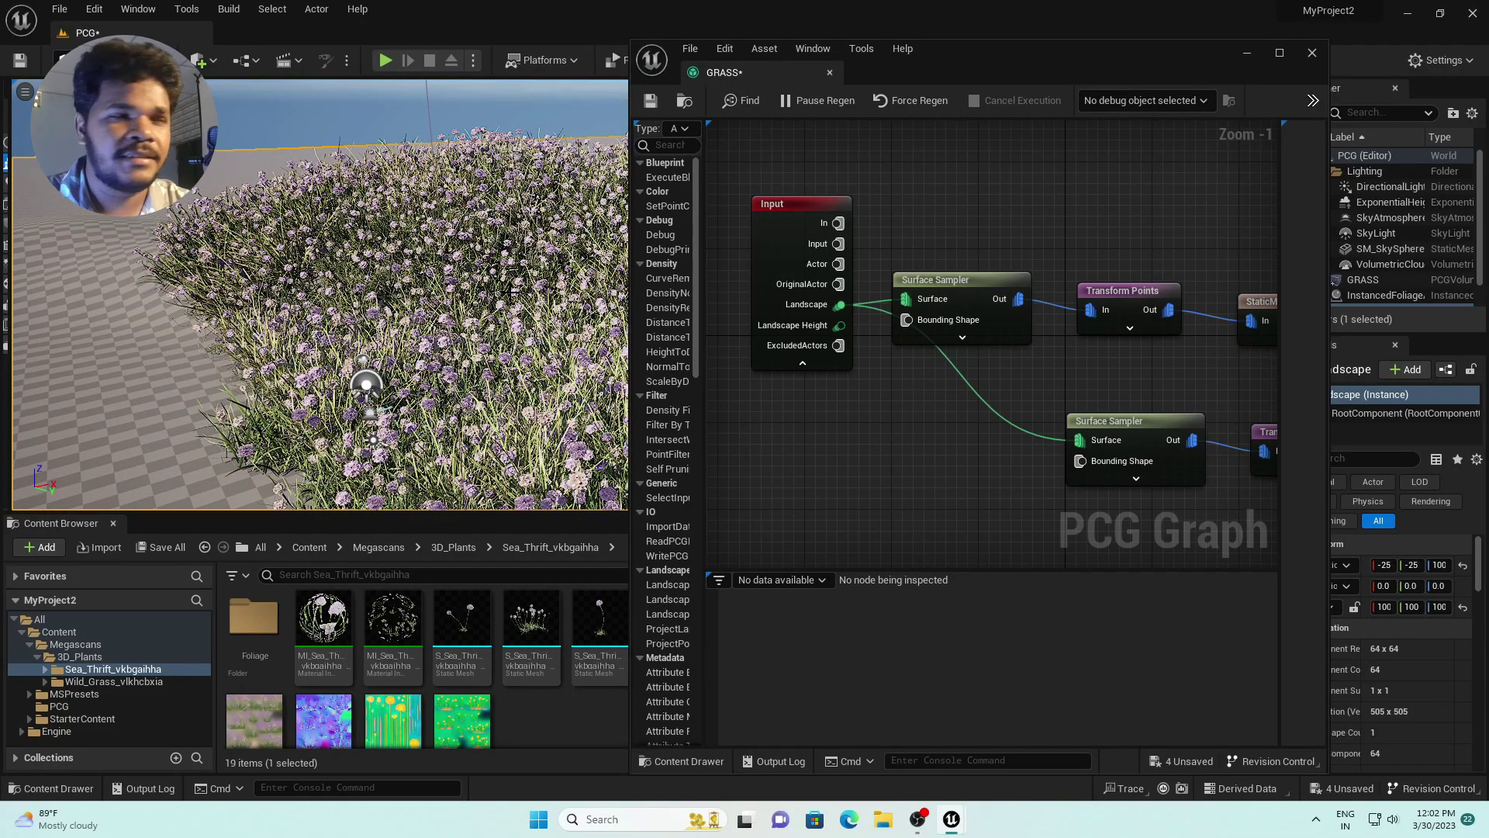
right_drag(514, 290, 504, 287)
scroll(509, 285, up, 2)
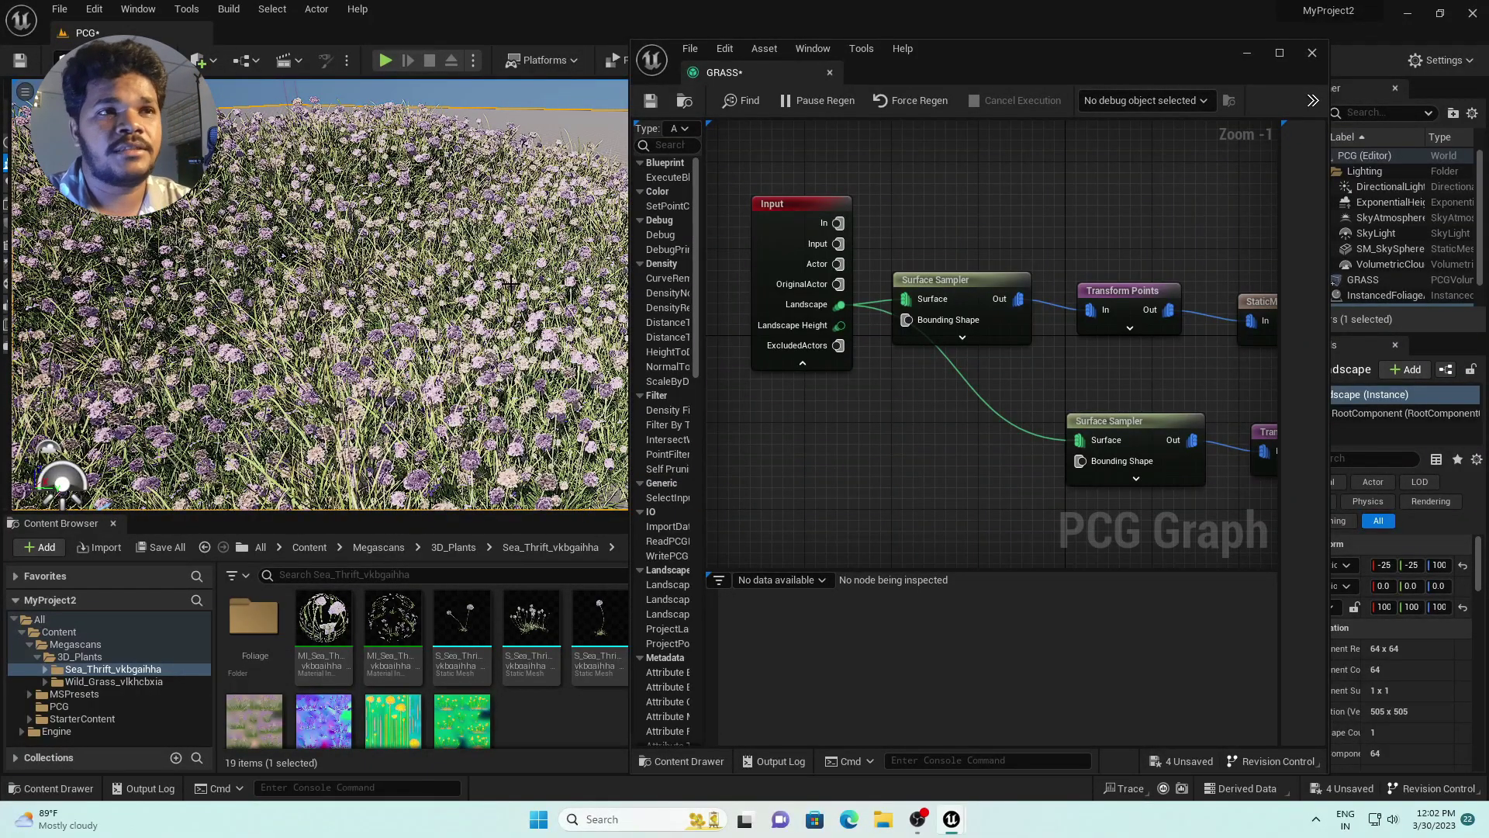
- Move the Output node farther from the spawners and connect the duplicated StaticMeshSpawner's Out to it
right_drag(974, 410, 671, 395)
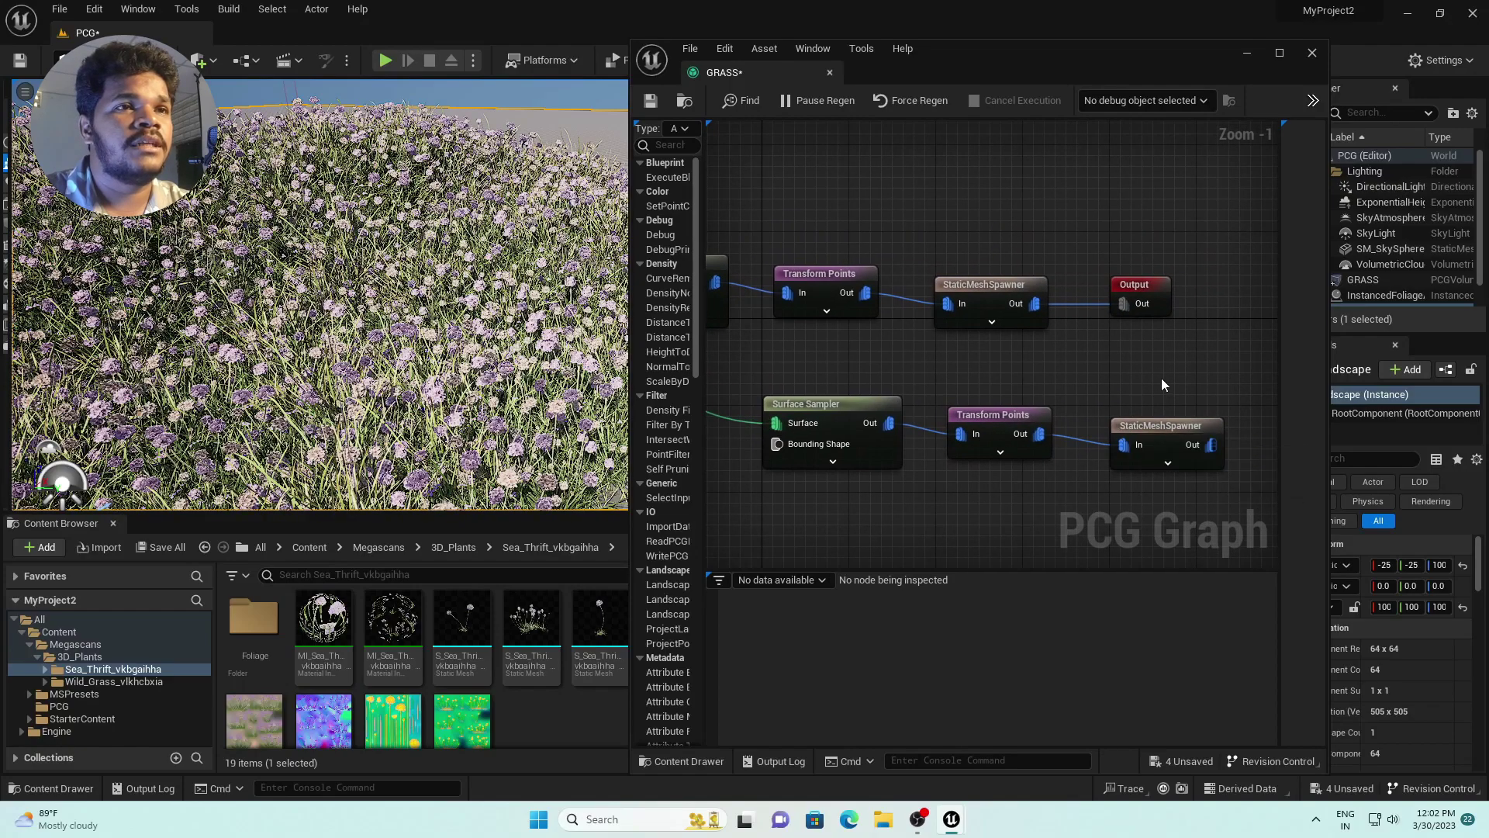
right_drag(1161, 378, 999, 360)
drag(966, 290, 1204, 300)
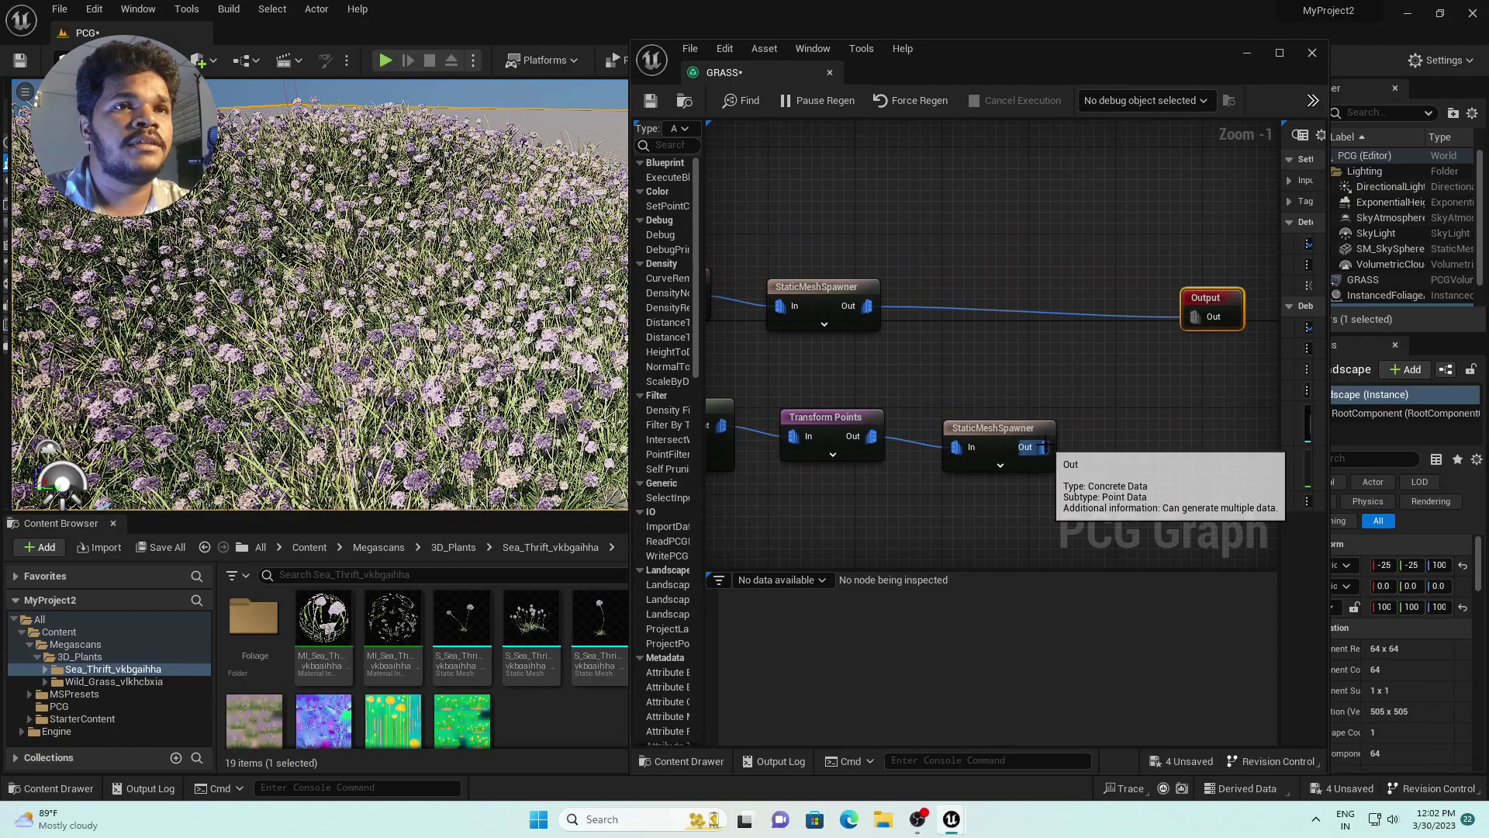
drag(1044, 447, 1193, 317)
right_drag(712, 327, 1045, 324)
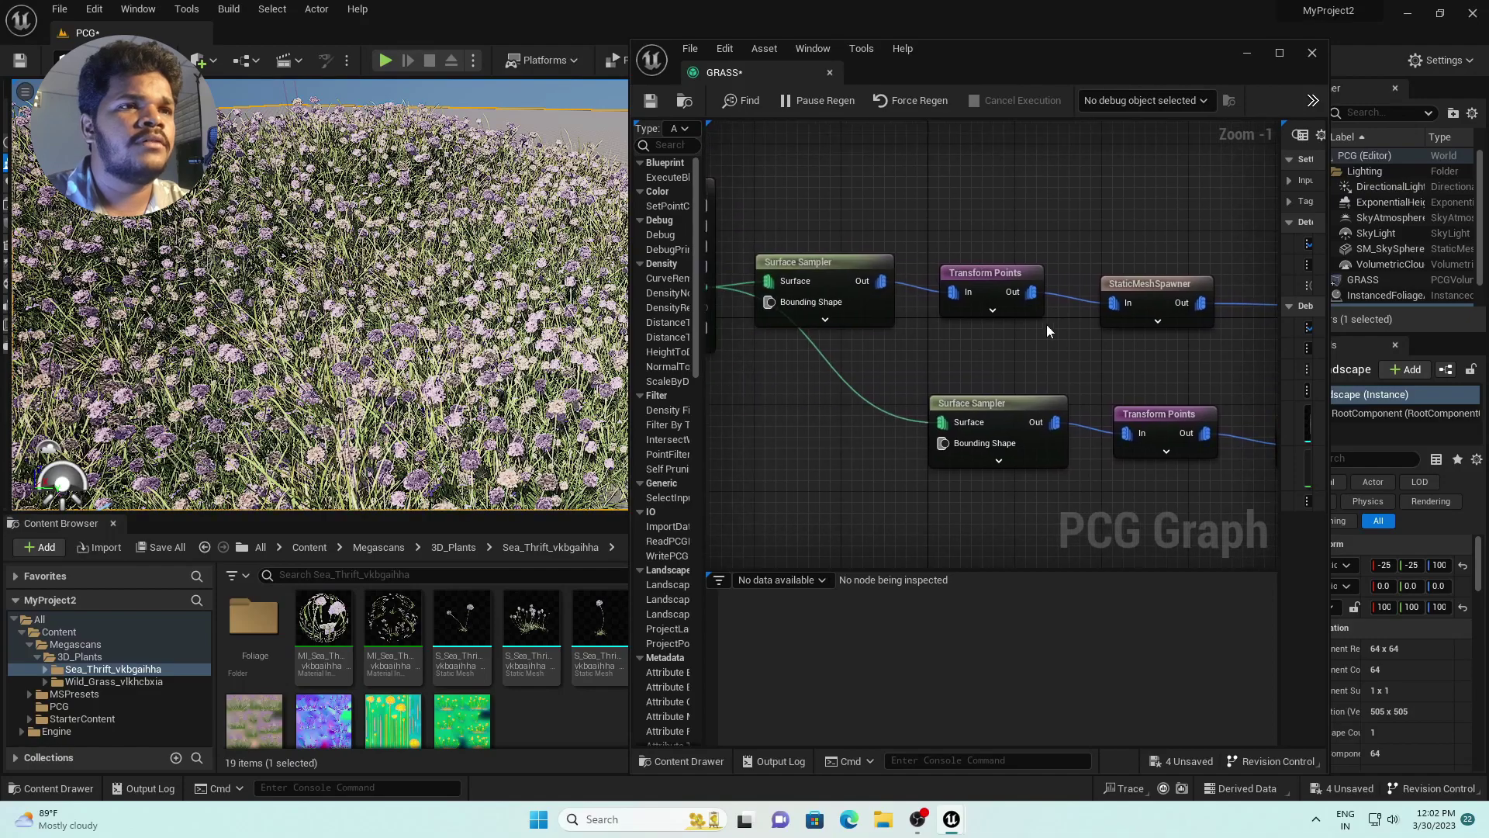
- Set the duplicated Surface Sampler's Points Per Squared Meter to 0.048 to thin out the flowers
click(971, 407)
scroll(448, 296, down, 5)
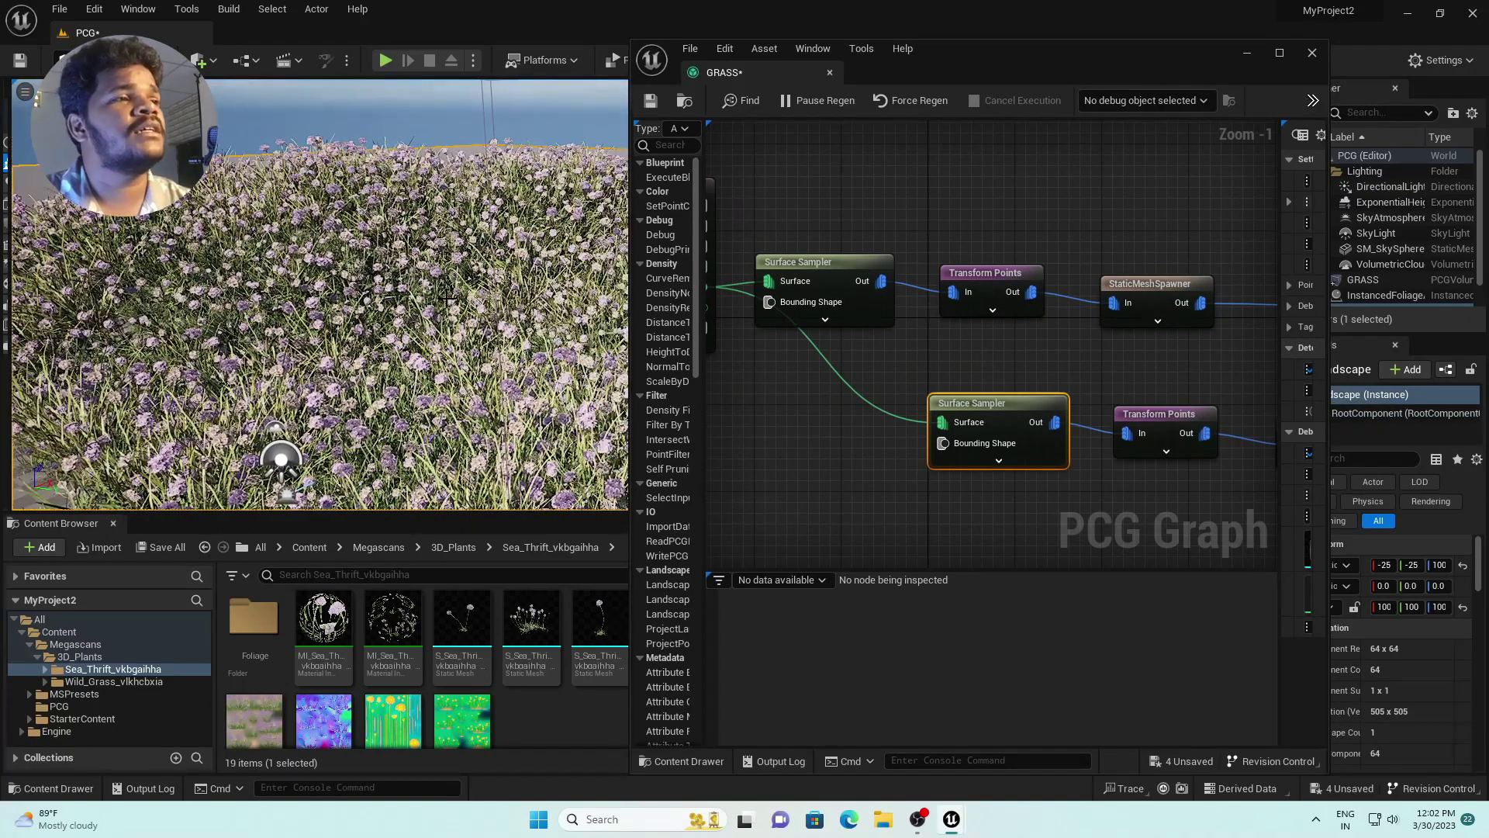
drag(462, 305, 516, 297)
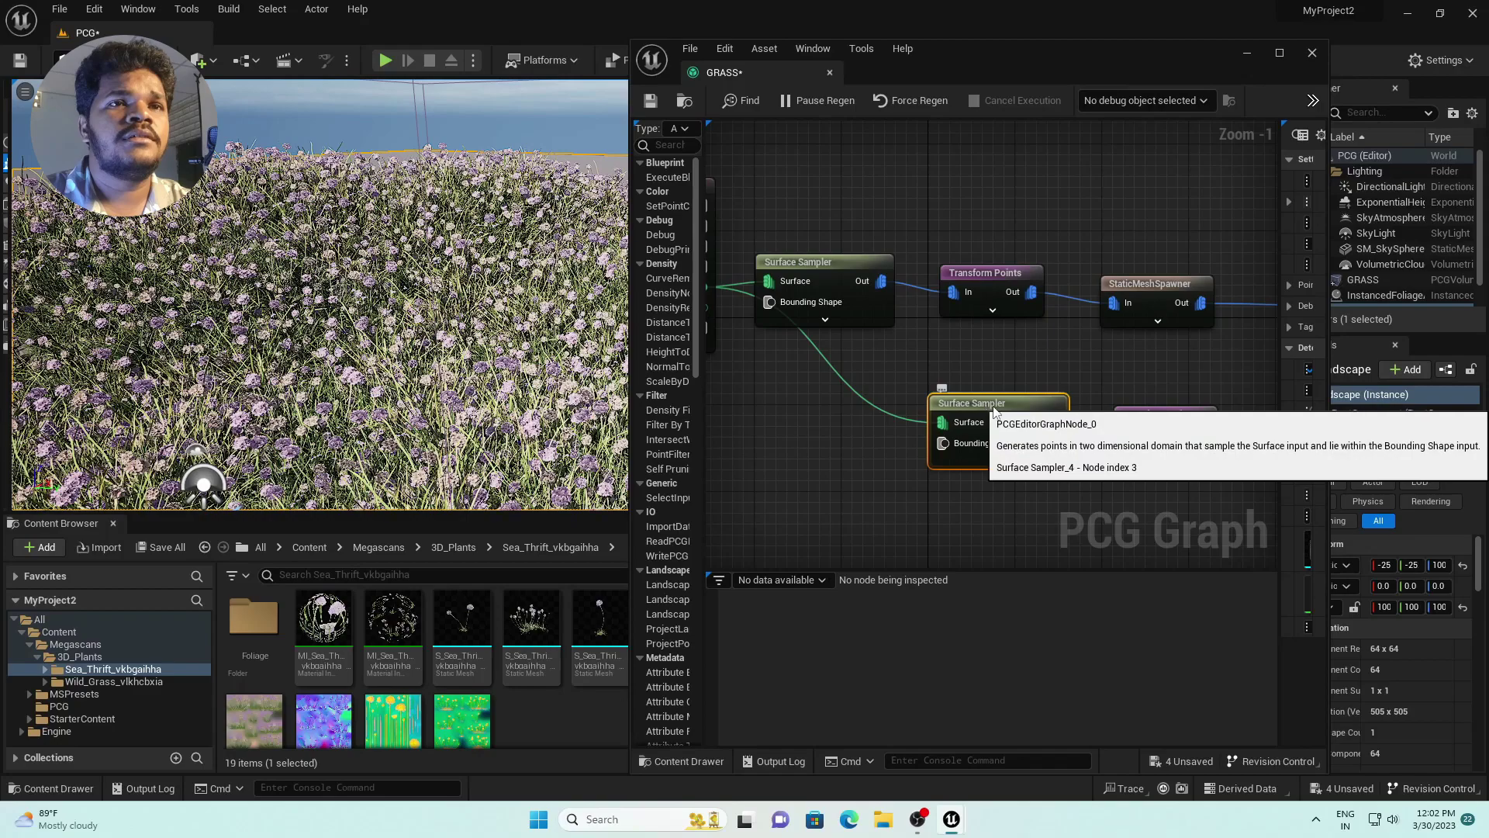
drag(1281, 337, 906, 337)
drag(1059, 57, 1167, 73)
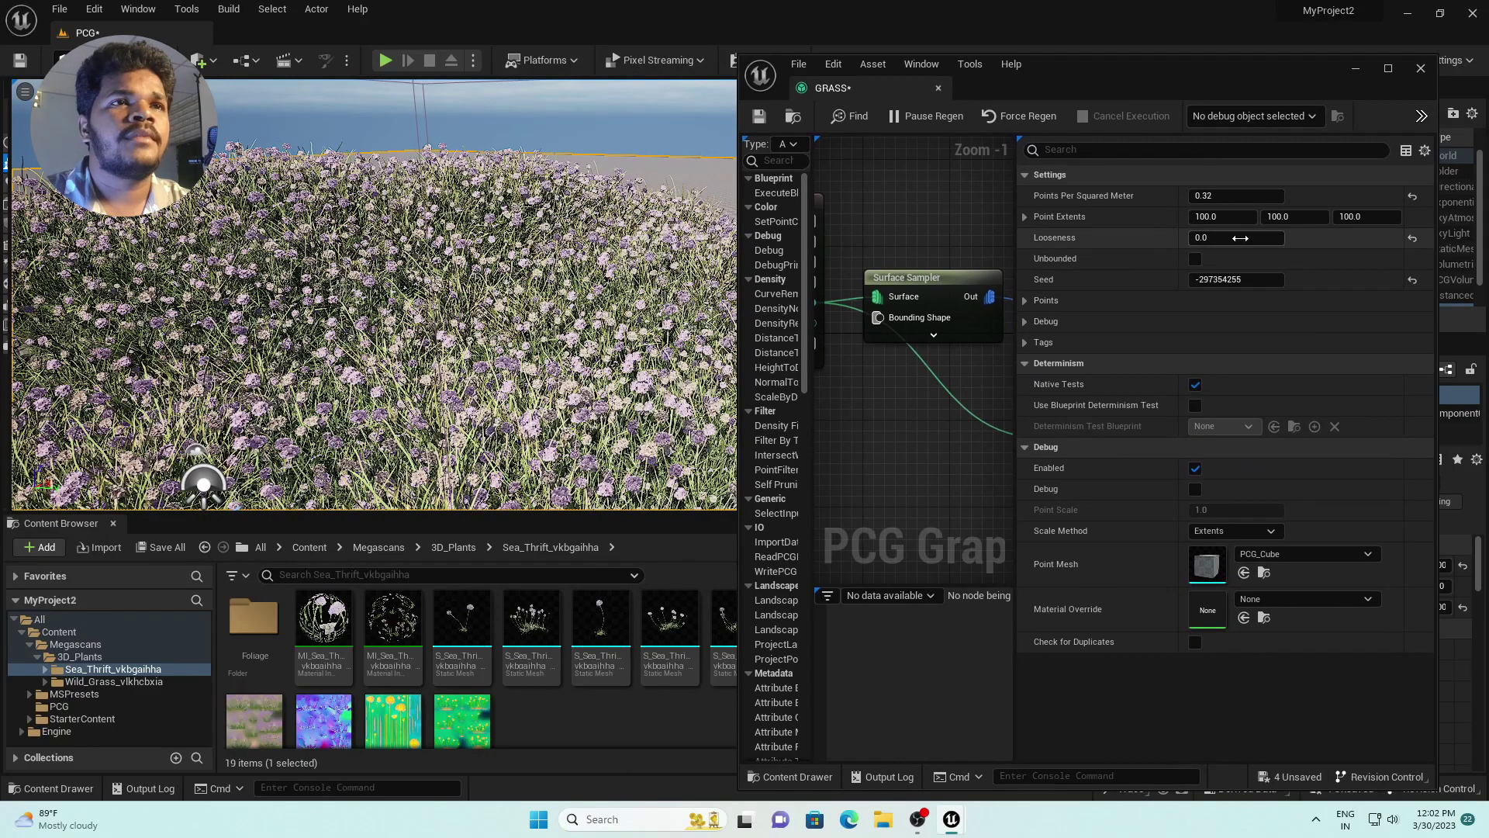
mouse_move(1231, 203)
mouse_down()
mouse_move(1199, 203)
mouse_move(1228, 197)
mouse_up()
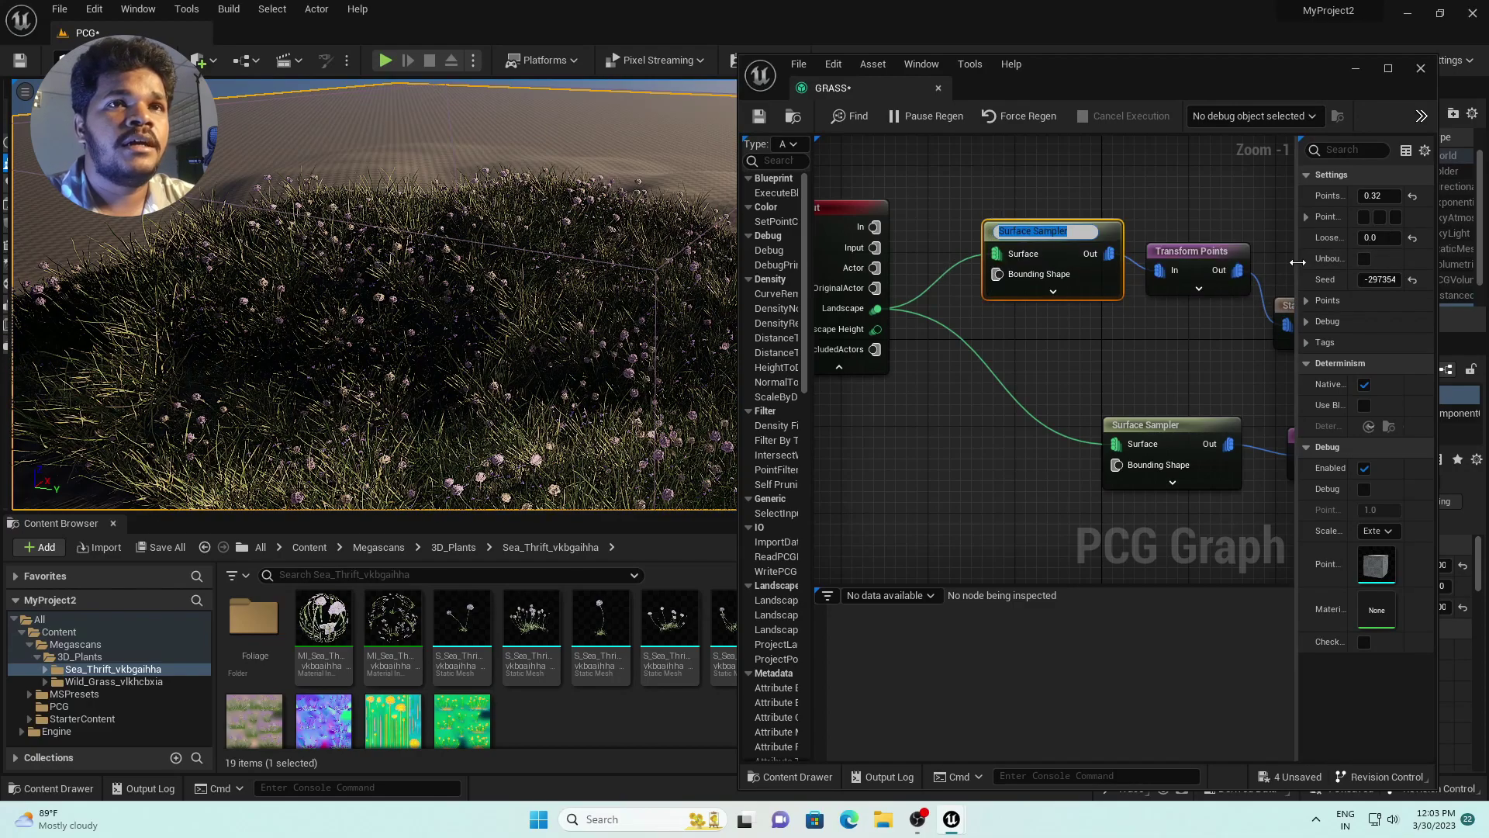
- Set the original Surface Sampler's Points Per Squared Meter to 0.128 and inspect the sparser grass up close
drag(1296, 264, 1129, 231)
drag(1301, 197, 1260, 197)
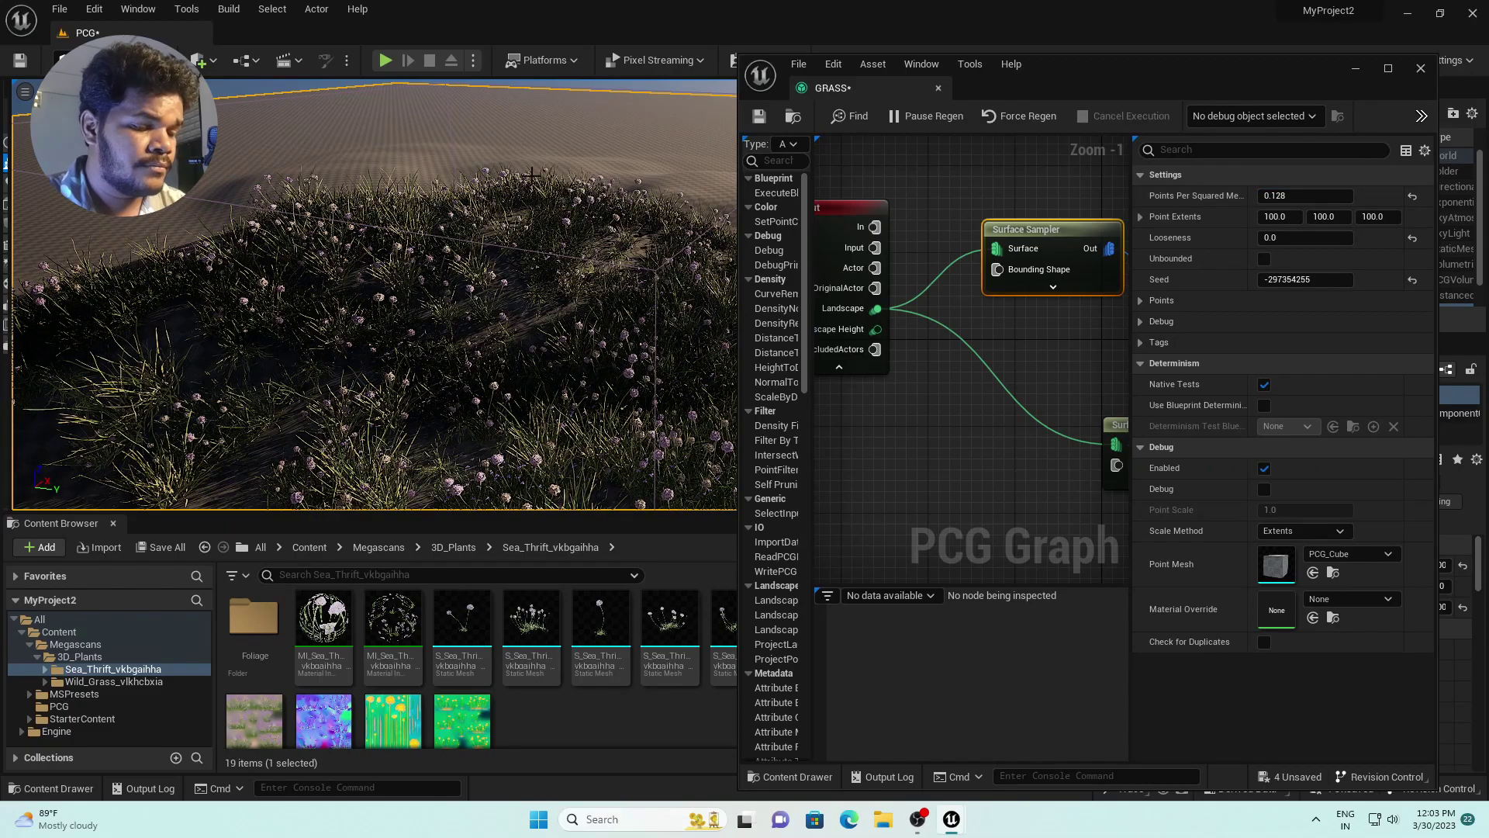
click(532, 176)
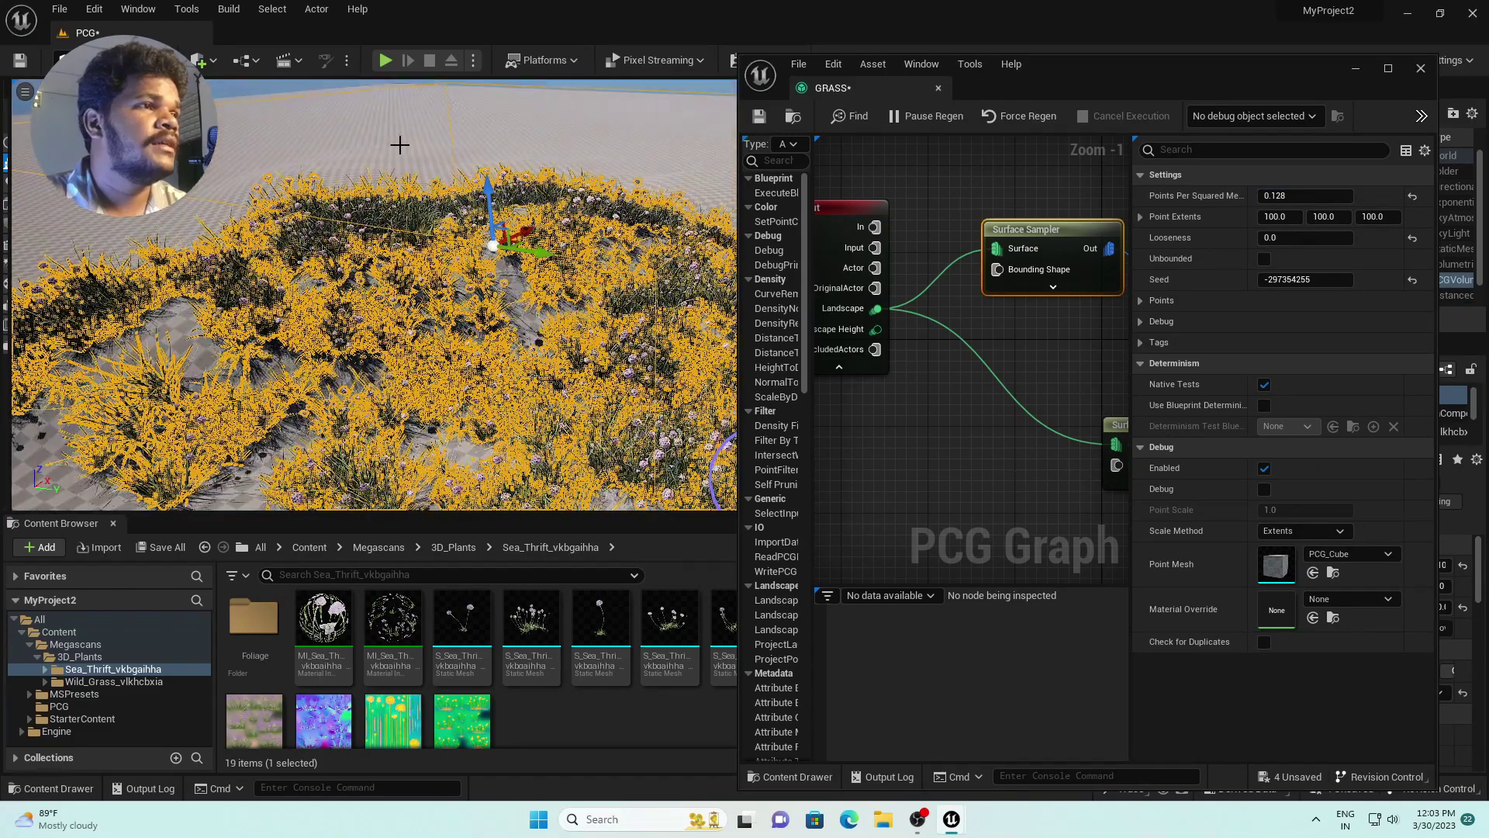
click(400, 145)
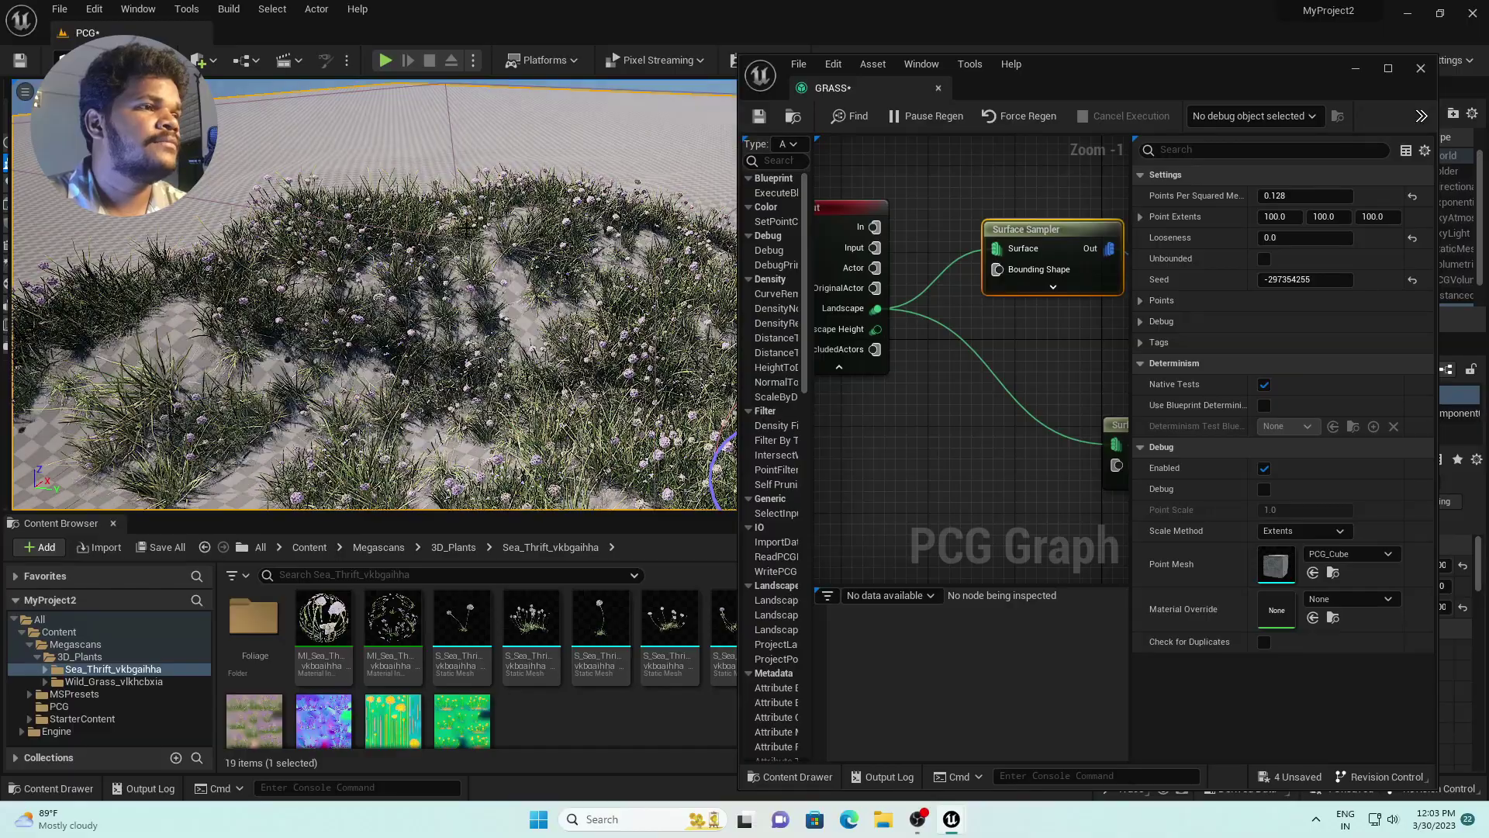
right_drag(450, 219, 477, 310)
key(w)
key(w)
right_click(477, 313)
click(501, 168)
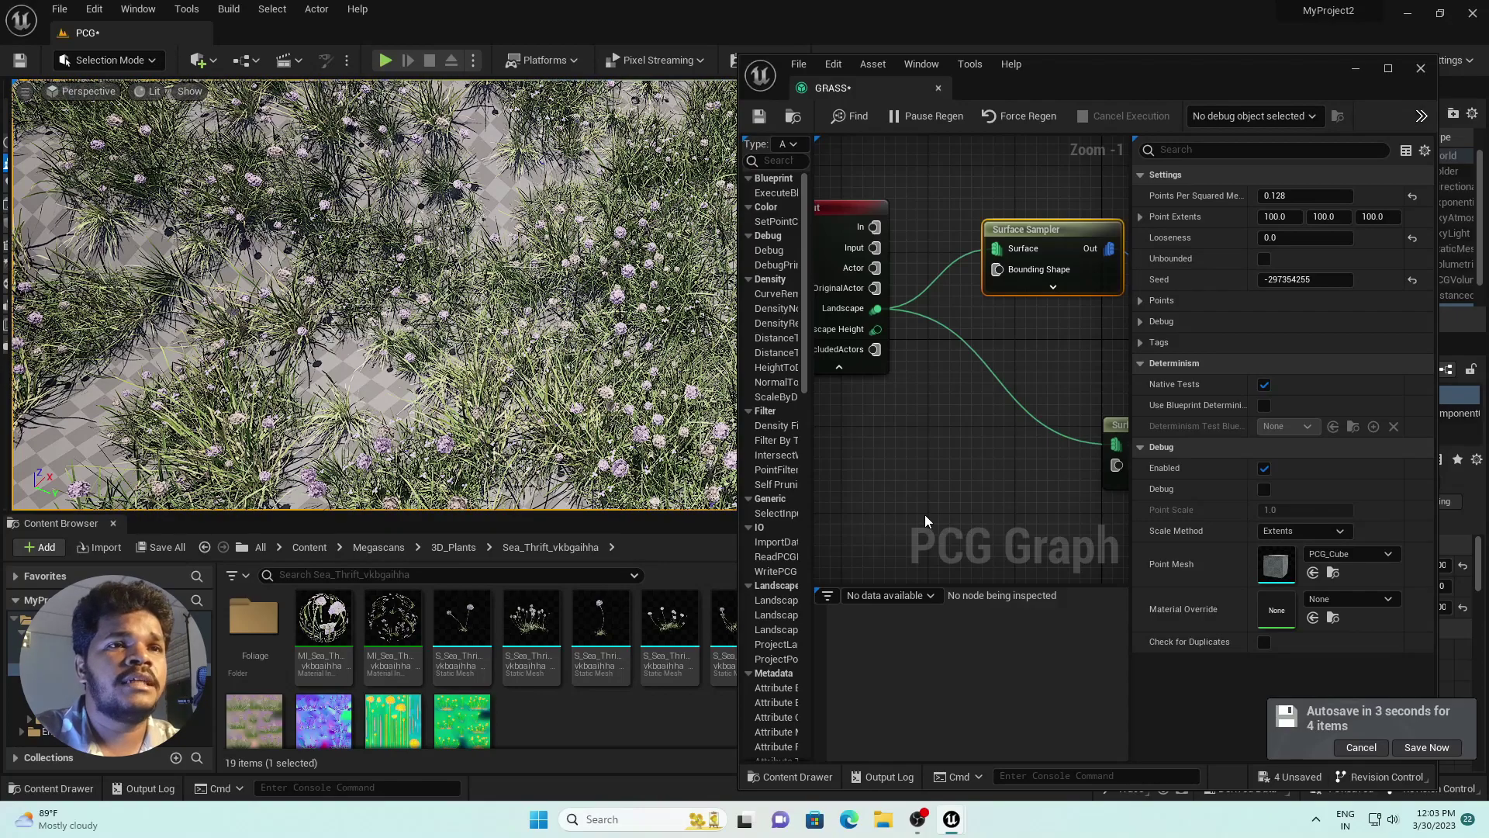
- Vary the duplicated Surface Sampler's Seed to redistribute the flowers, viewing them up close and ending at -274409119
right_drag(1081, 351, 985, 439)
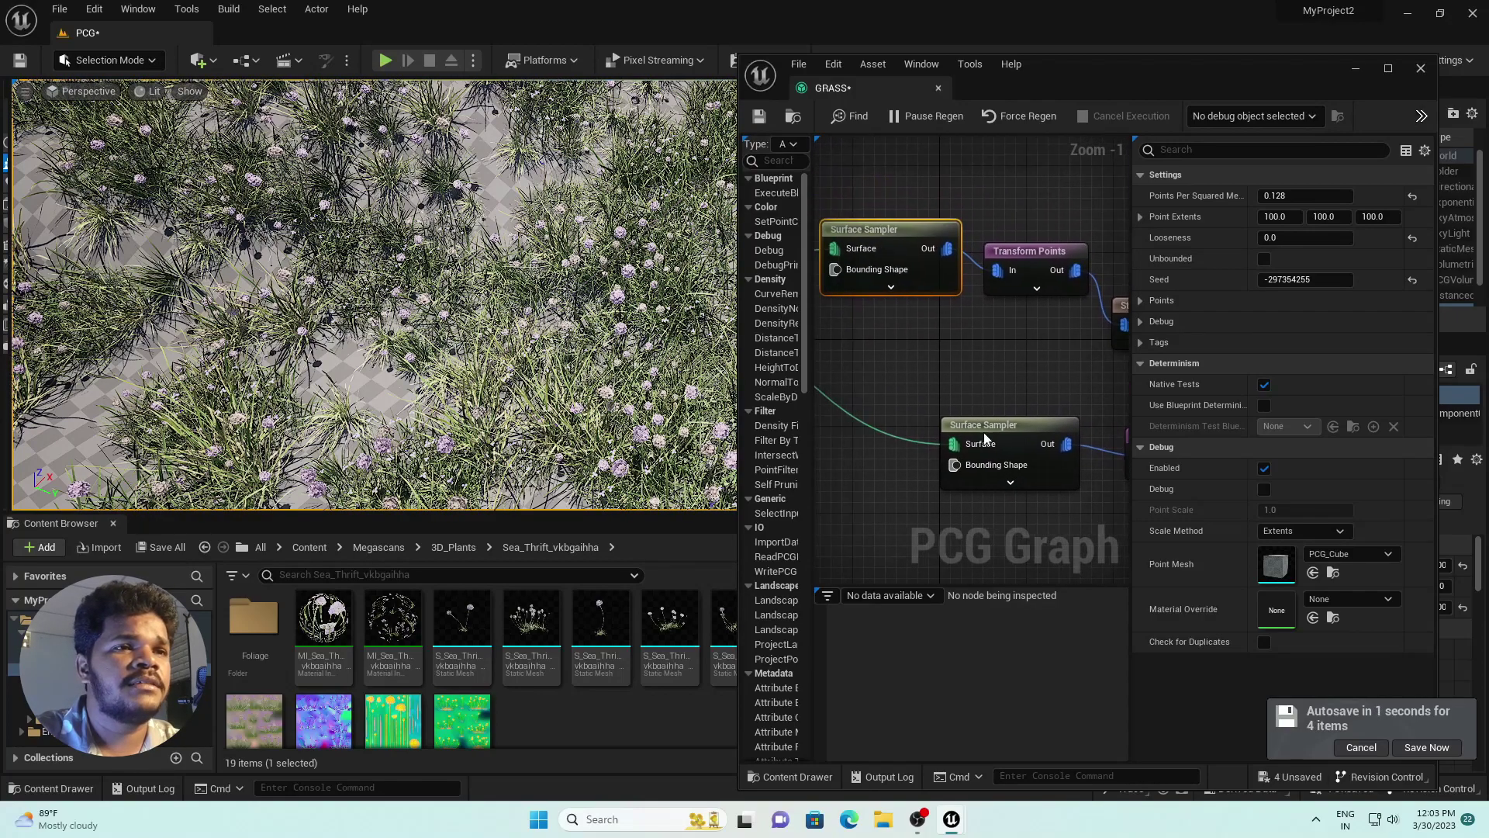
click(986, 431)
right_drag(1052, 391, 953, 327)
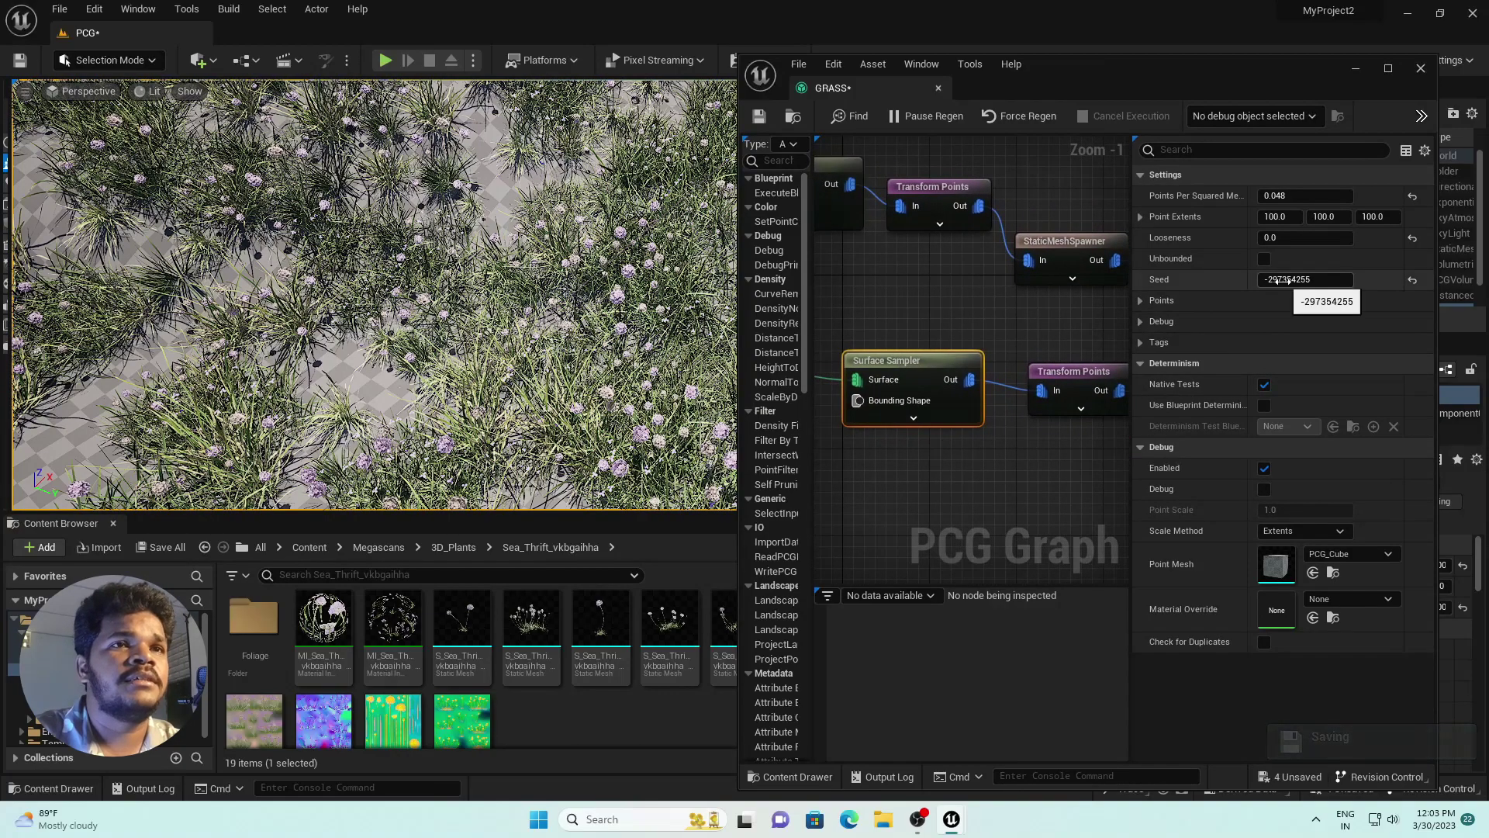
drag(1288, 281, 1292, 281)
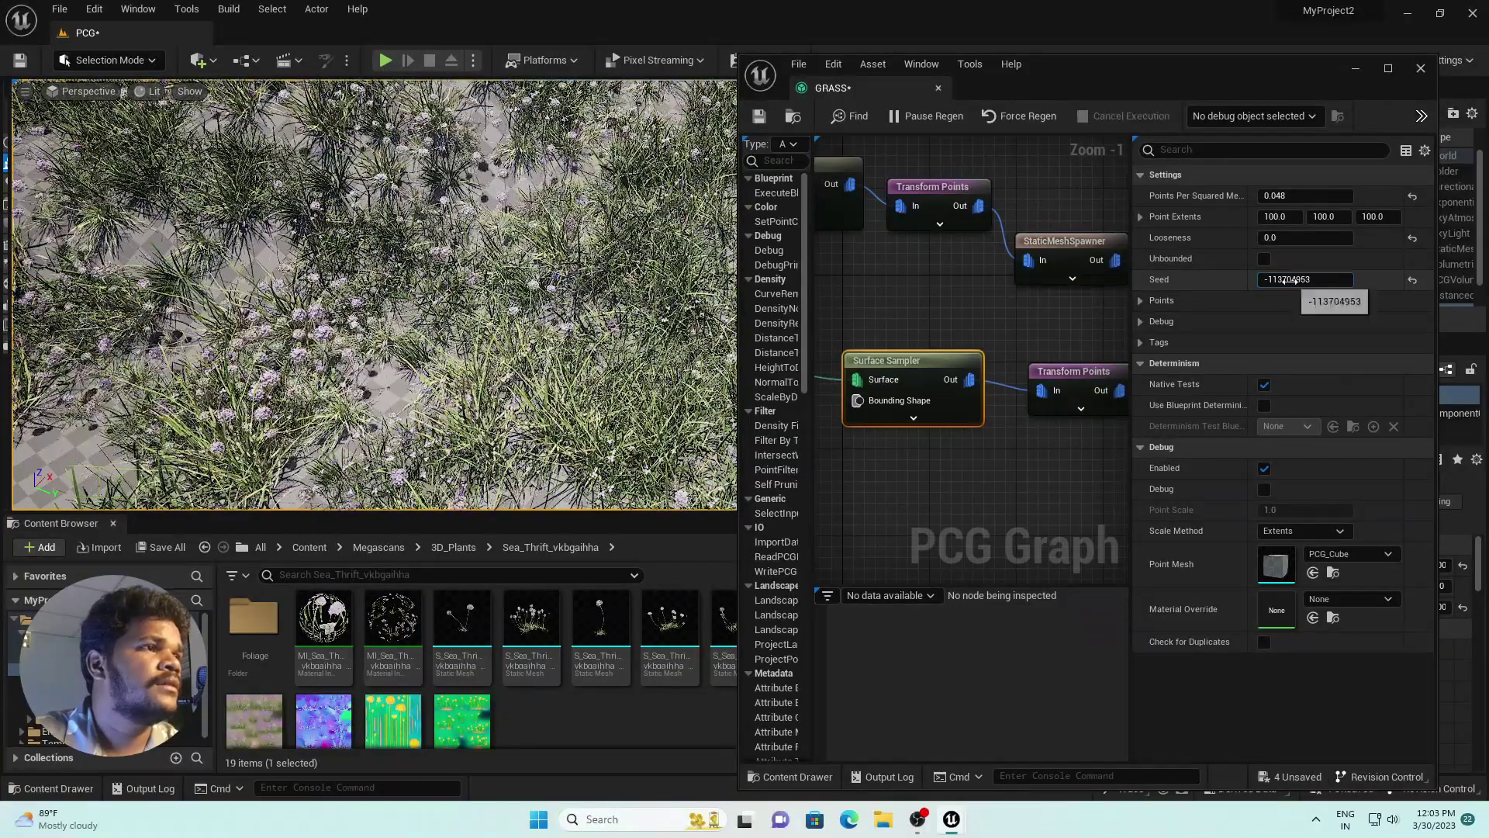
key(w)
right_drag(374, 294, 374, 330)
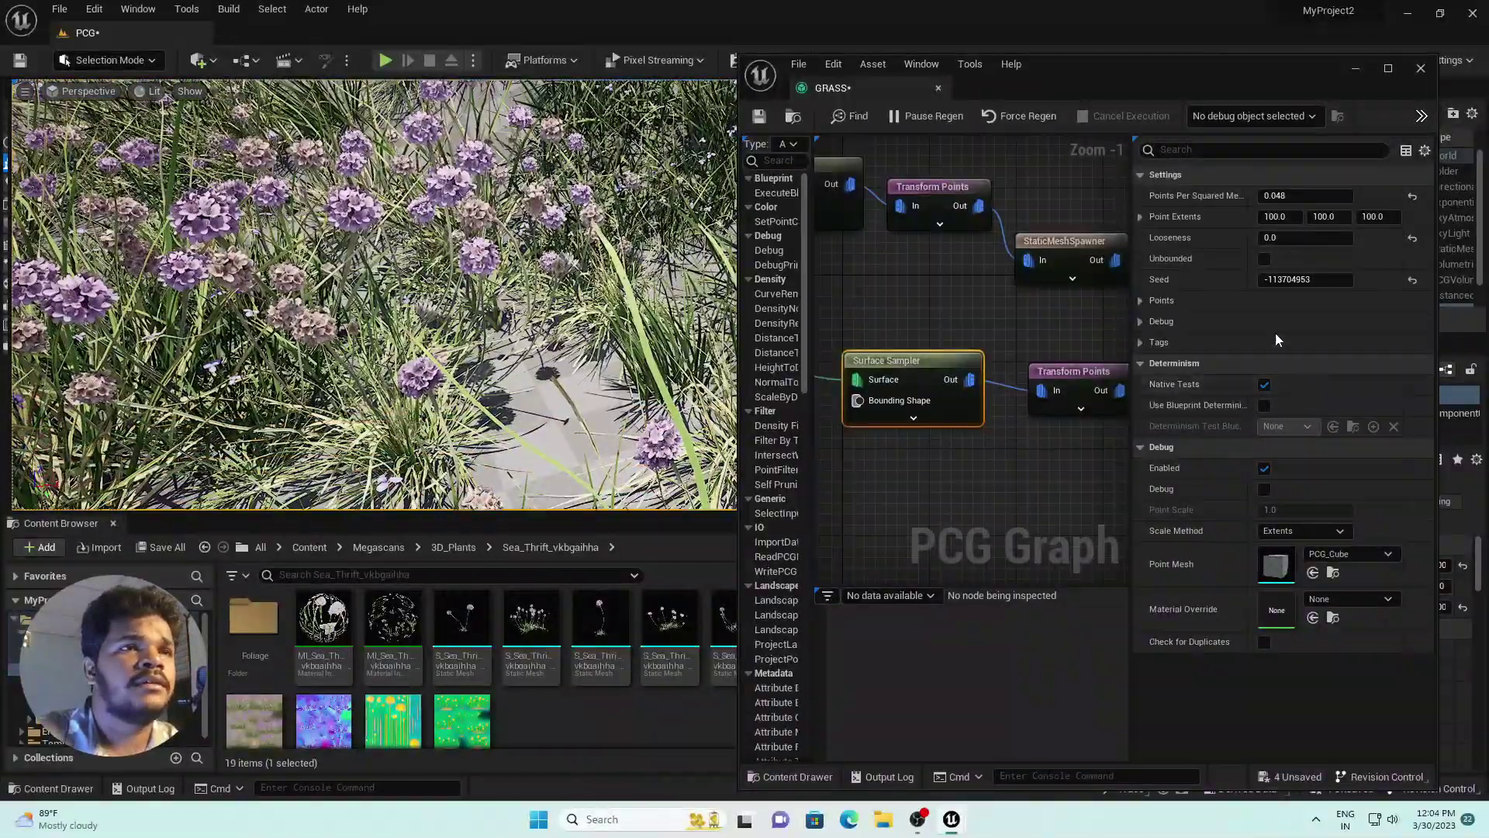
drag(1289, 280, 1277, 280)
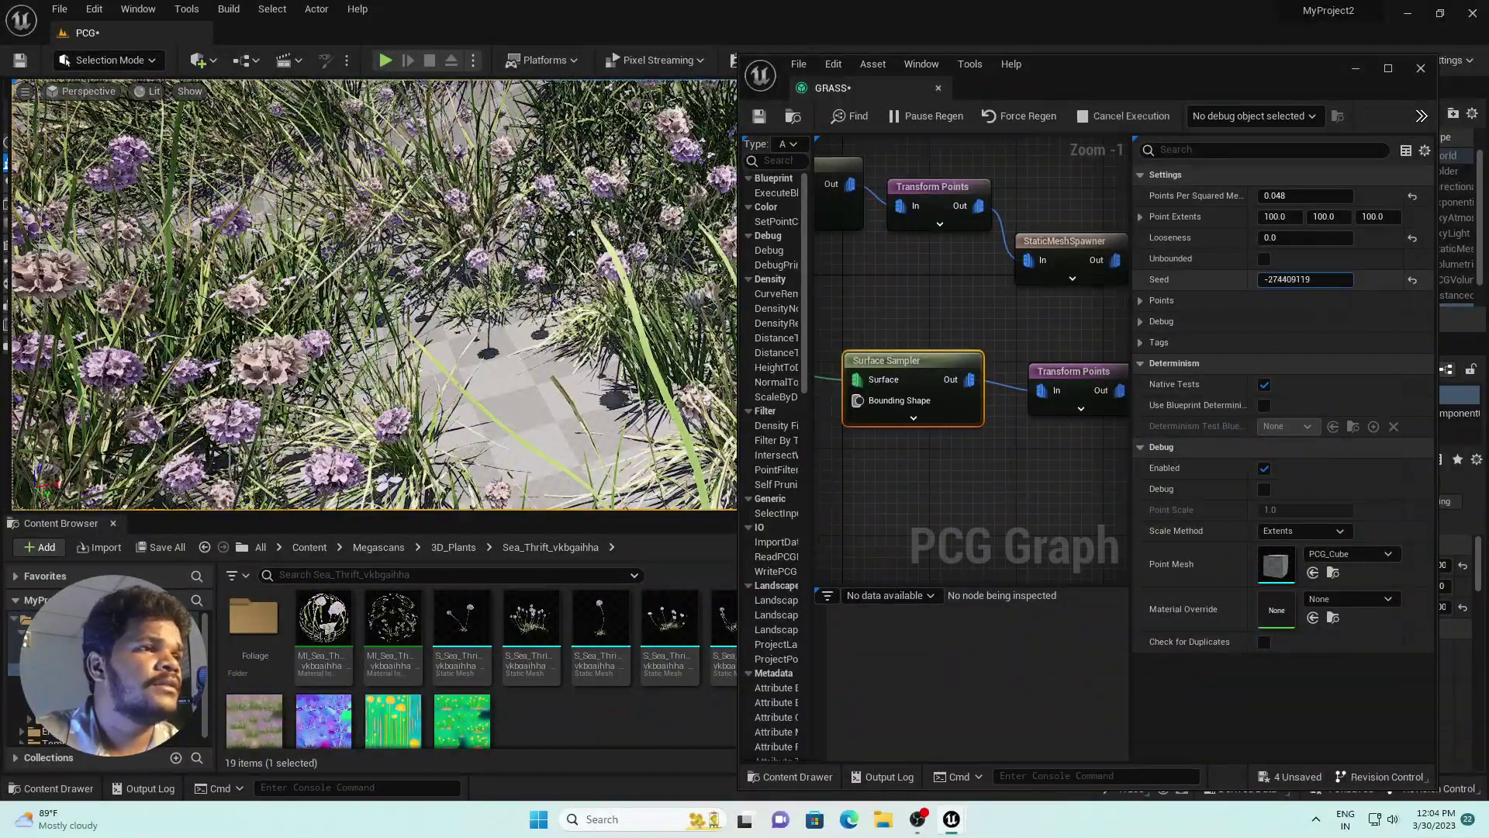
- Set the duplicated Surface Sampler's Points Per Squared Meter to 0.168 and check the denser flowers from farther away and up close
key(s)
mouse_move(634, 315)
right_down()
mouse_move(565, 289)
mouse_move(653, 329)
right_up()
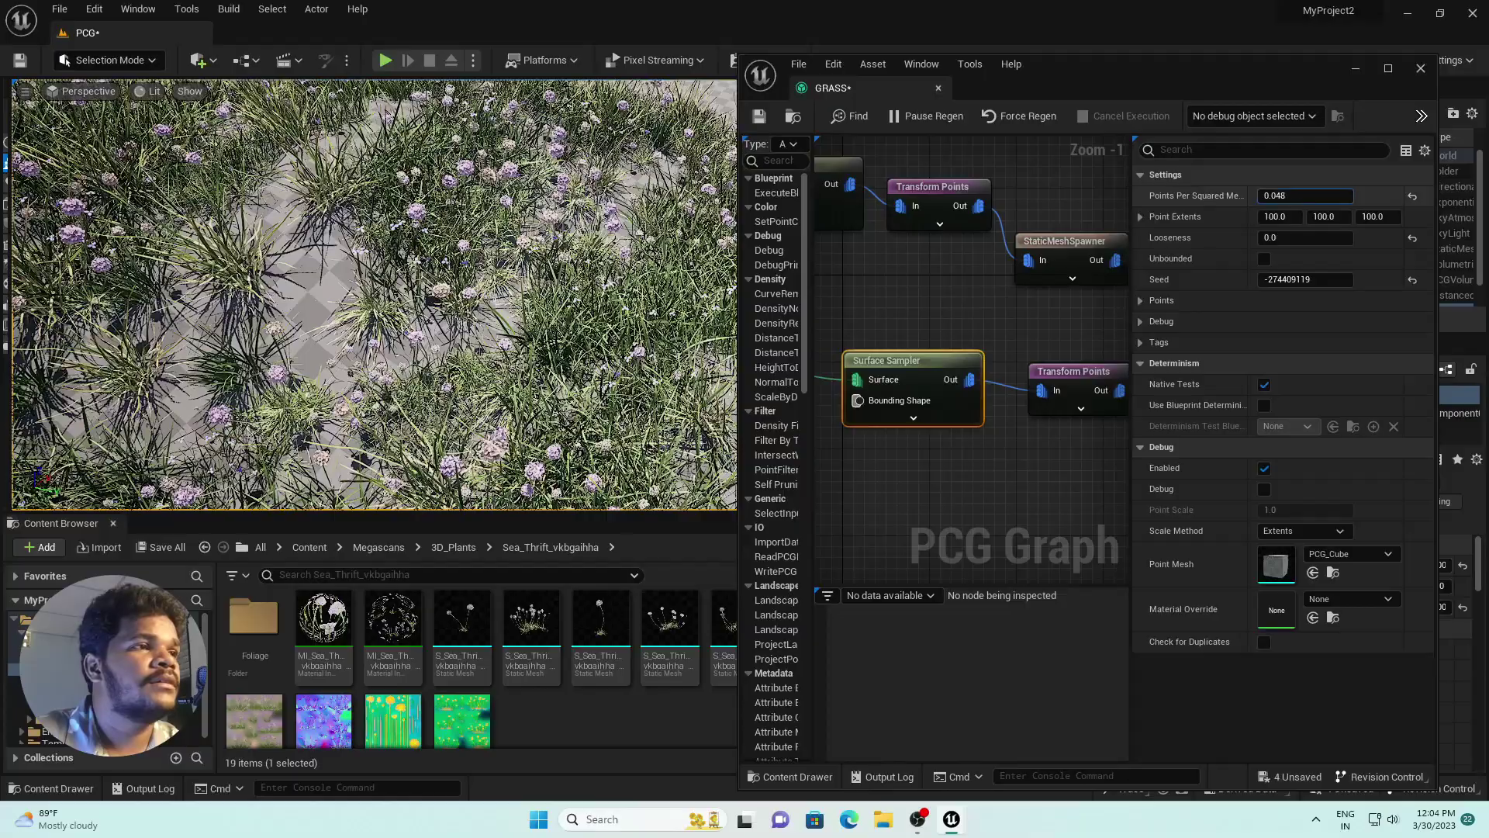
drag(1294, 197, 1346, 196)
right_drag(452, 313, 497, 344)
key(w)
key(s)
- Maximize the GRASS graph editor and widen the node graph area to review both spawner branches
click(1390, 69)
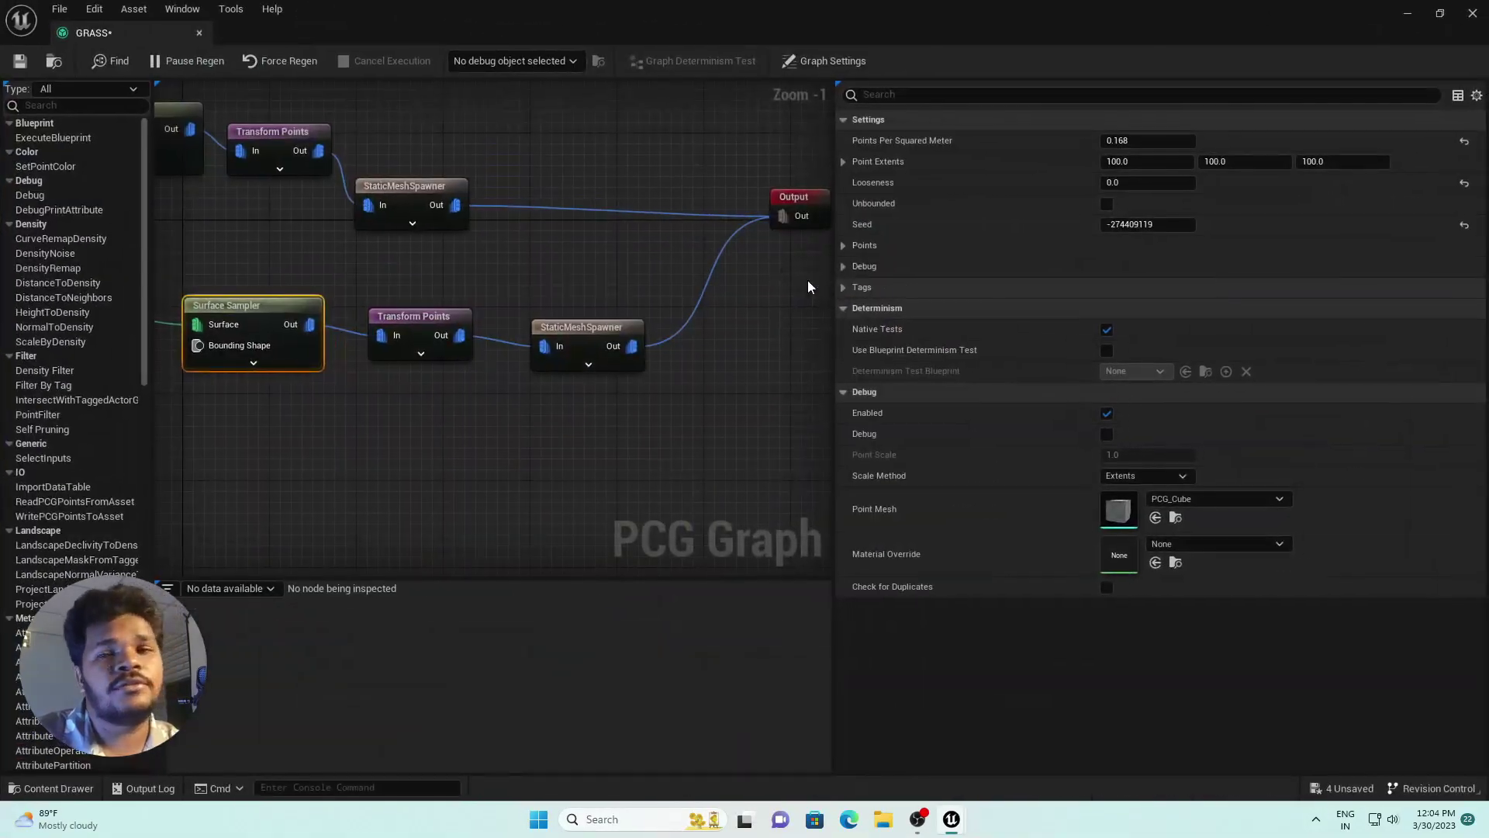
drag(834, 333, 1227, 333)
scroll(621, 310, down, 1)
click(849, 244)
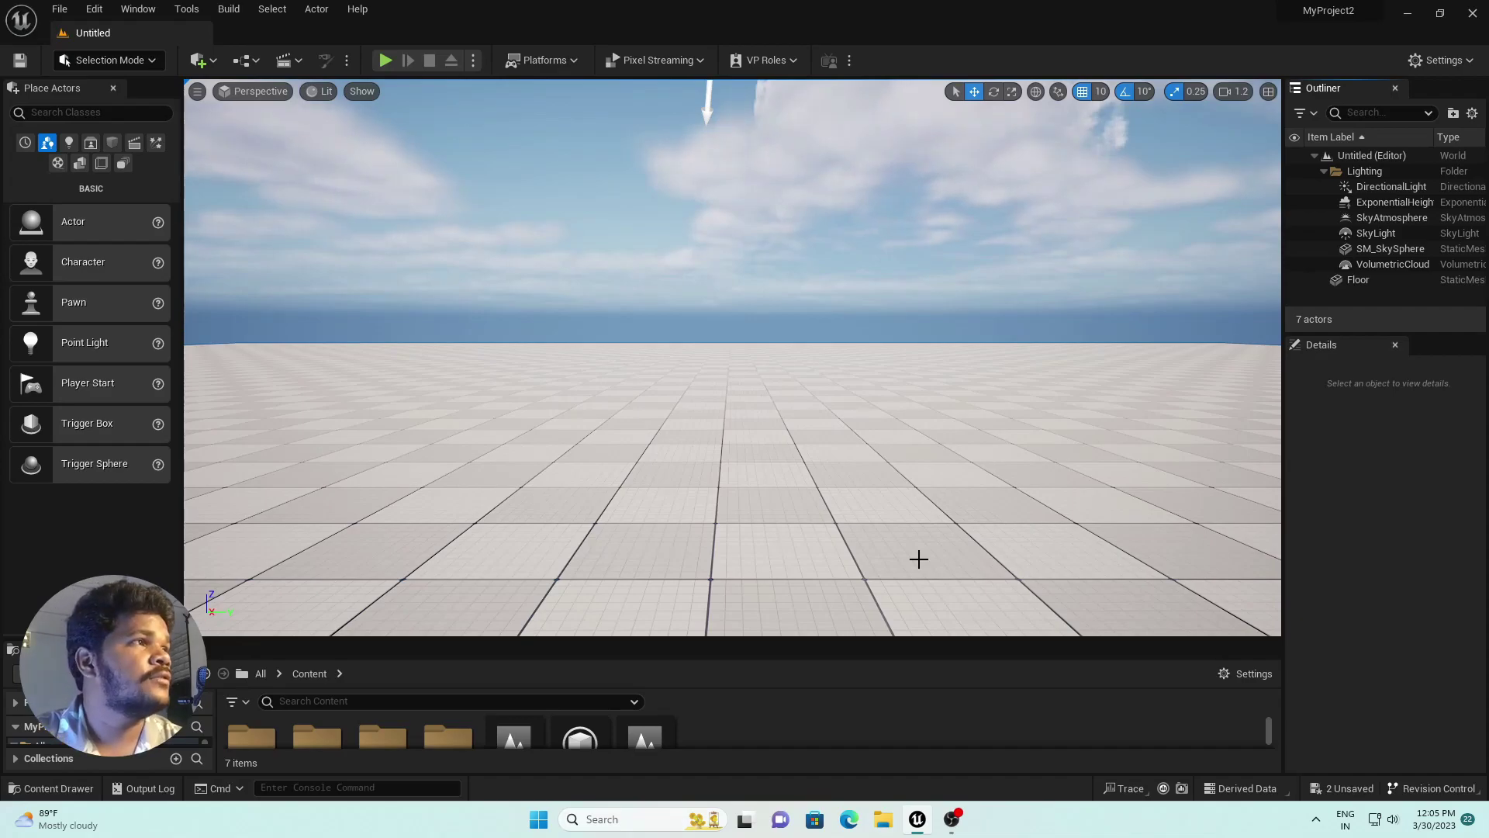
- Find the Substrate options in the Project Settings and enable Substrate materials (Experimental)
click(93, 10)
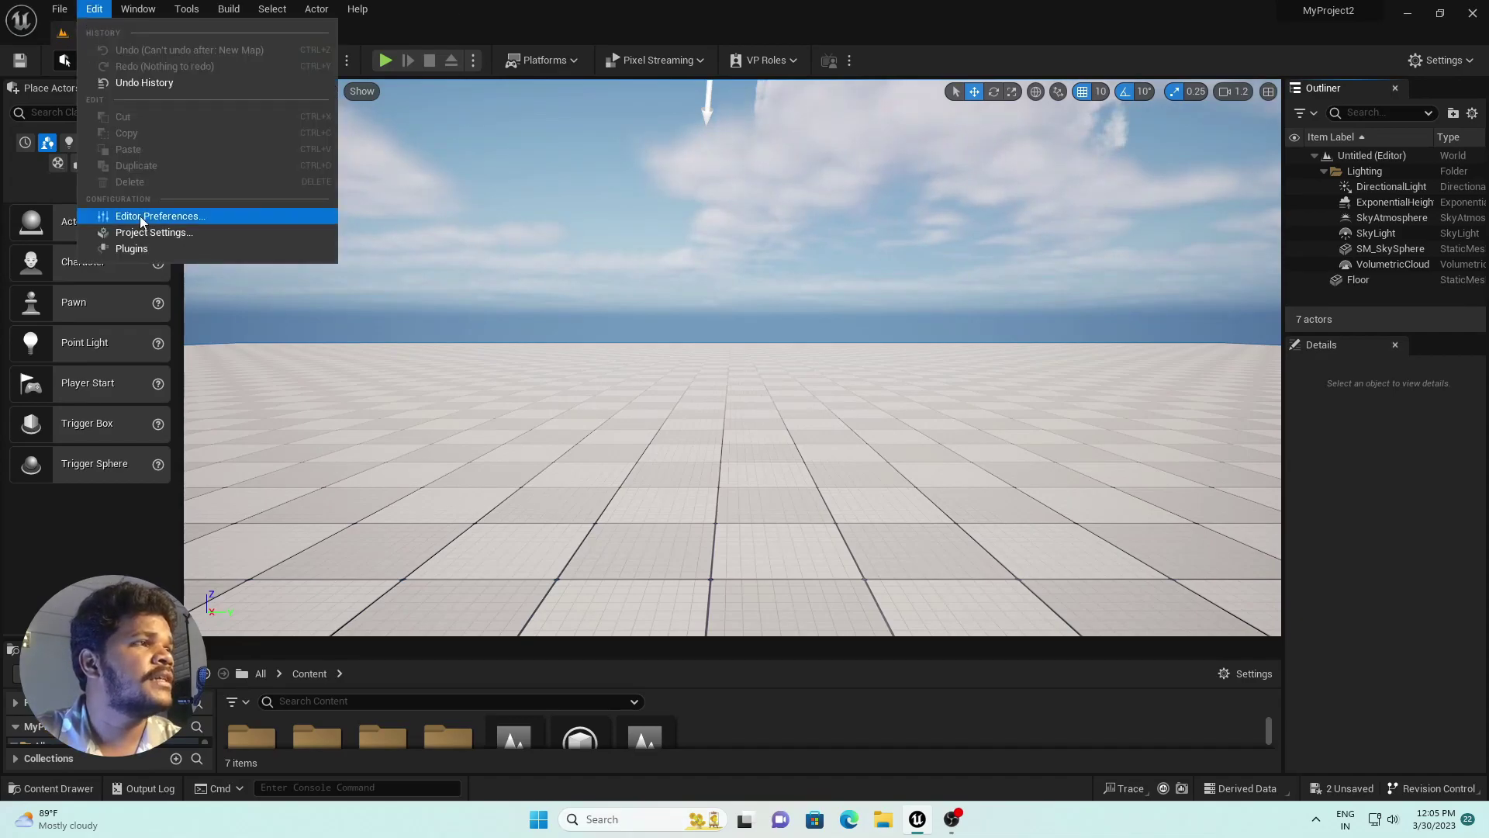
click(151, 232)
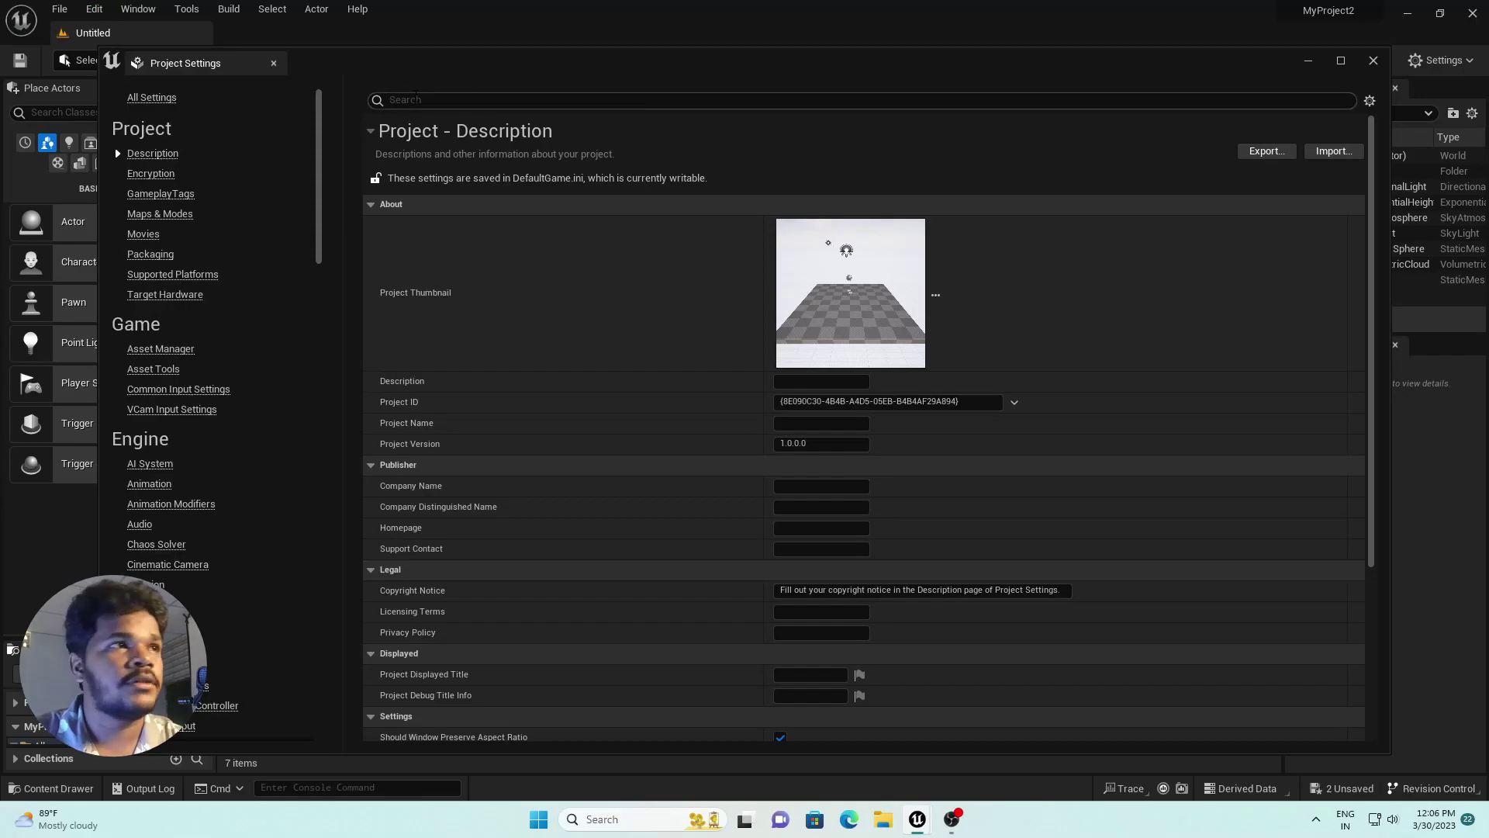
text(SUBSTRA)
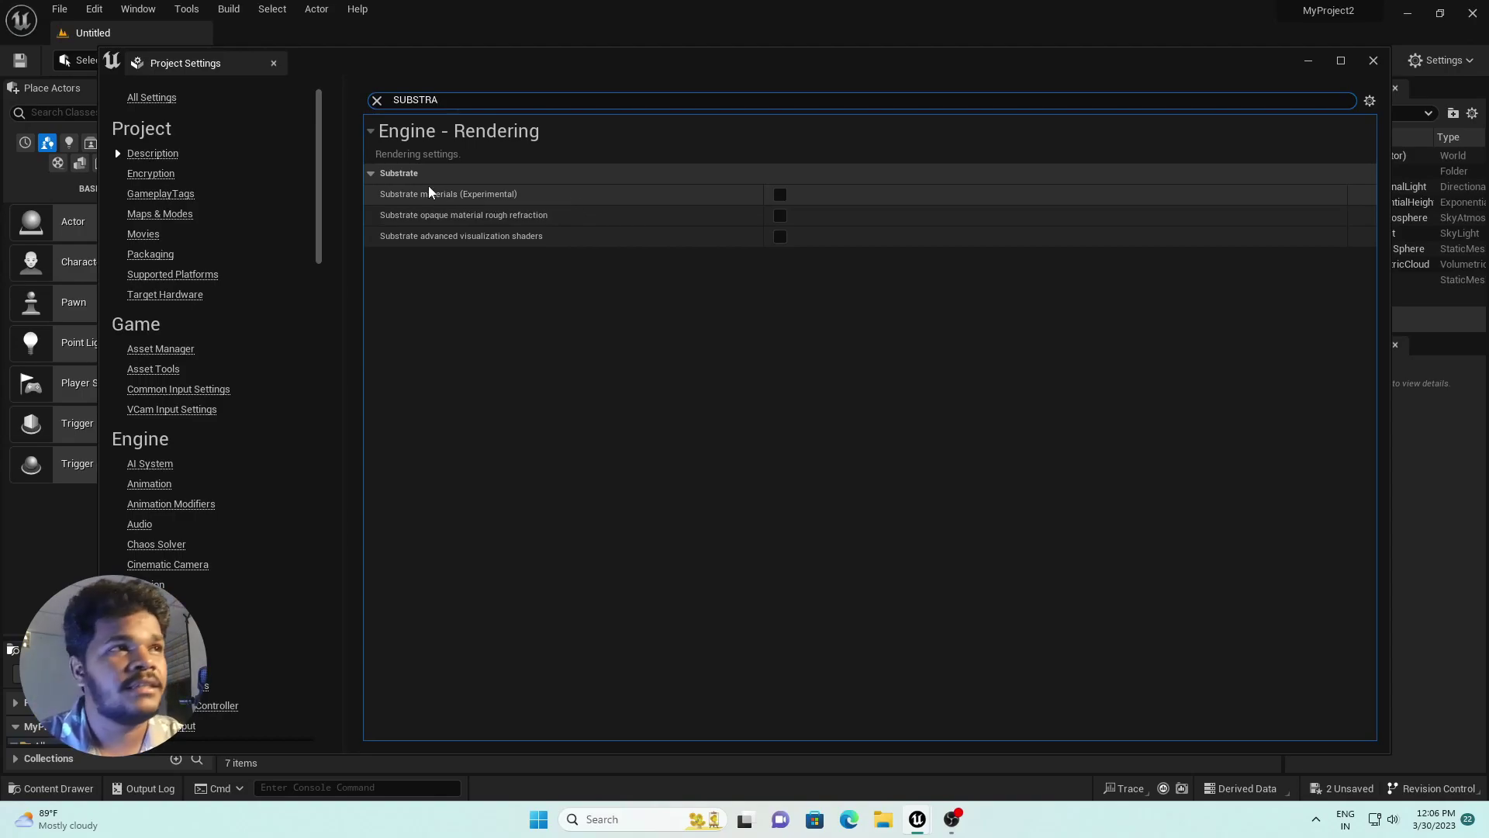
click(780, 195)
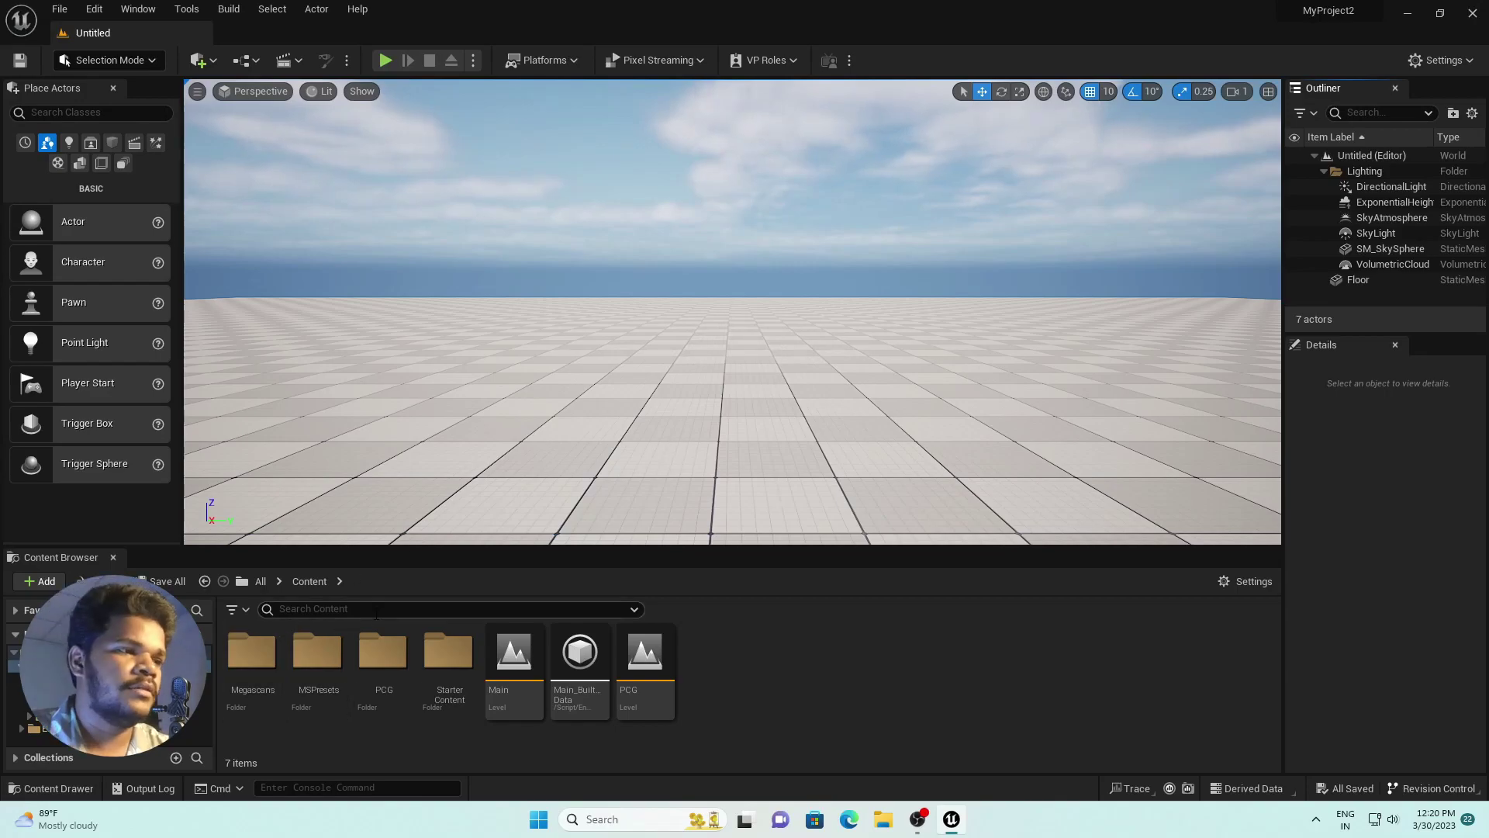
- Create a folder named SUBSTRATE in the Content folder and open it
right_click(769, 682)
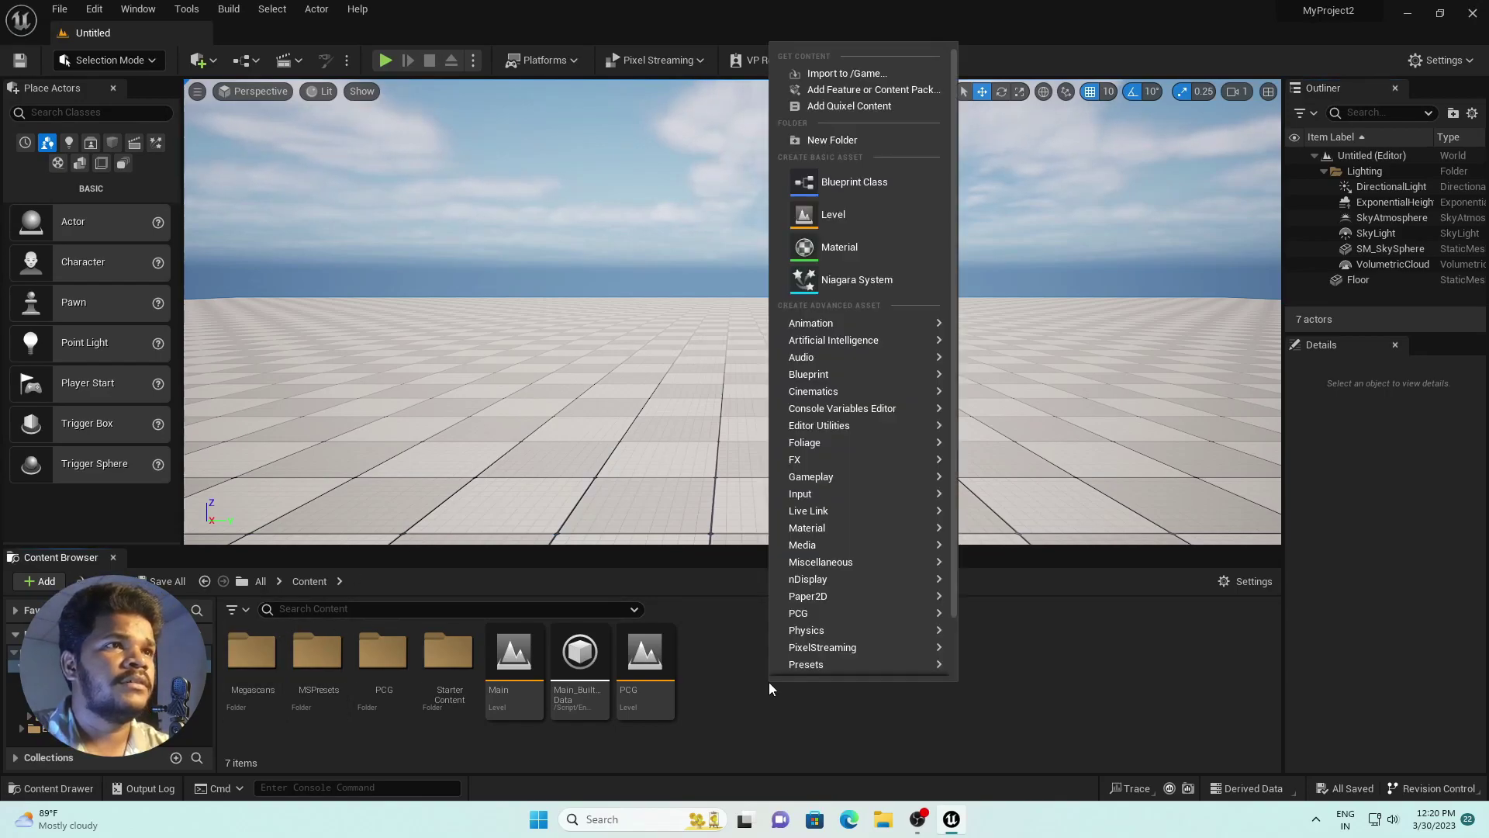
click(826, 143)
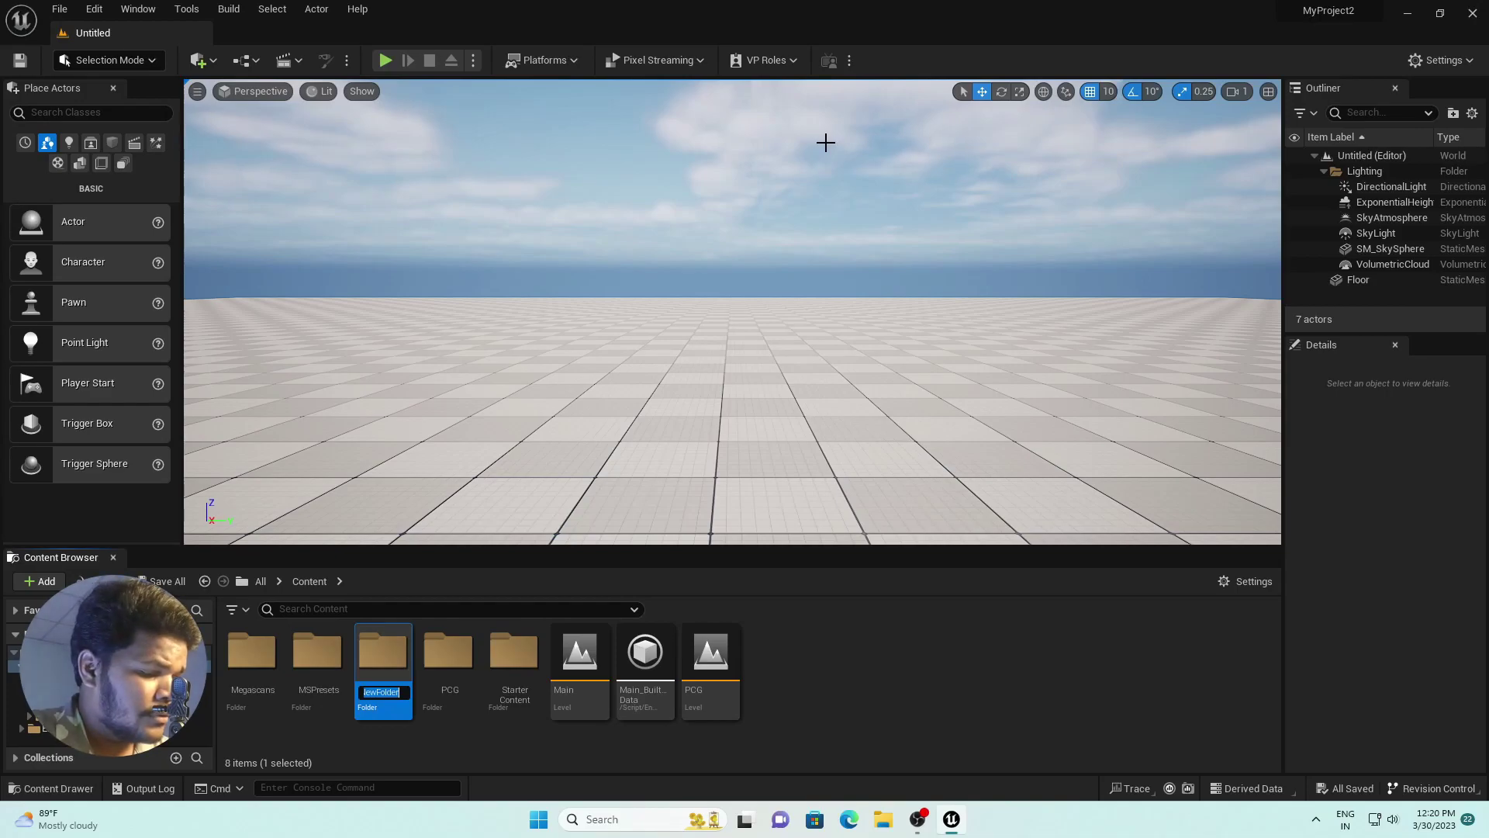
text(S)
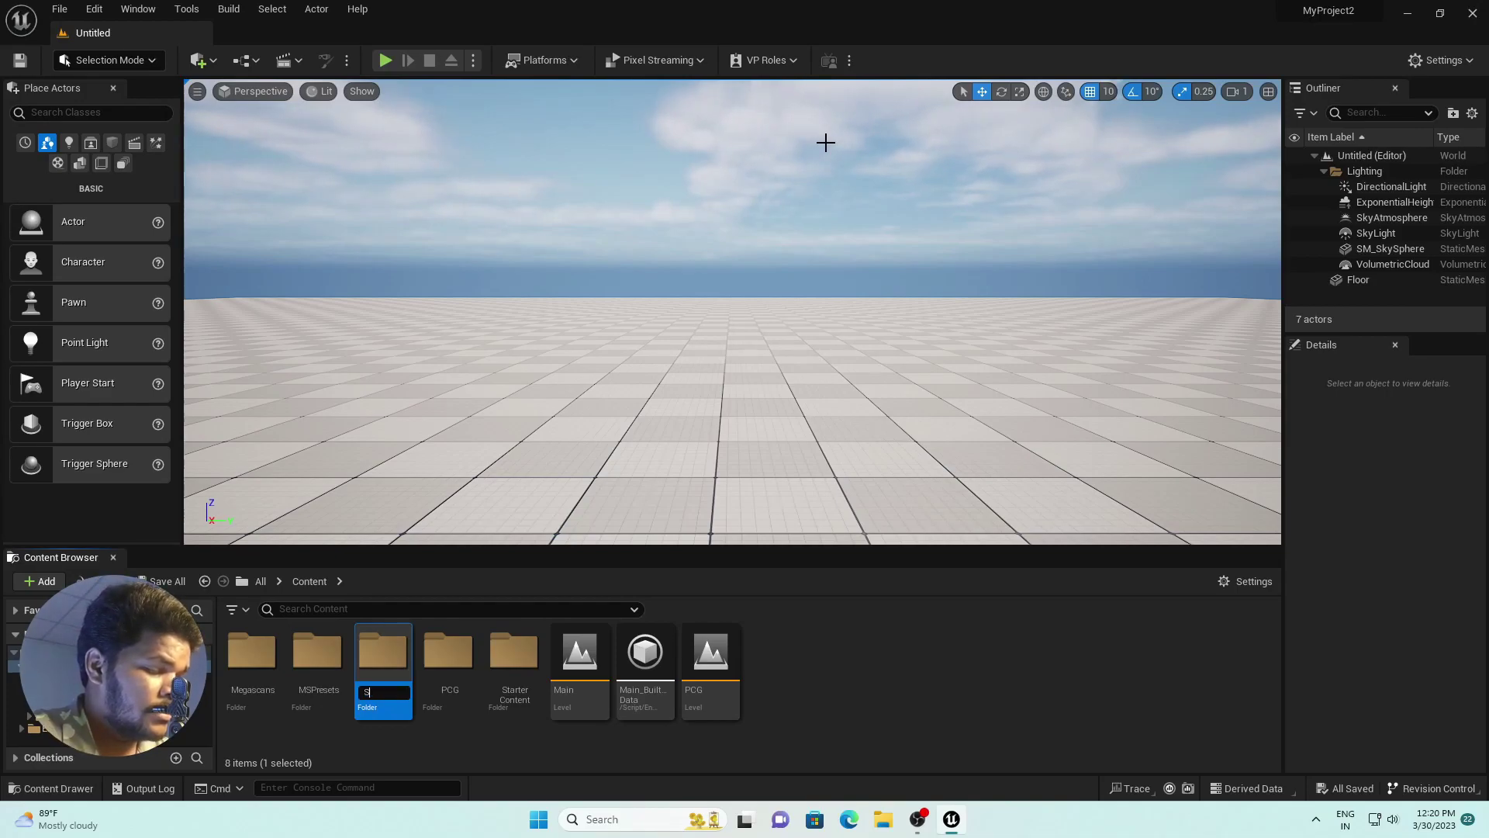
text(UBSTRATE)
key(Return)
key(Return)
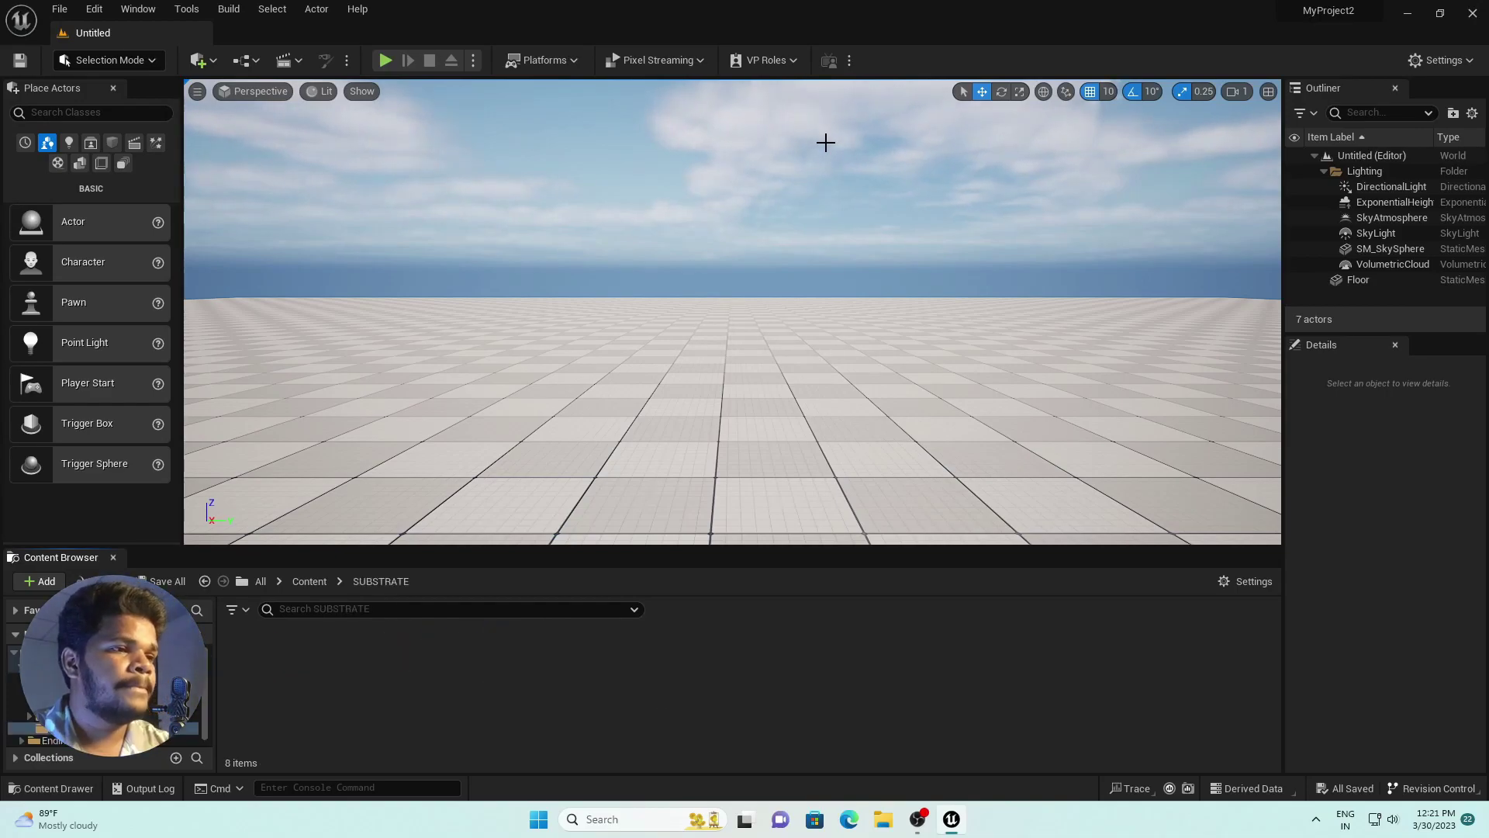
- Create a new material with its default name in the SUBSTRATE folder and open it in the material editor
right_click(411, 681)
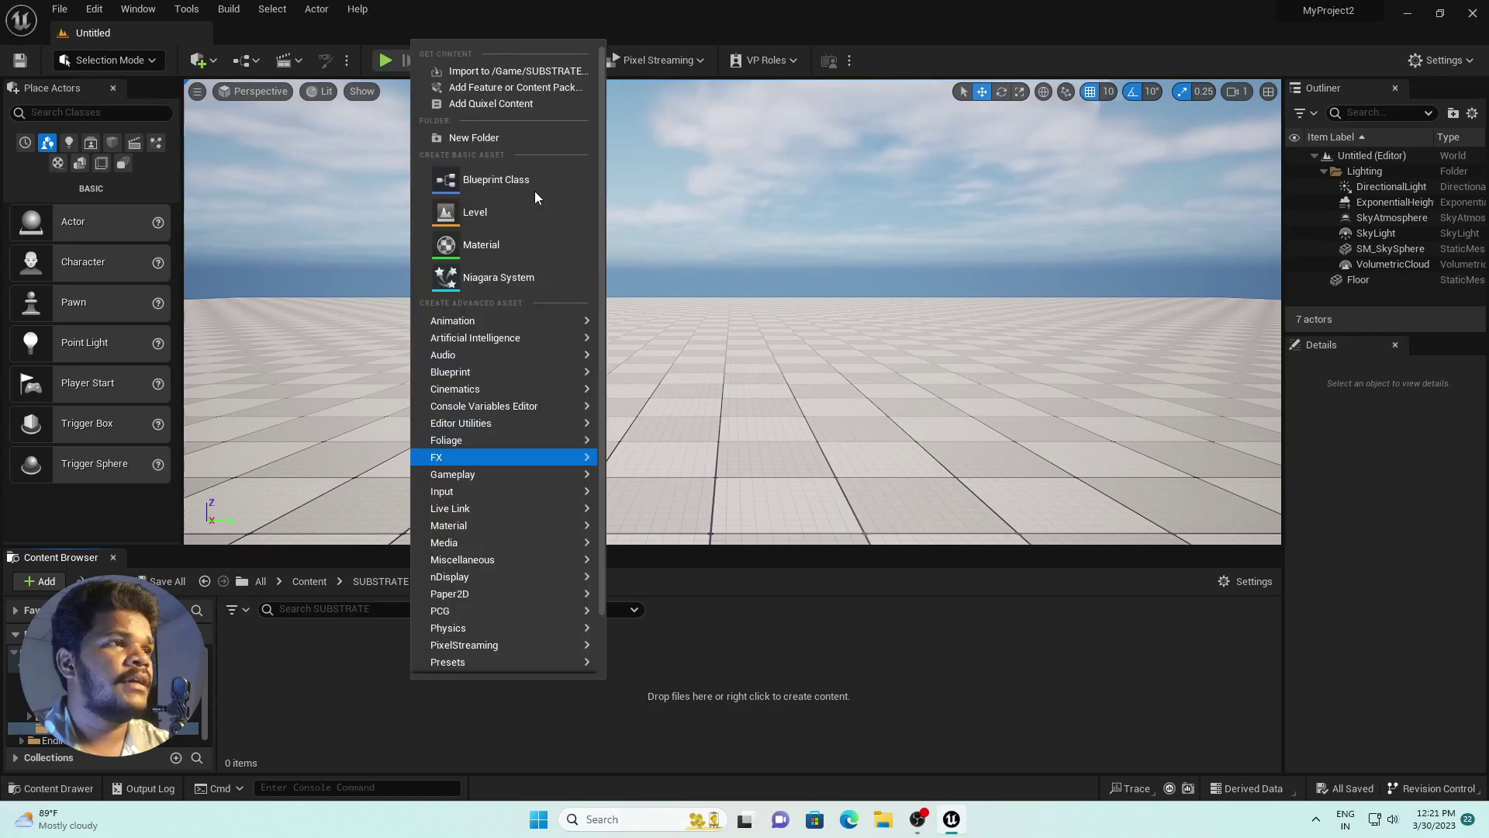
click(524, 235)
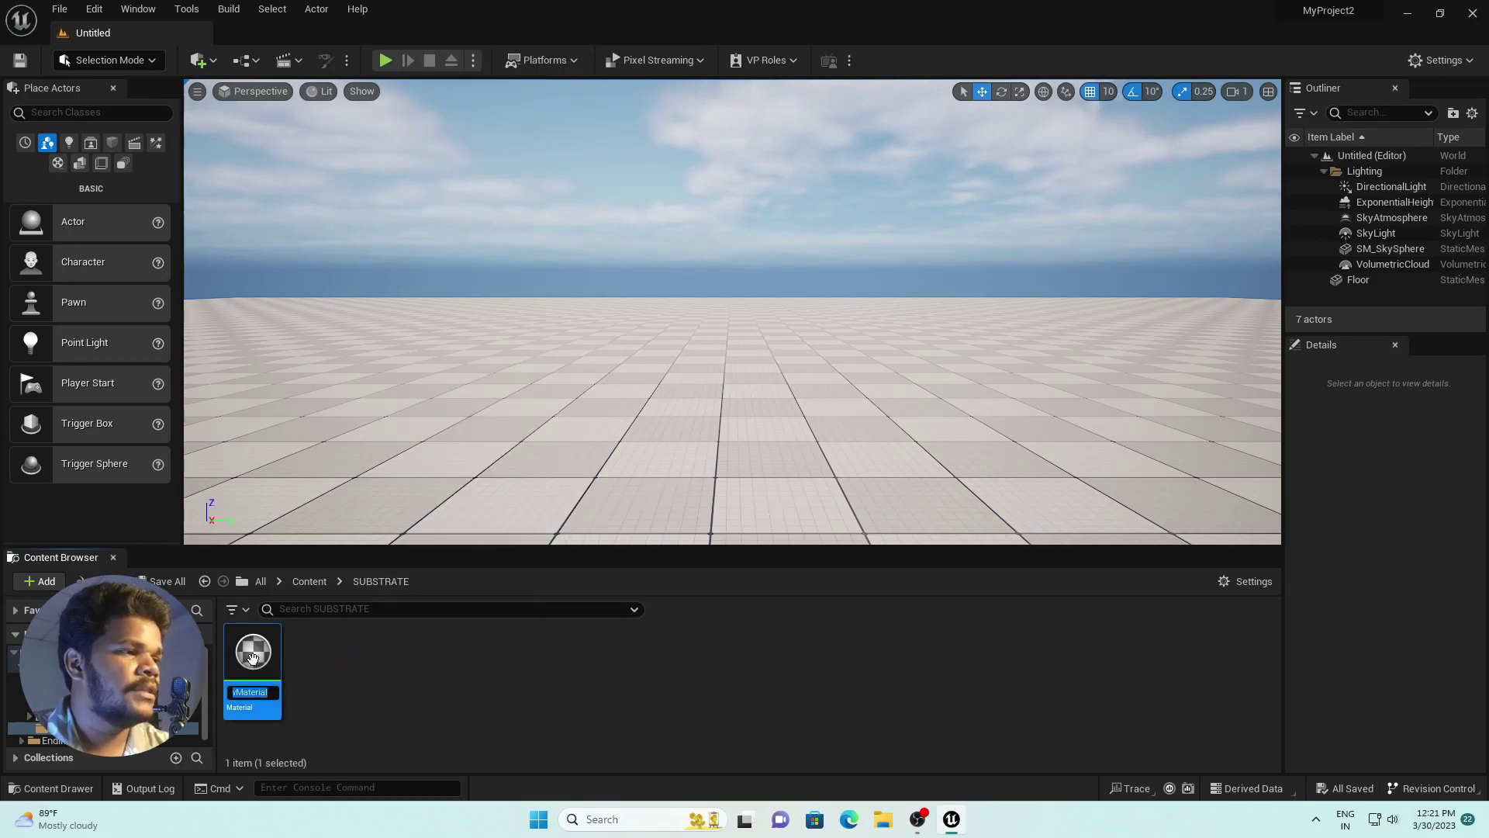
double_click(254, 658)
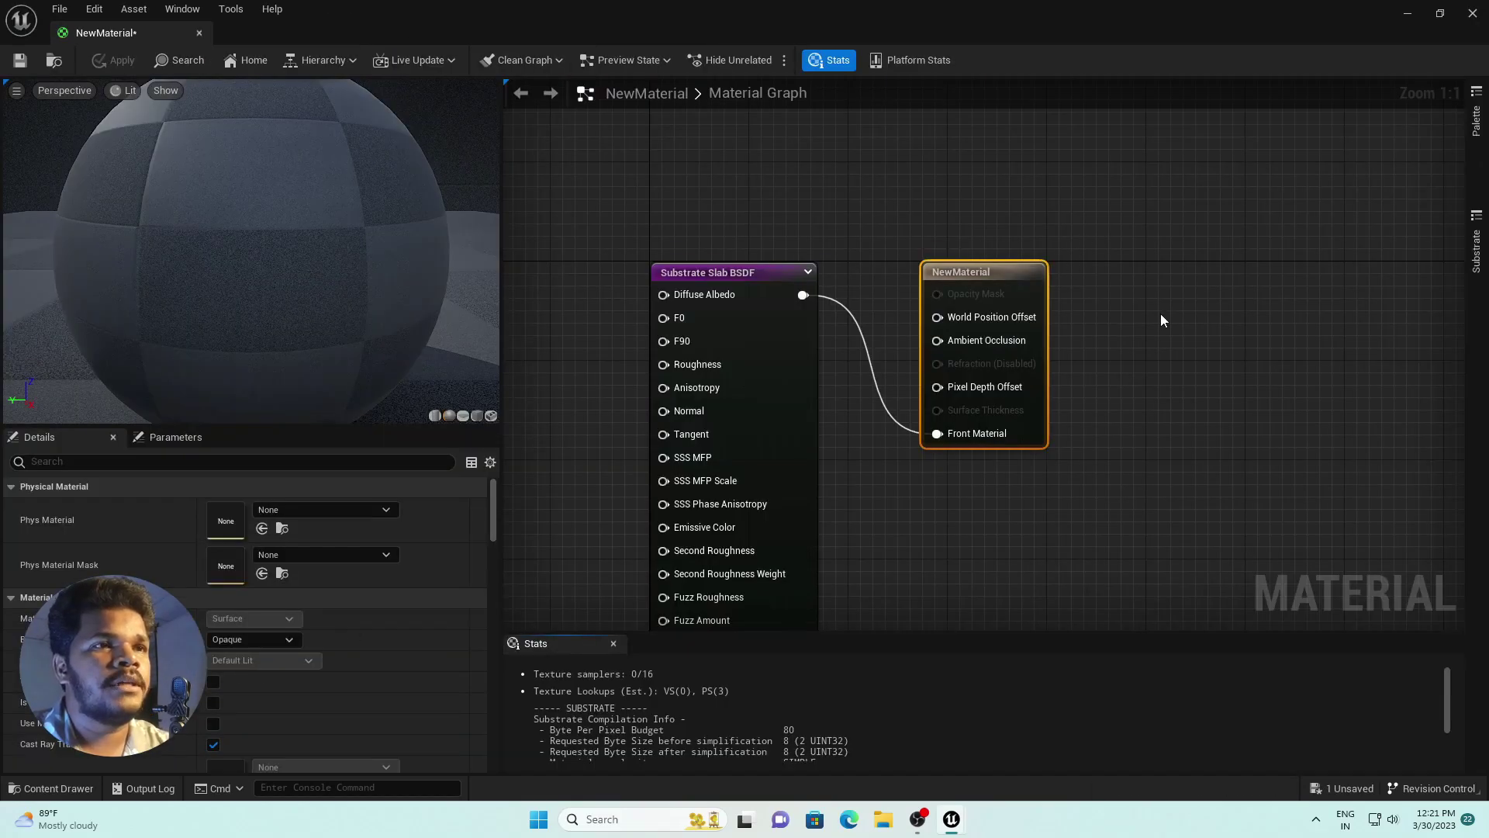
- Examine the Substrate Slab BSDF's inputs and place the material output node farther away from it
scroll(1161, 313, down, 3)
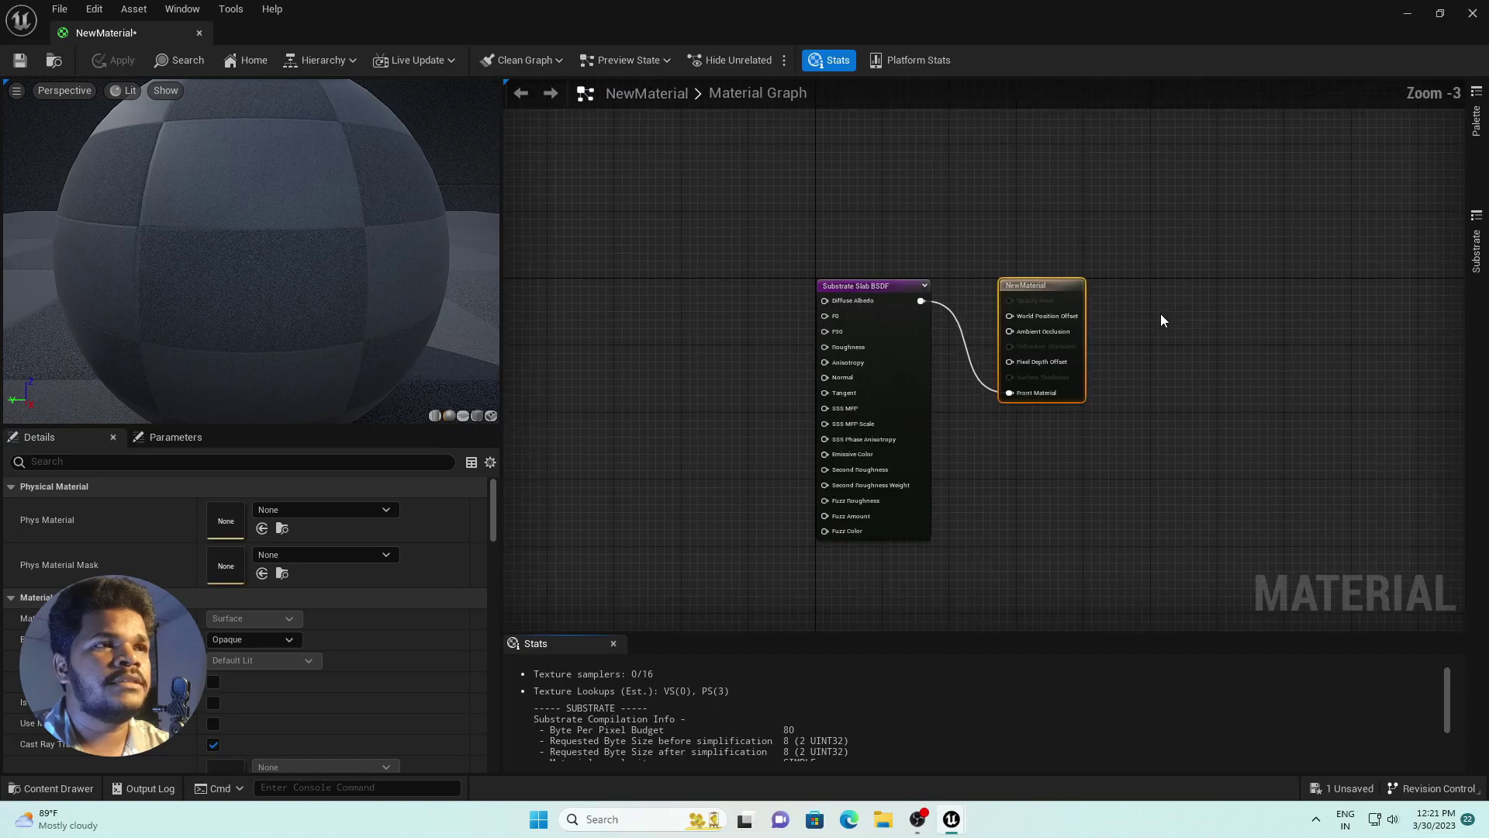
right_drag(1161, 313, 1031, 288)
scroll(836, 278, up, 3)
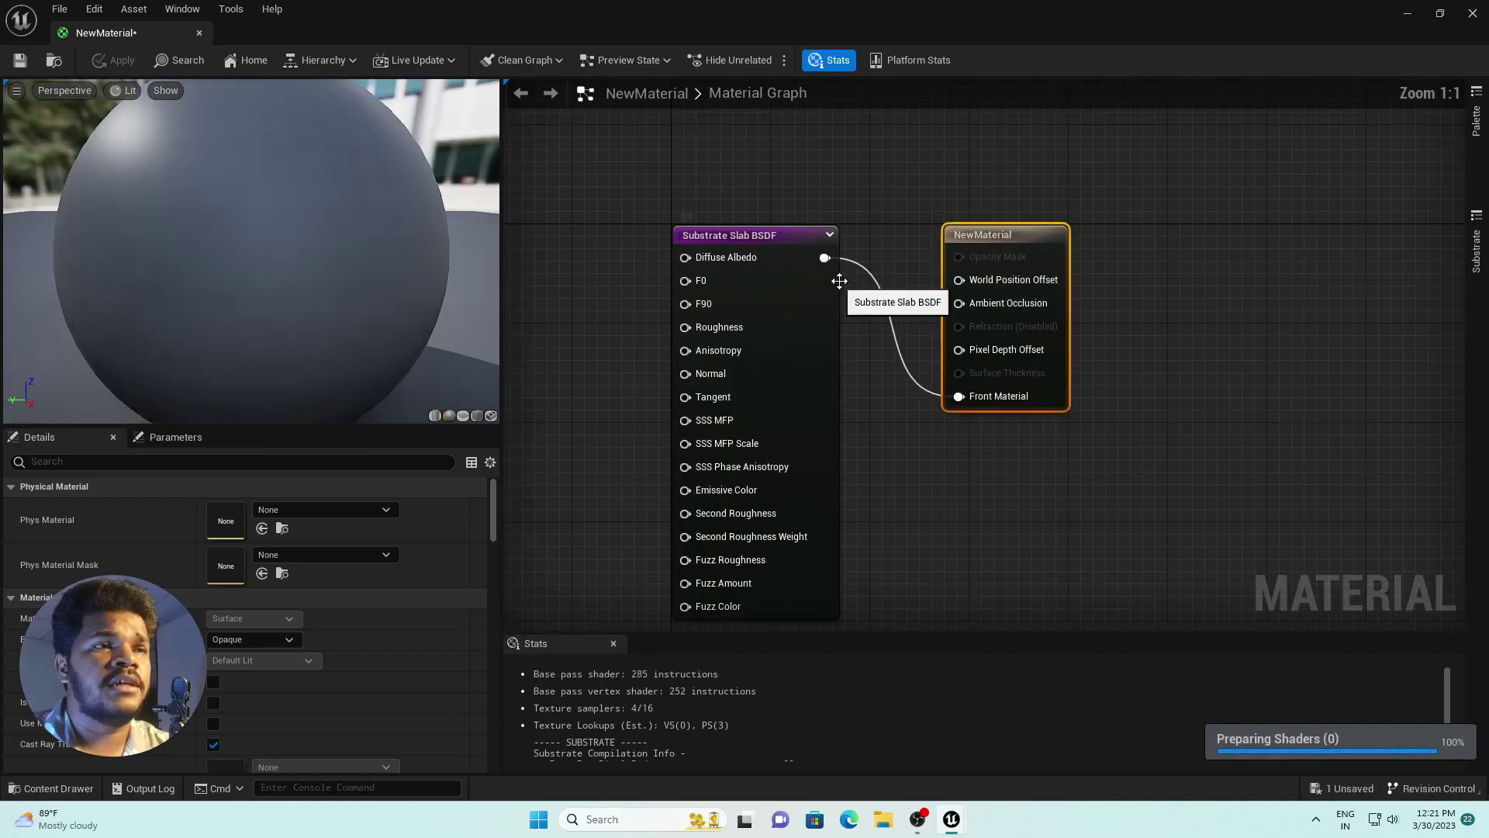
right_drag(851, 300, 977, 284)
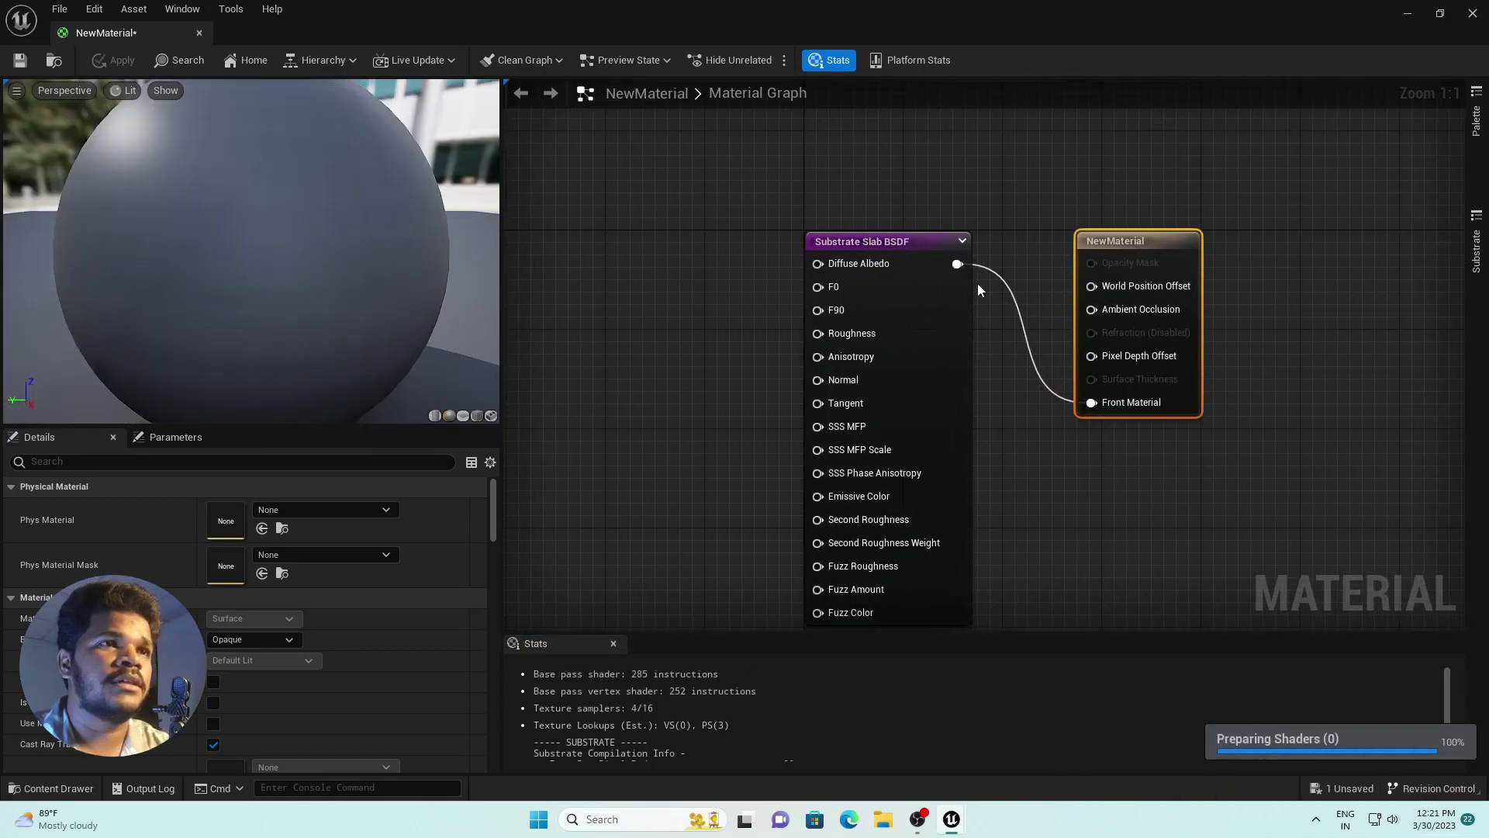
right_drag(870, 205, 843, 157)
drag(867, 188, 855, 203)
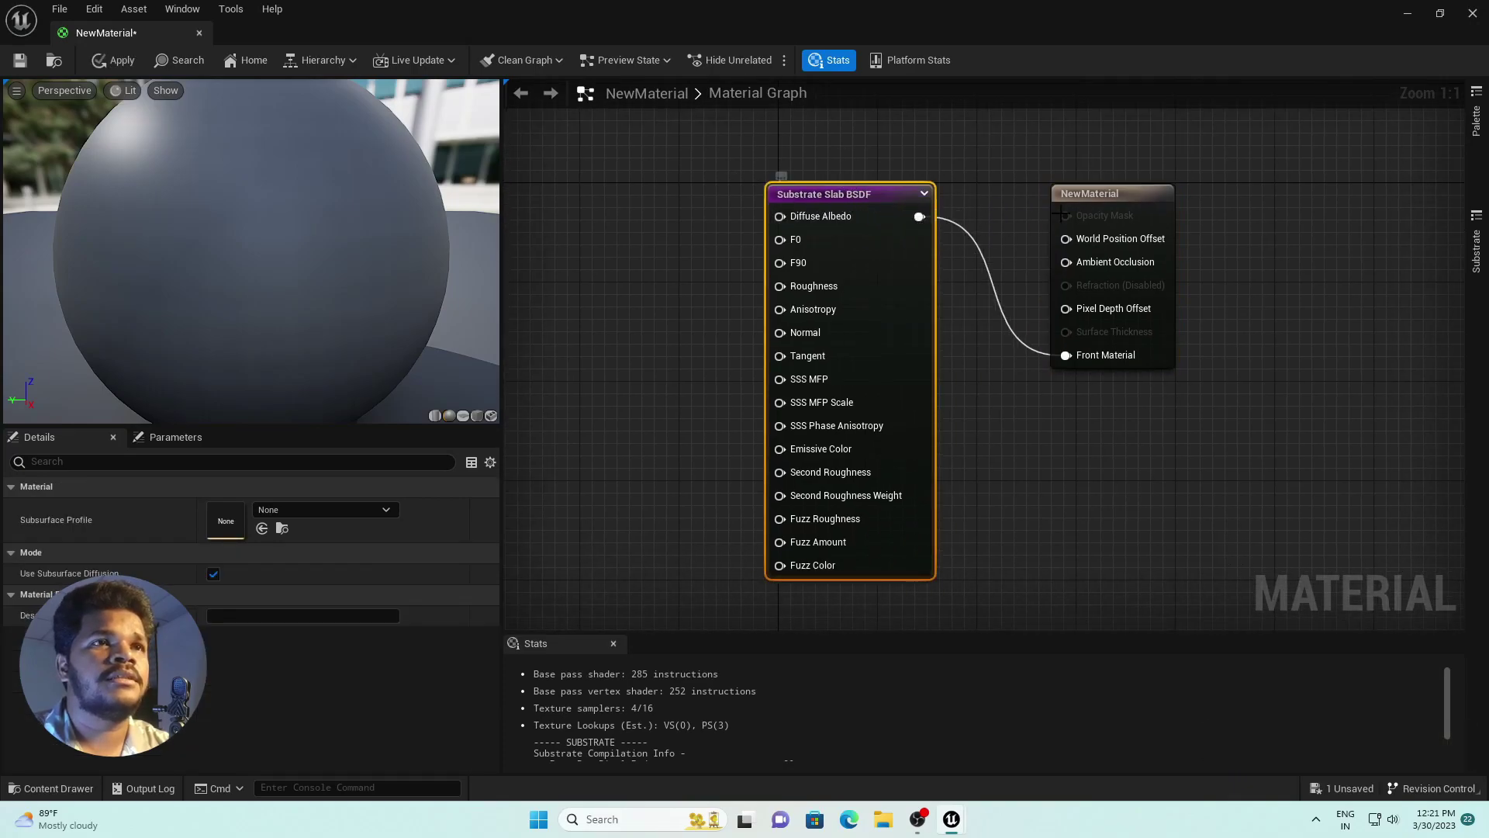
drag(1102, 200, 1092, 203)
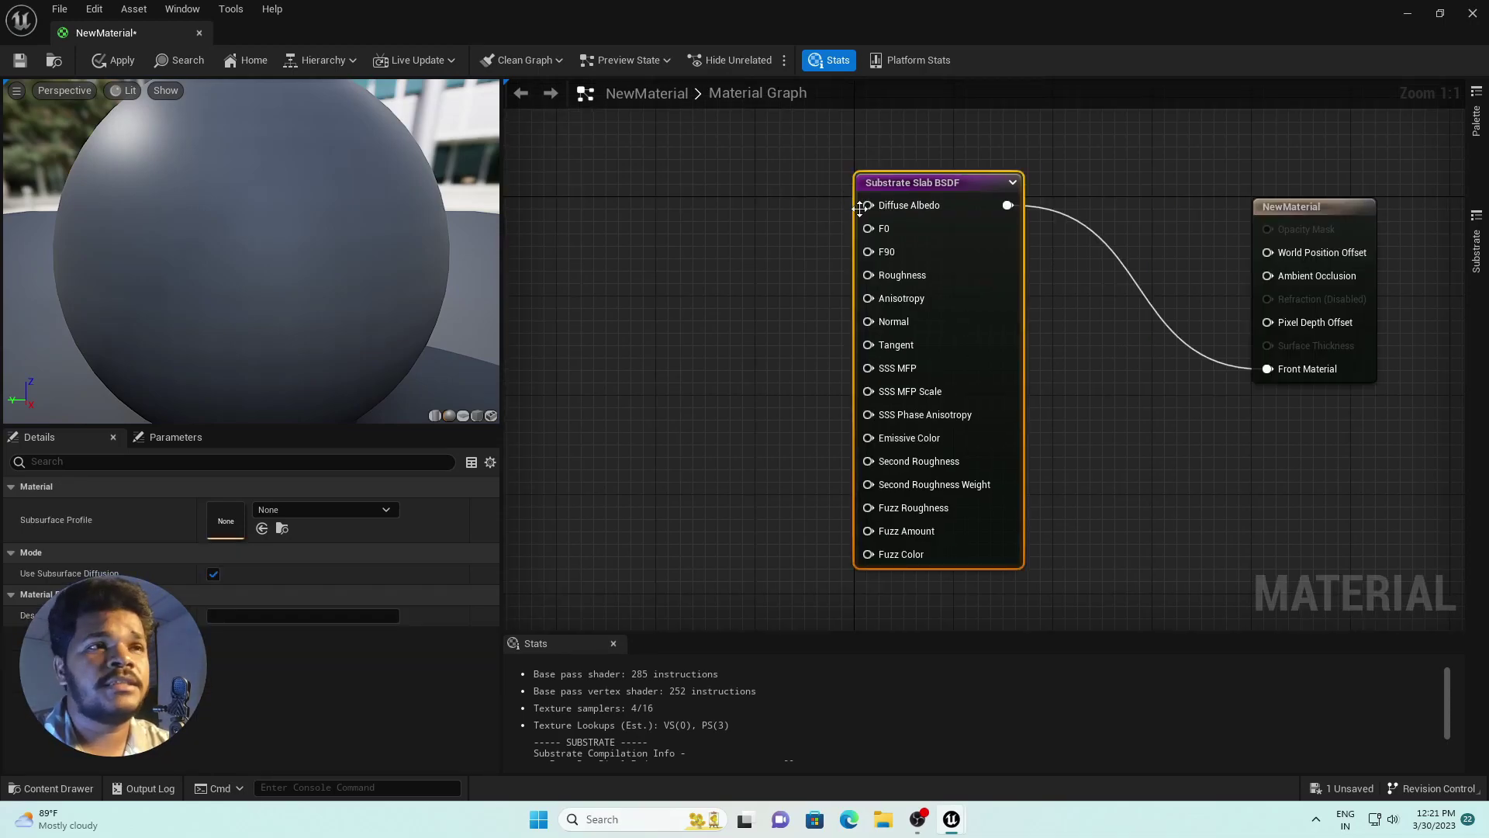
mouse_move(895, 208)
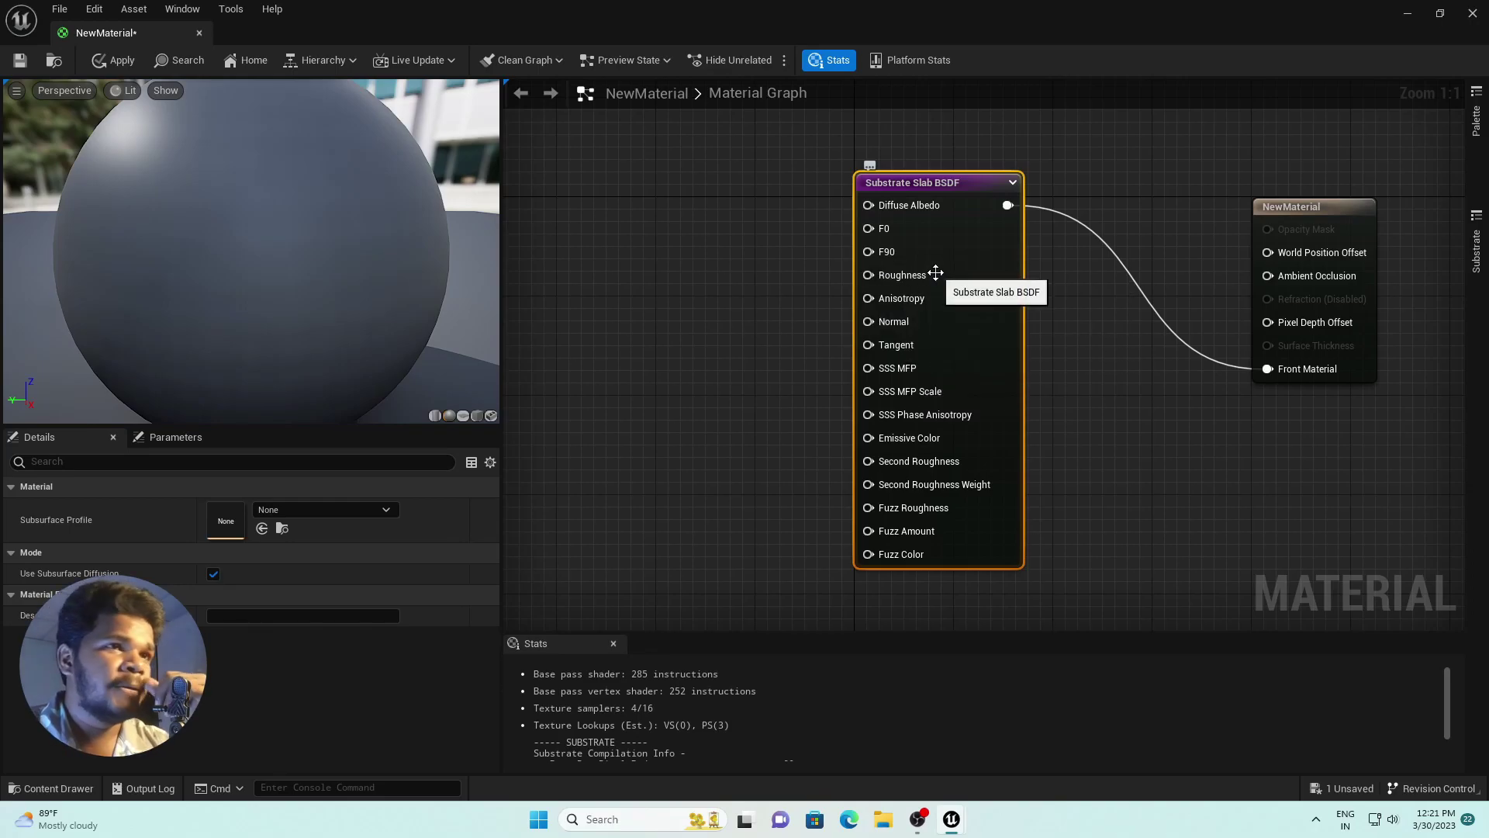
- Add a Constant3Vector node connected to the Substrate Slab BSDF's Diffuse Albedo and place it clear of the slab
right_drag(861, 205, 988, 242)
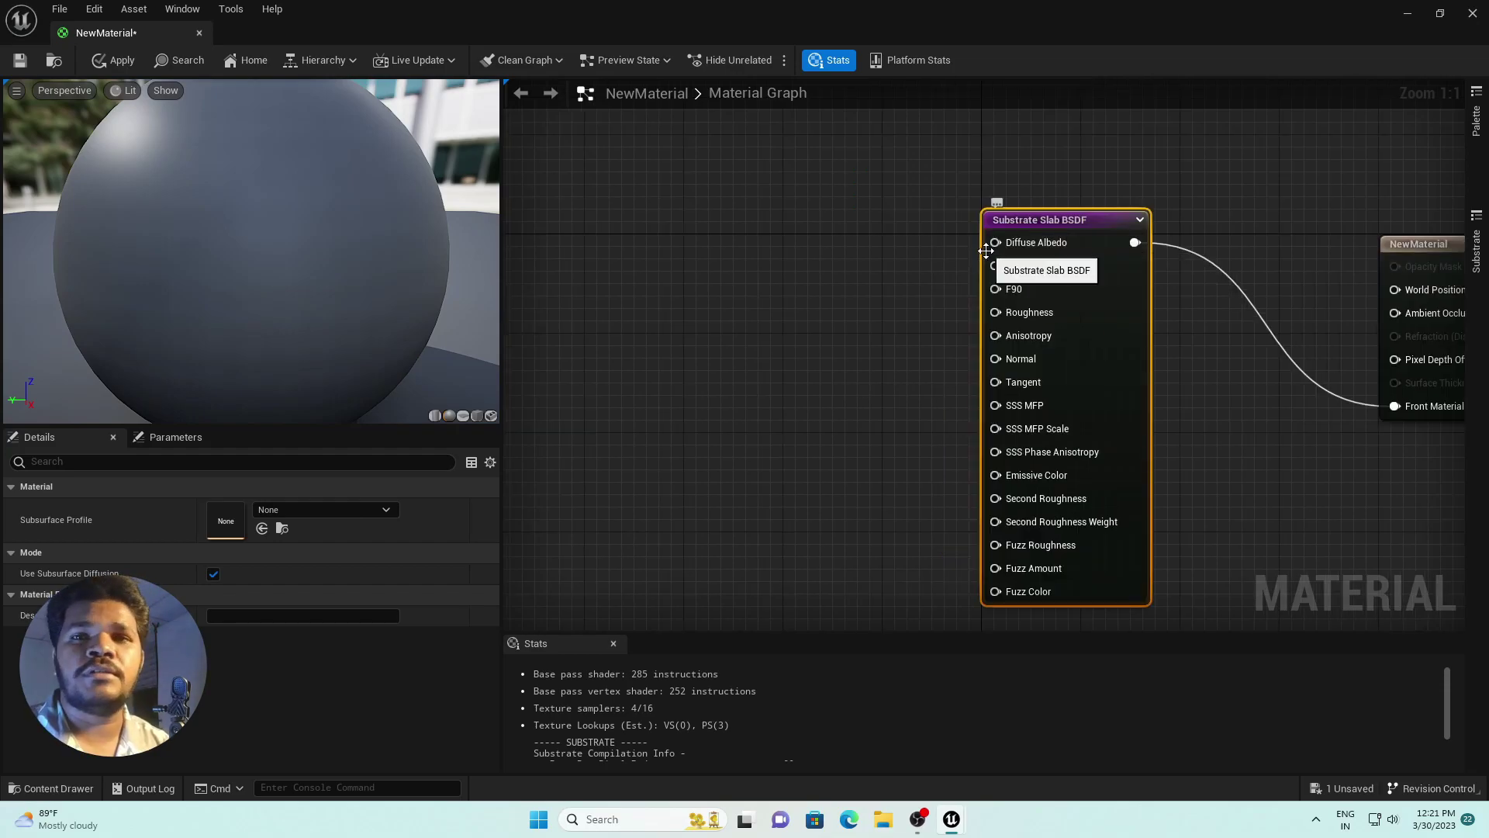
drag(995, 243, 764, 218)
text(C)
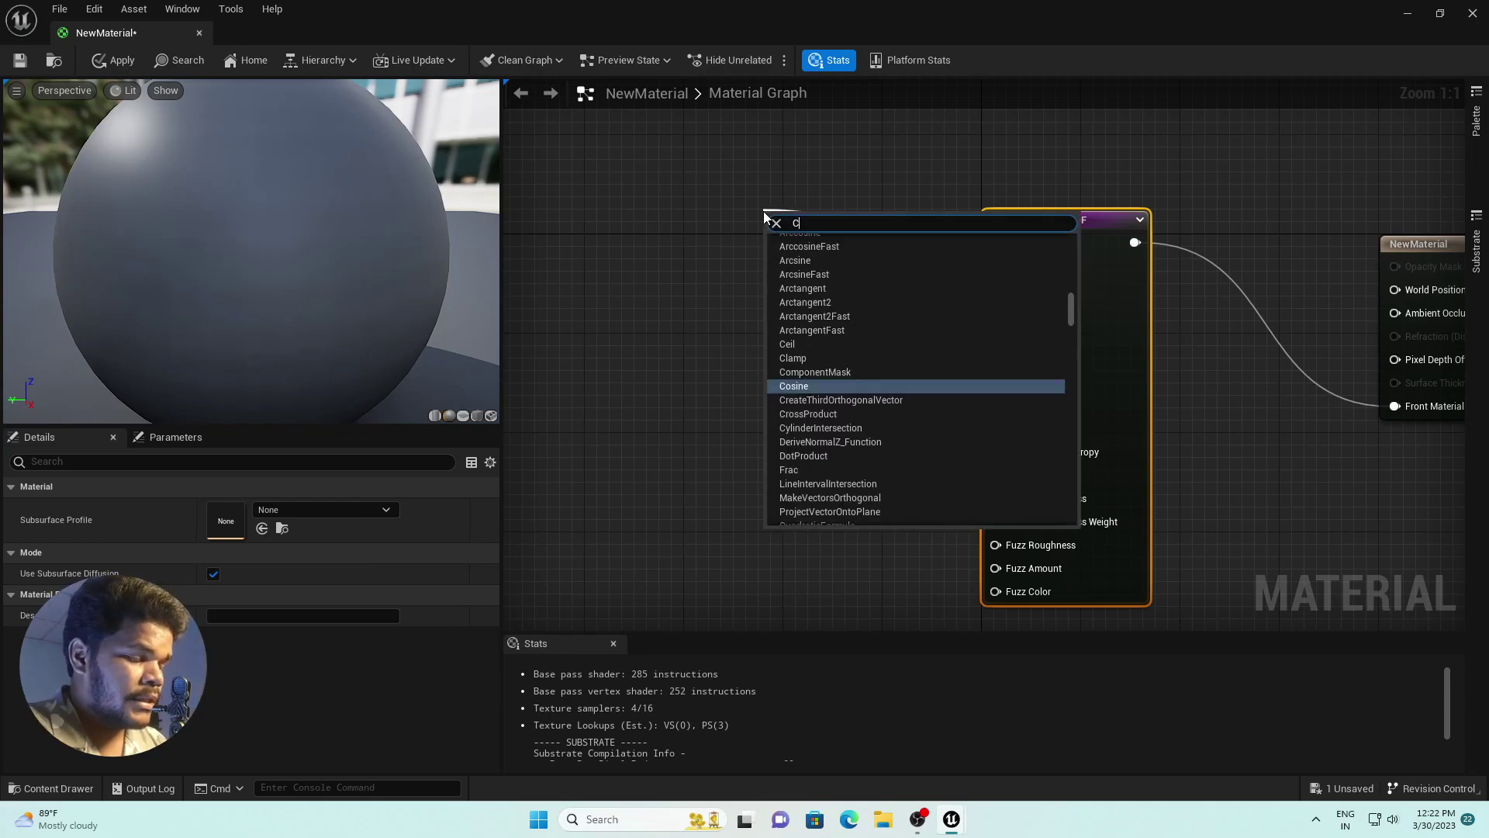
text(ONSTA)
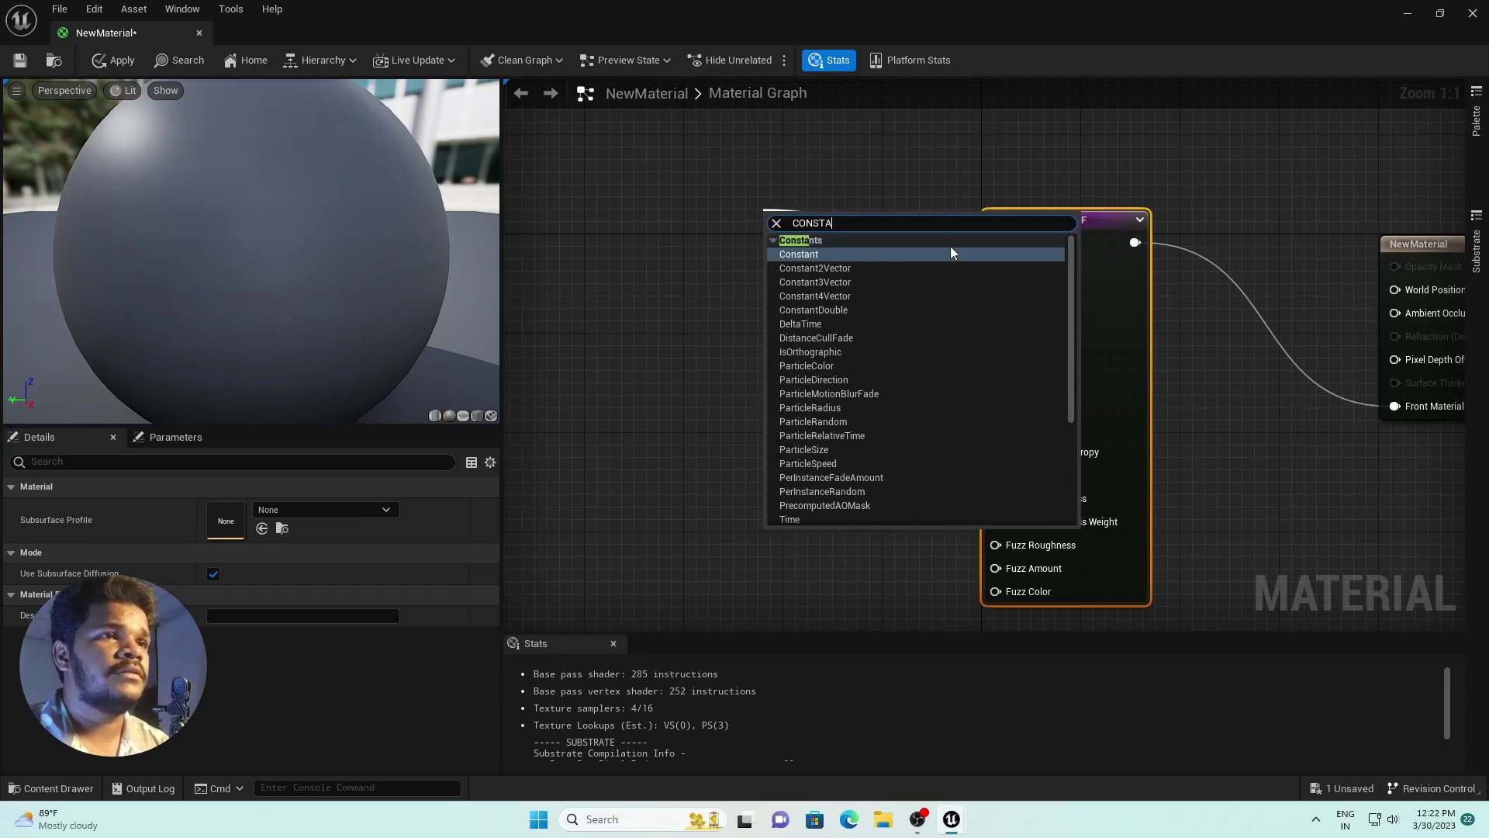
click(865, 280)
drag(822, 304, 706, 252)
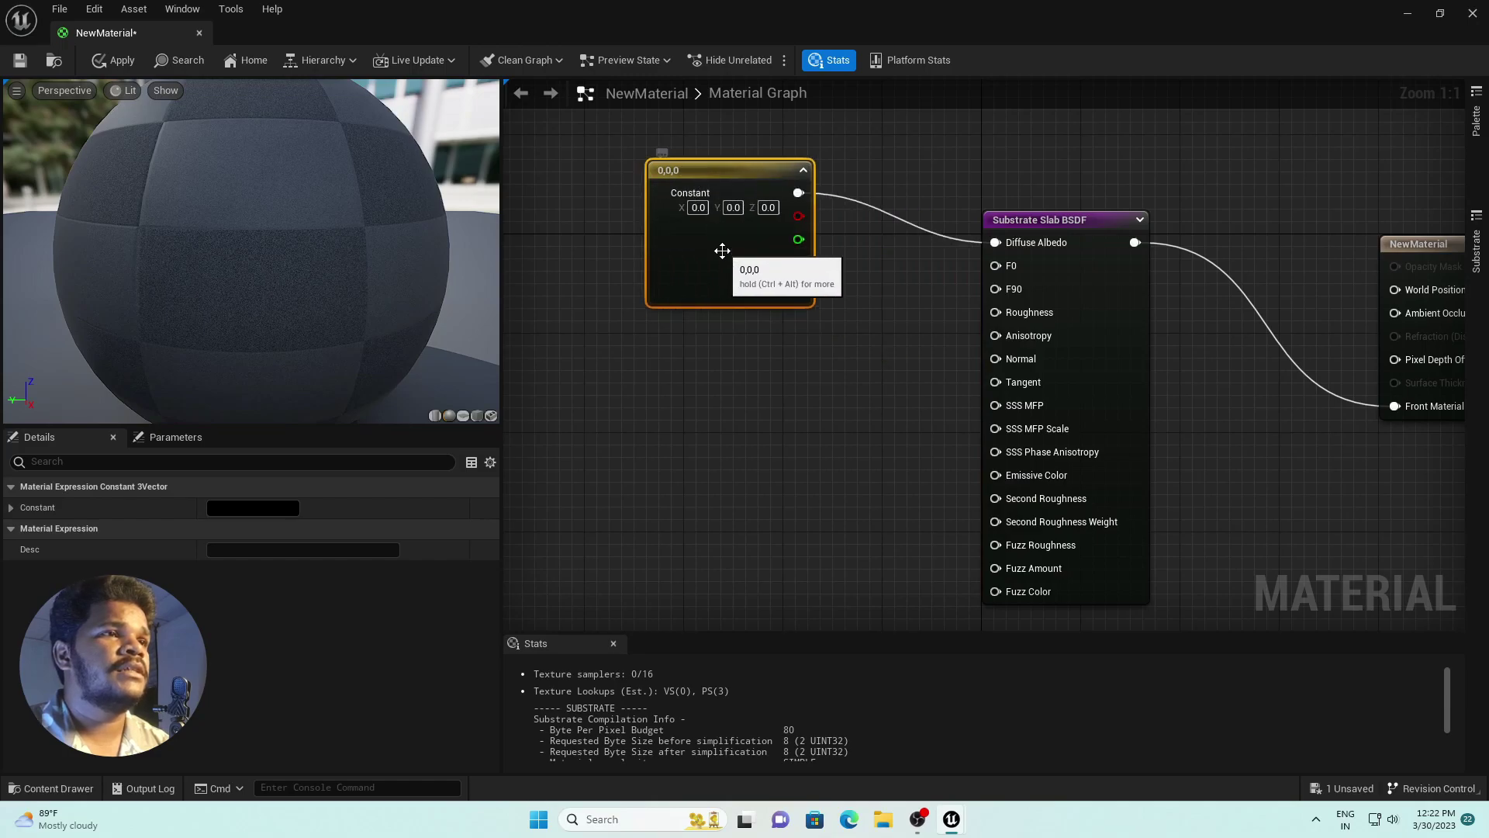
- Set the Constant3Vector colour to bright cyan with R 0.0, G 0.960562 and B 1.0
double_click(706, 252)
drag(814, 402, 709, 385)
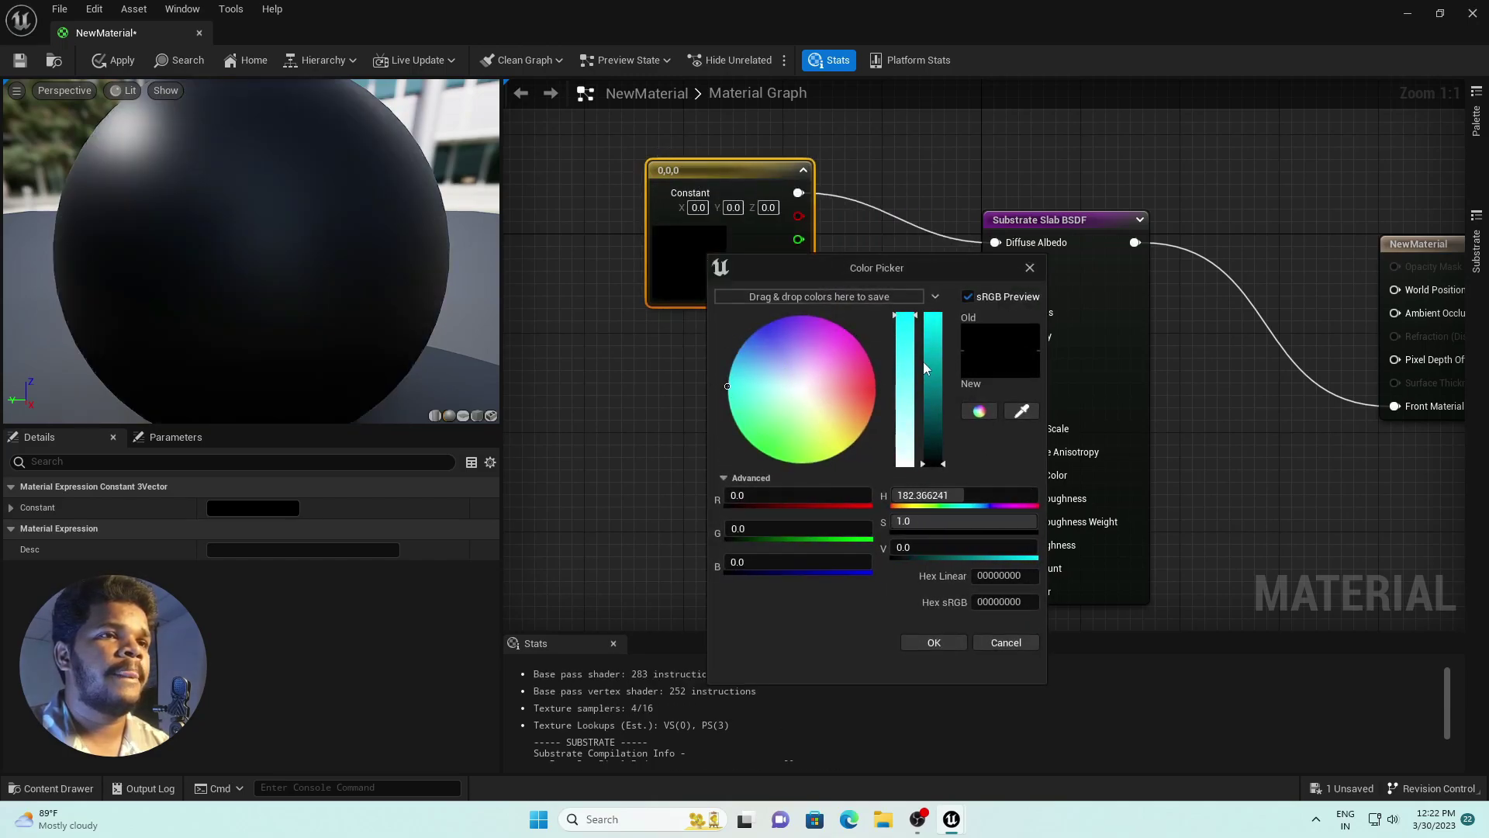
drag(927, 366, 947, 233)
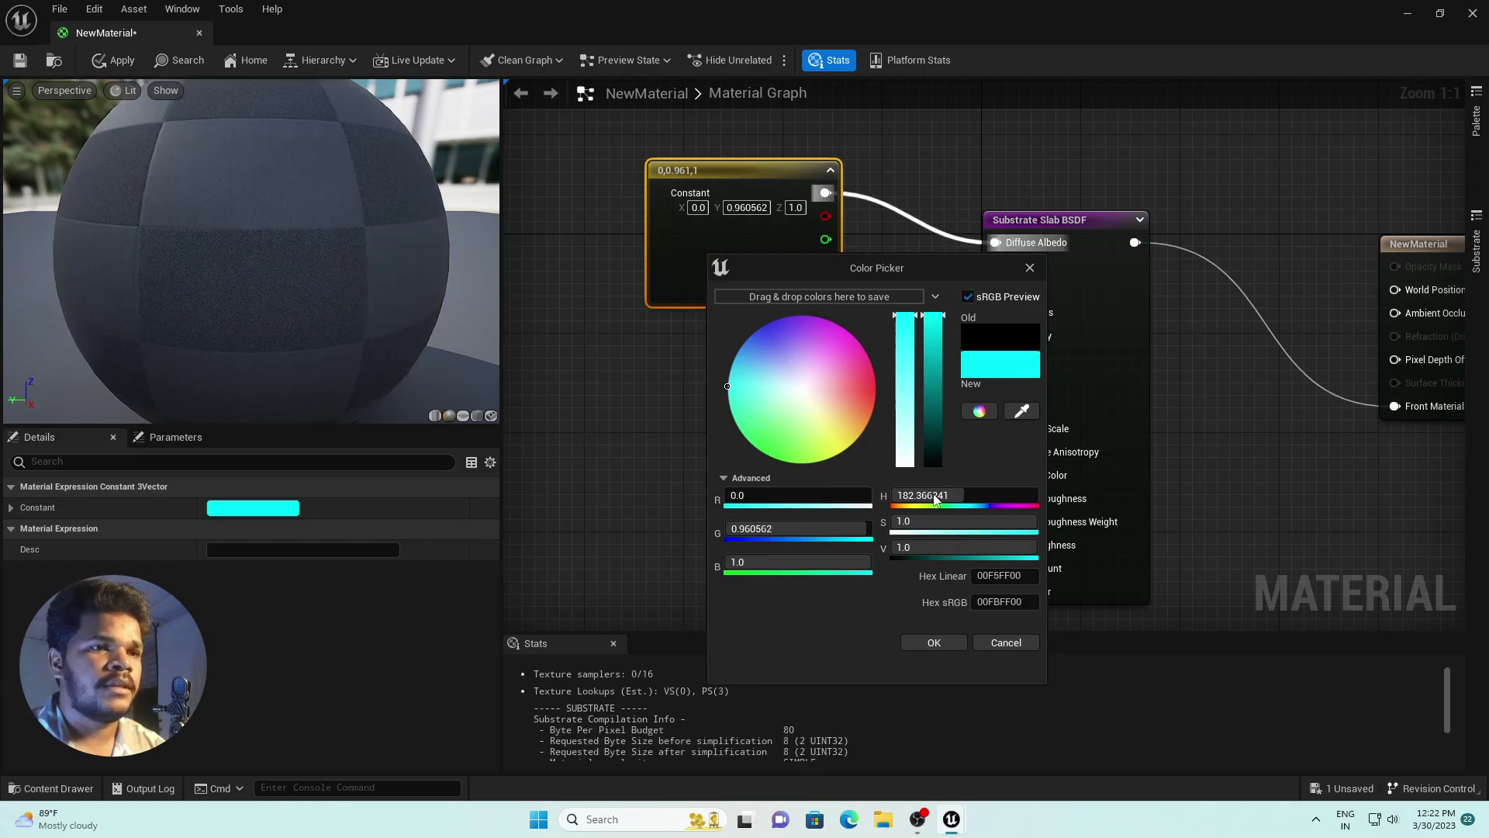
click(931, 643)
- Add a Constant node with value 0.1 connected to the slab's Roughness and place it below the colour node
right_drag(795, 338, 826, 385)
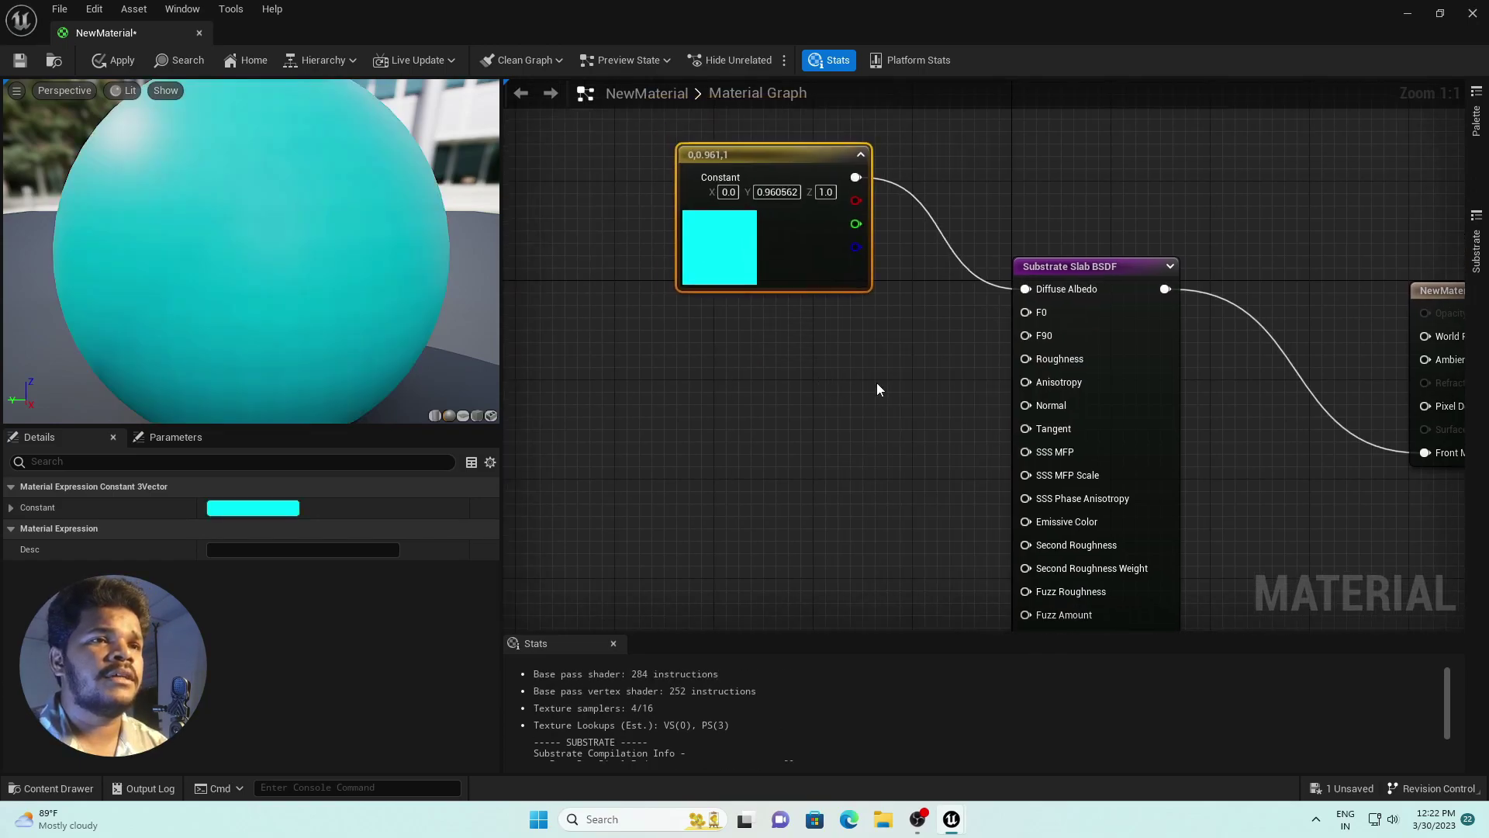
right_click(810, 361)
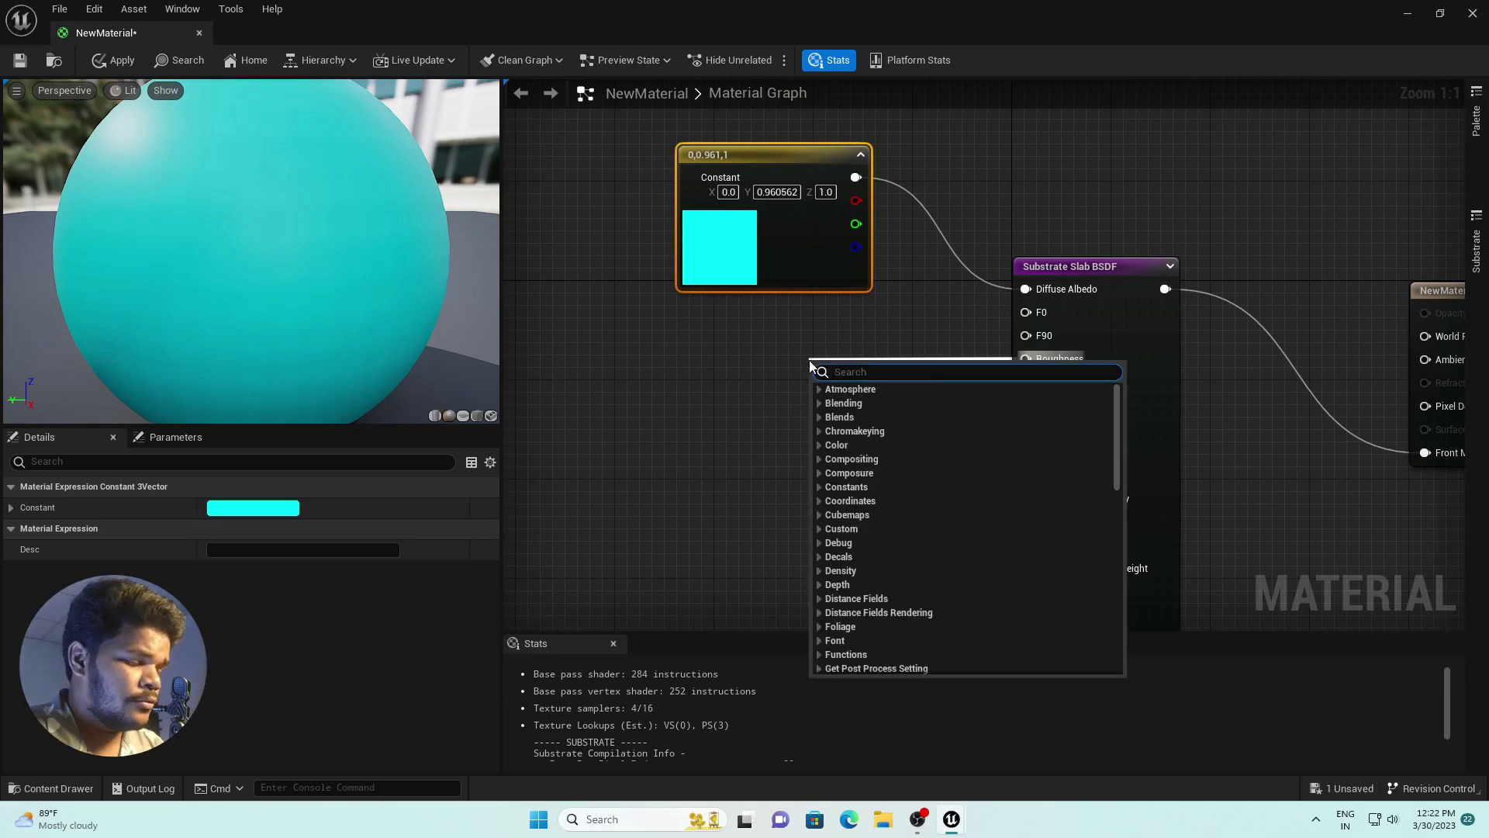
text(CONST)
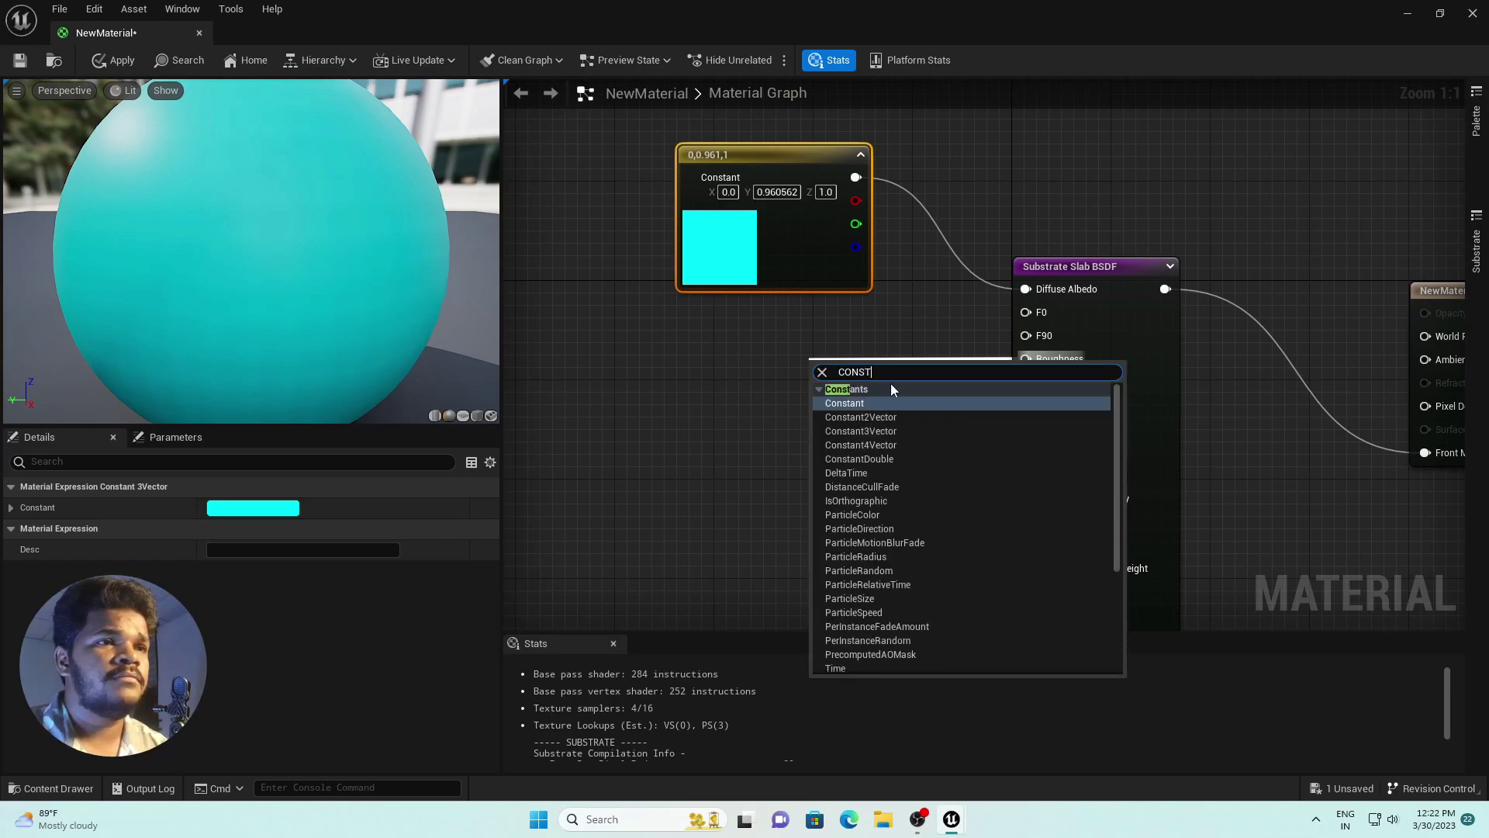
click(845, 403)
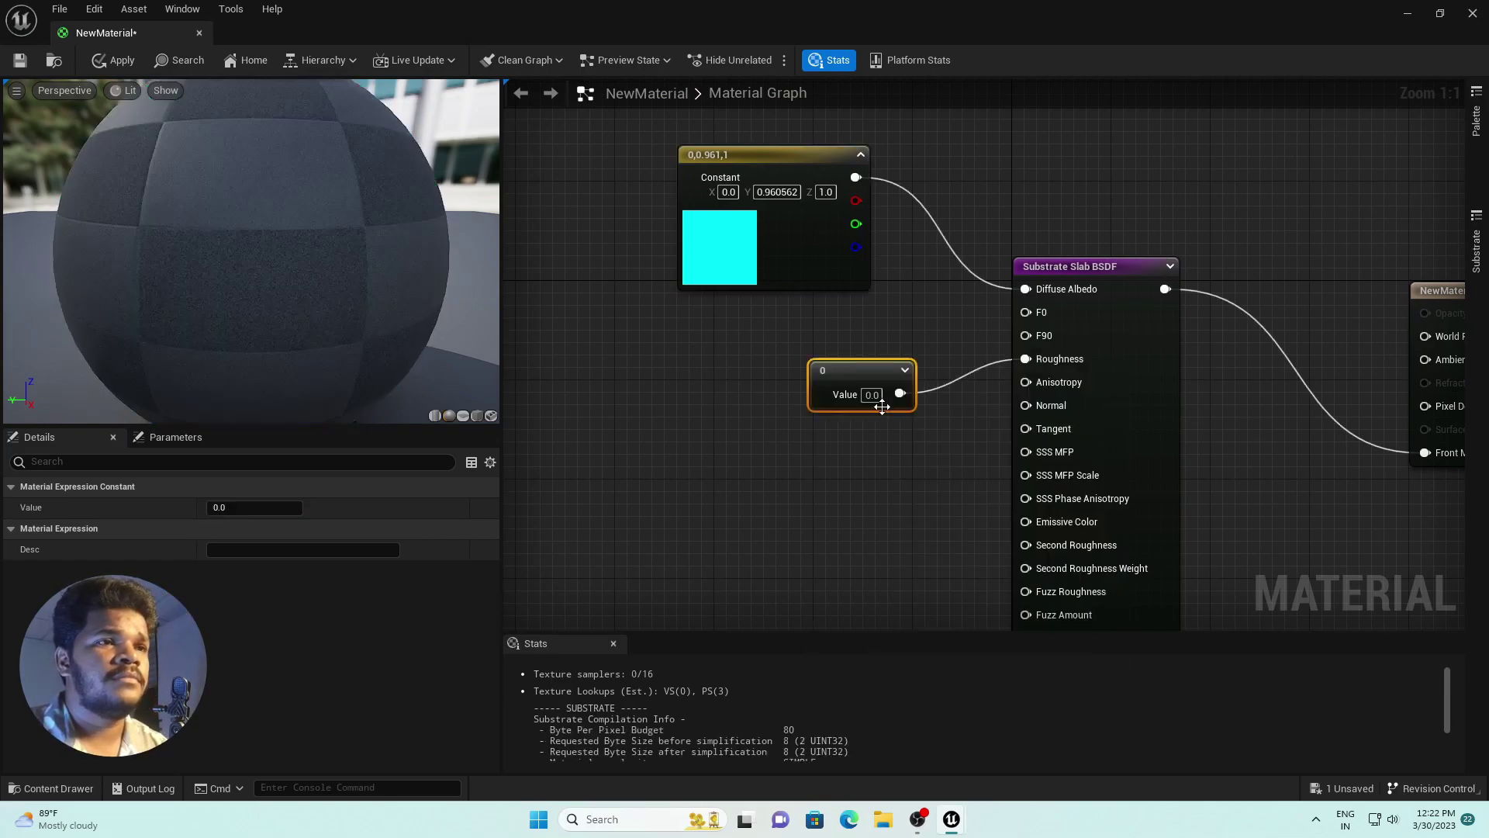
drag(863, 362, 806, 345)
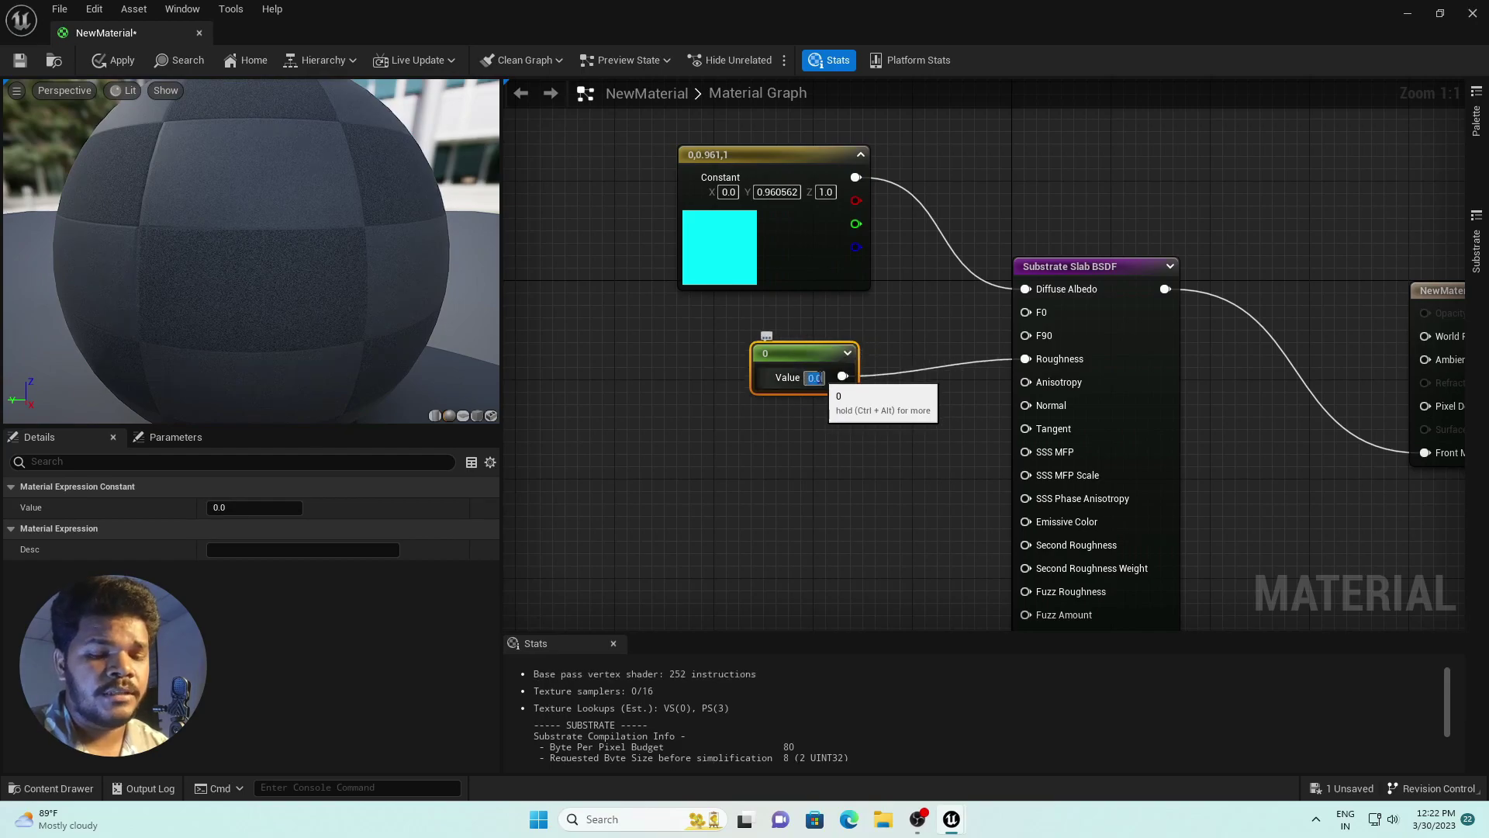
text(0.1)
key(Return)
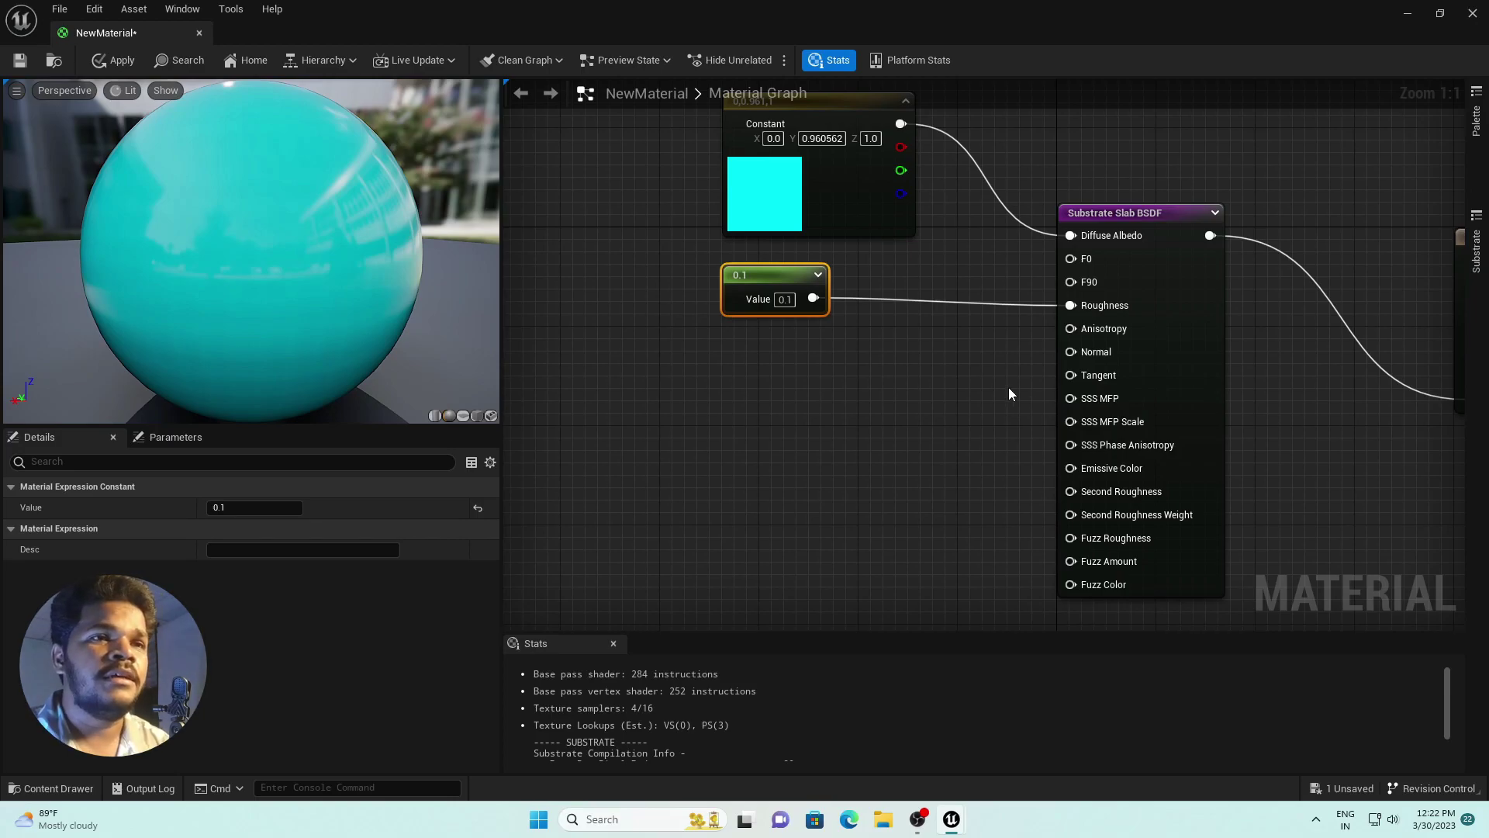
- Add a Substrate Transmittance-To-MeanFreePath node connected to the slab's SSS MFP and place it below the roughness constant
drag(1071, 398, 846, 401)
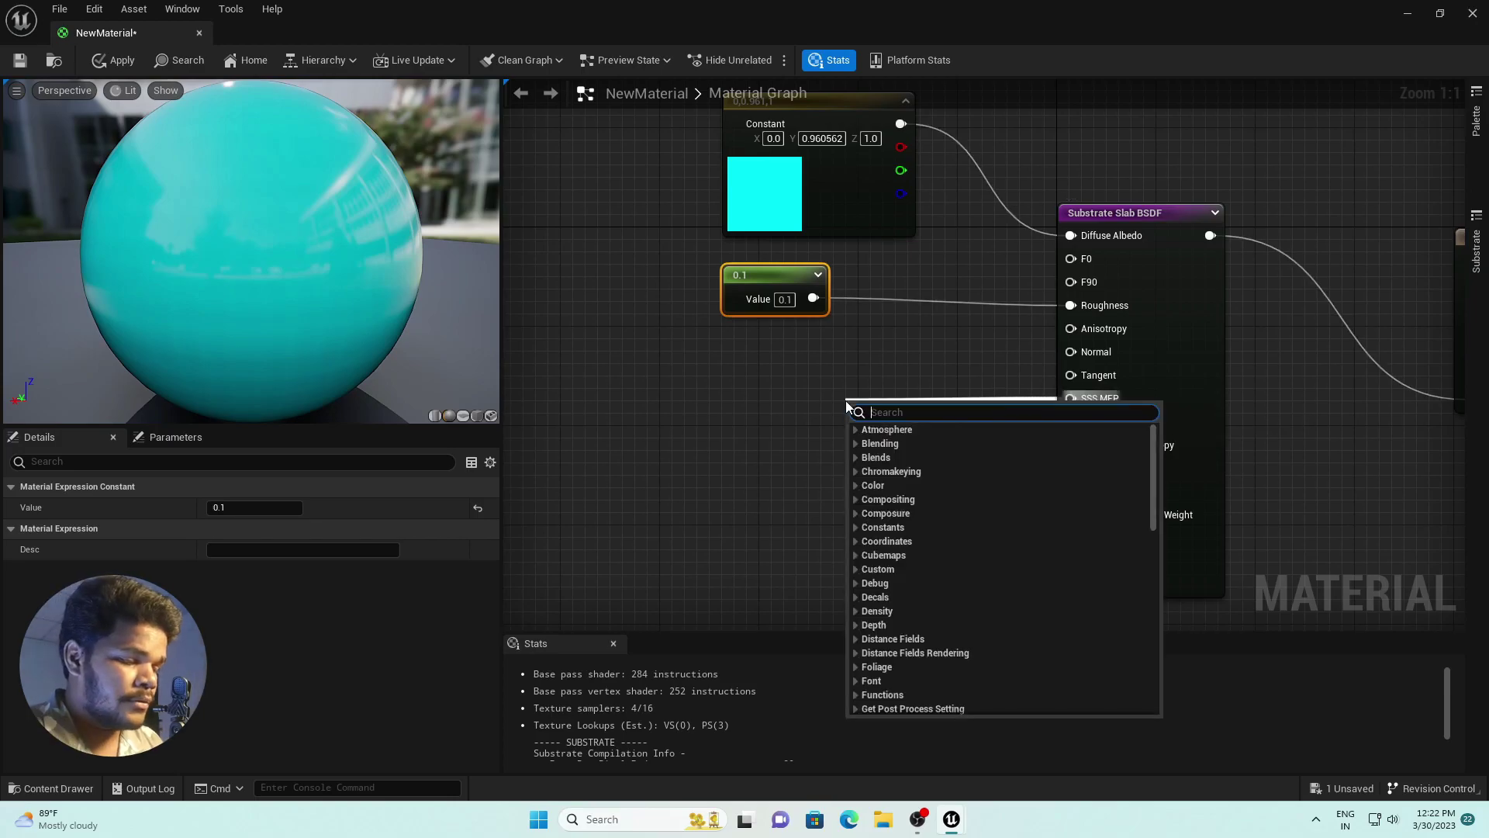
text(SUBSTRA)
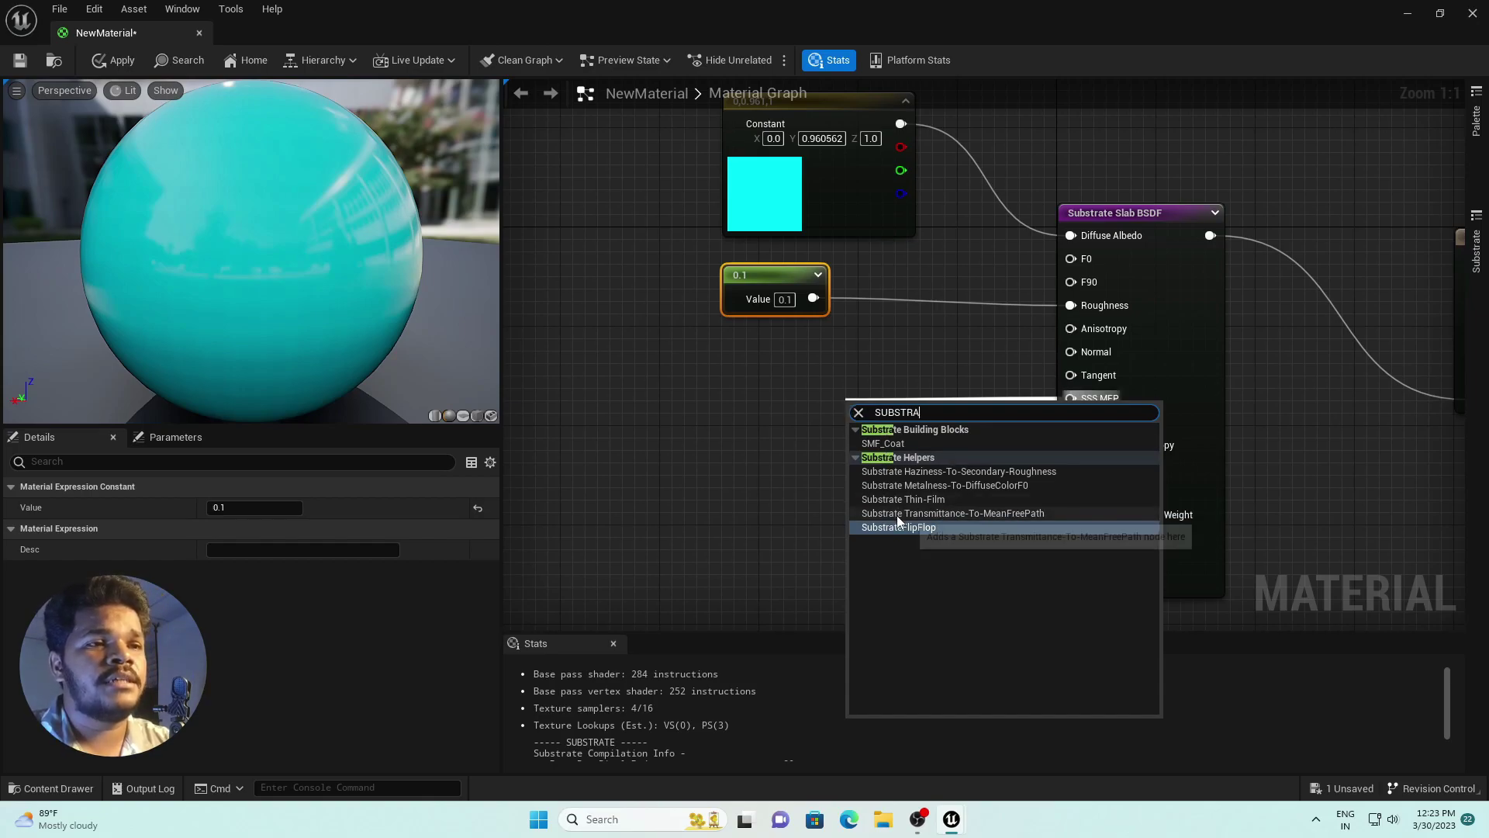
click(974, 512)
drag(908, 399, 762, 397)
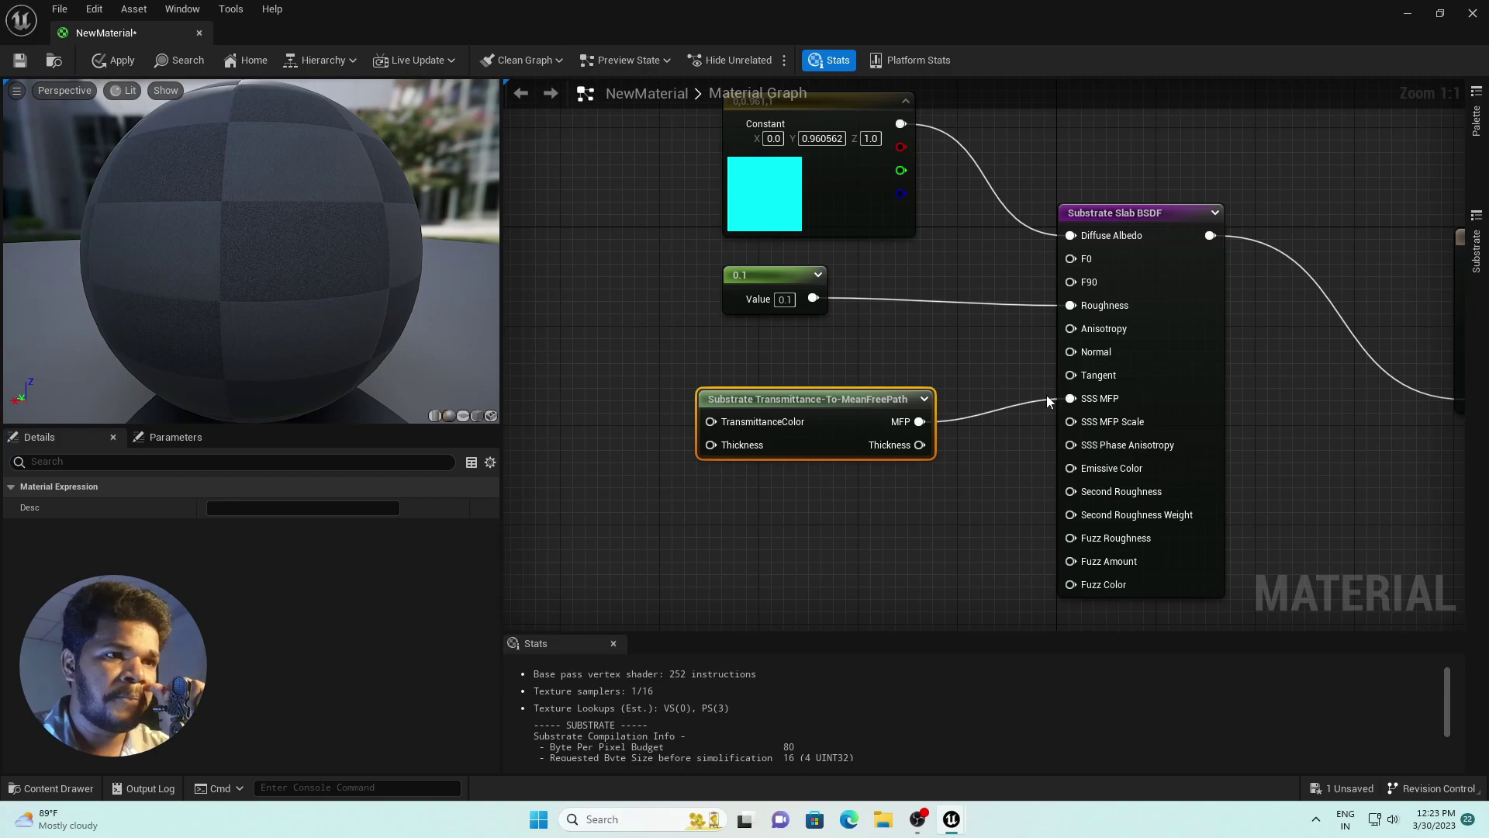
key(Home)
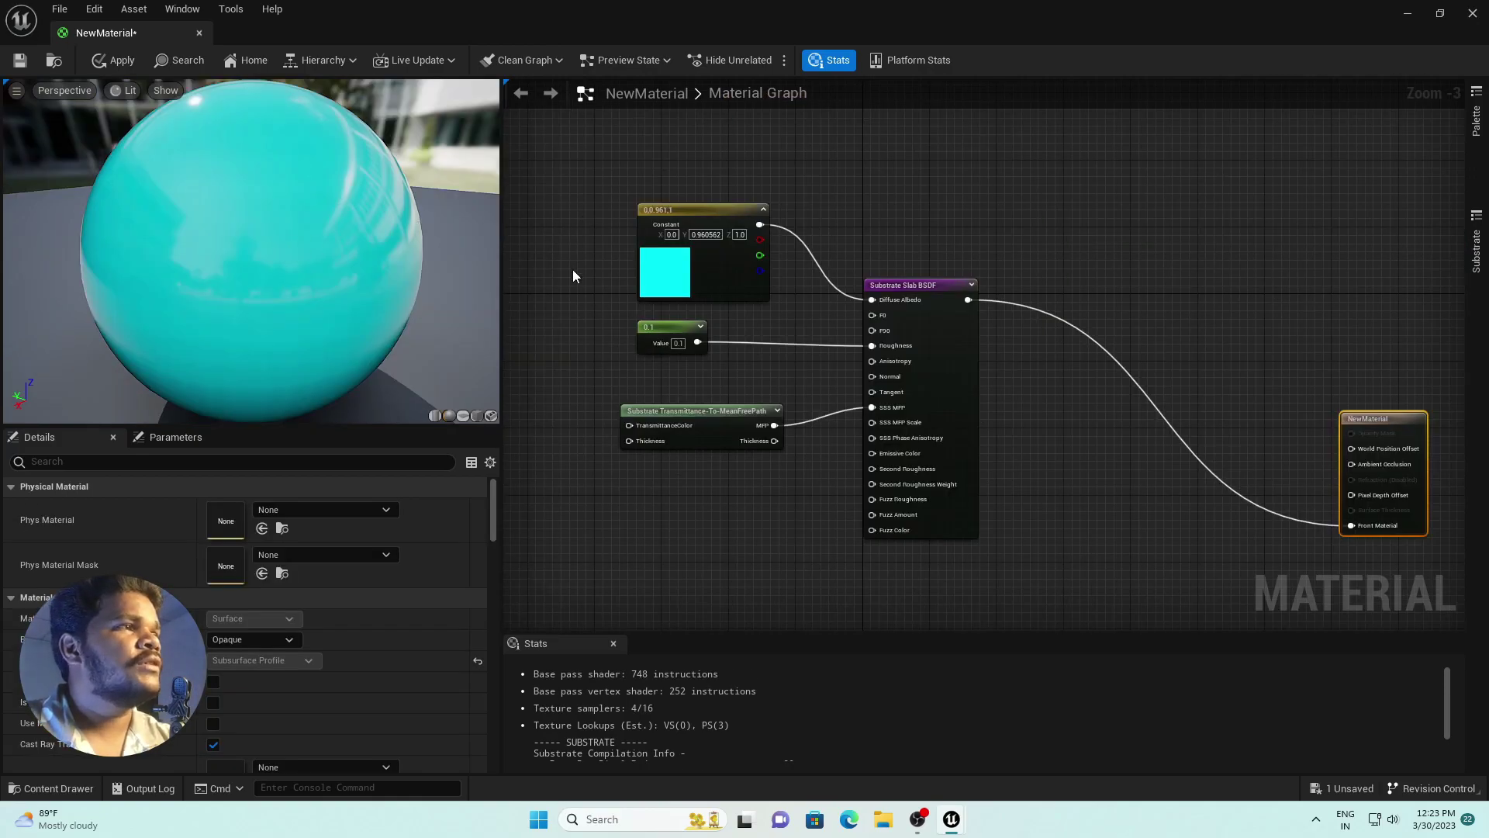
drag(294, 225, 278, 200)
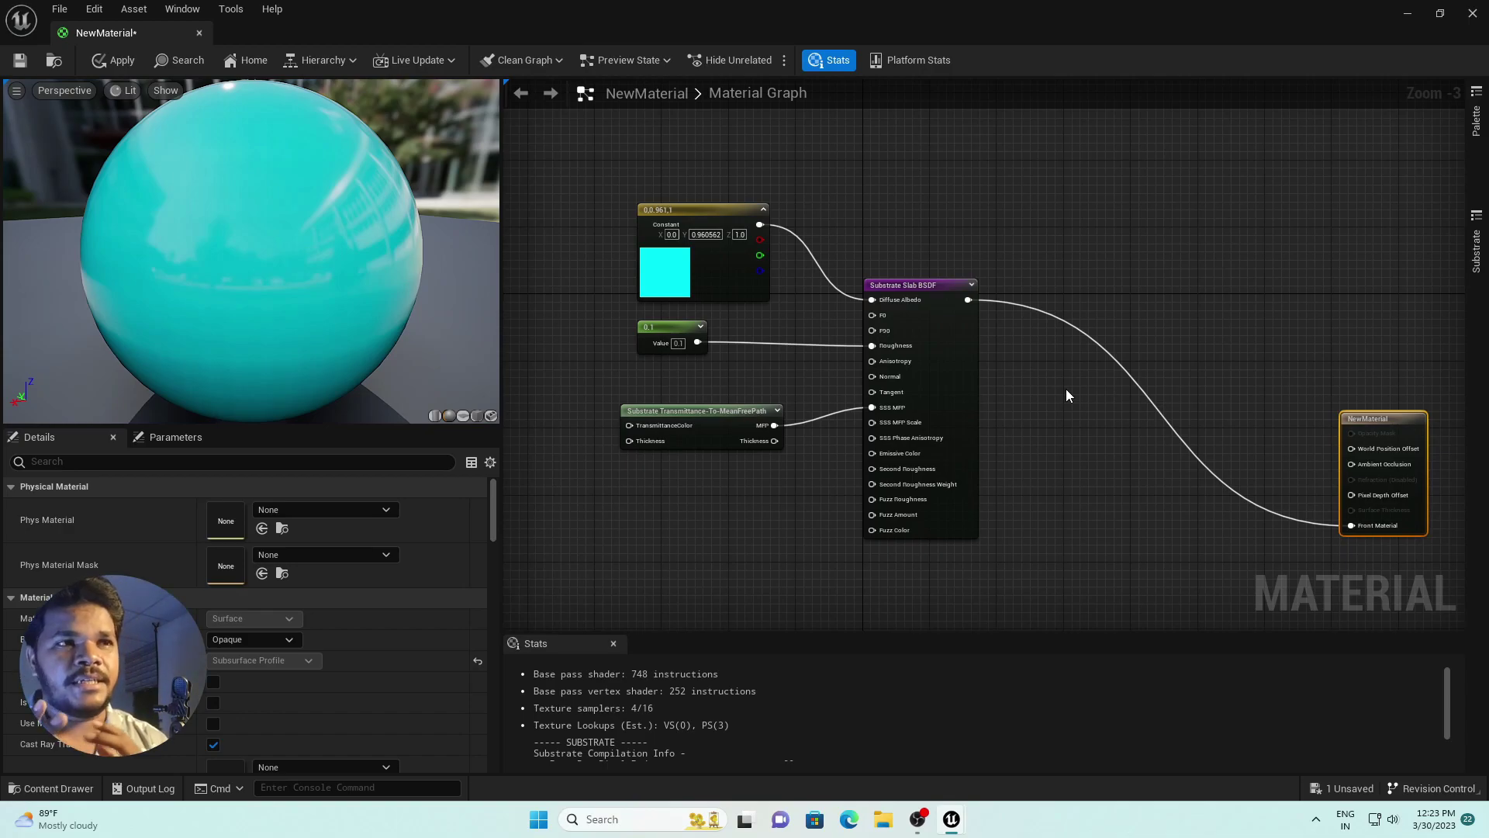
drag(560, 163, 1004, 575)
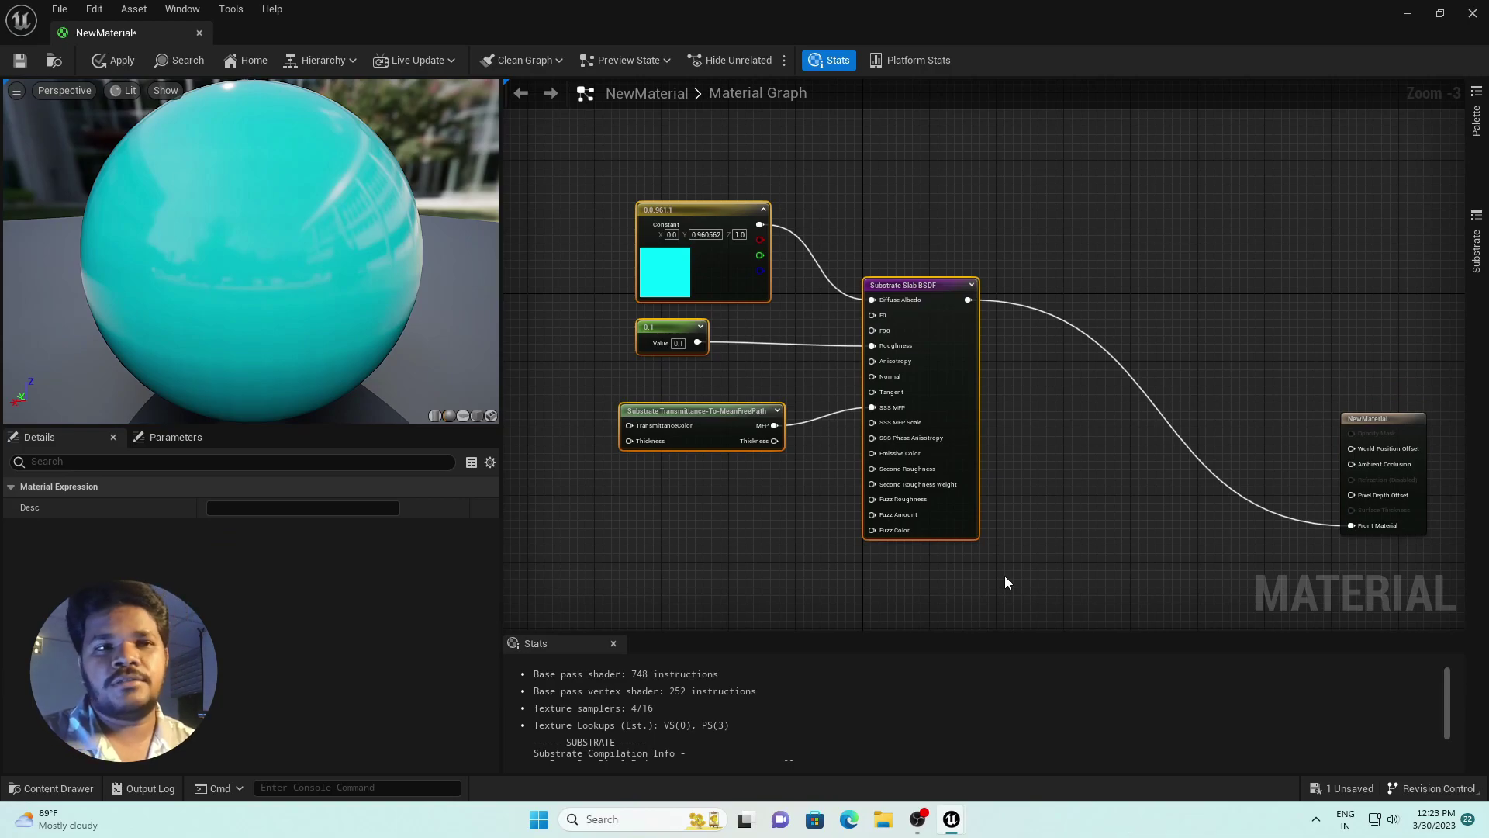
right_drag(1027, 568, 1137, 469)
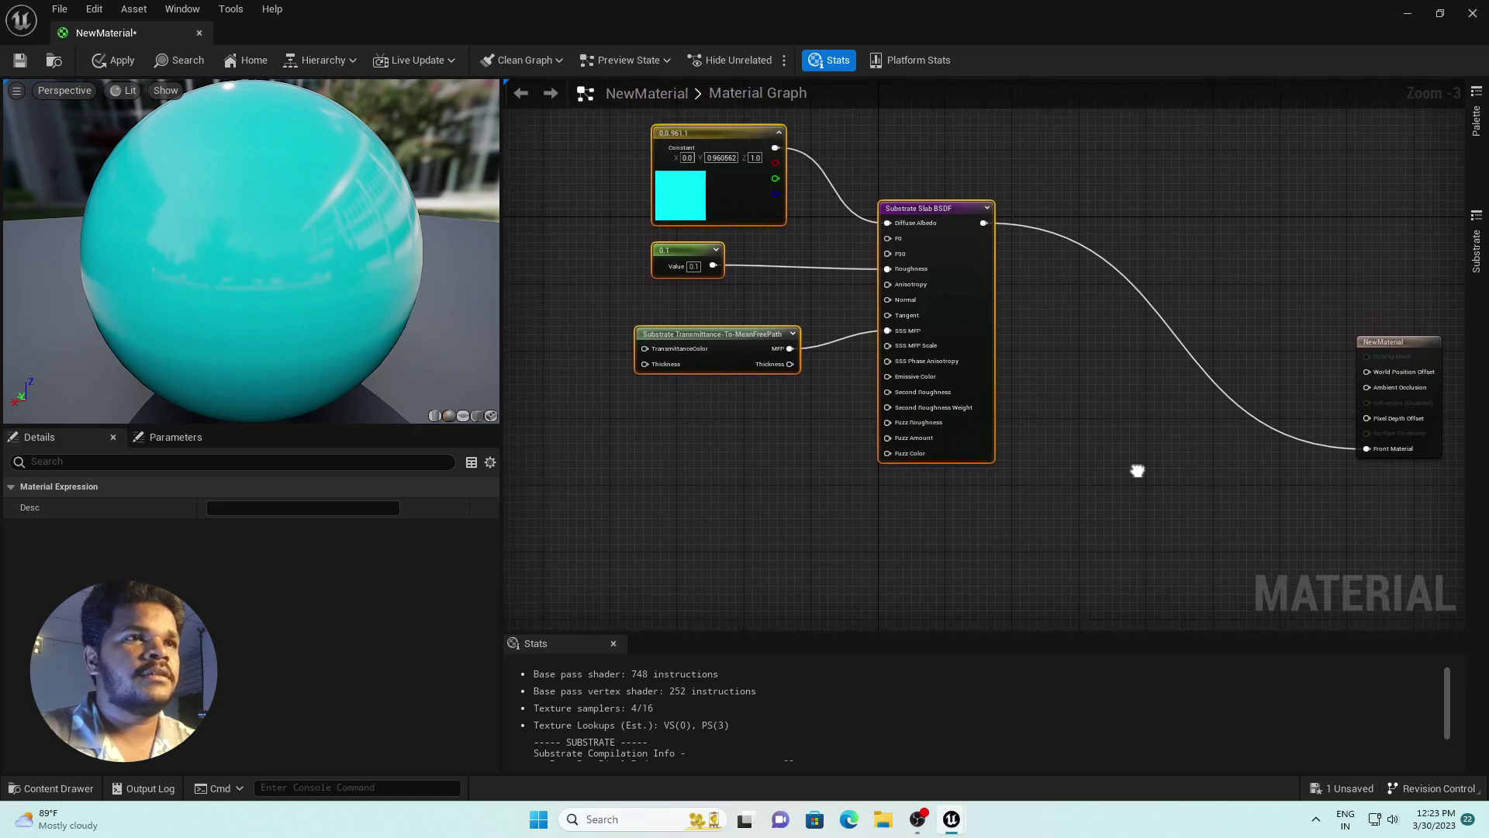
click(934, 207)
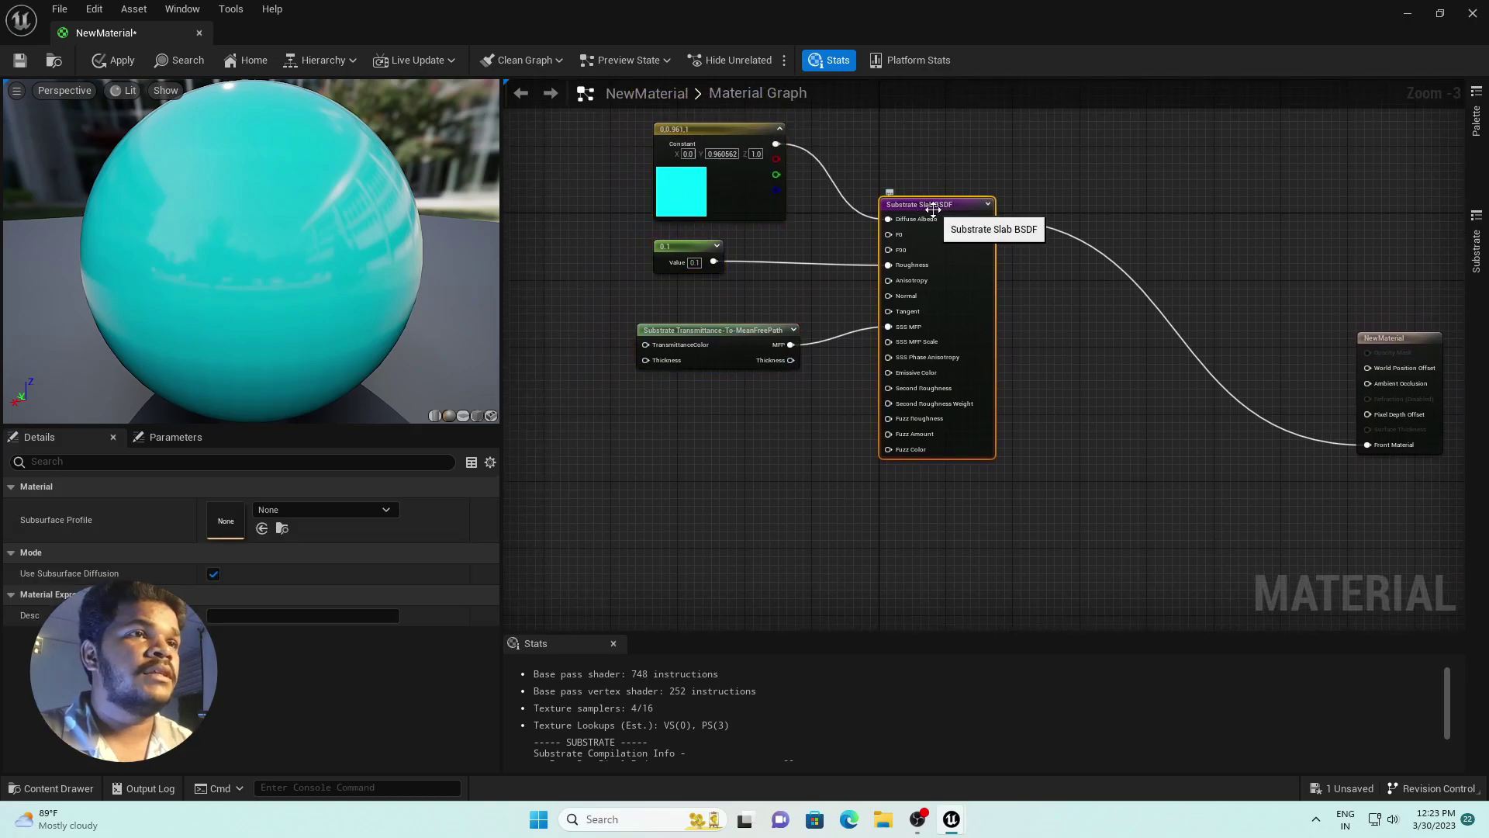
- Add a second Substrate Slab BSDF node and place it below the cyan slab
right_drag(1068, 552, 992, 349)
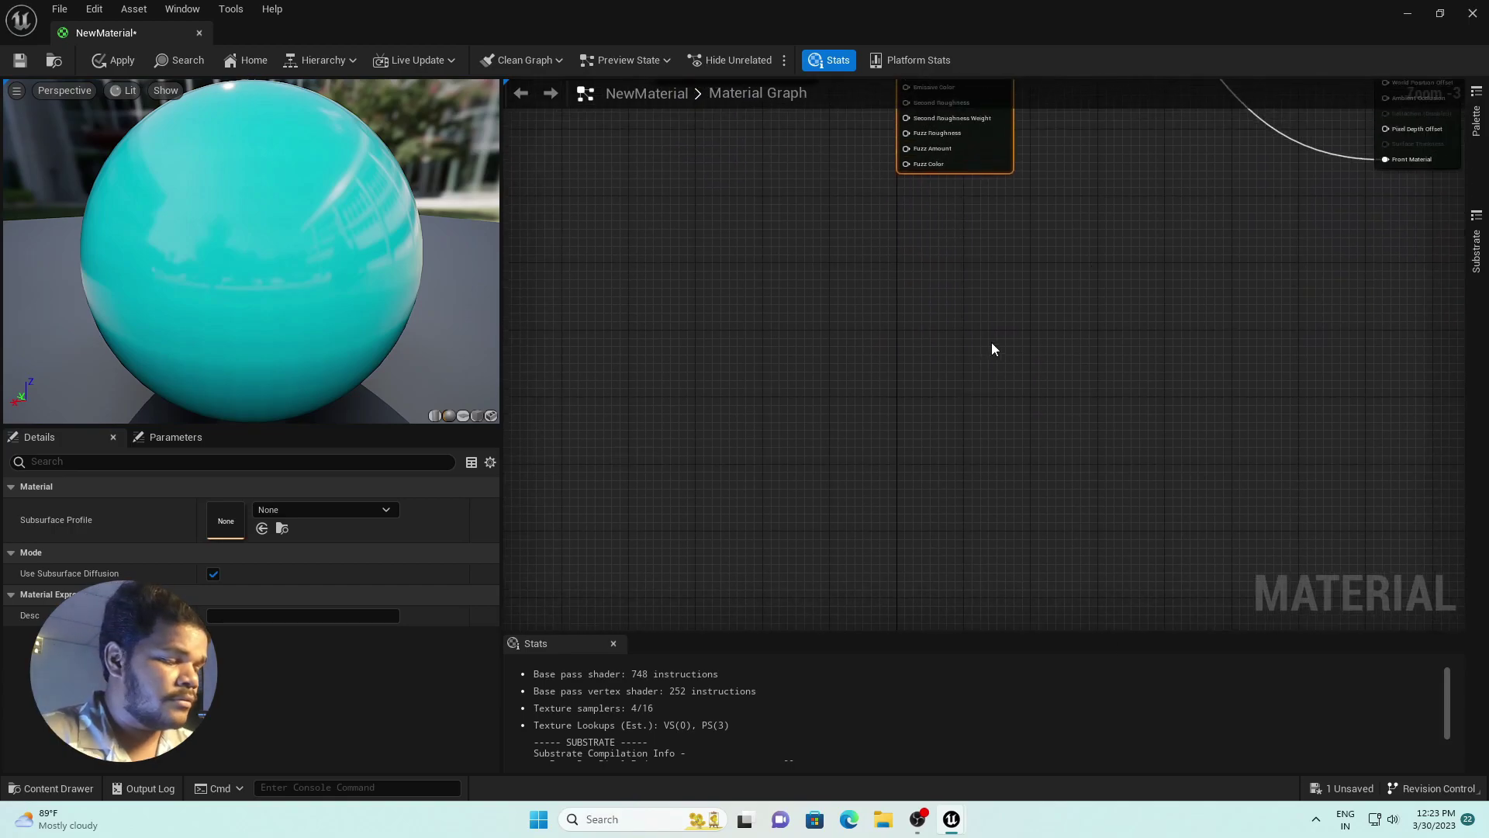
right_click(972, 348)
text(SUBSTRA)
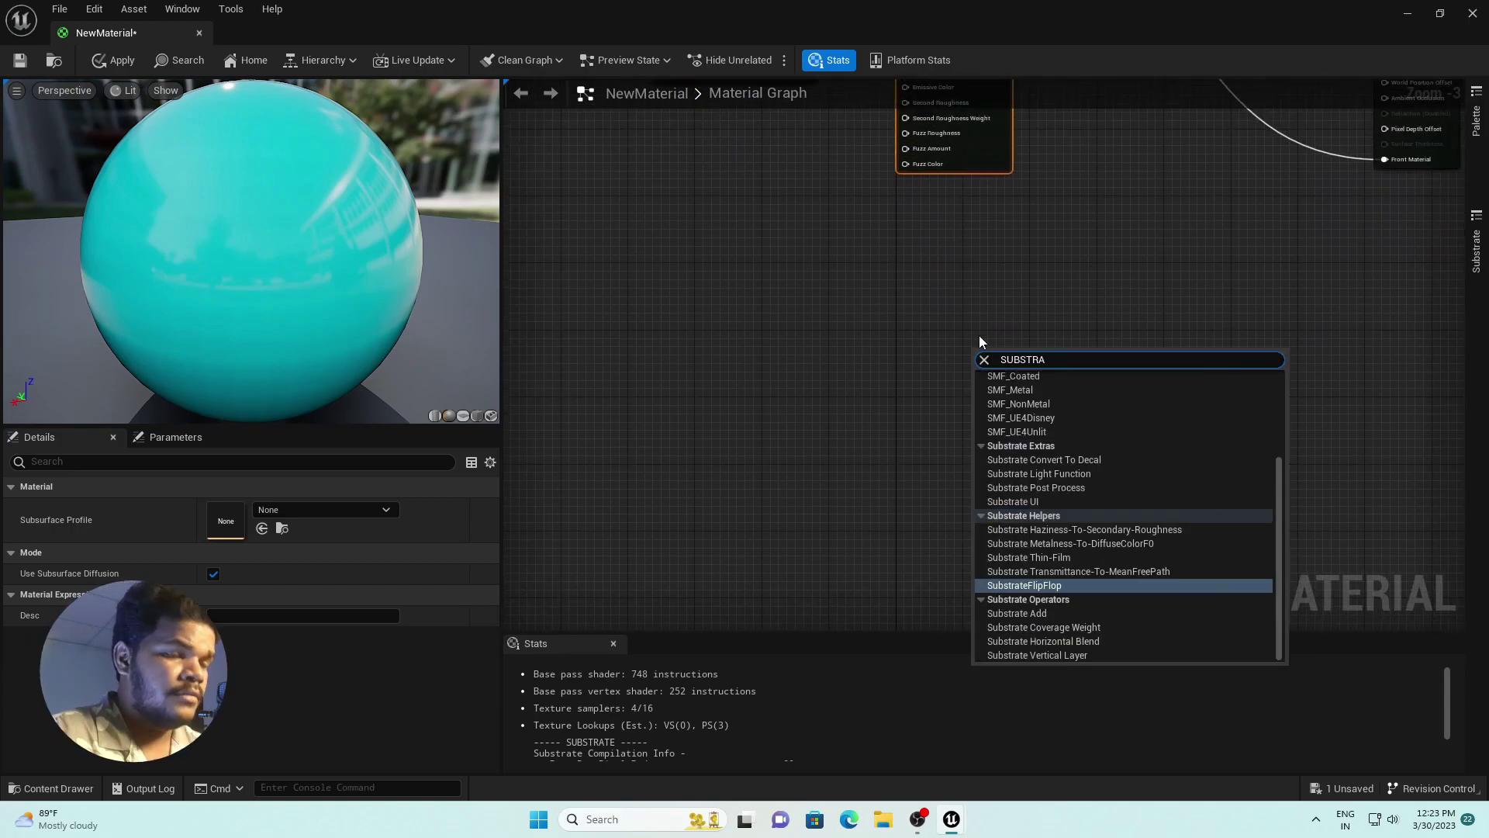
text(TE )
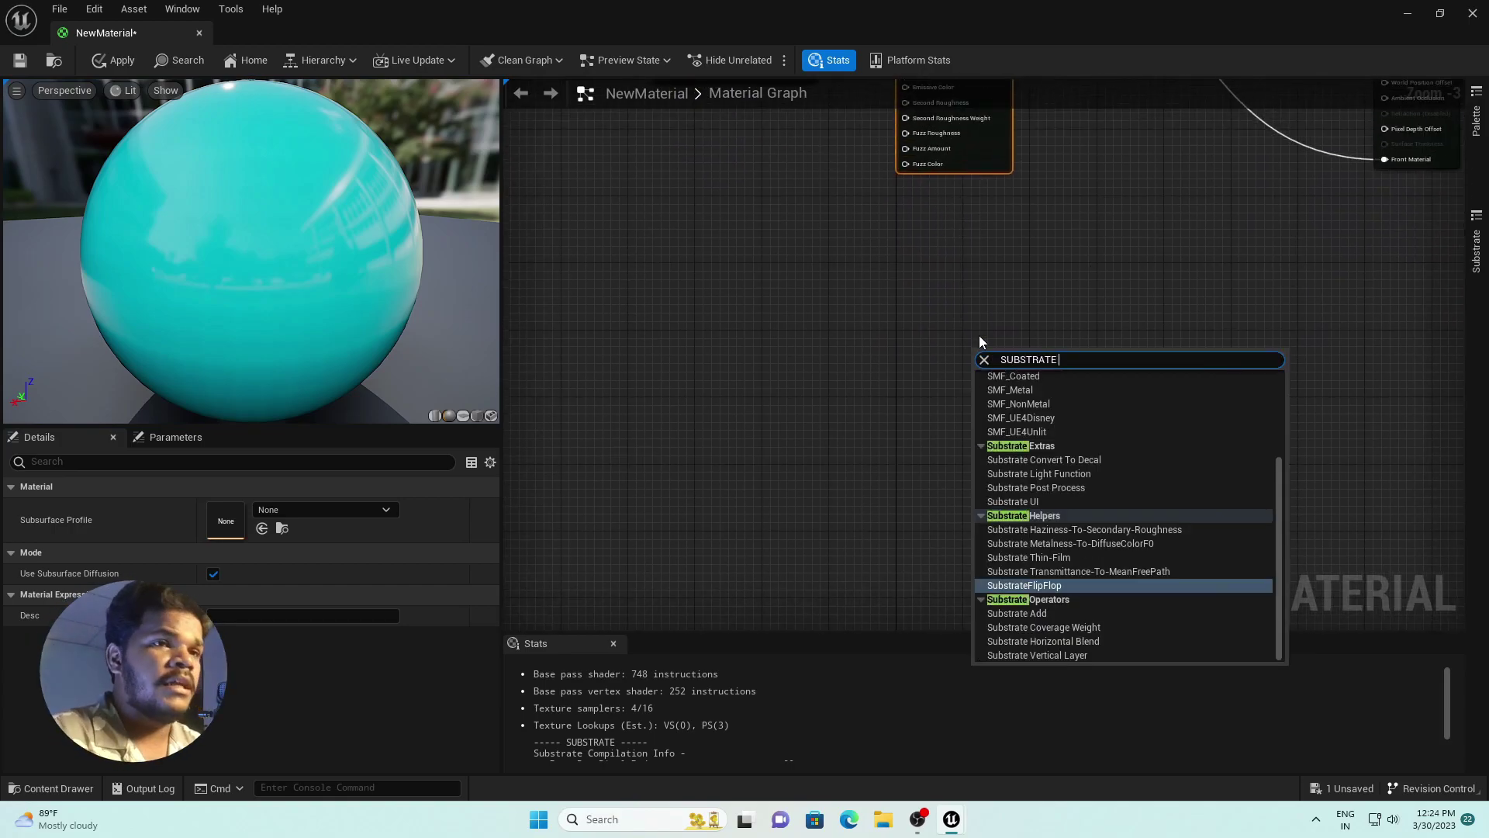
text(SL)
key(Return)
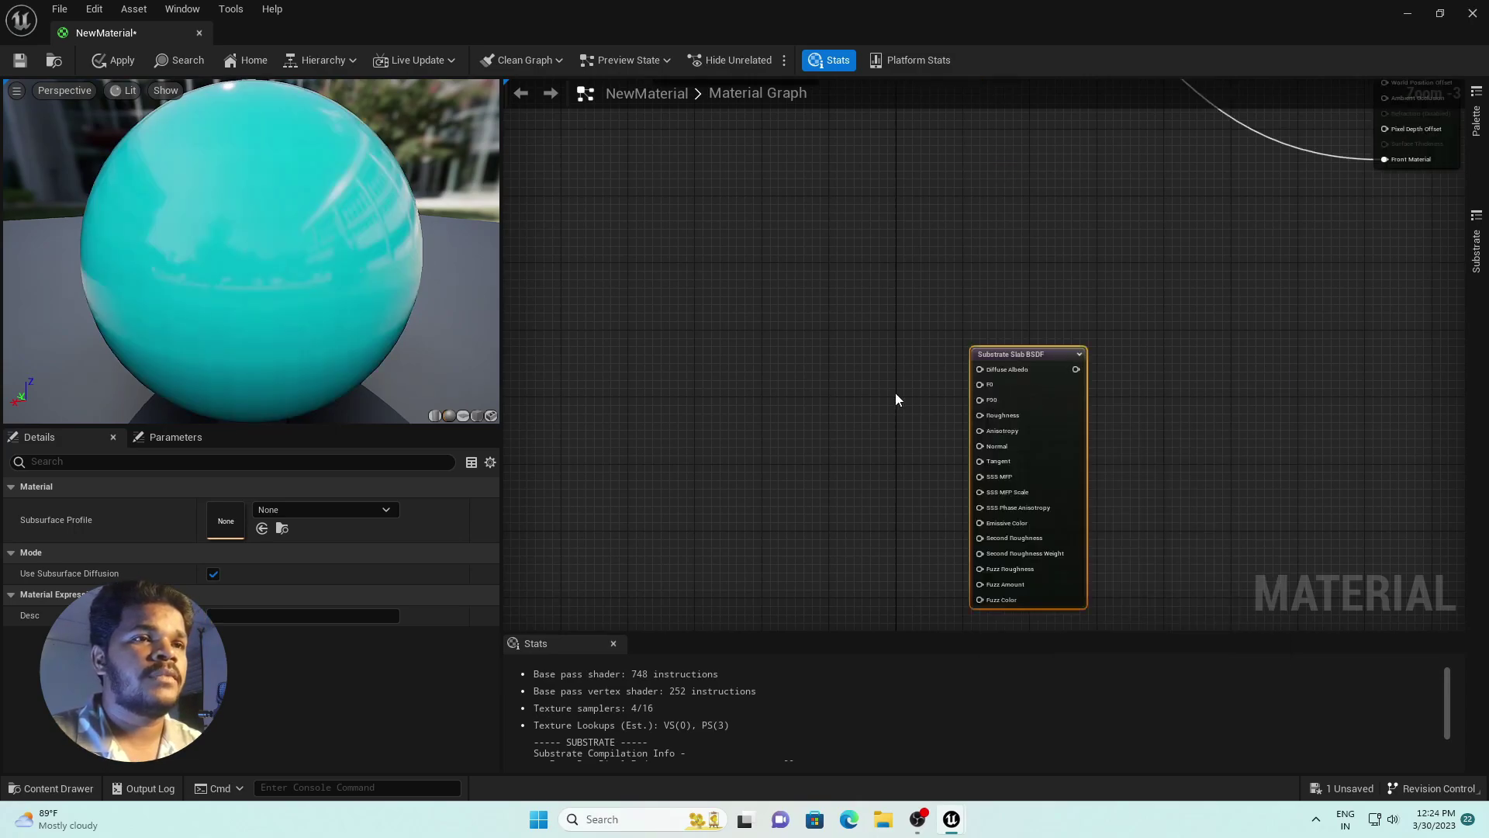
drag(995, 351, 912, 312)
- Add a TextureSampleParameter2D node with its default parameter name and place it clear of the new slab's inputs
right_drag(824, 342, 944, 402)
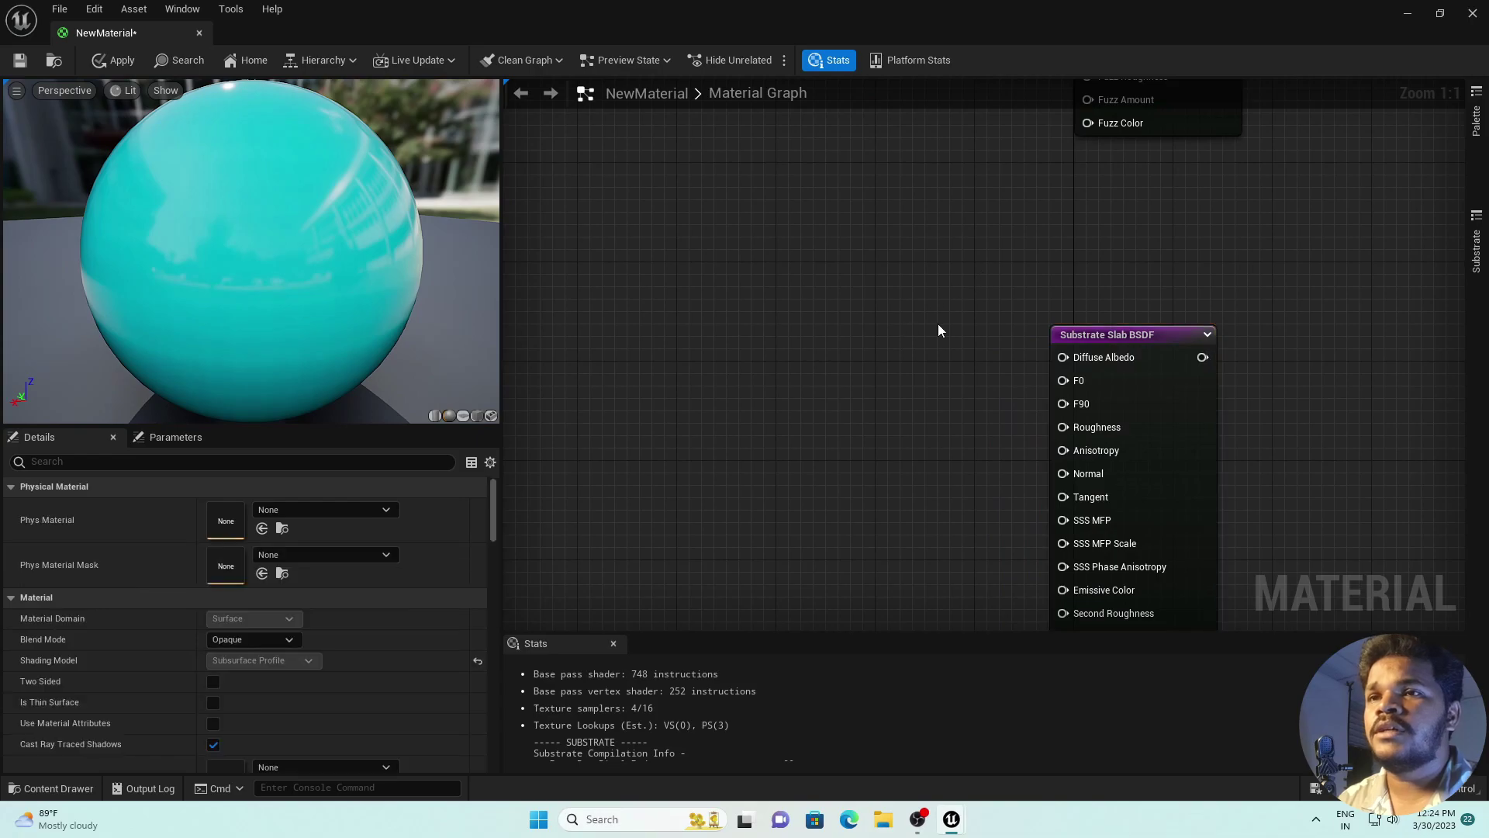
right_drag(937, 324, 924, 220)
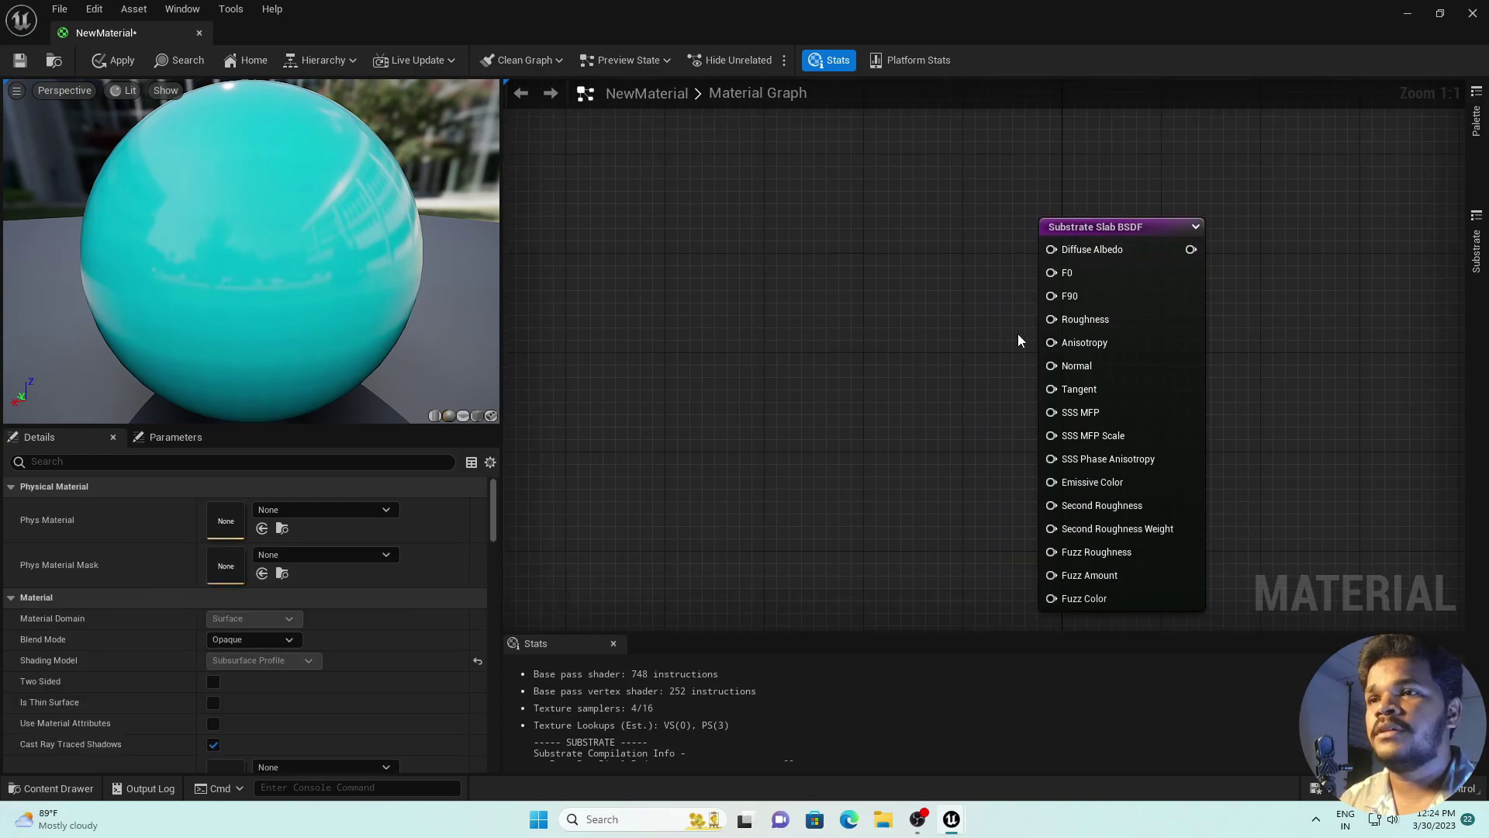
right_click(813, 375)
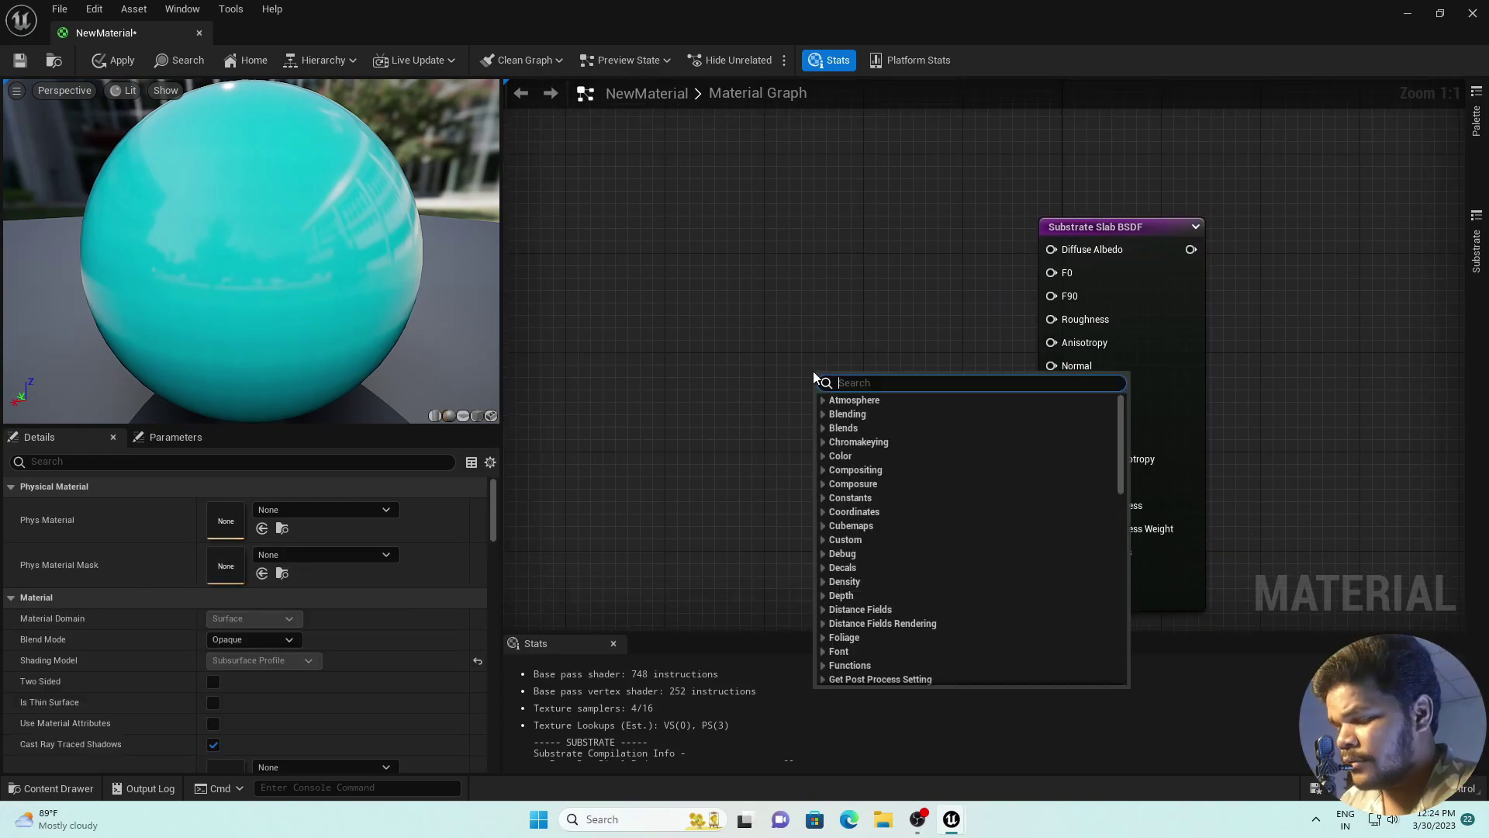
text(TEXTURE)
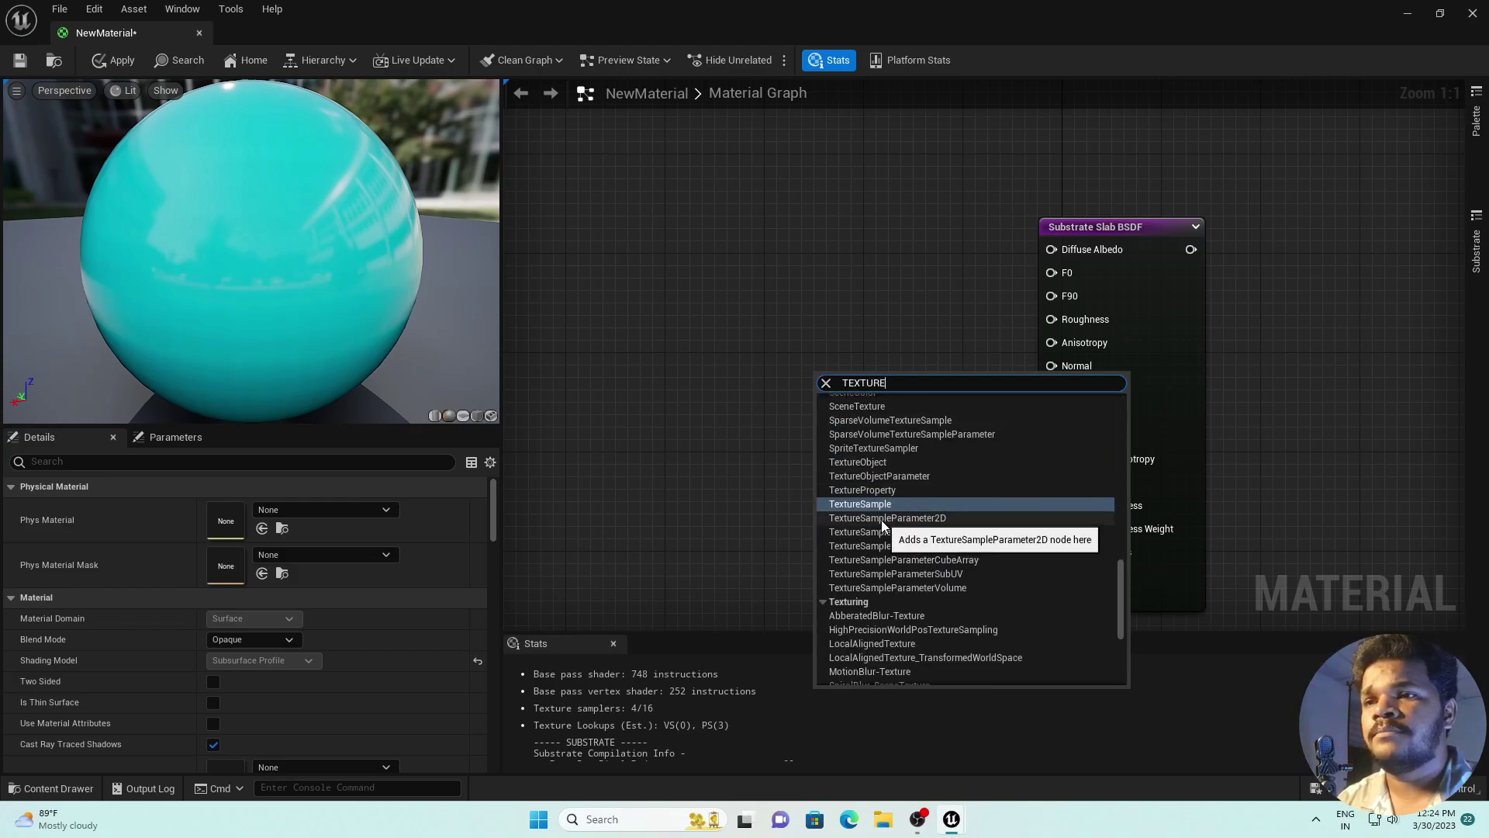
click(904, 520)
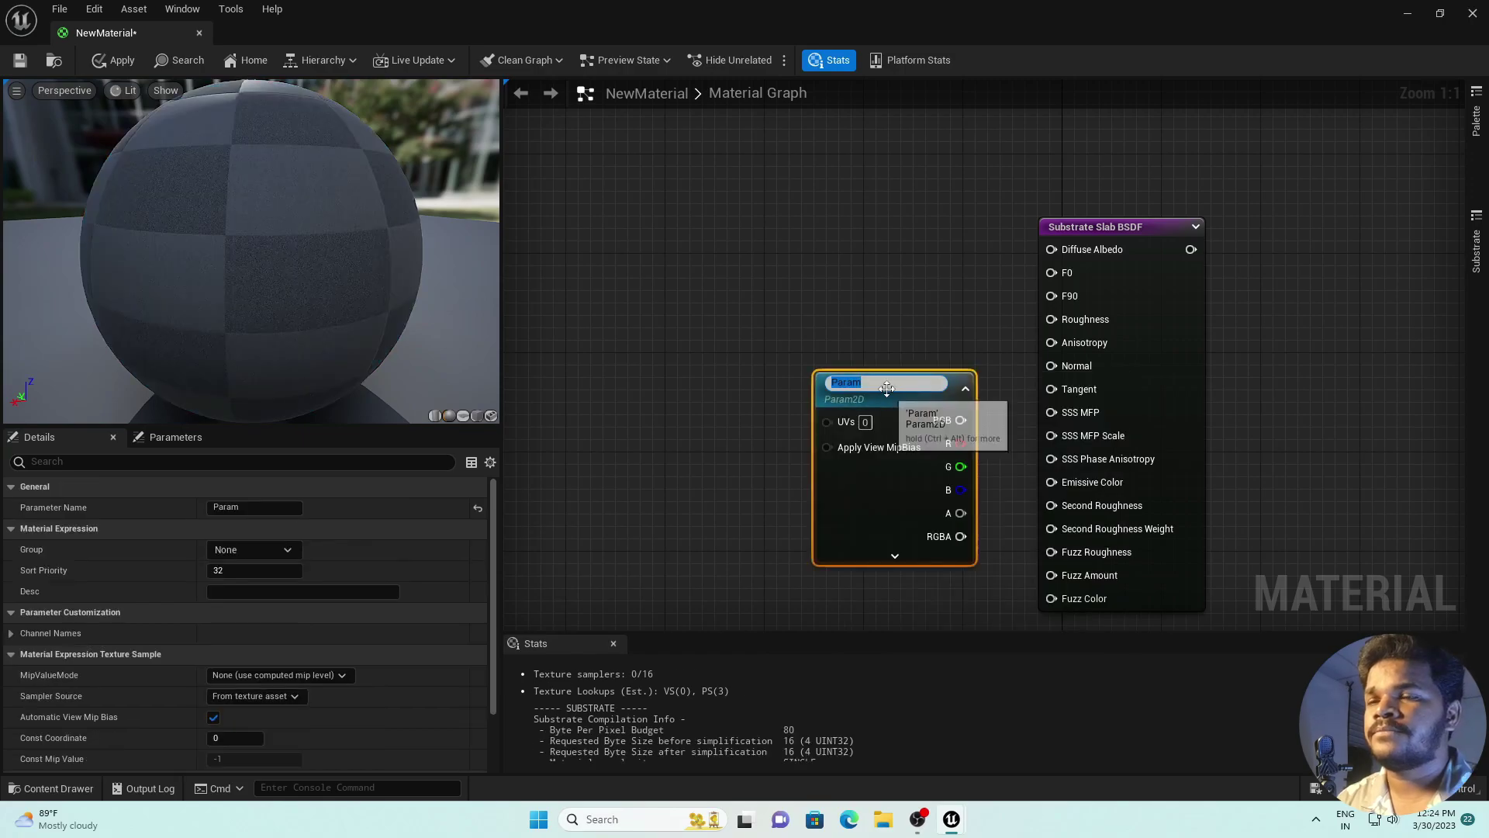
drag(891, 402, 825, 378)
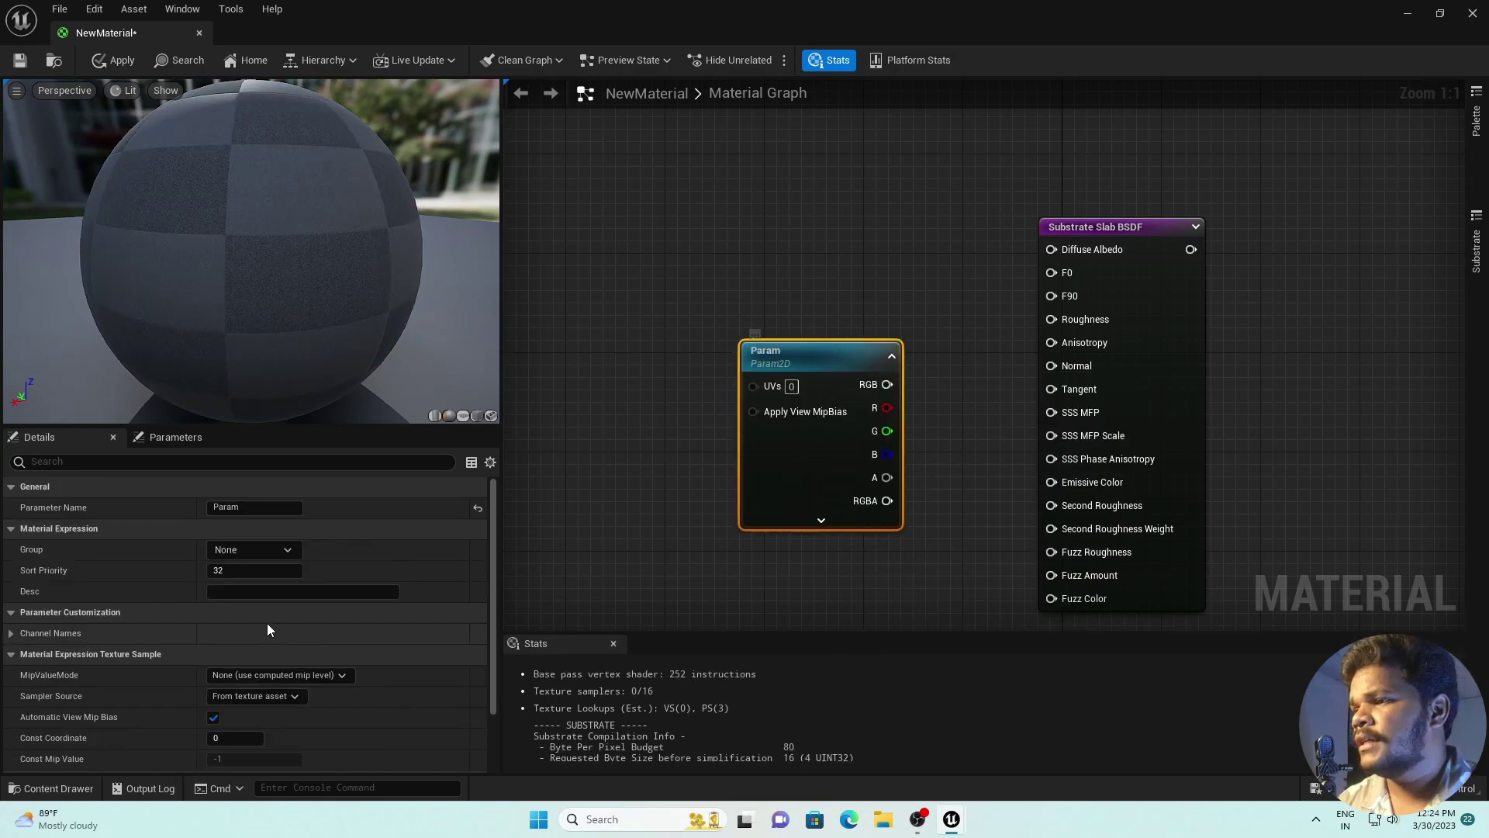
- Assign the T_Tech_Hex_Tile_N texture to the texture parameter and connect its RGB output to the second slab's Normal
scroll(280, 606, down, 3)
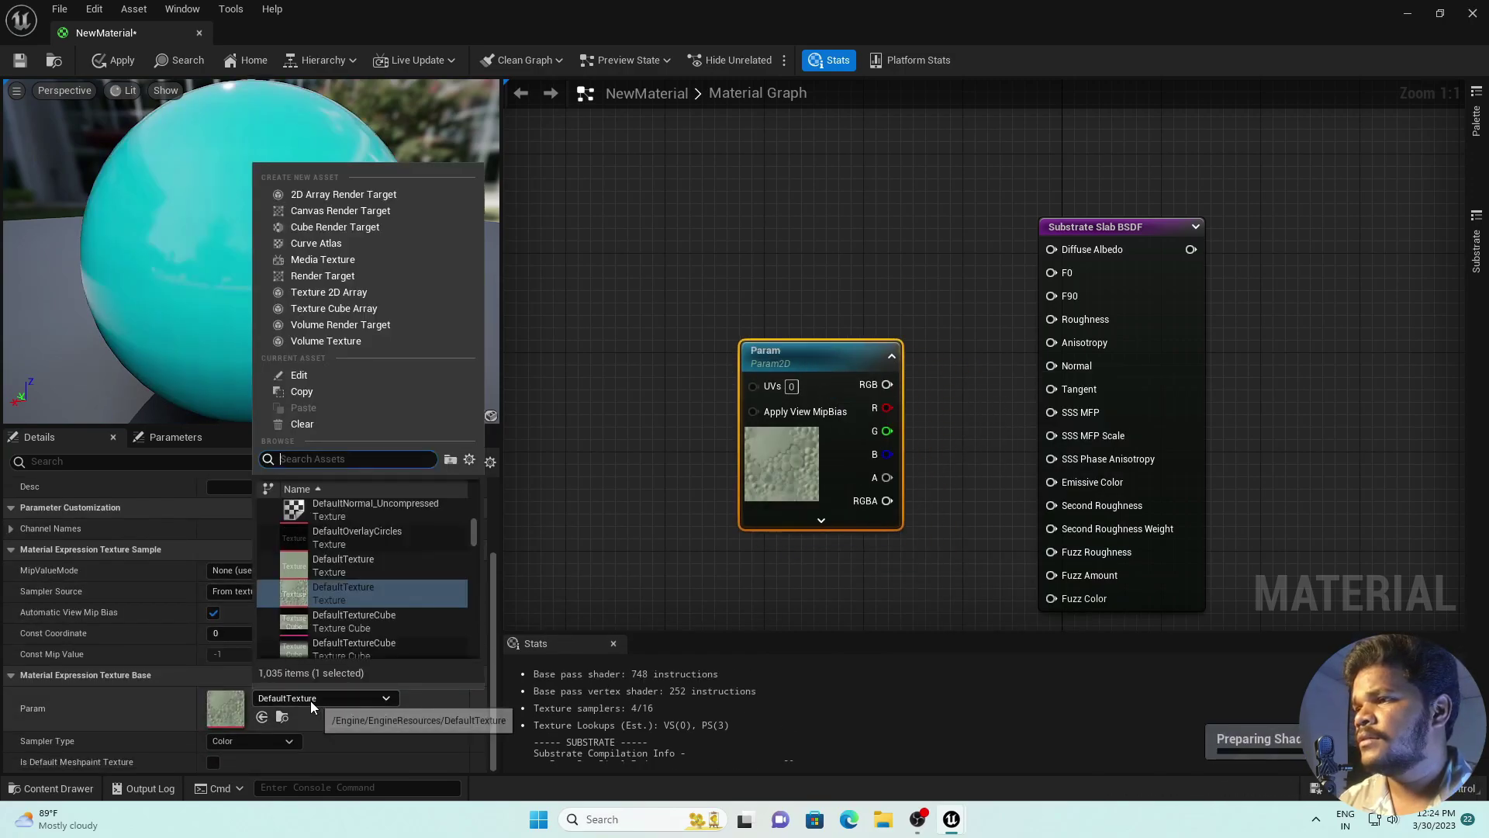
click(310, 699)
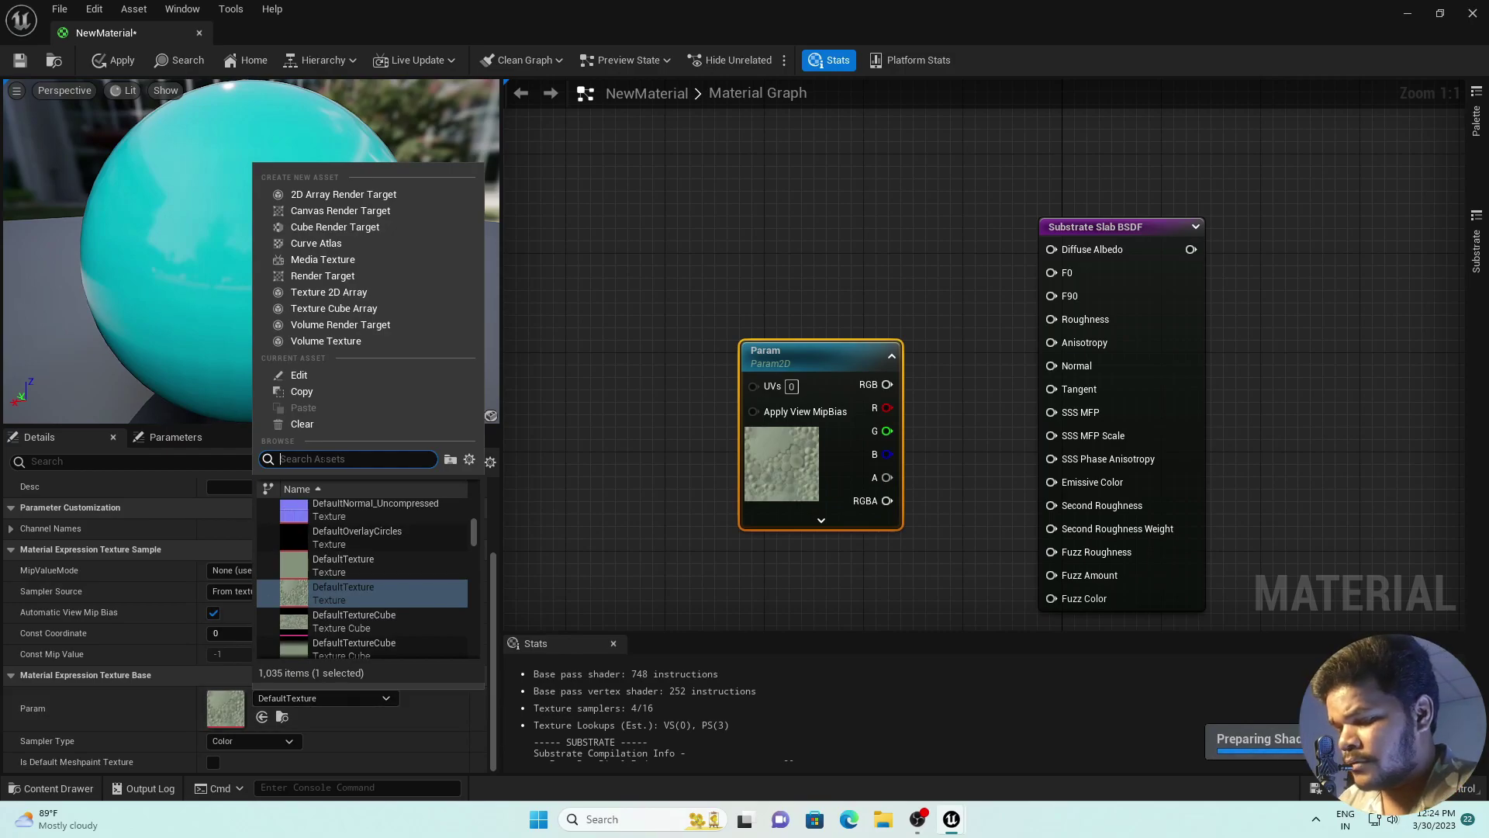
text(Ti)
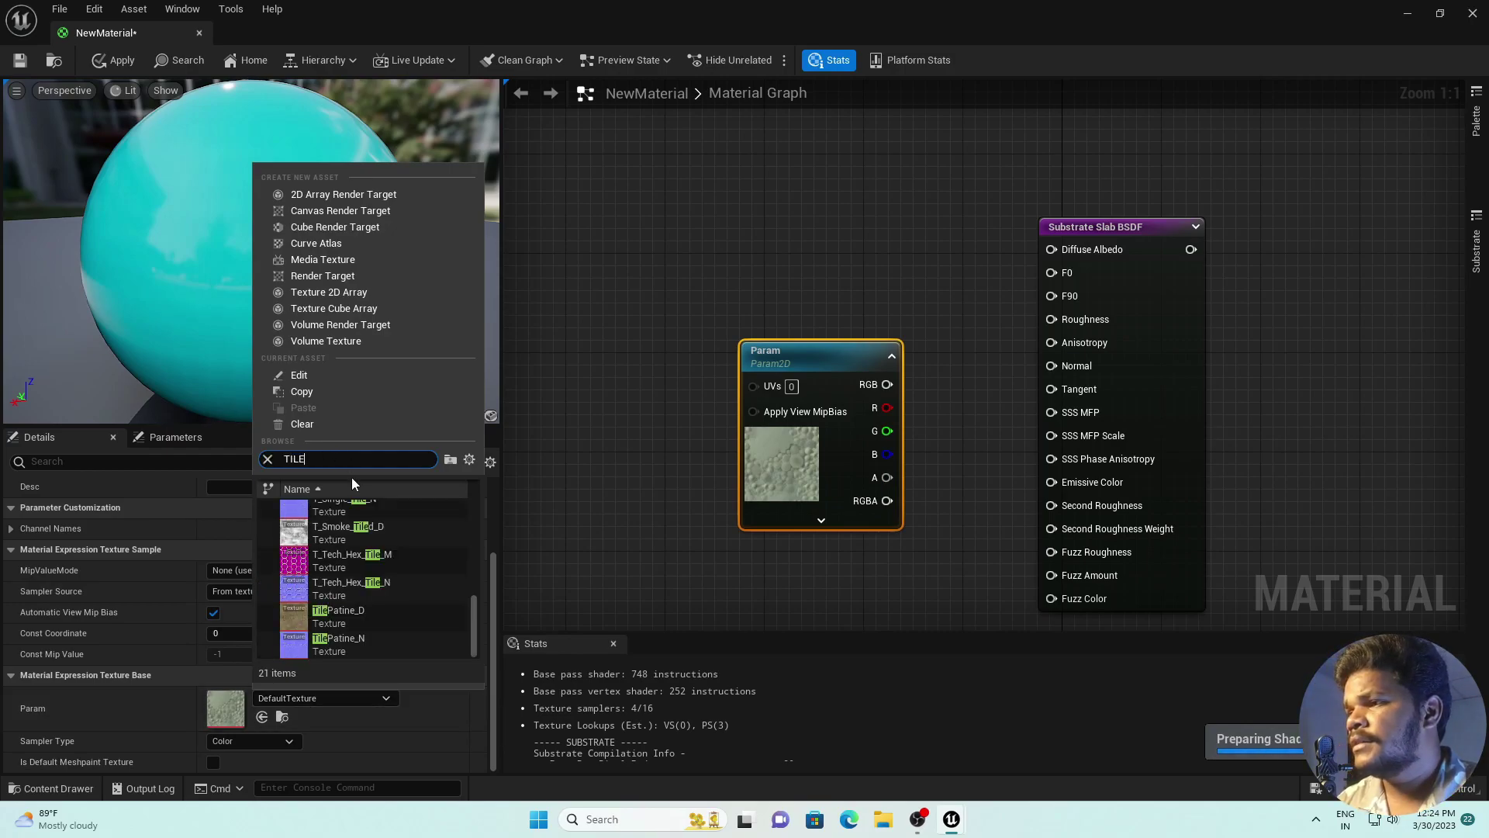
click(353, 516)
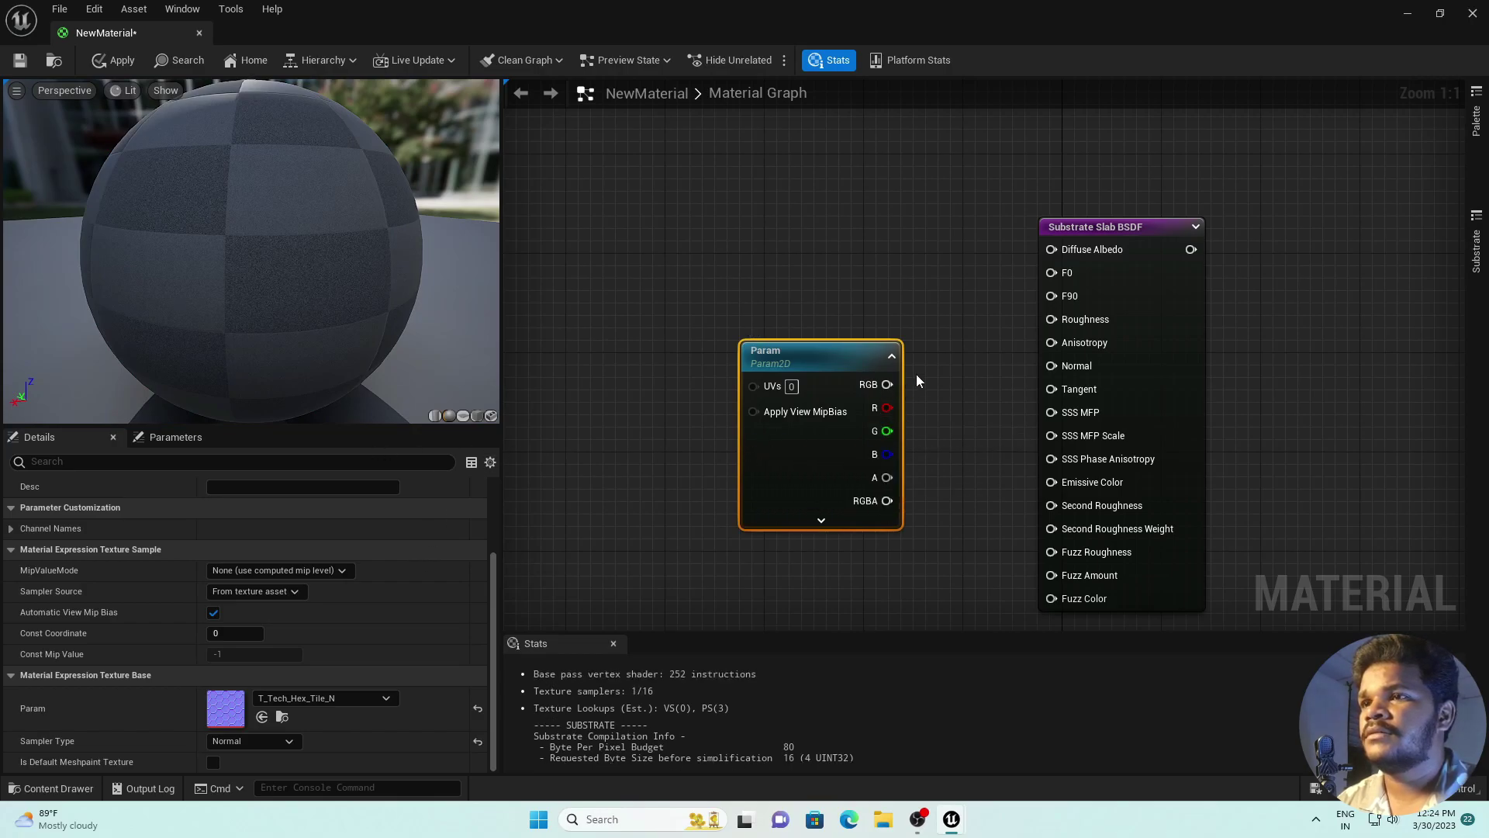
drag(887, 382, 1051, 366)
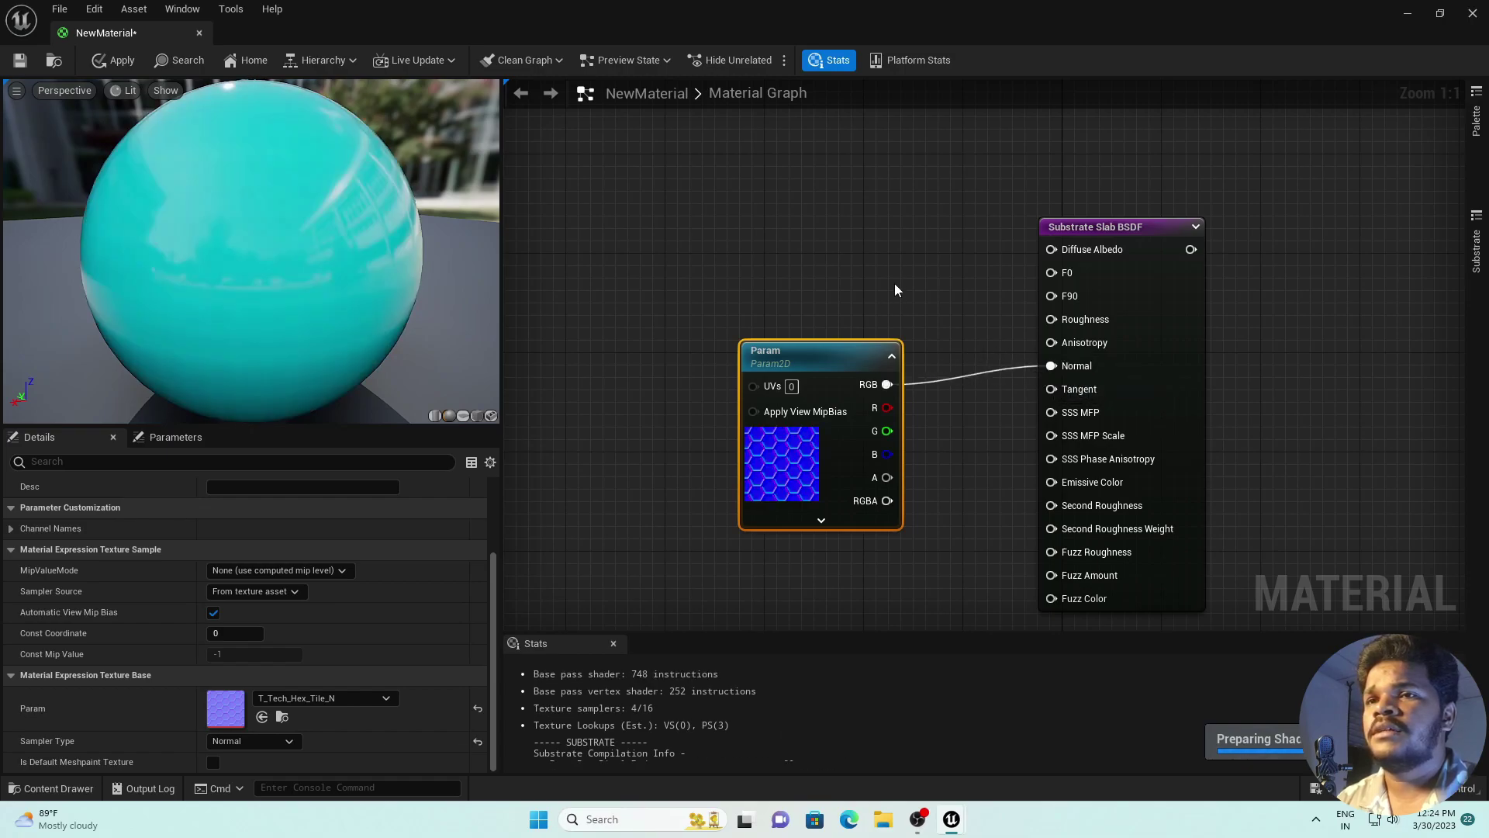
- Add a Constant node with value 0.1 connected to the second slab's Roughness
right_drag(929, 306, 989, 434)
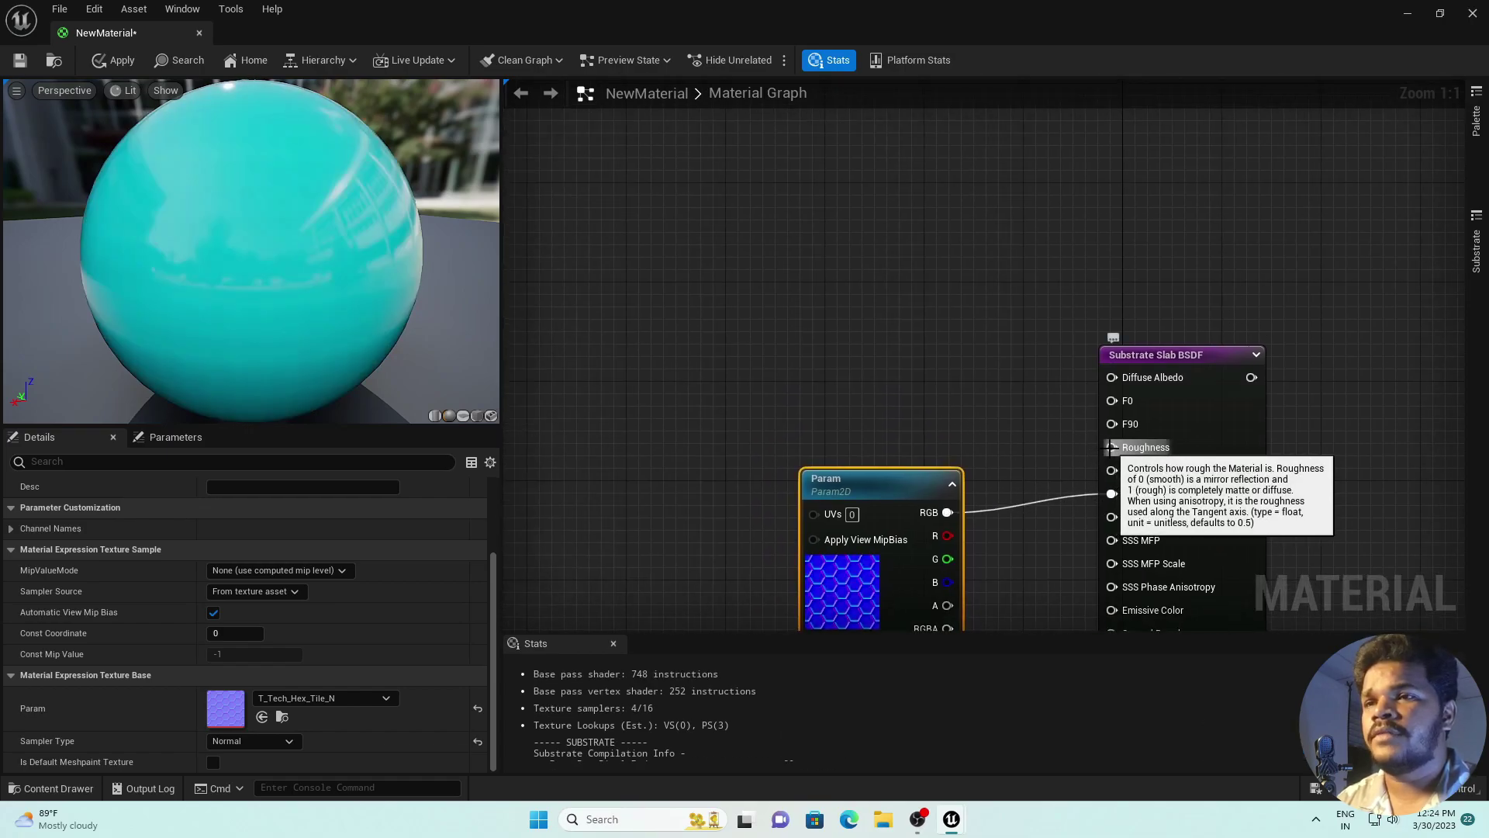
drag(1112, 448, 958, 378)
text(CONS)
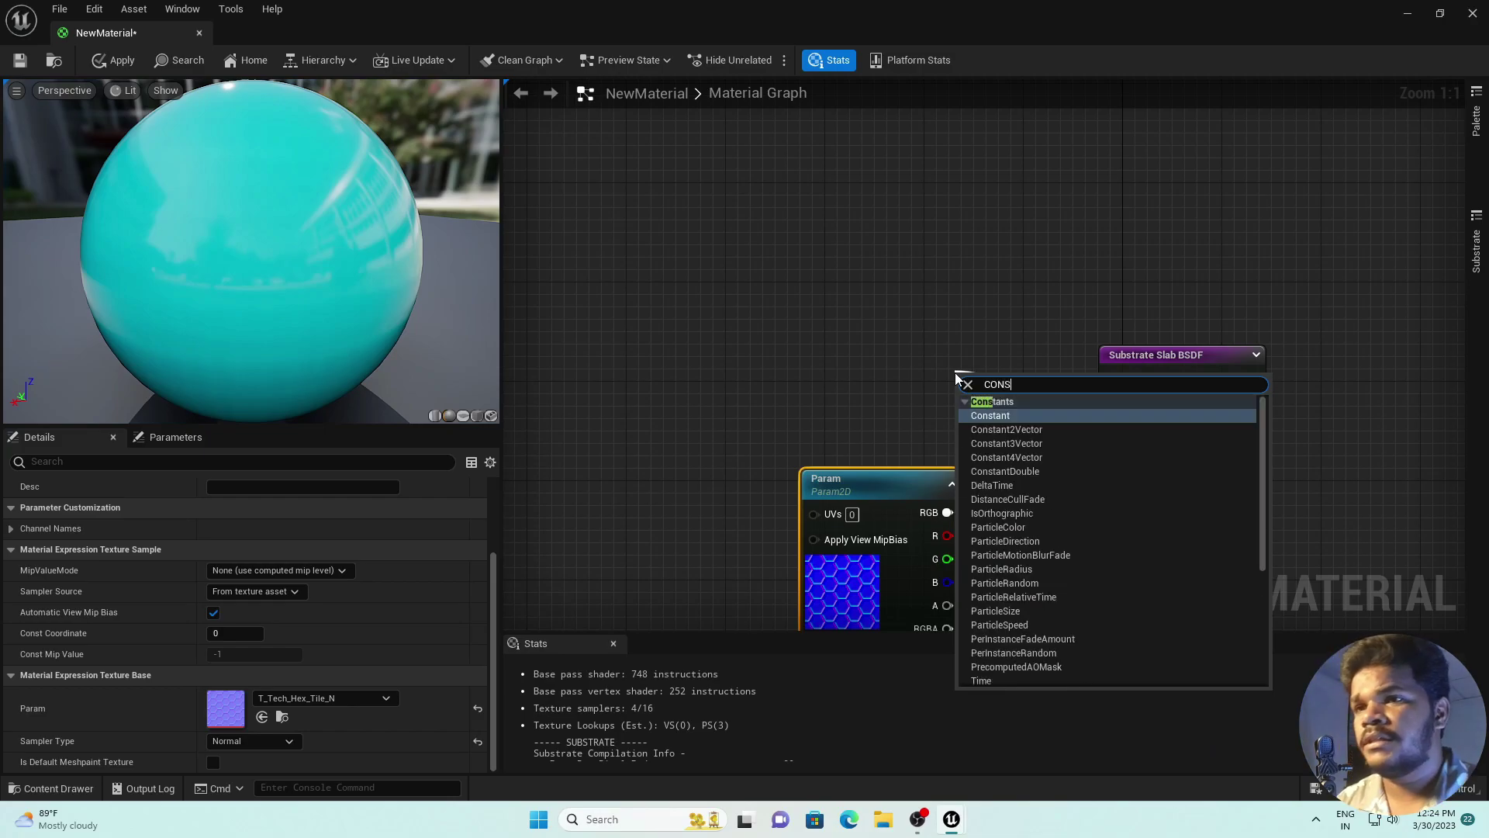
text(TA)
click(991, 416)
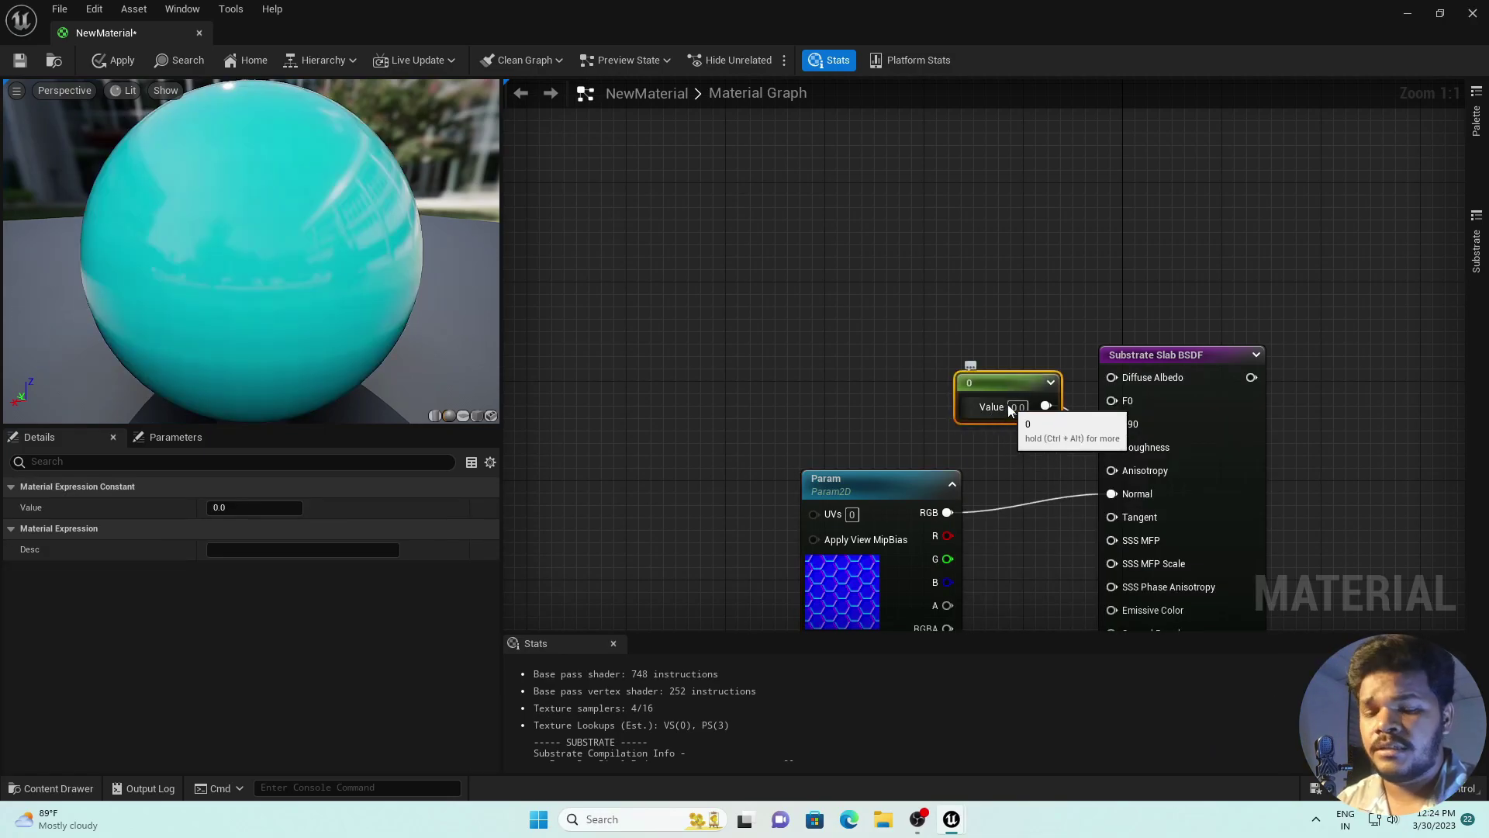
click(1017, 407)
text(0.1)
key(Return)
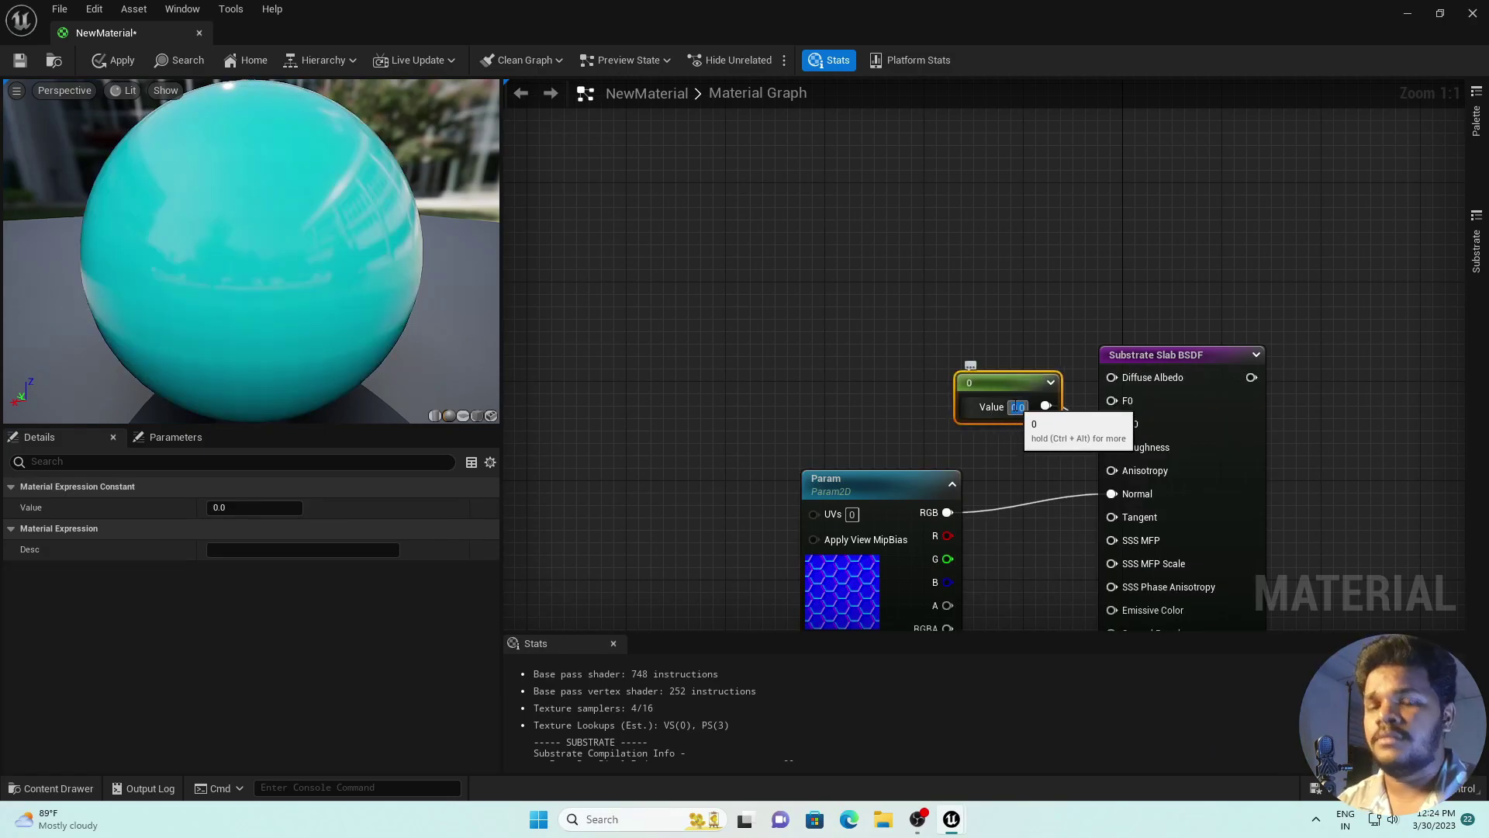
- Disconnect the cyan slab from the material's Front Material input
scroll(957, 394, down, 7)
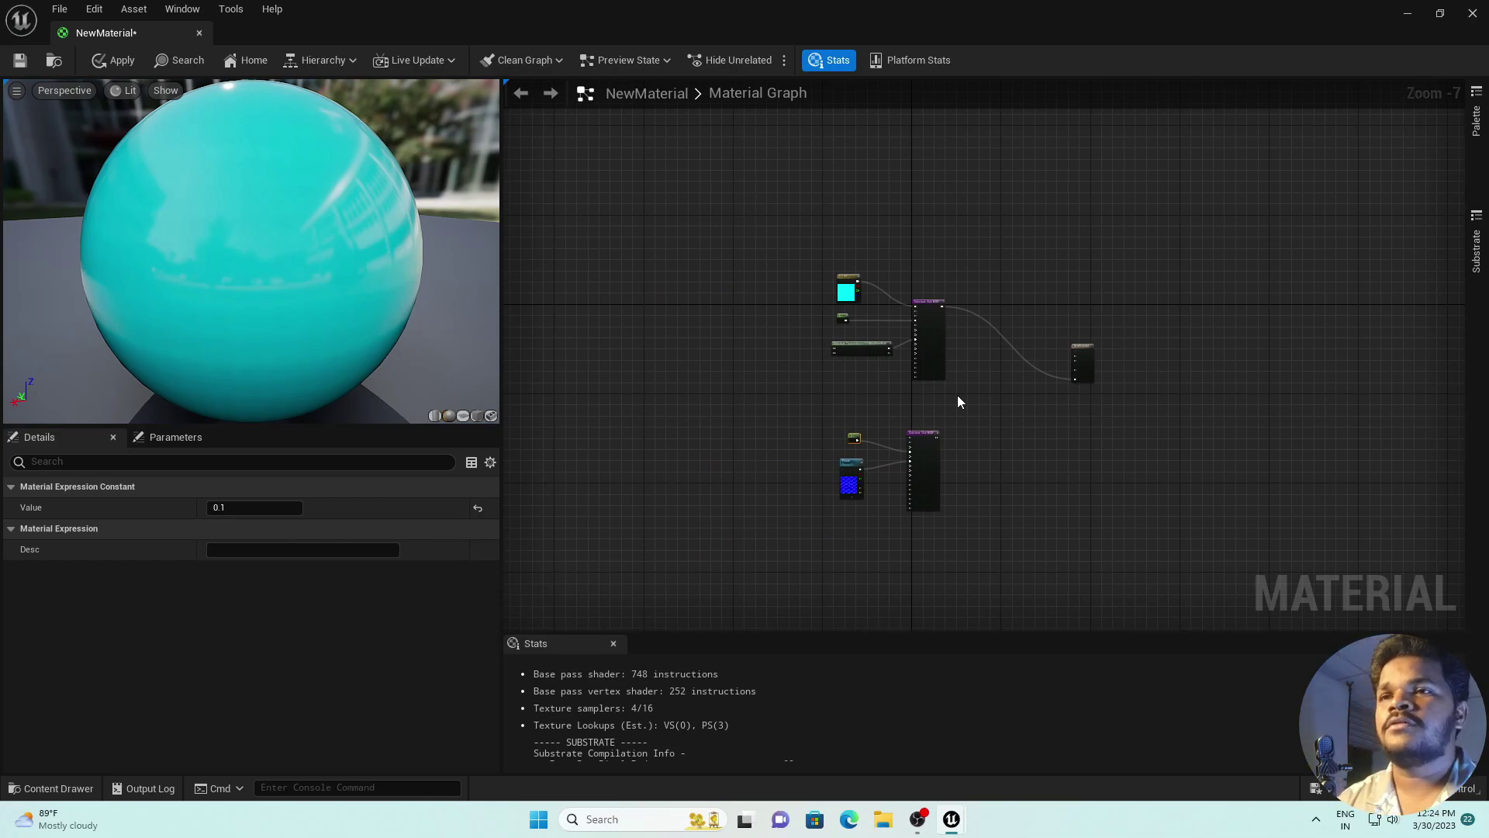
scroll(966, 366, up, 4)
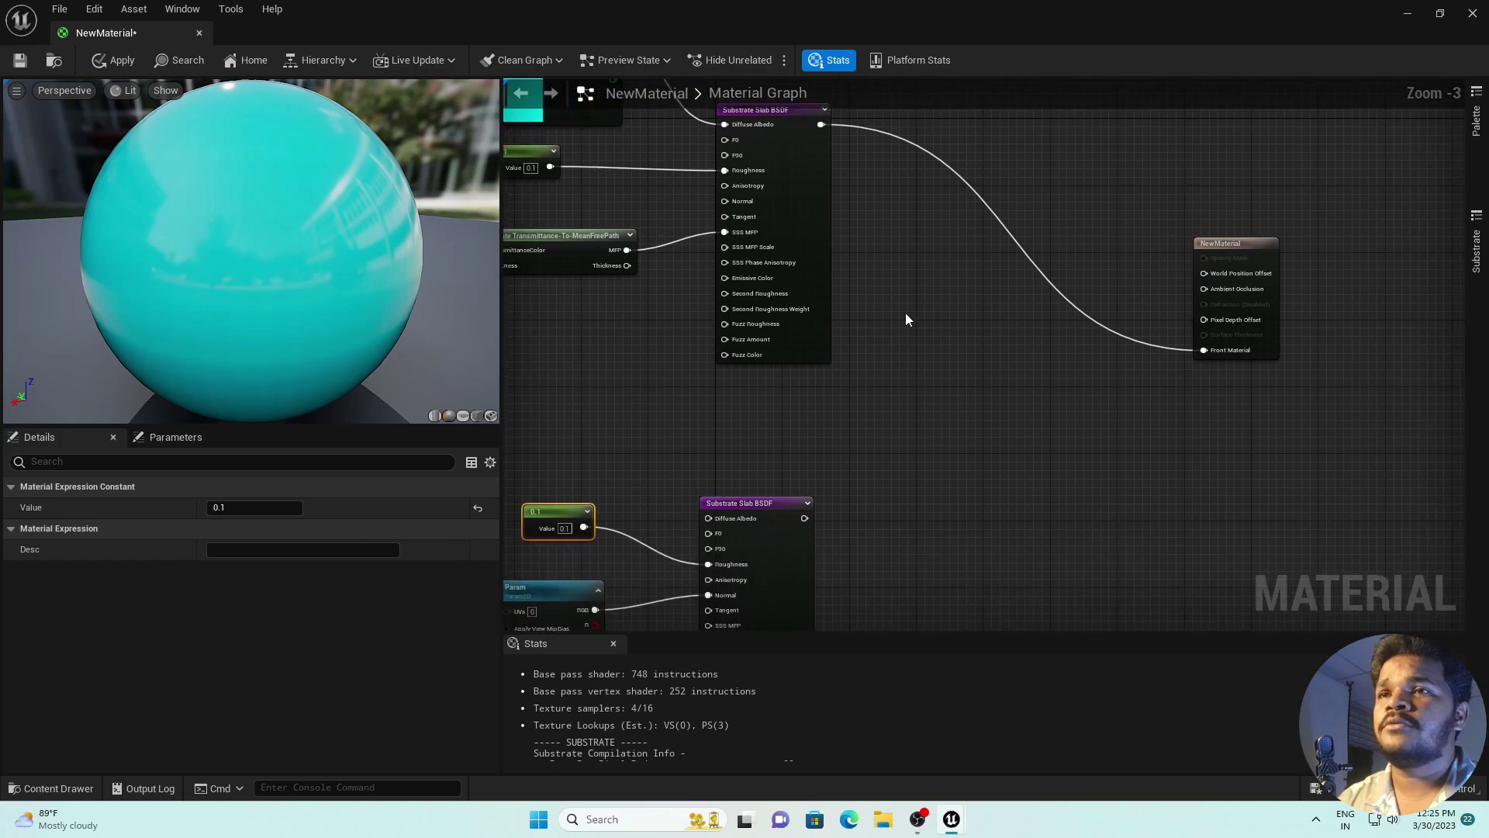
alt+click(1035, 267)
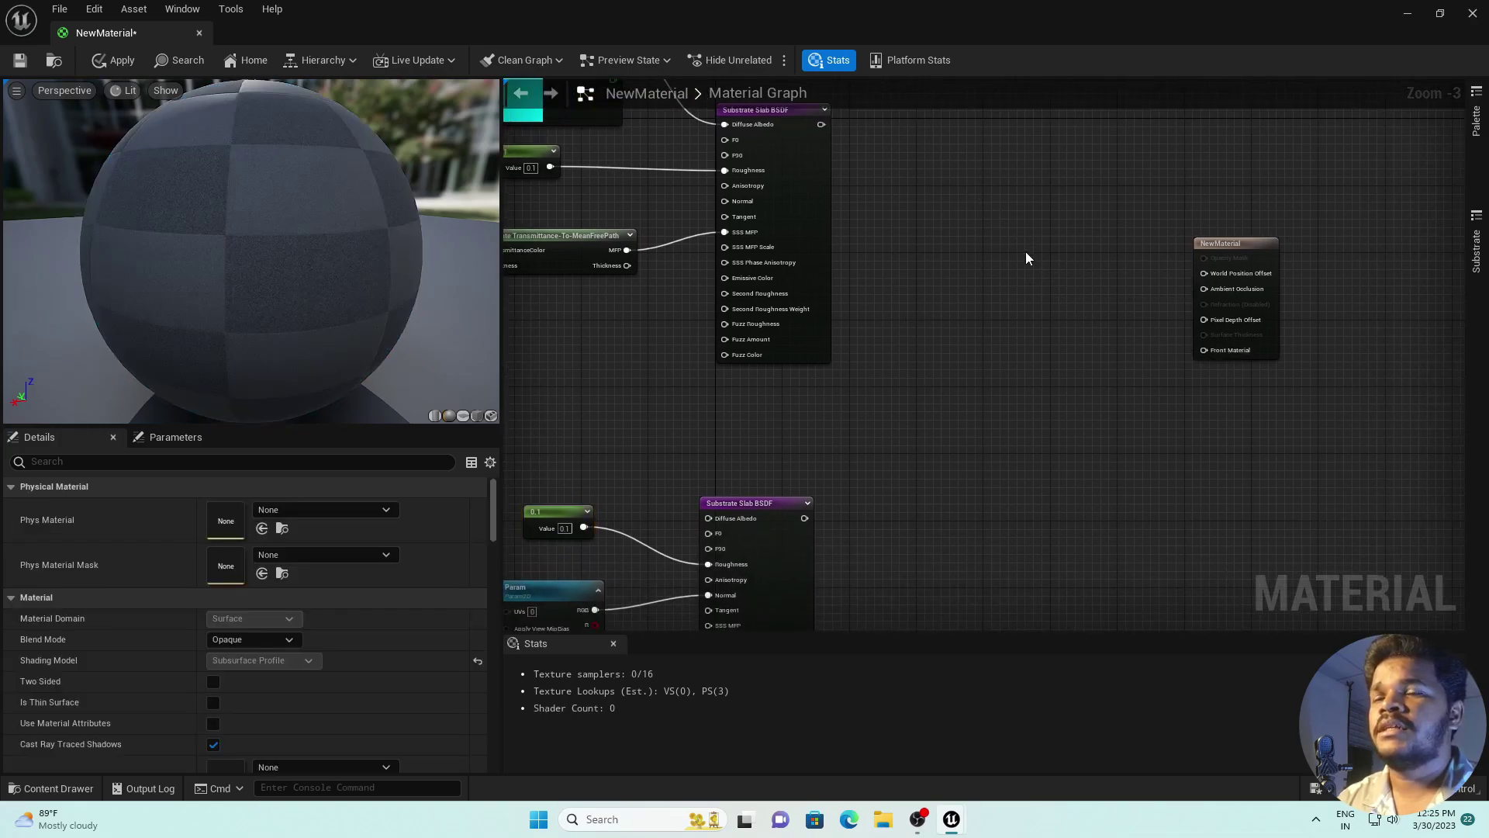
- Add a Substrate Vertical Layer node between the two slabs and the material output node
right_drag(1025, 251, 1048, 231)
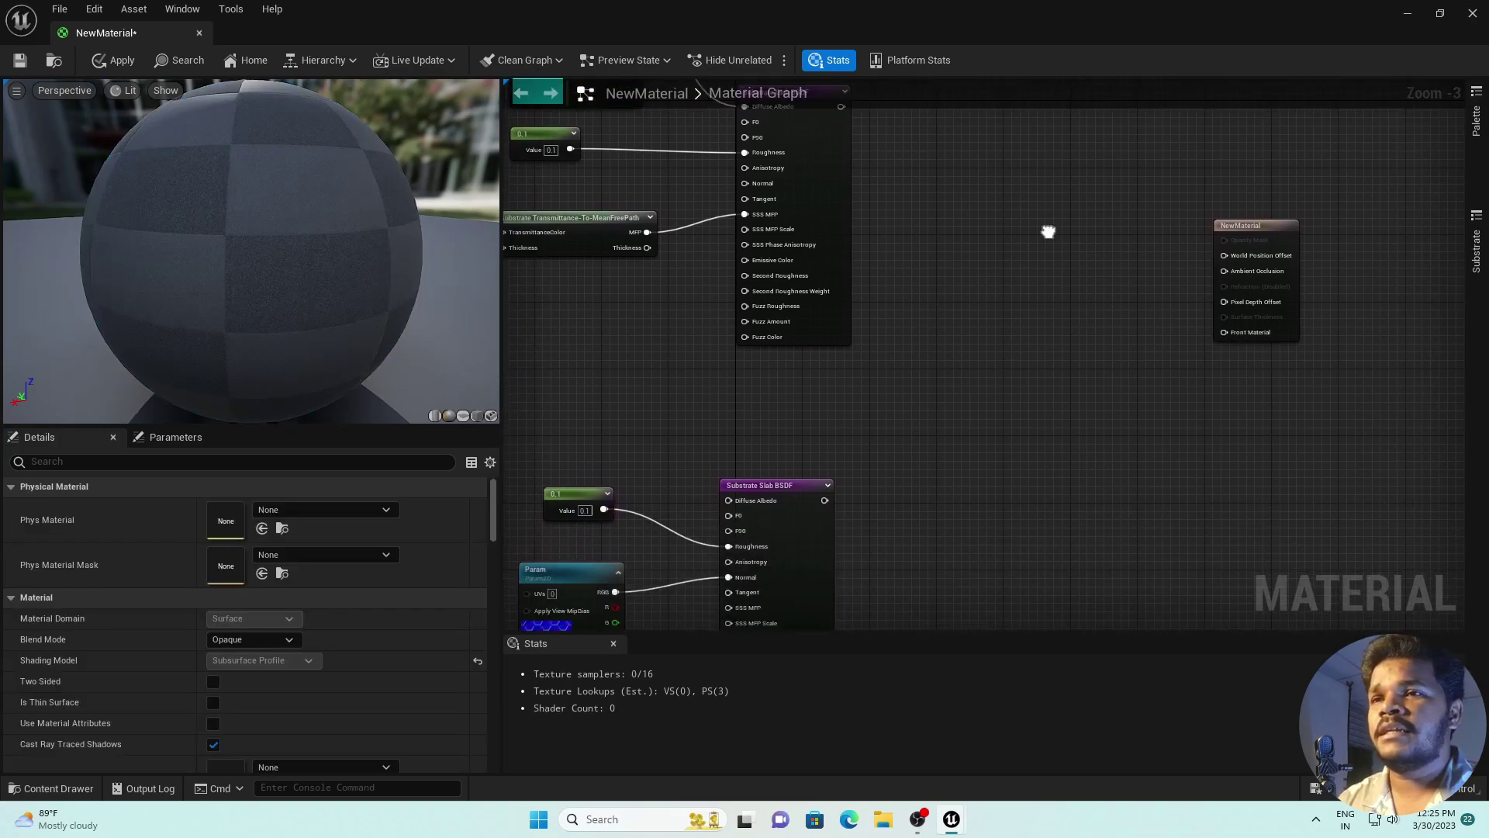
right_click(994, 380)
text(SUBSTR)
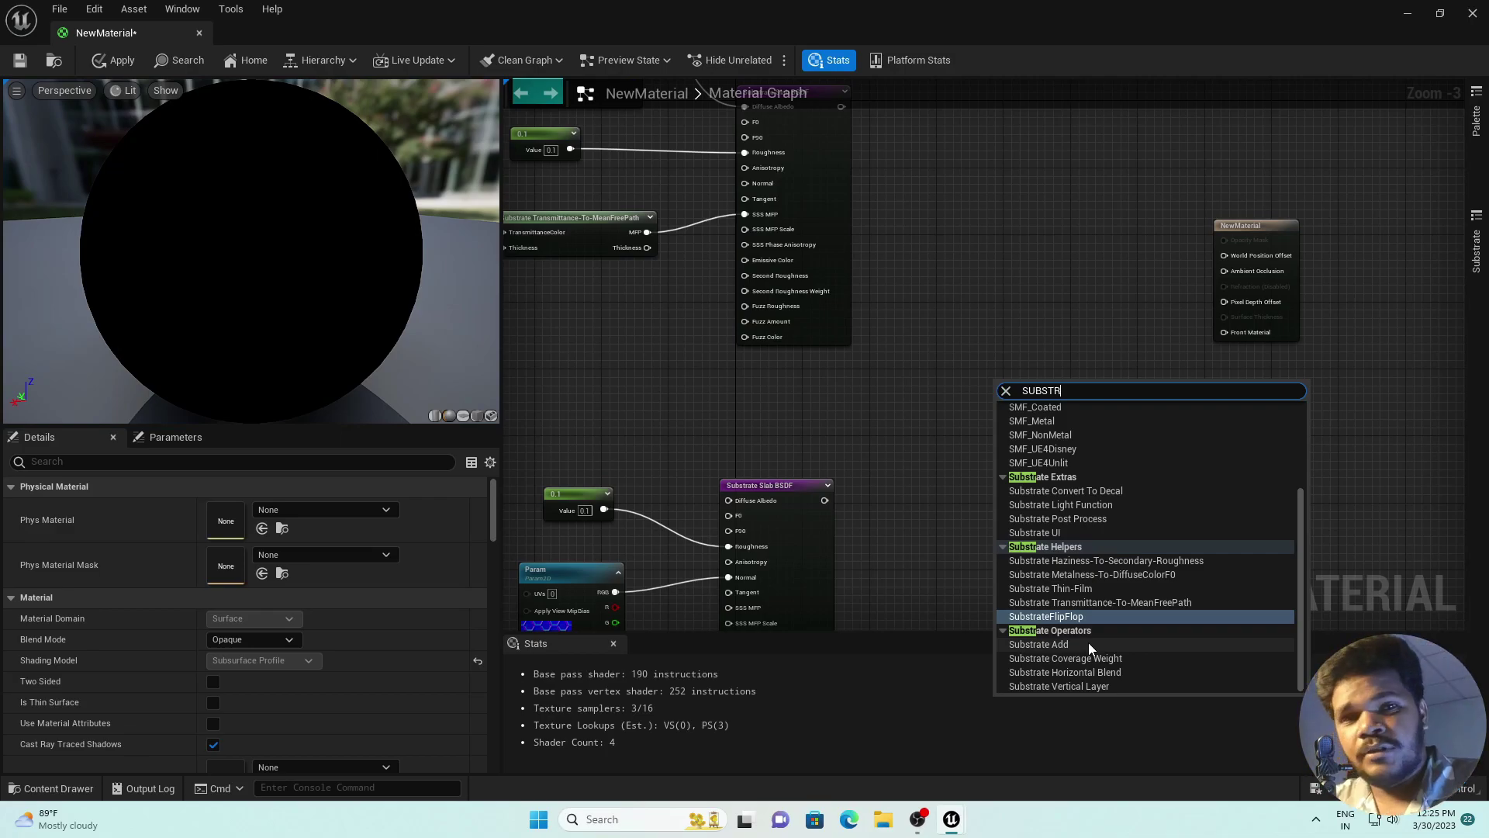
click(1083, 685)
scroll(1039, 376, up, 1)
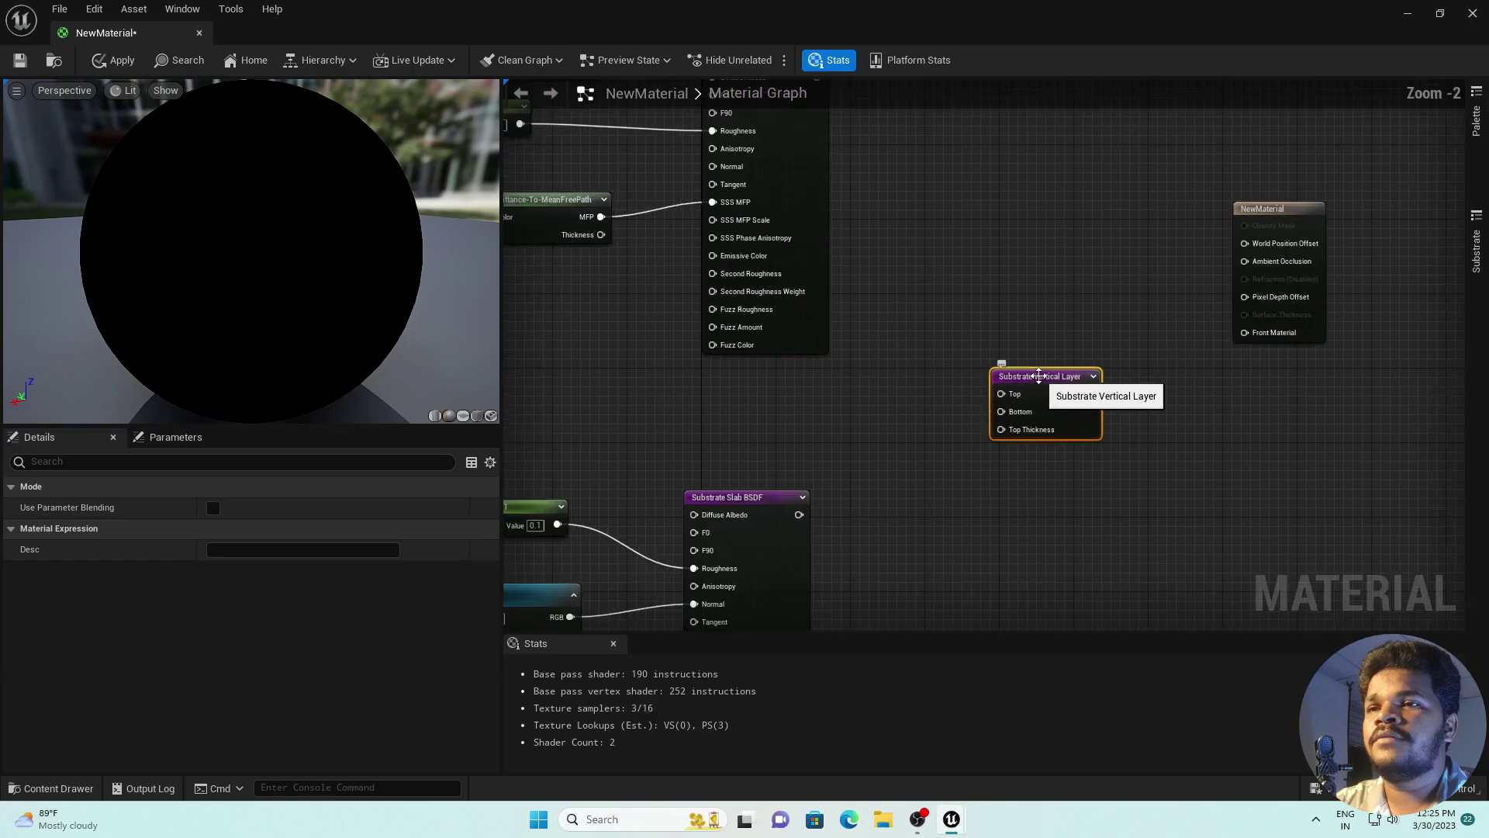
scroll(1039, 376, up, 2)
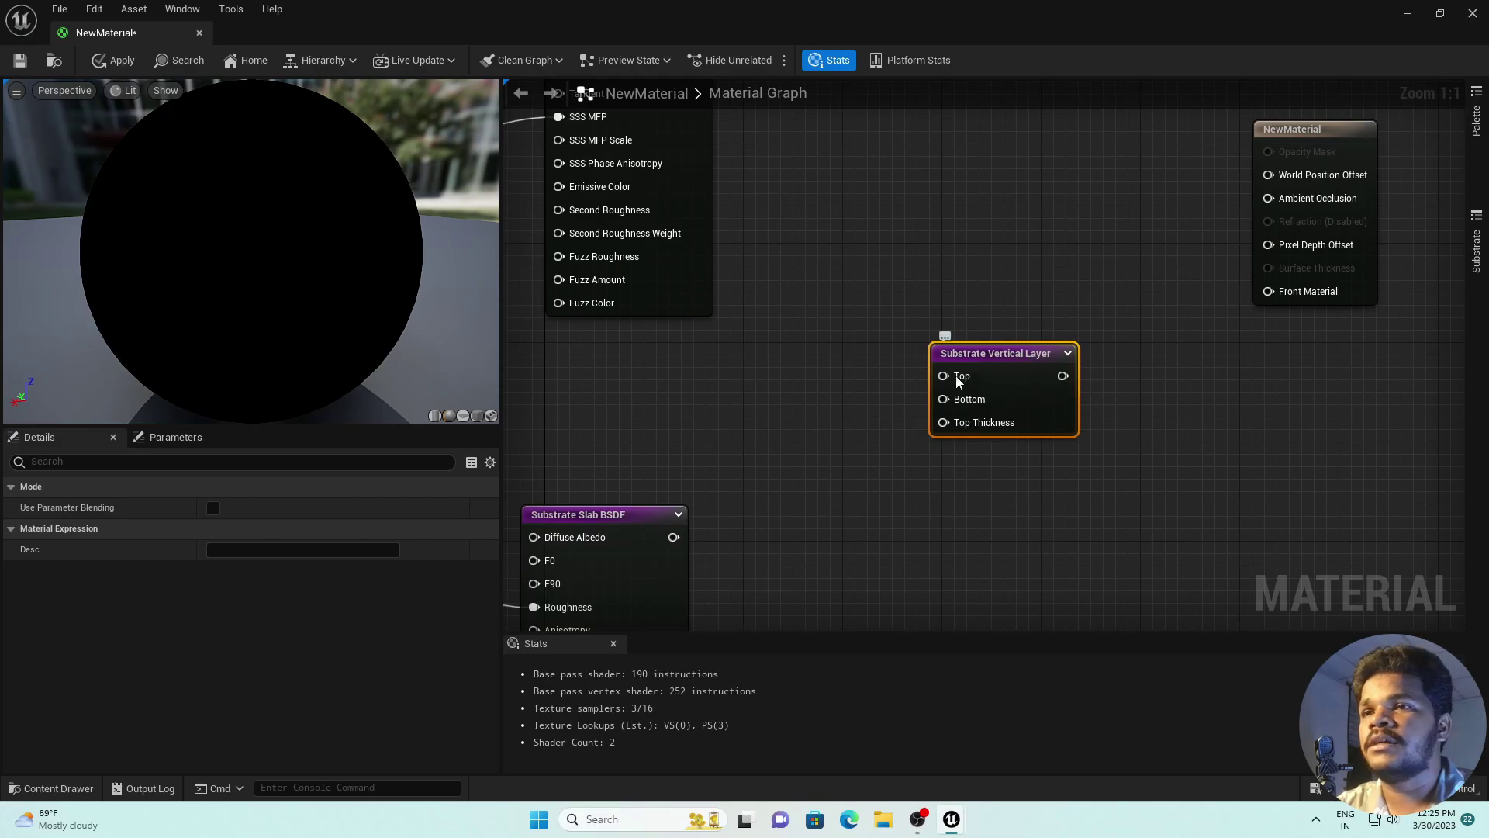
- Connect the cyan slab to the Vertical Layer's Top input and the hex-tile slab to its Bottom input
scroll(914, 422, down, 2)
right_drag(924, 409, 912, 480)
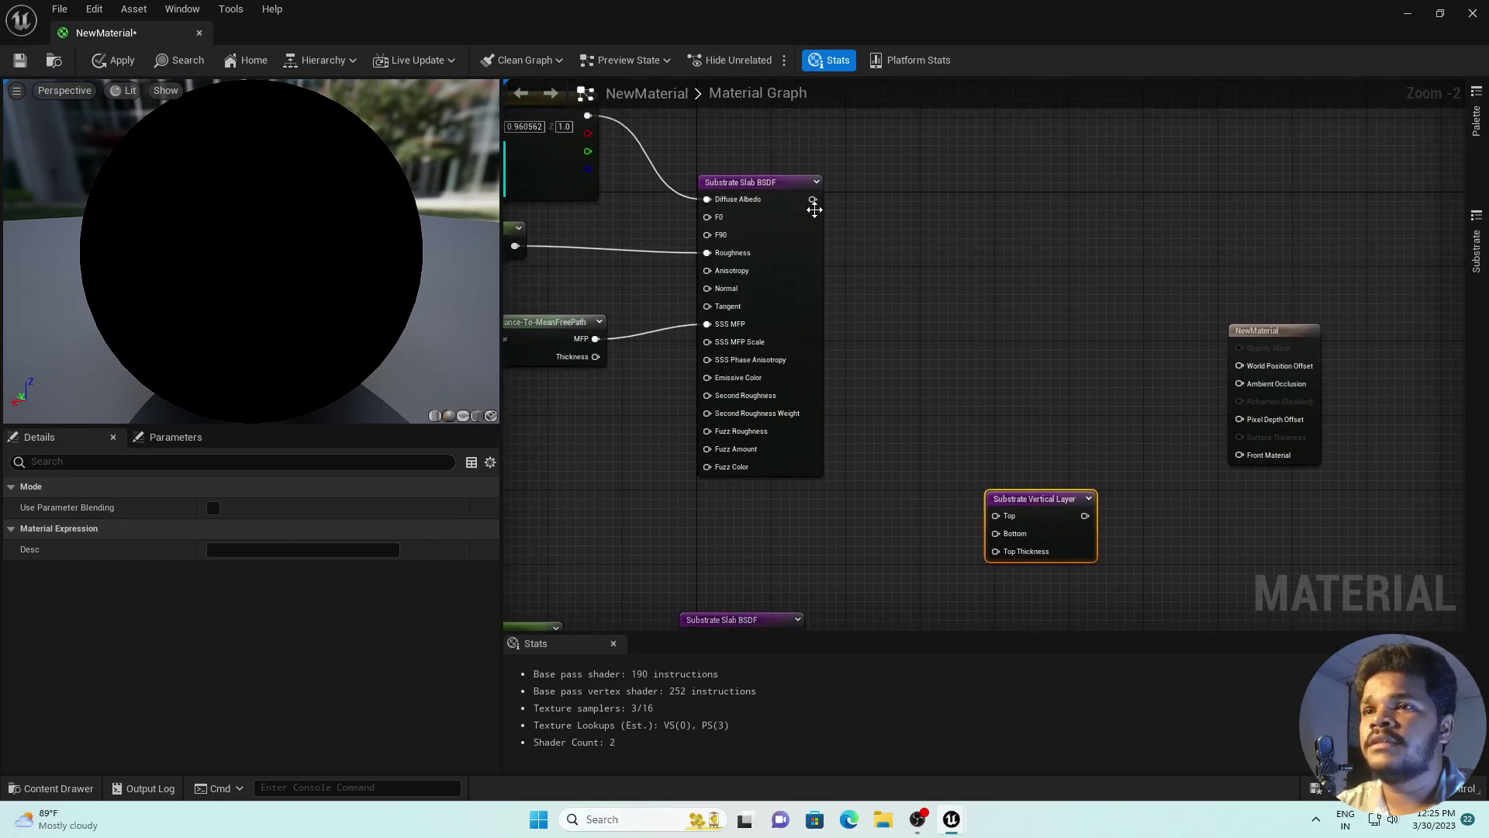
drag(813, 200, 996, 518)
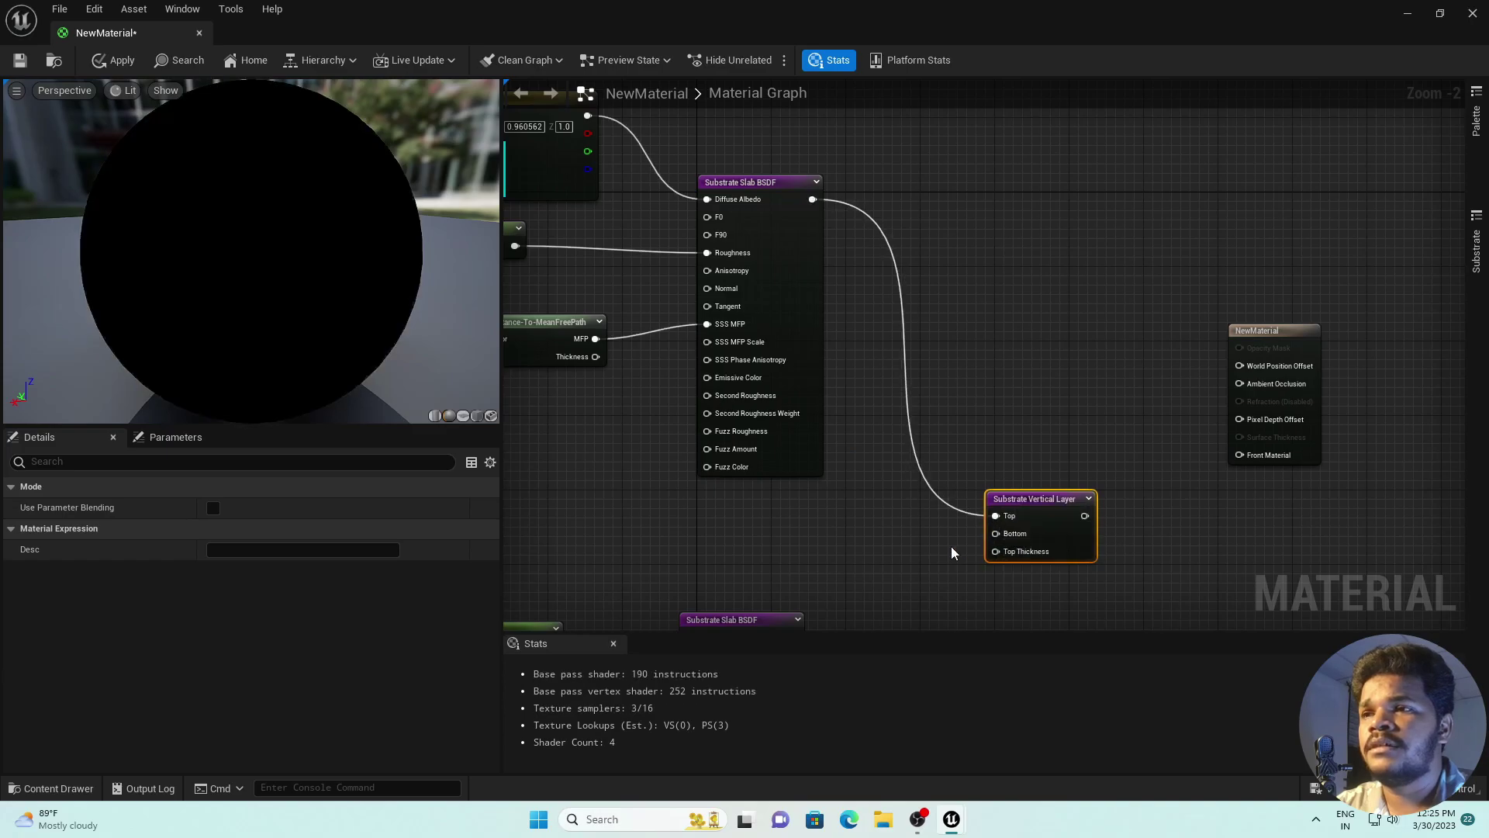
right_drag(950, 548, 929, 342)
drag(772, 432, 974, 328)
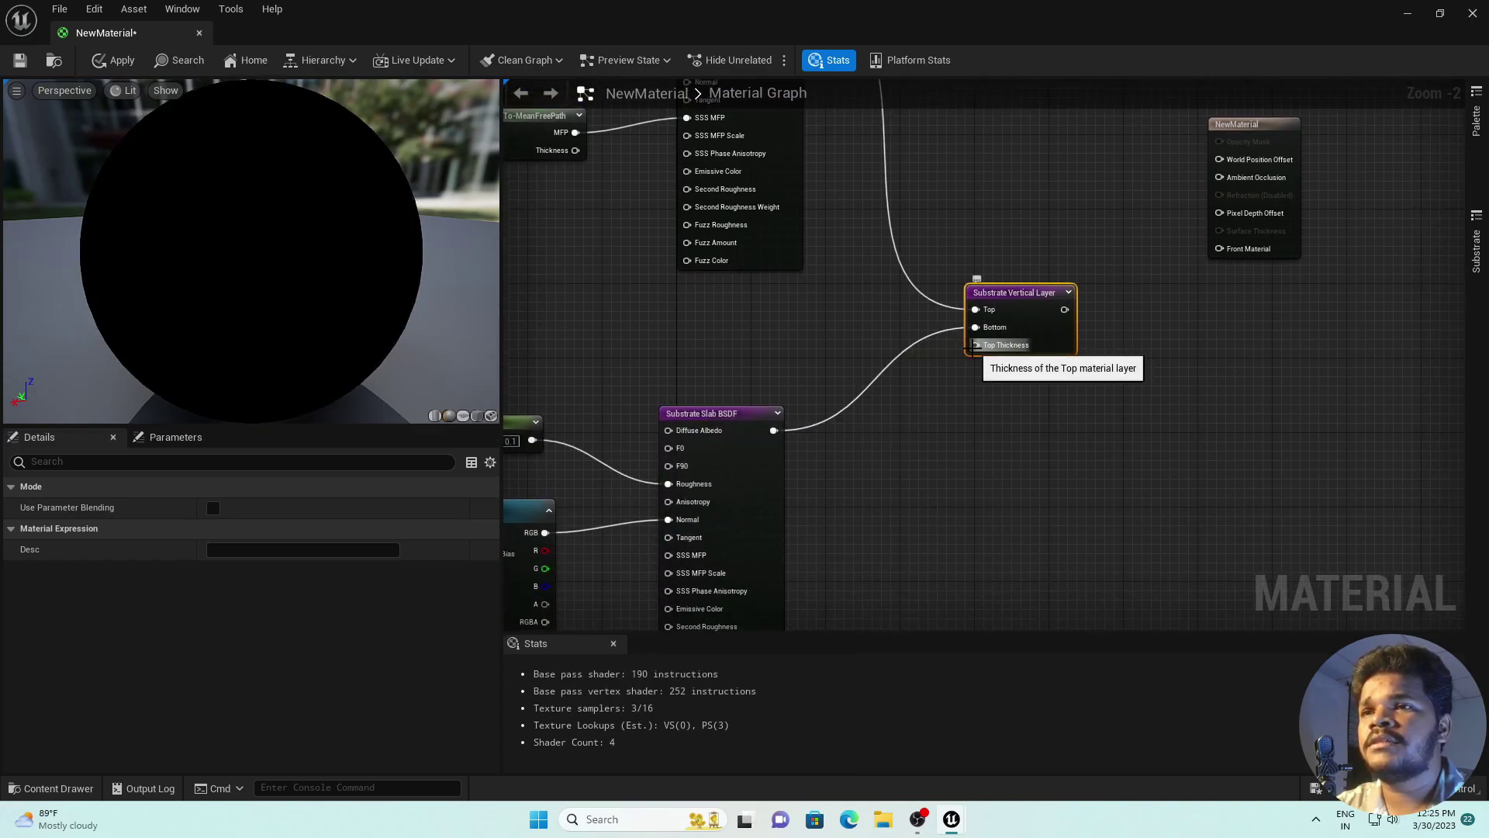
scroll(973, 352, up, 2)
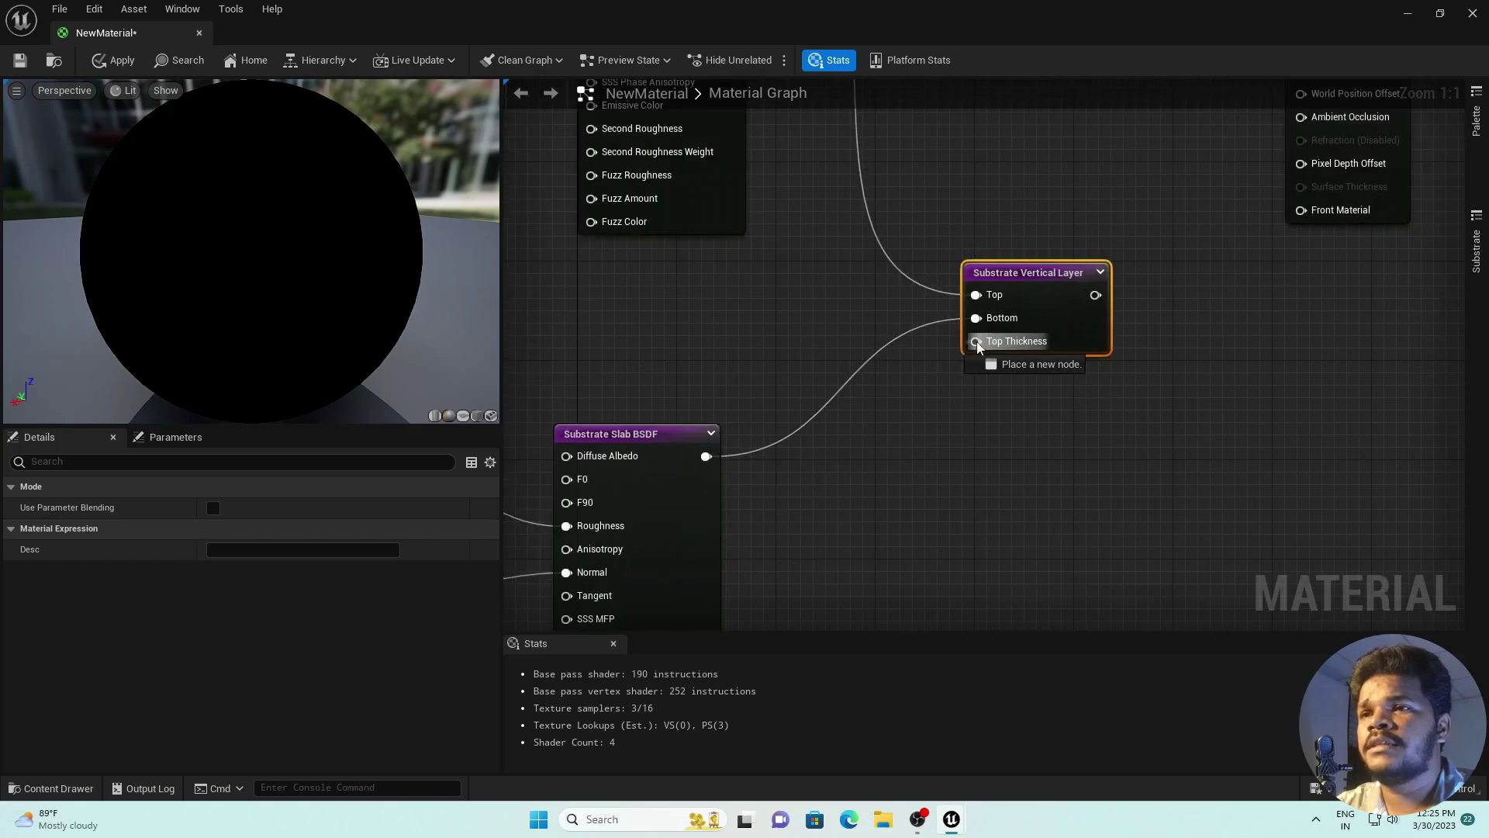
- Add a Constant node with value 0.01 connected to the Vertical Layer's Top Thickness input
drag(976, 341, 950, 421)
text(cONST)
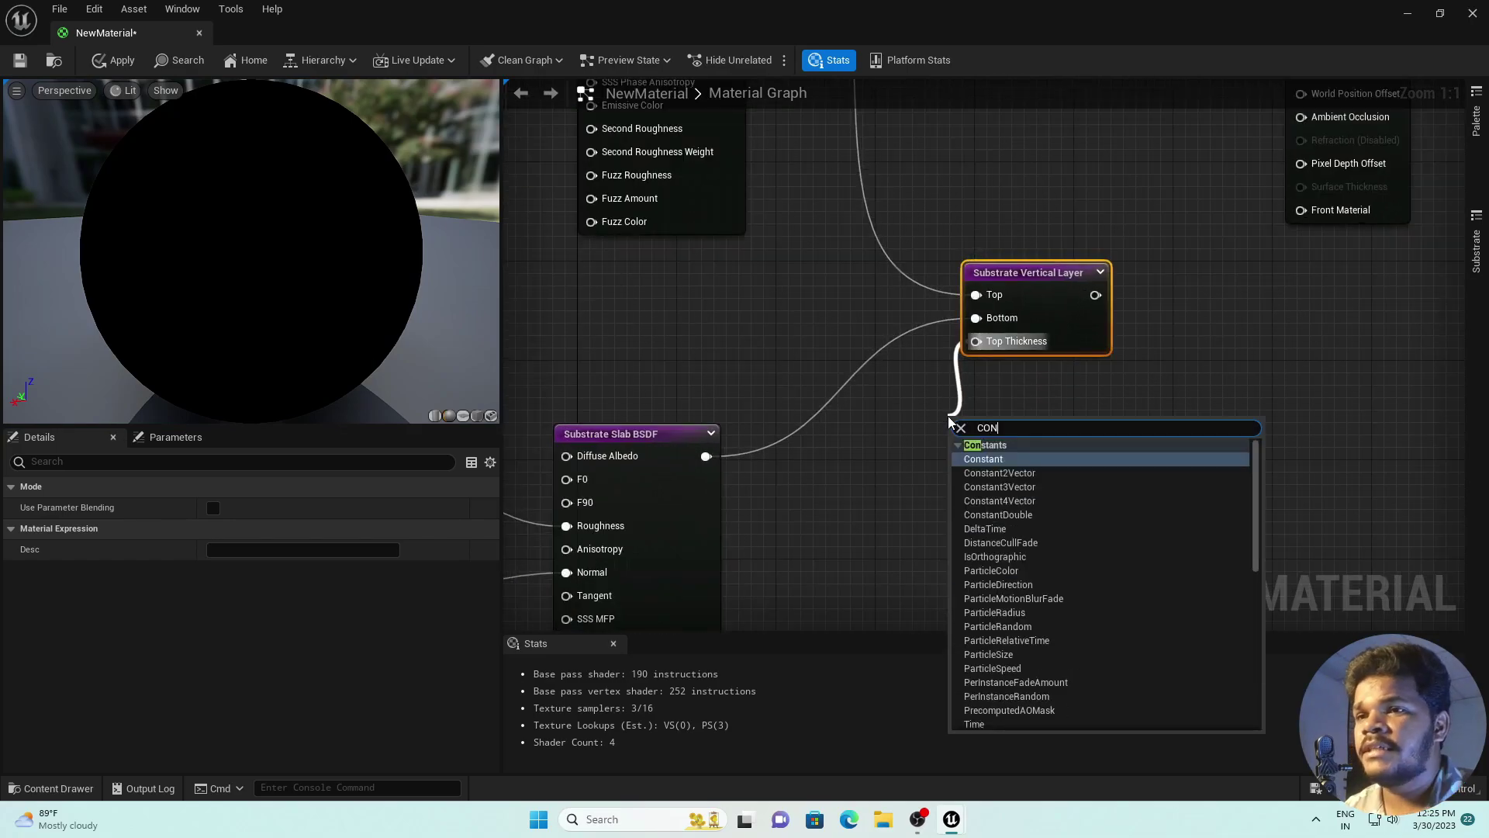
click(1024, 459)
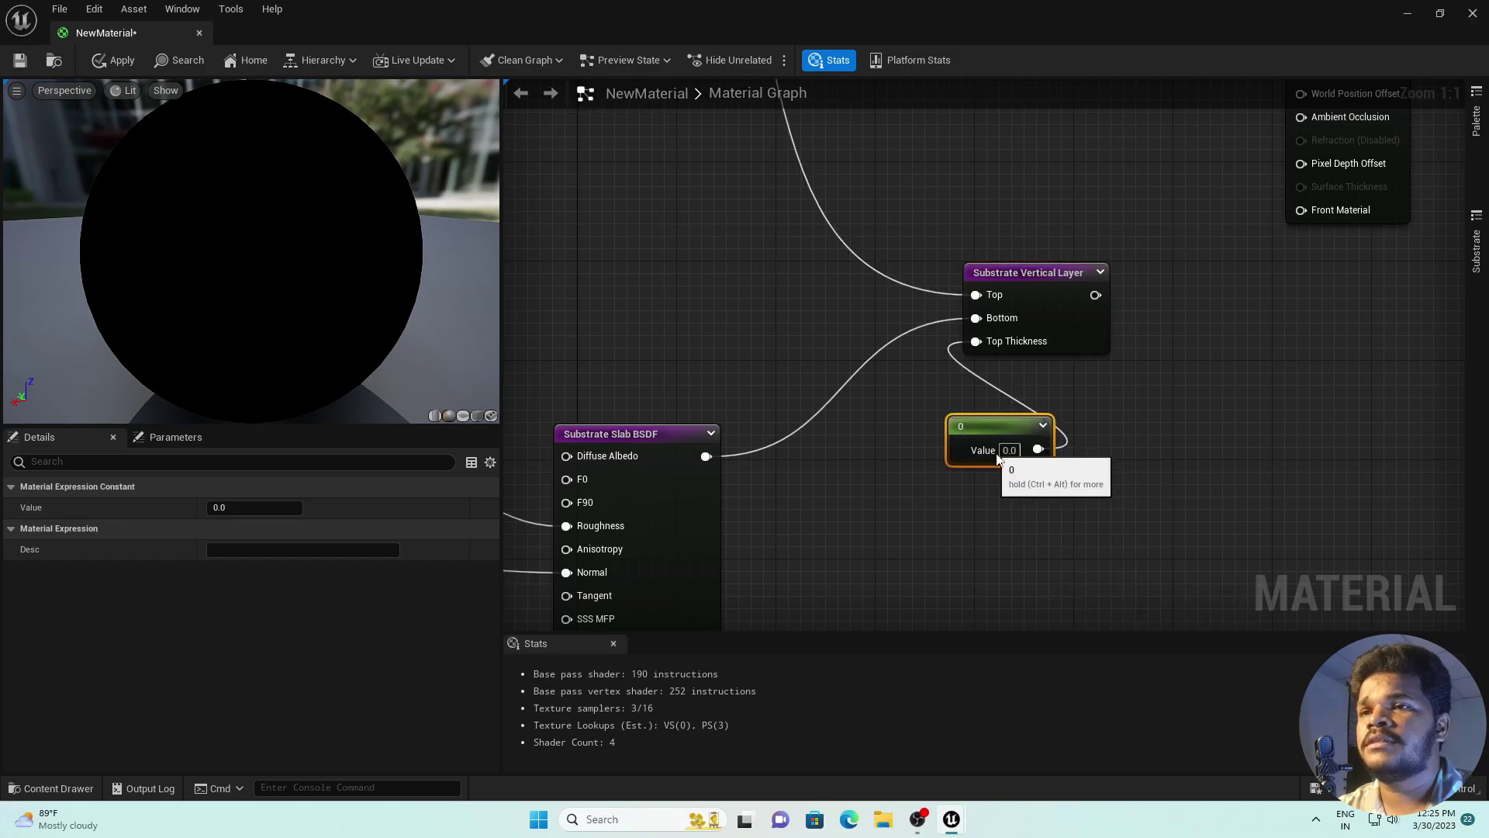
drag(997, 452, 914, 448)
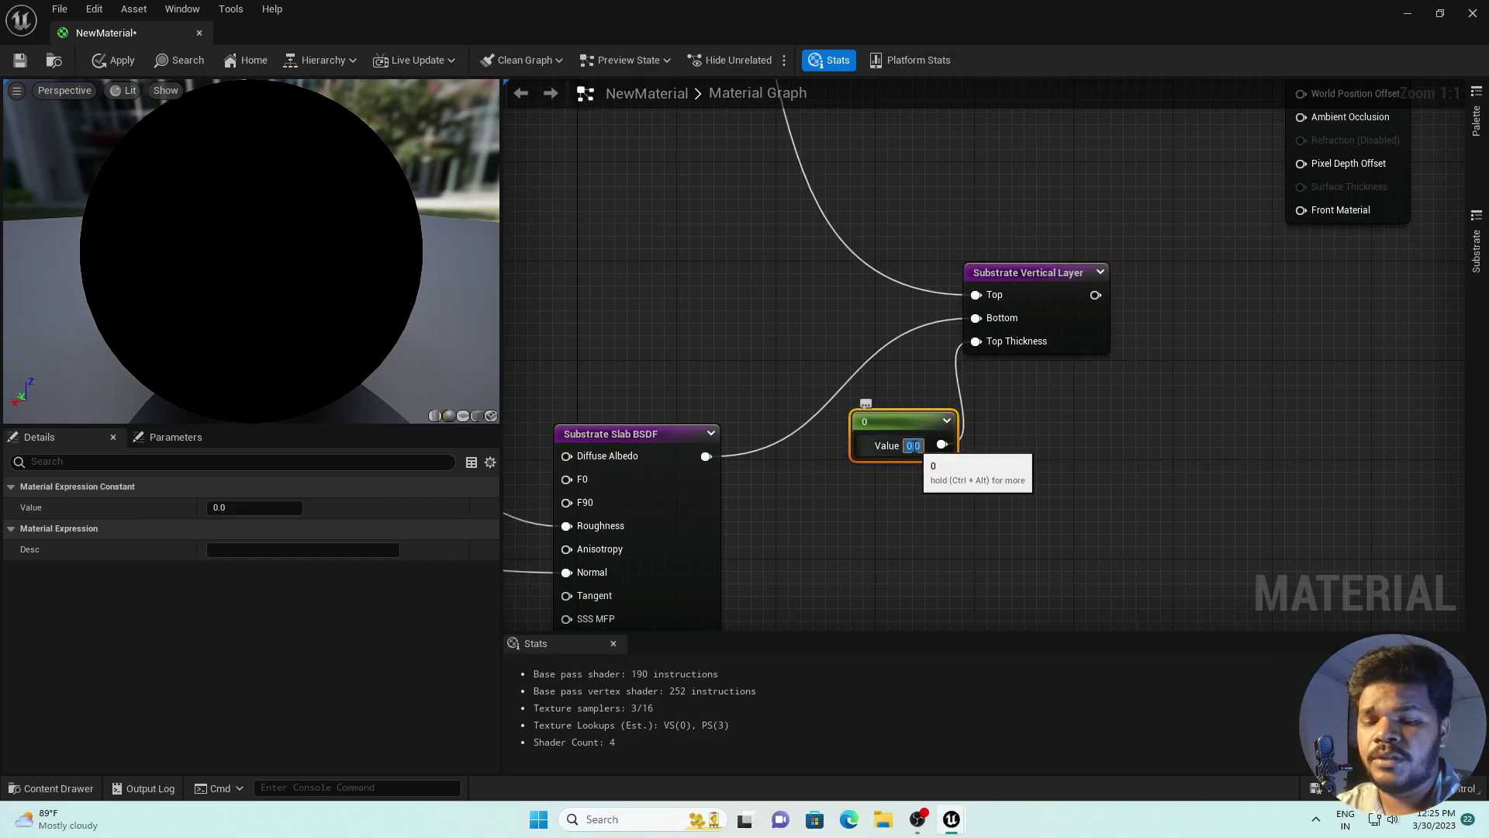
text(0.01)
key(Return)
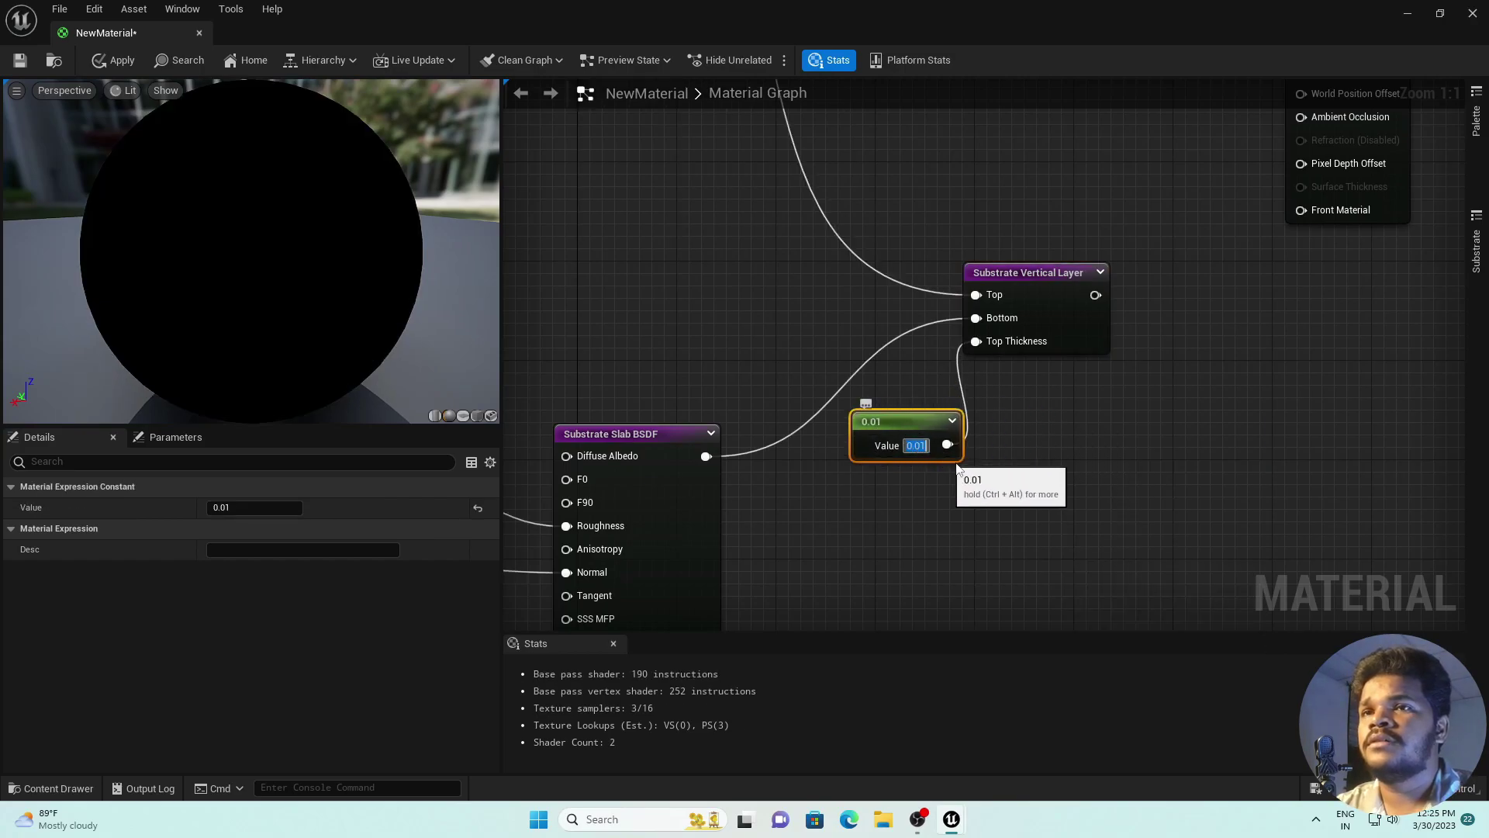
- Connect the Substrate Vertical Layer output to the material's Front Material input and check the preview sphere
scroll(1070, 468, down, 4)
scroll(1008, 435, up, 3)
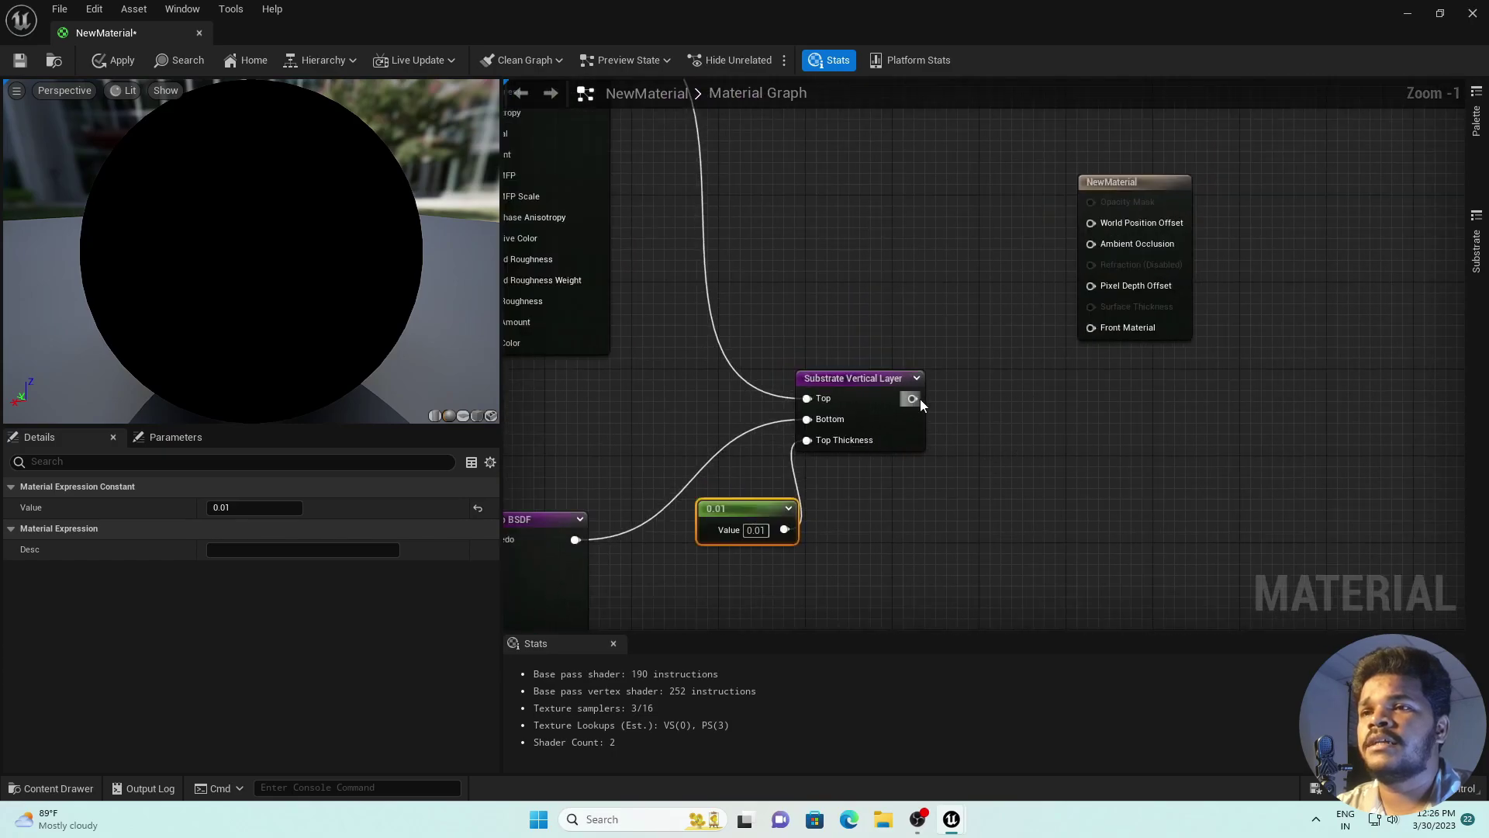
drag(913, 399, 1090, 324)
right_drag(1101, 374, 1208, 420)
scroll(1208, 420, down, 7)
right_drag(1140, 367, 1123, 323)
scroll(1123, 322, up, 5)
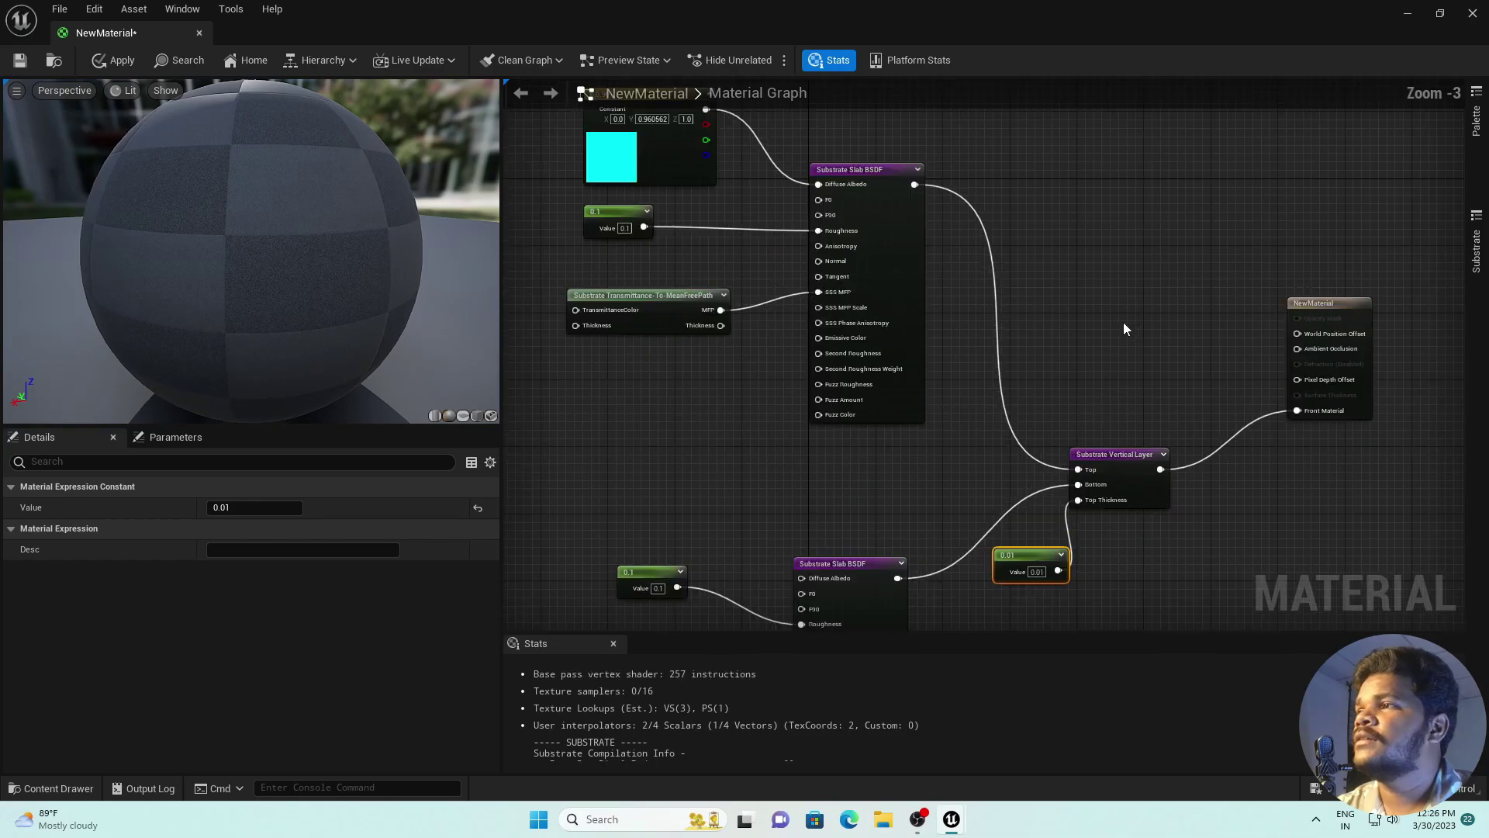
drag(296, 208, 601, 268)
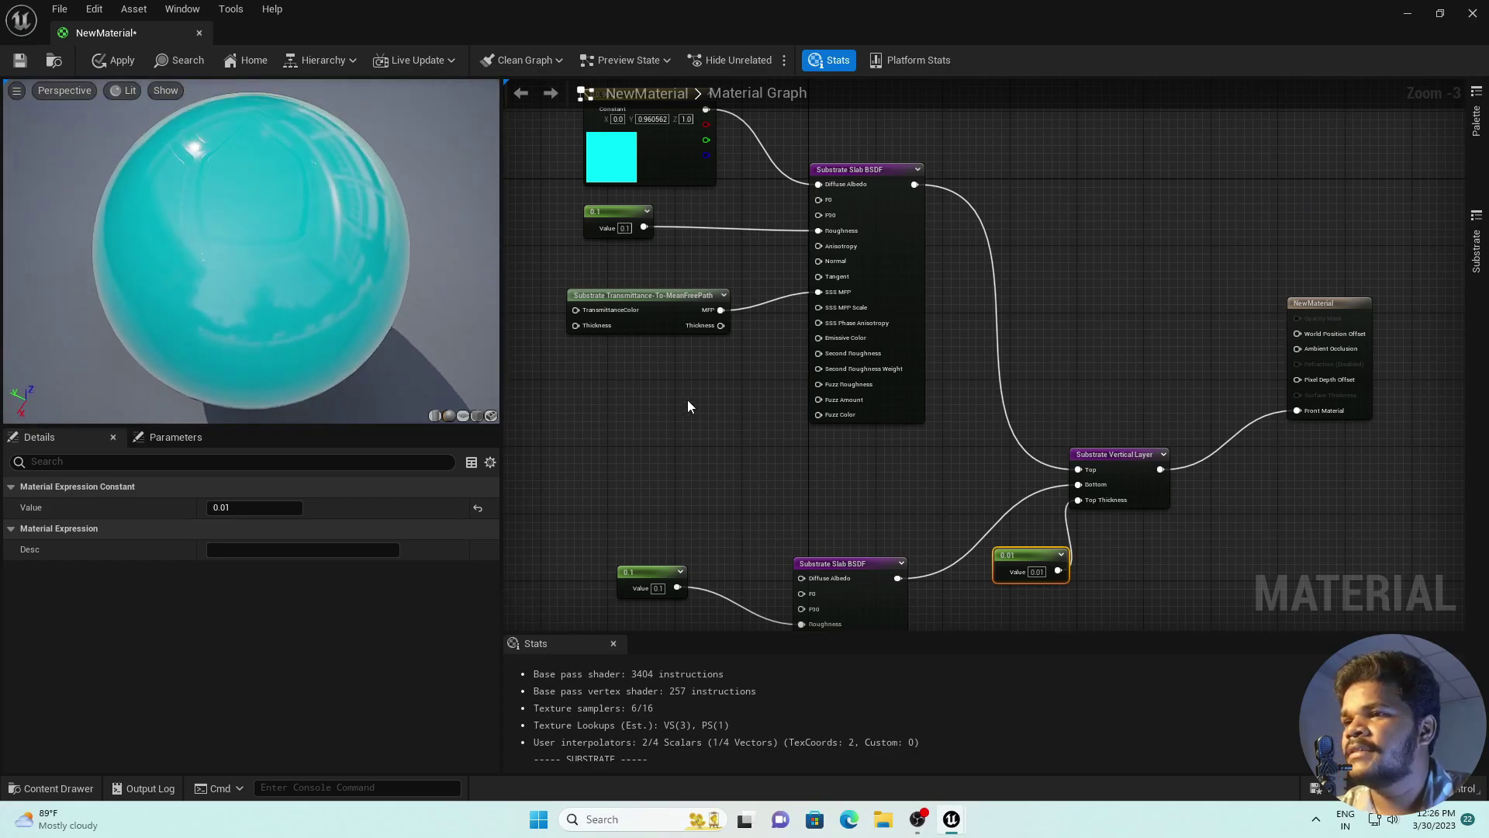
- Move the bottom slab's roughness constant aside and add a Constant3Vector node connected to that slab's Diffuse Albedo
right_drag(687, 398, 662, 162)
right_drag(334, 279, 333, 241)
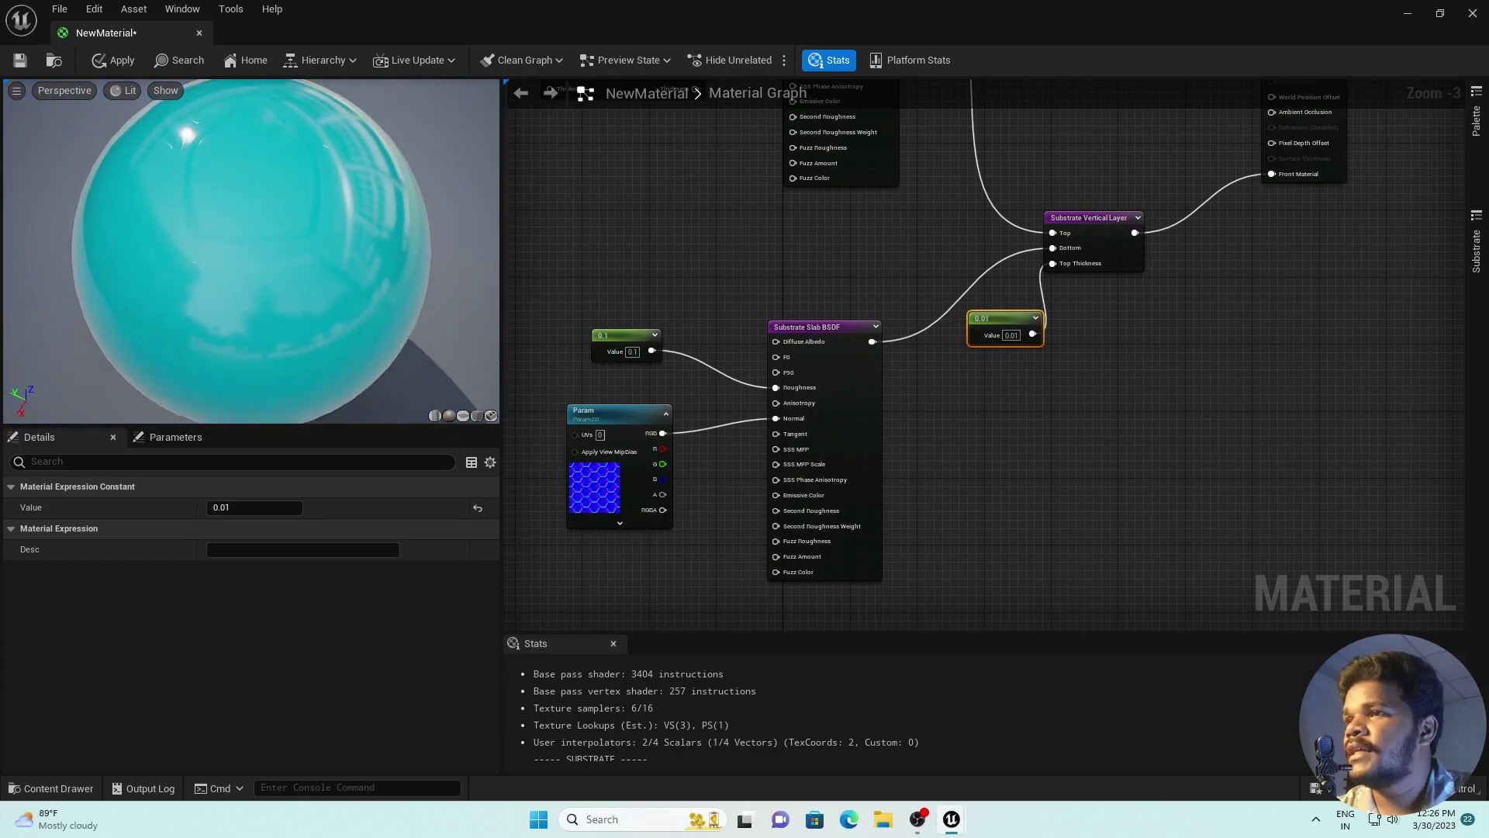
drag(616, 335, 525, 358)
right_drag(575, 327, 640, 360)
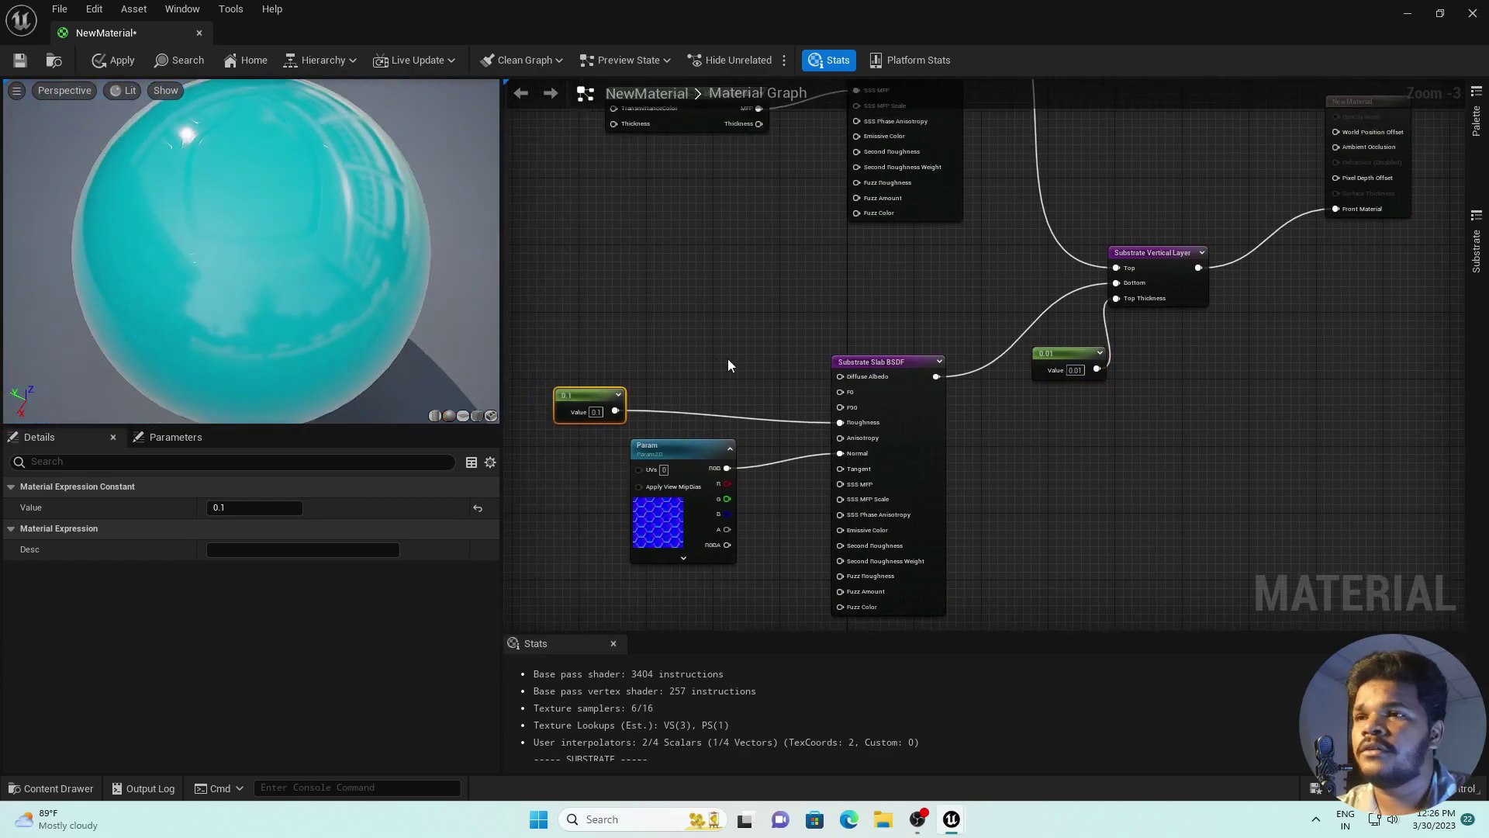
scroll(756, 360, up, 2)
scroll(755, 366, up, 1)
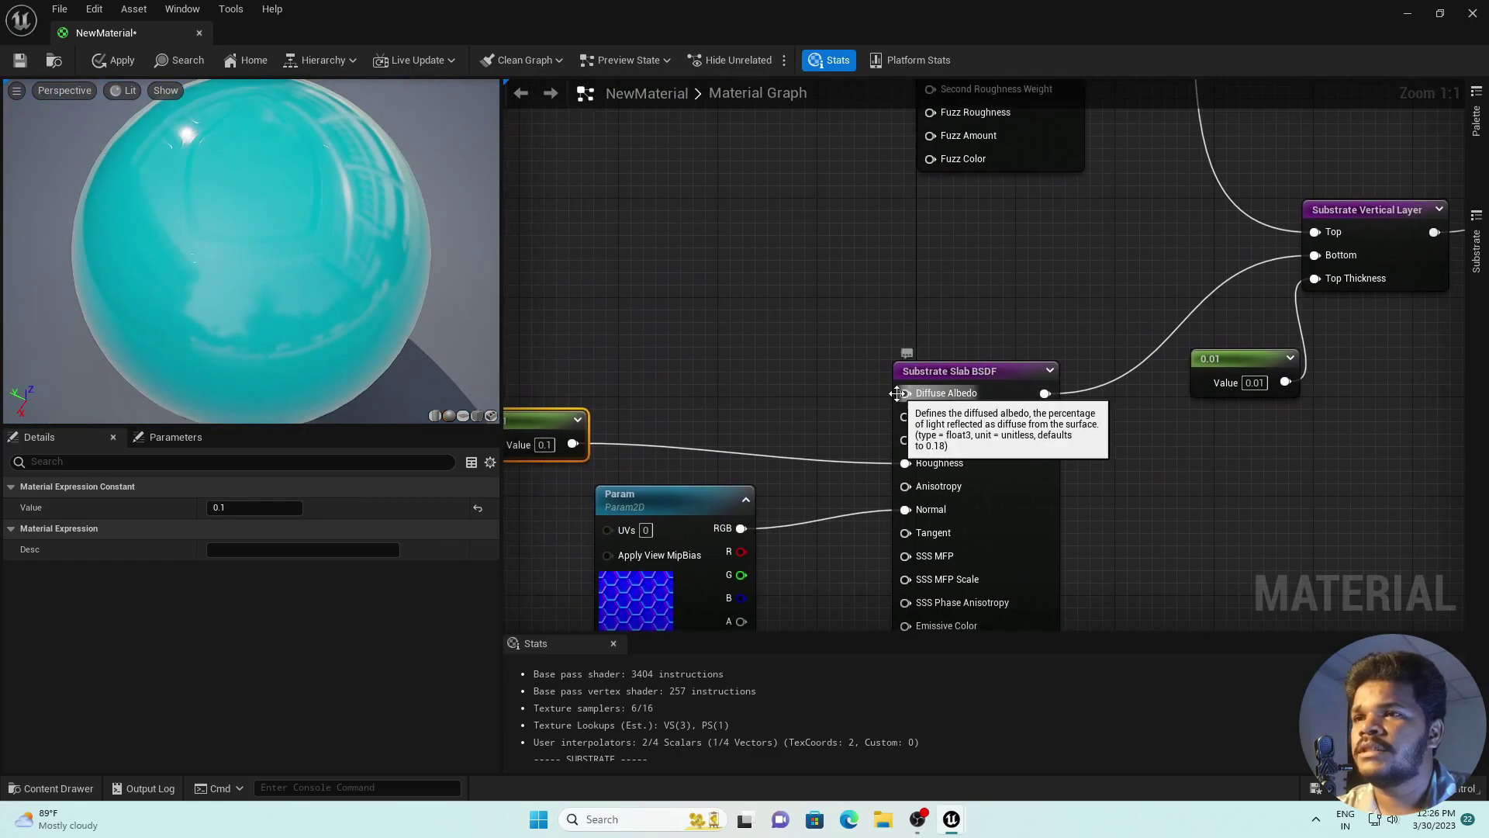
drag(906, 394, 672, 287)
text(C)
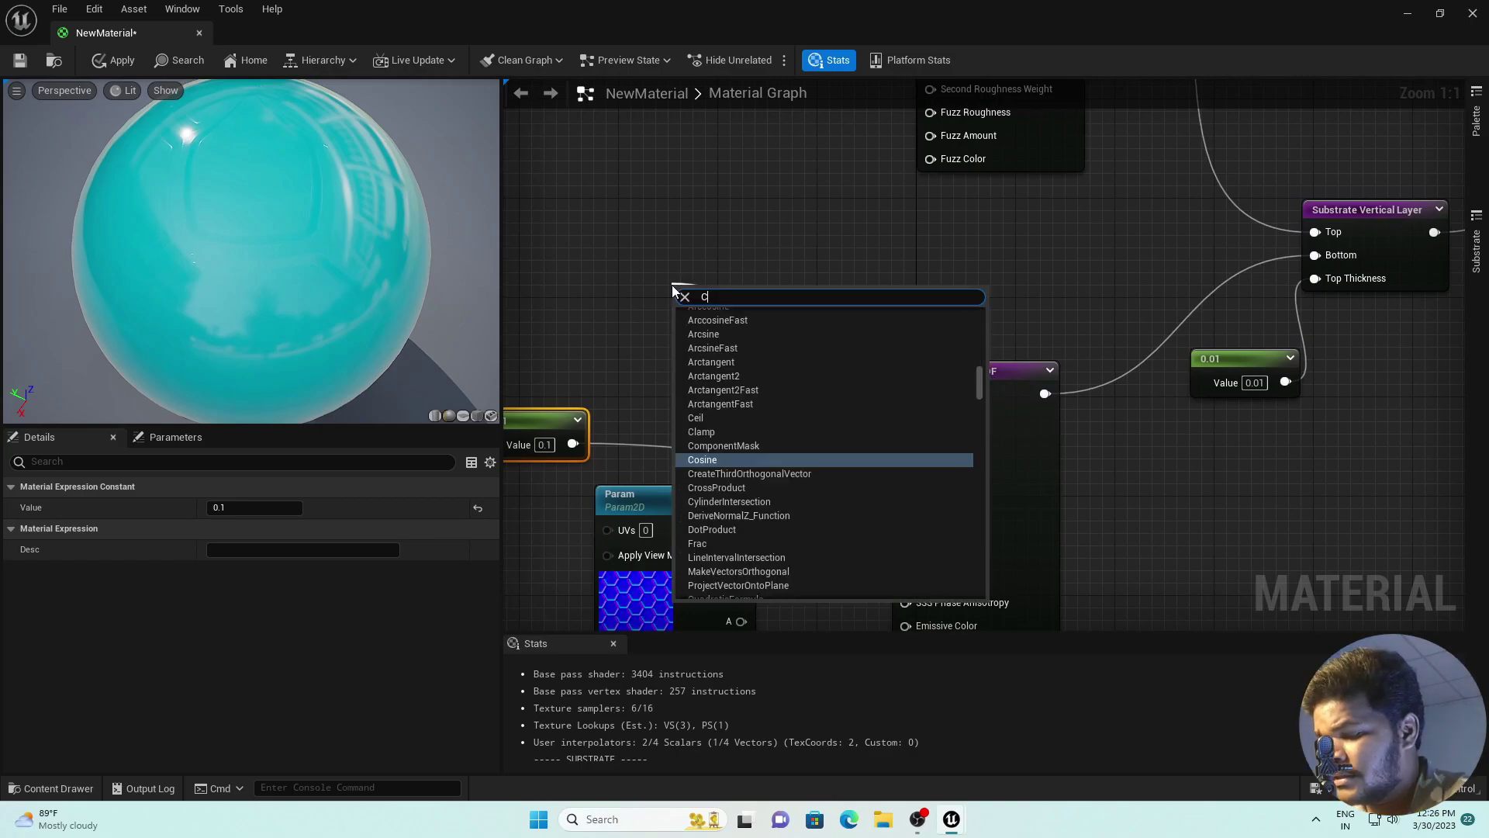
text(ONST)
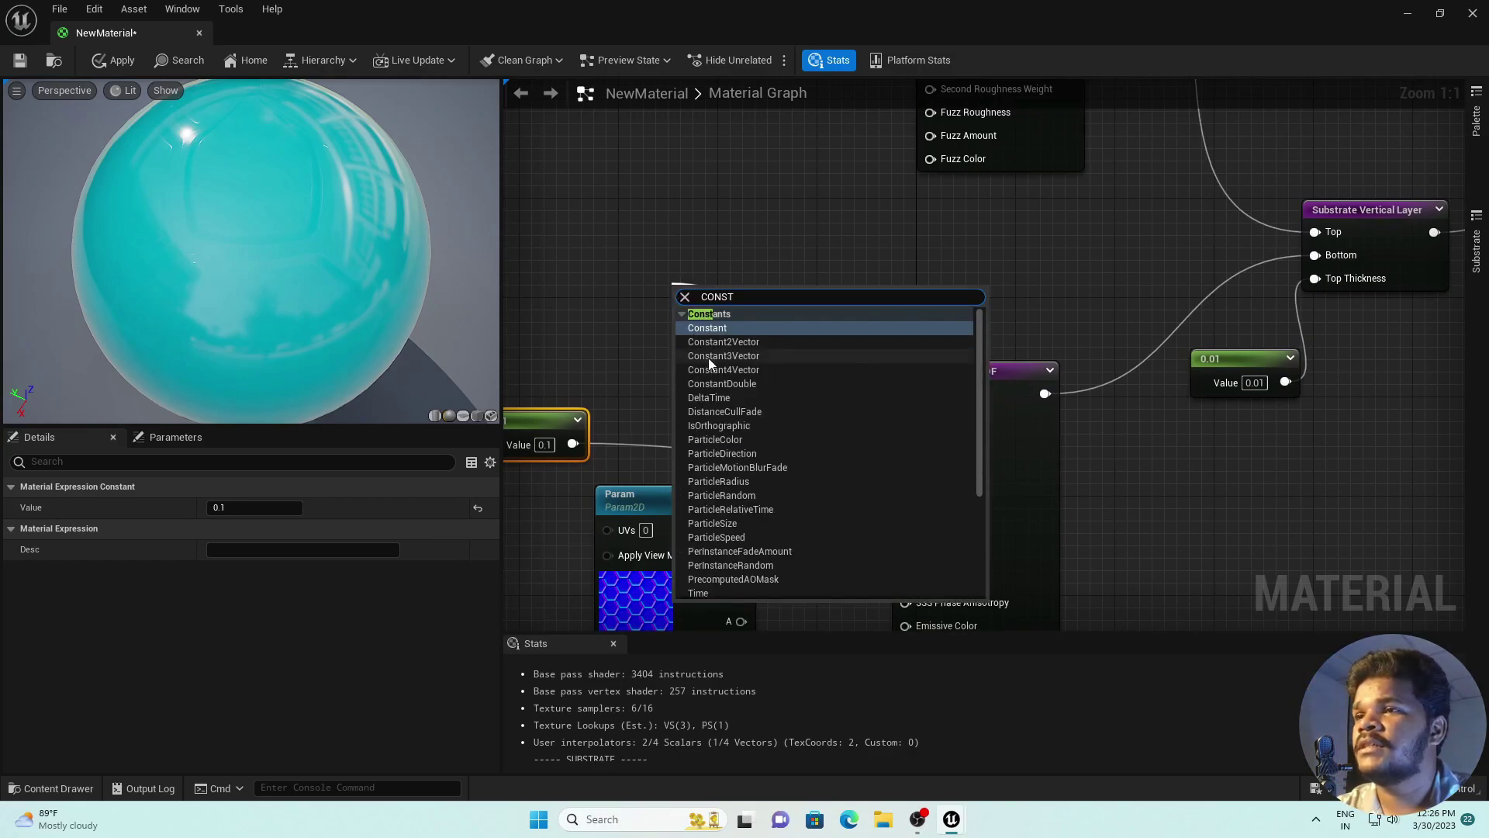
click(709, 357)
drag(672, 350, 607, 276)
- Set the bottom slab's colour constant to magenta (1.0, 0.0, 0.733249) and inspect the preview sphere
double_click(653, 309)
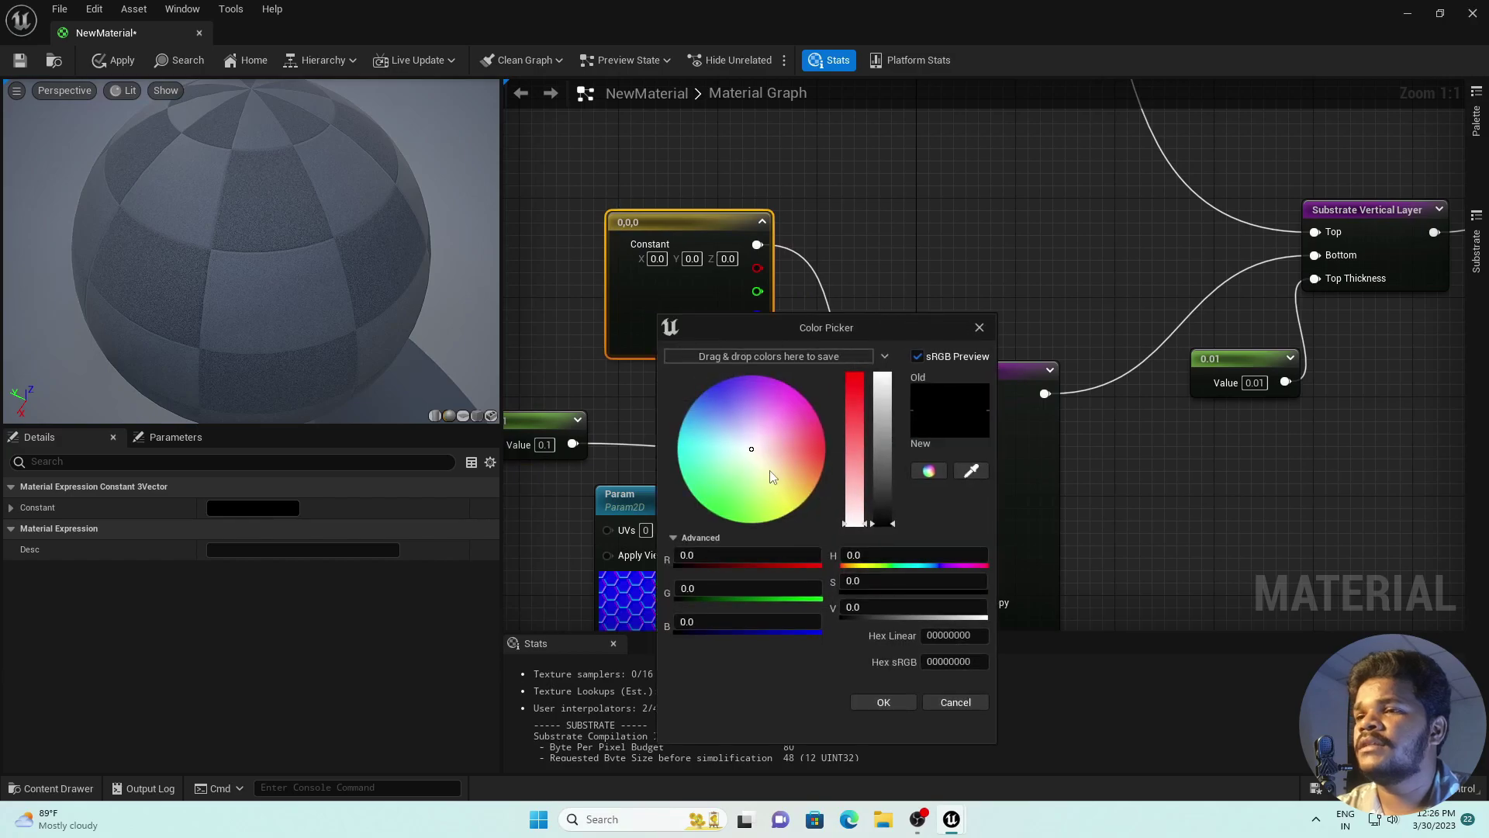
drag(756, 445, 802, 394)
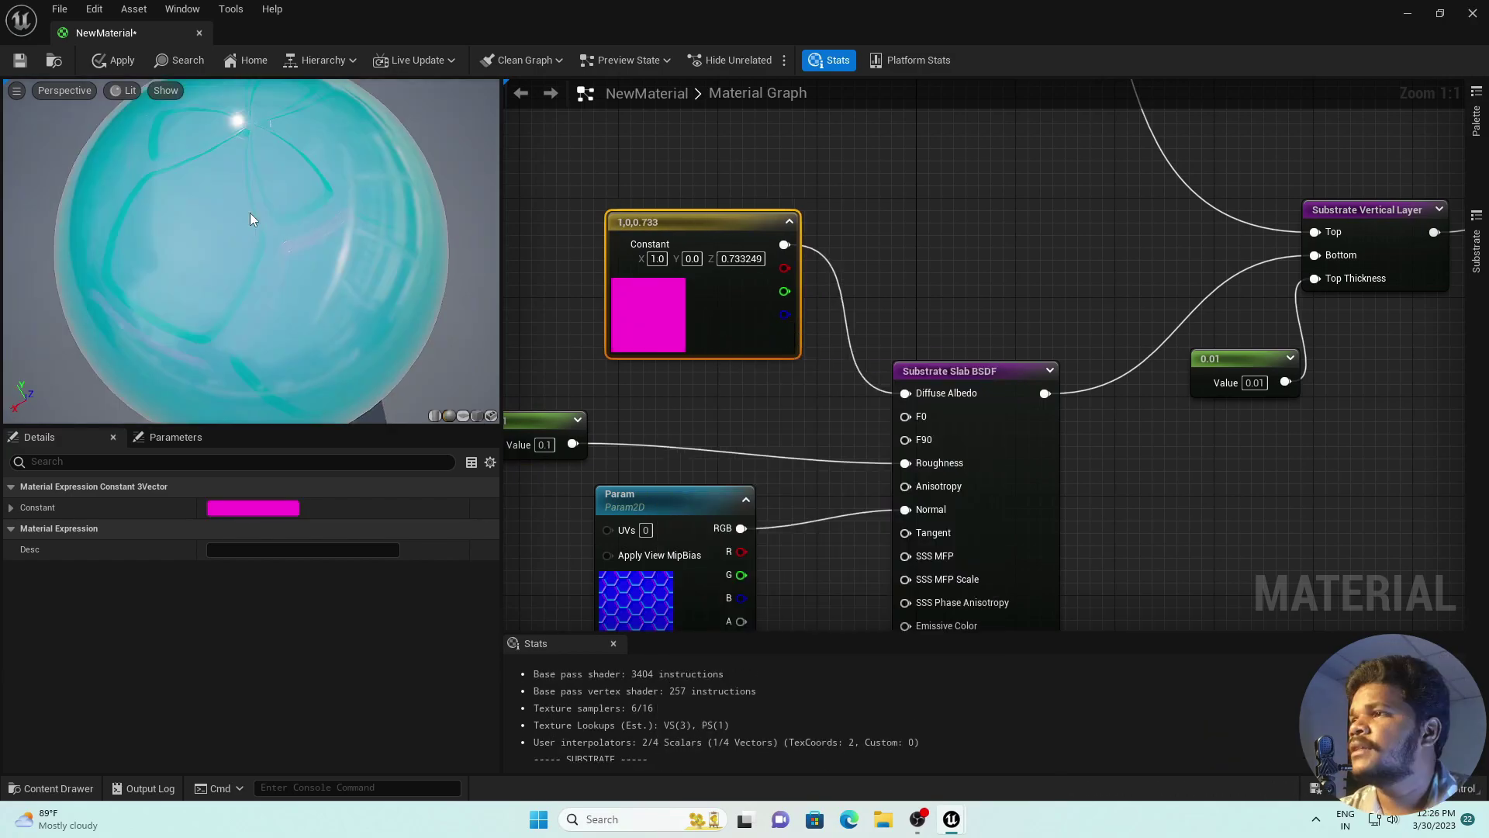
drag(251, 215, 365, 207)
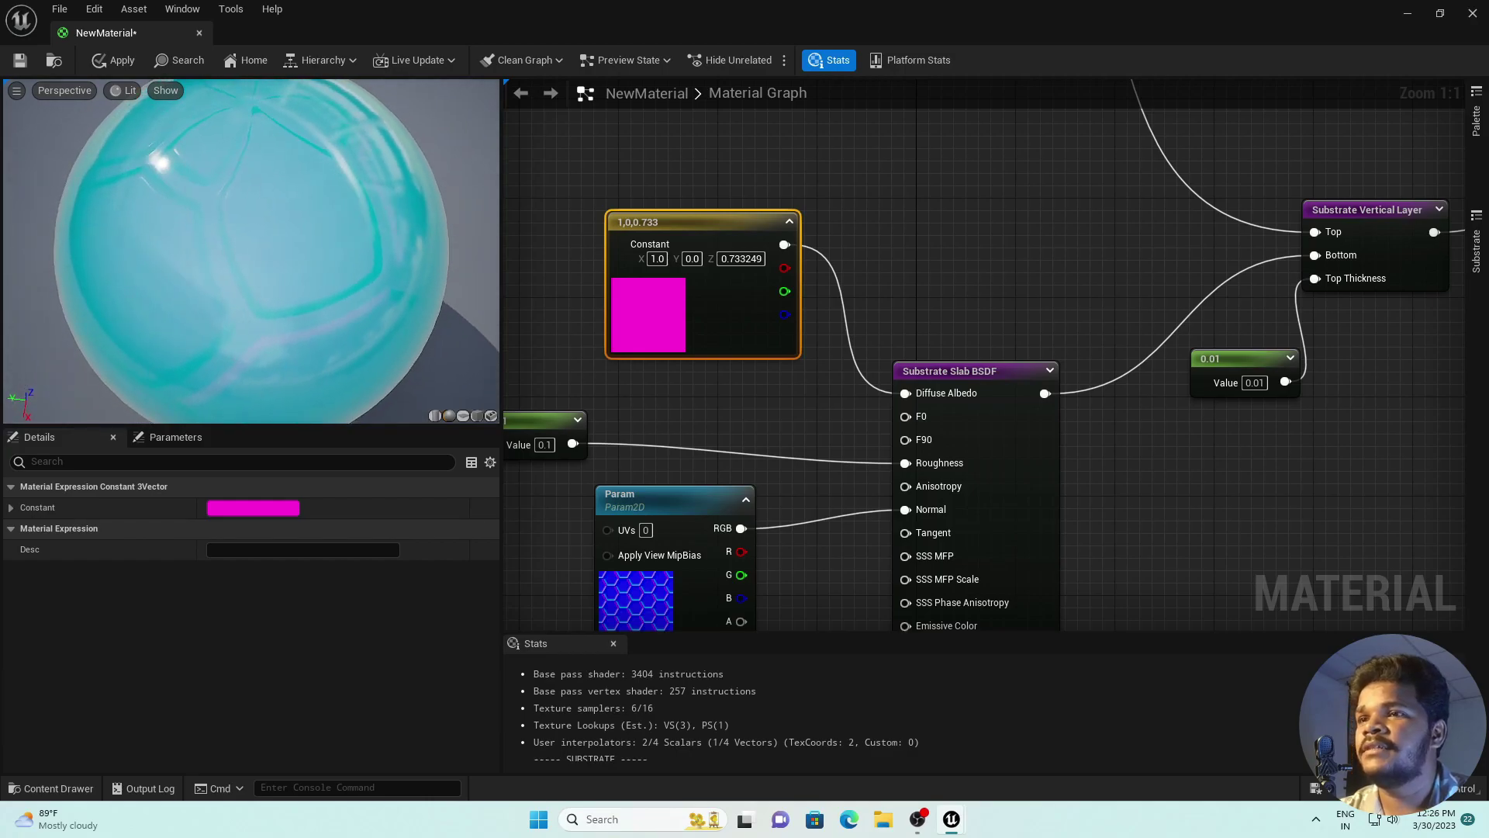
- Set the Top Thickness constant to 0.001 and inspect the preview sphere
right_drag(1310, 342, 1200, 405)
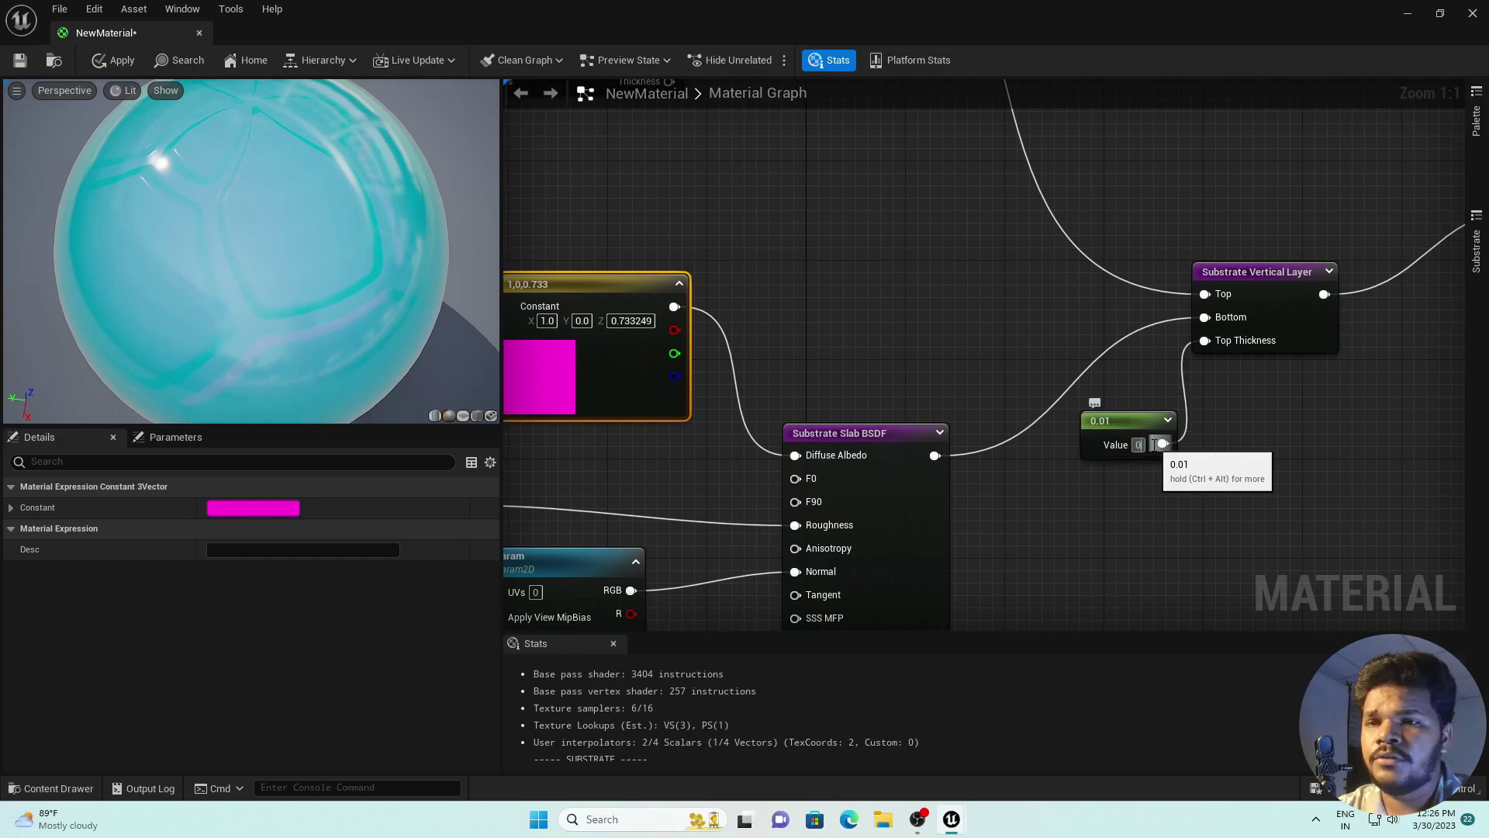
text(1)
key(Return)
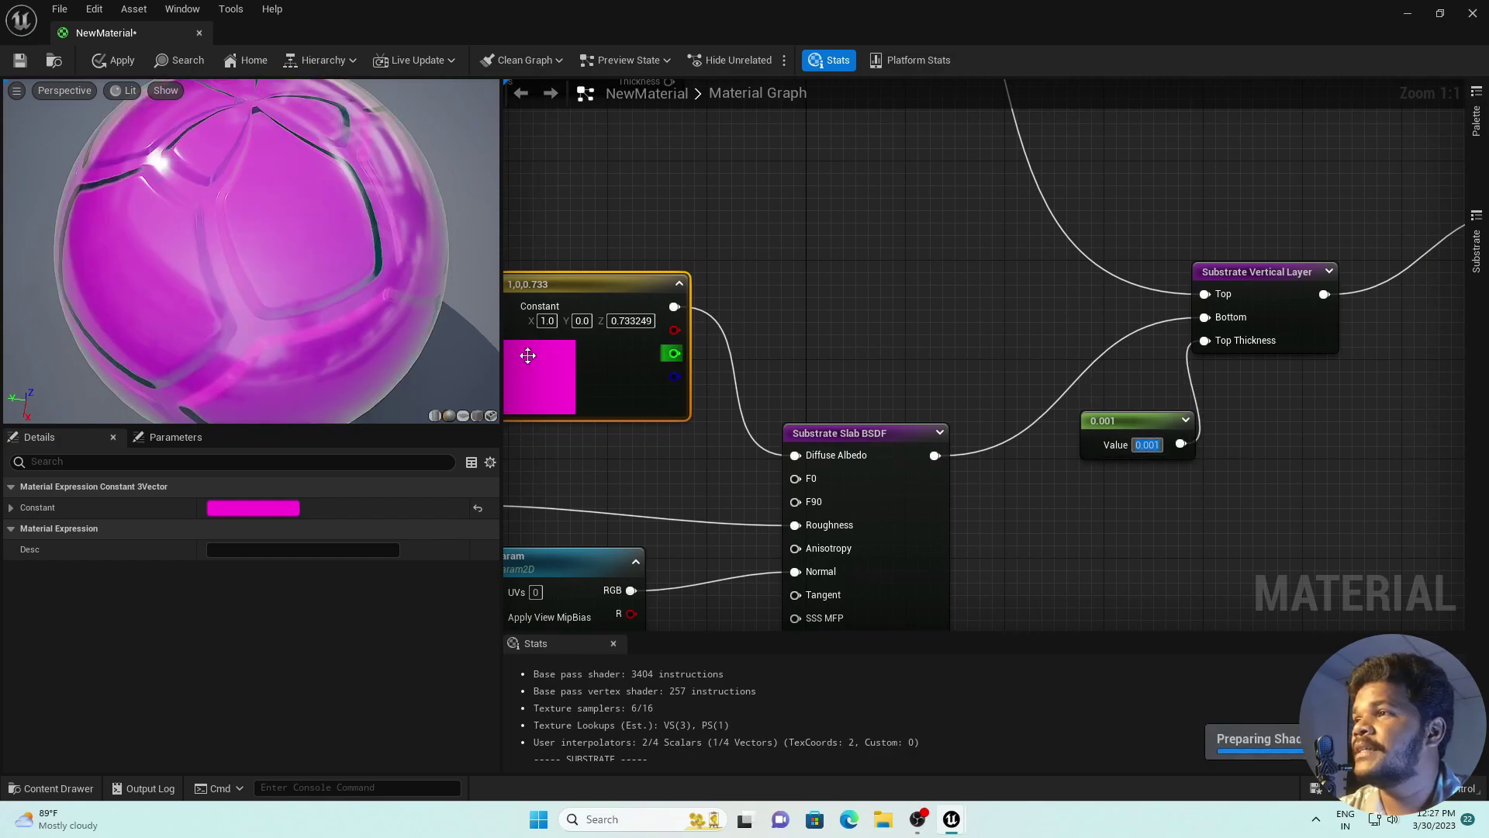
drag(358, 297, 233, 210)
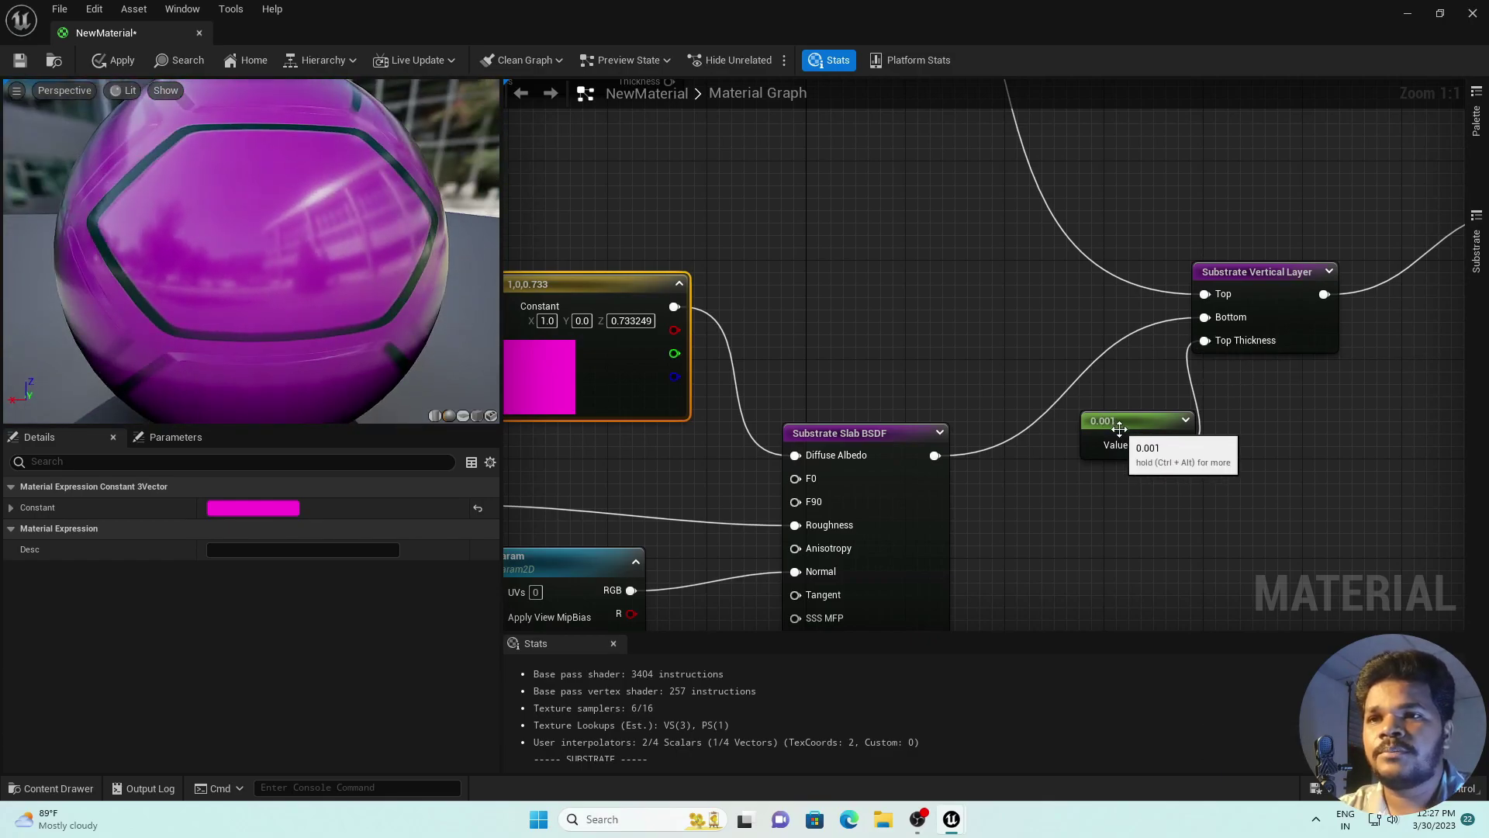
- Set the Top Thickness constant to 0.005 and inspect the layered material on the preview sphere
text(0.005)
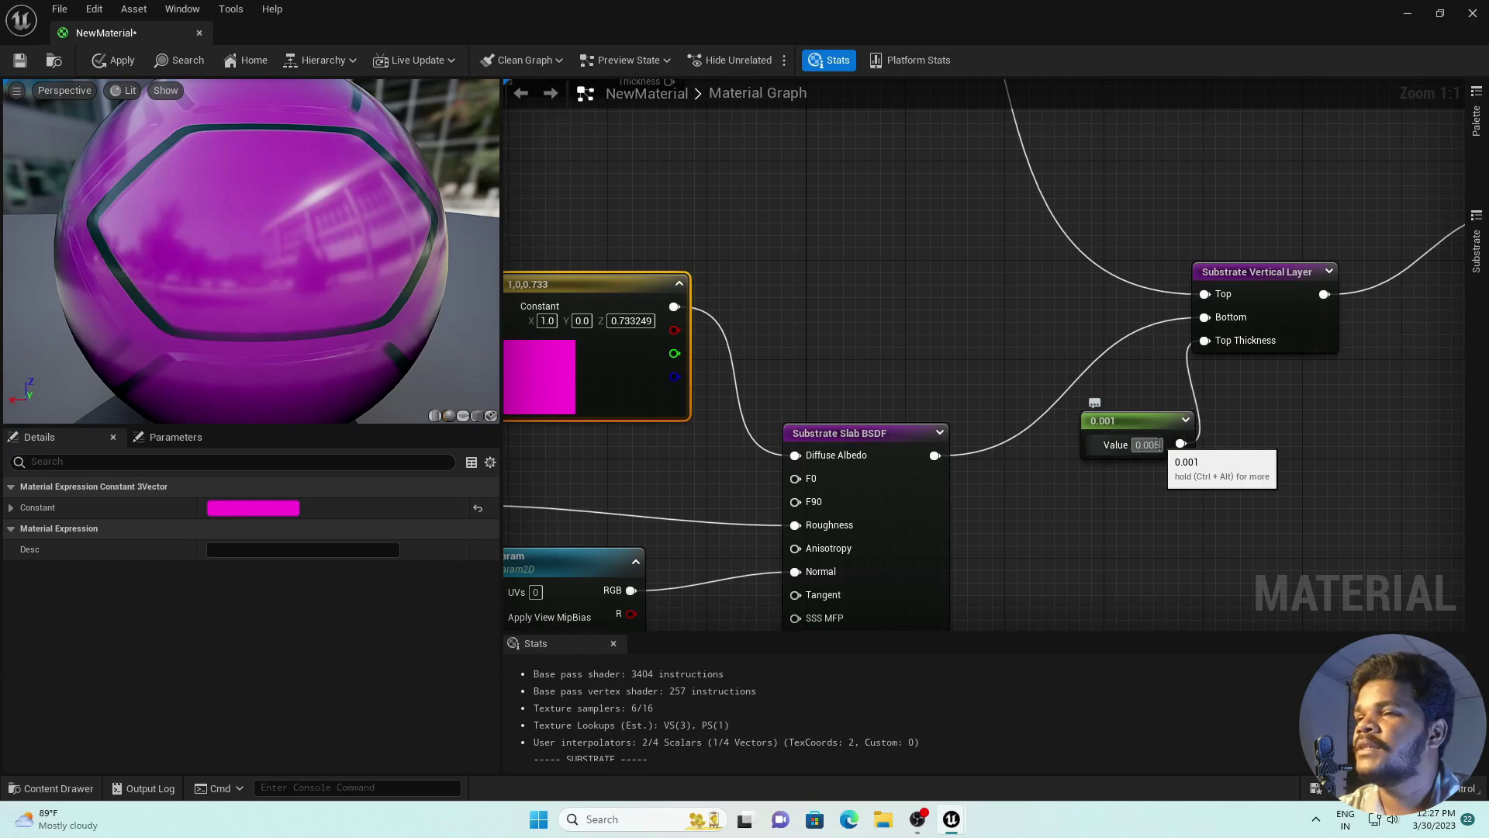
key(Return)
scroll(244, 206, down, 5)
mouse_move(244, 206)
mouse_down()
mouse_move(244, 256)
mouse_move(250, 205)
mouse_move(270, 202)
mouse_up()
scroll(244, 207, up, 2)
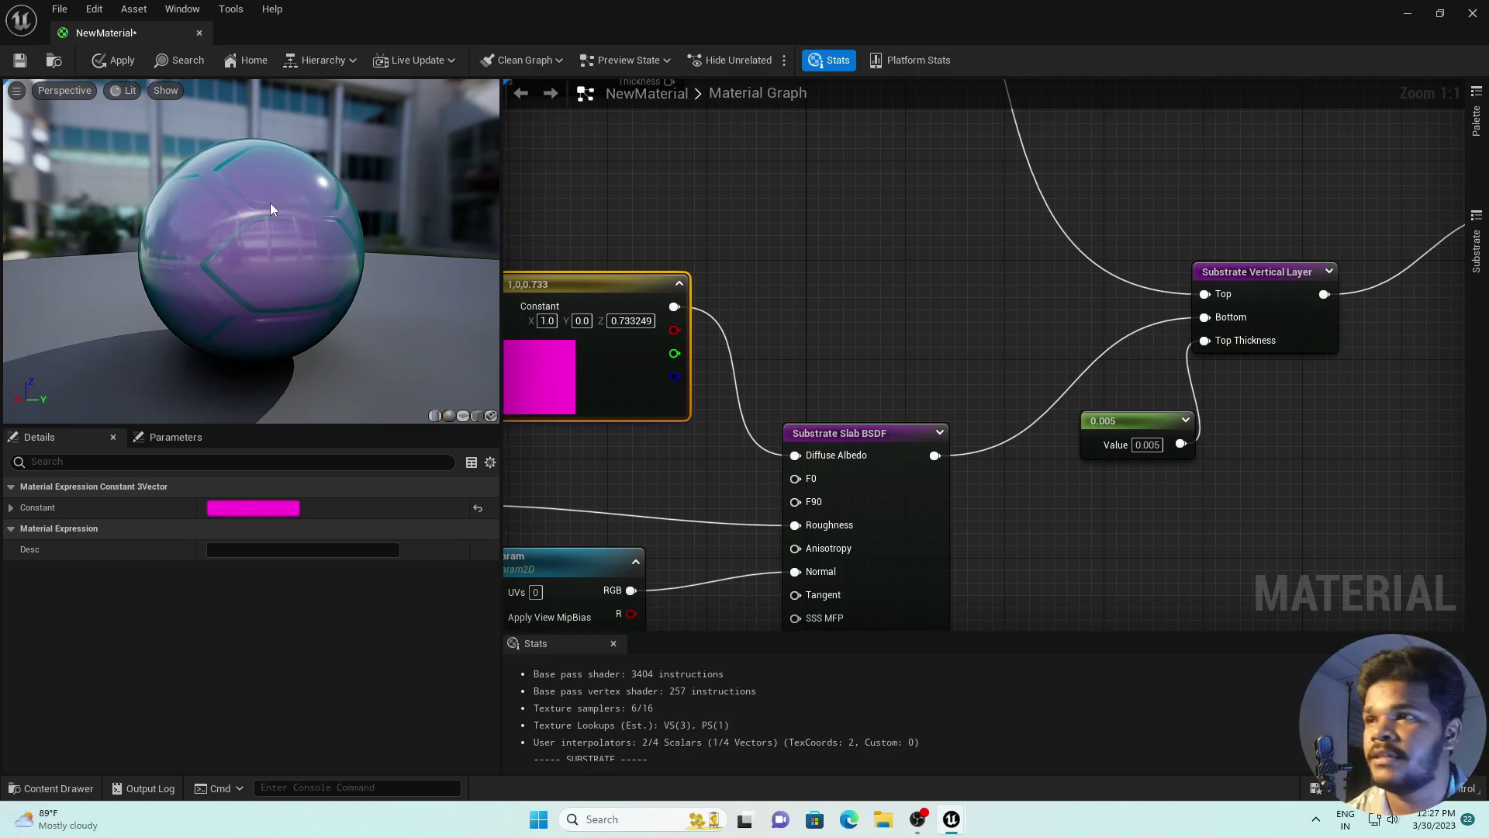
scroll(271, 205, up, 3)
- Disconnect the hex-tile texture from the bottom slab's Normal input and connect its RGB output to the cyan slab's Normal input
scroll(814, 361, down, 6)
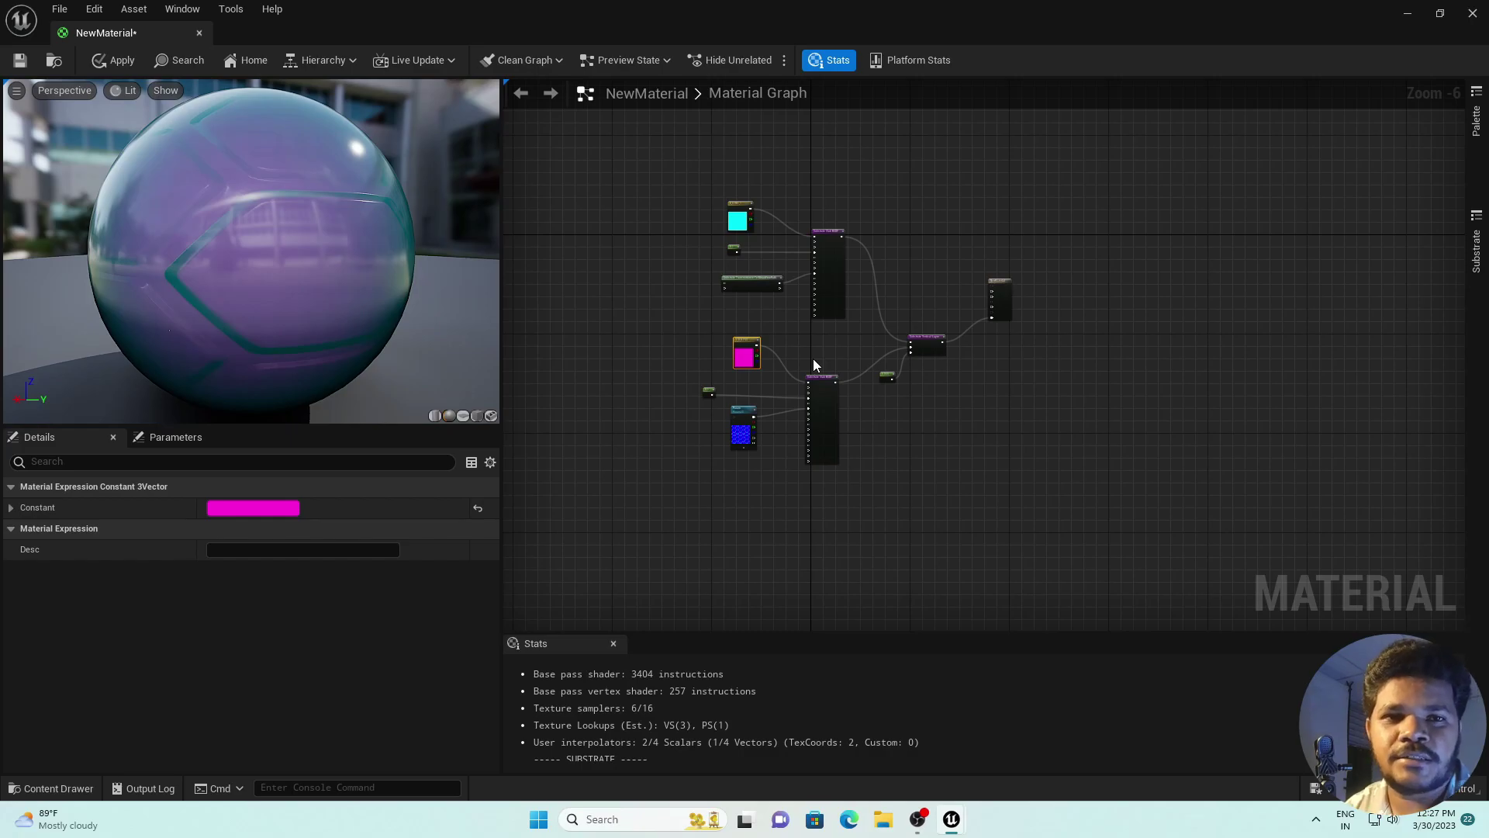
scroll(813, 358, up, 3)
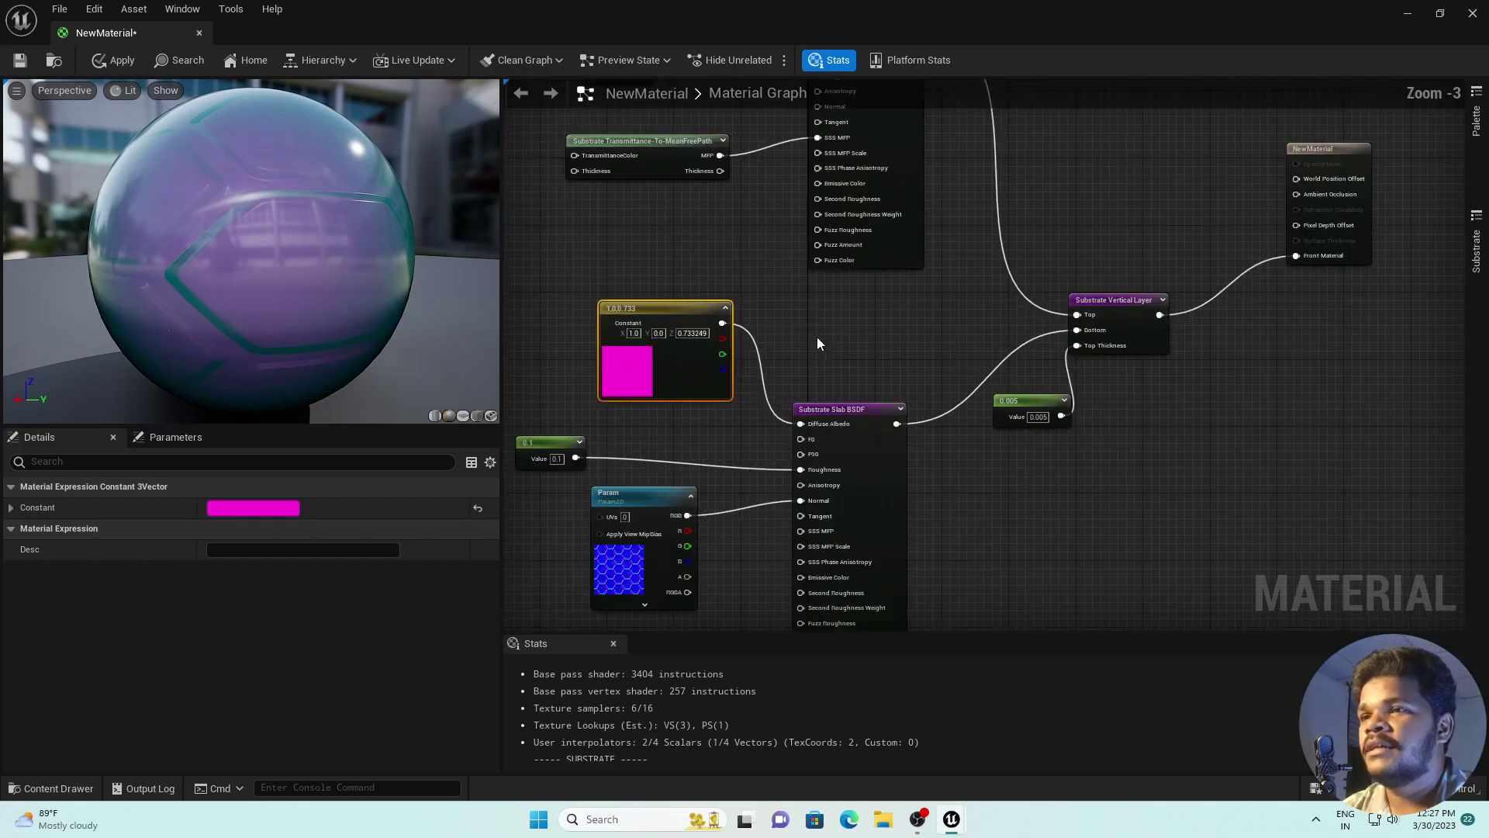
right_drag(897, 339, 890, 247)
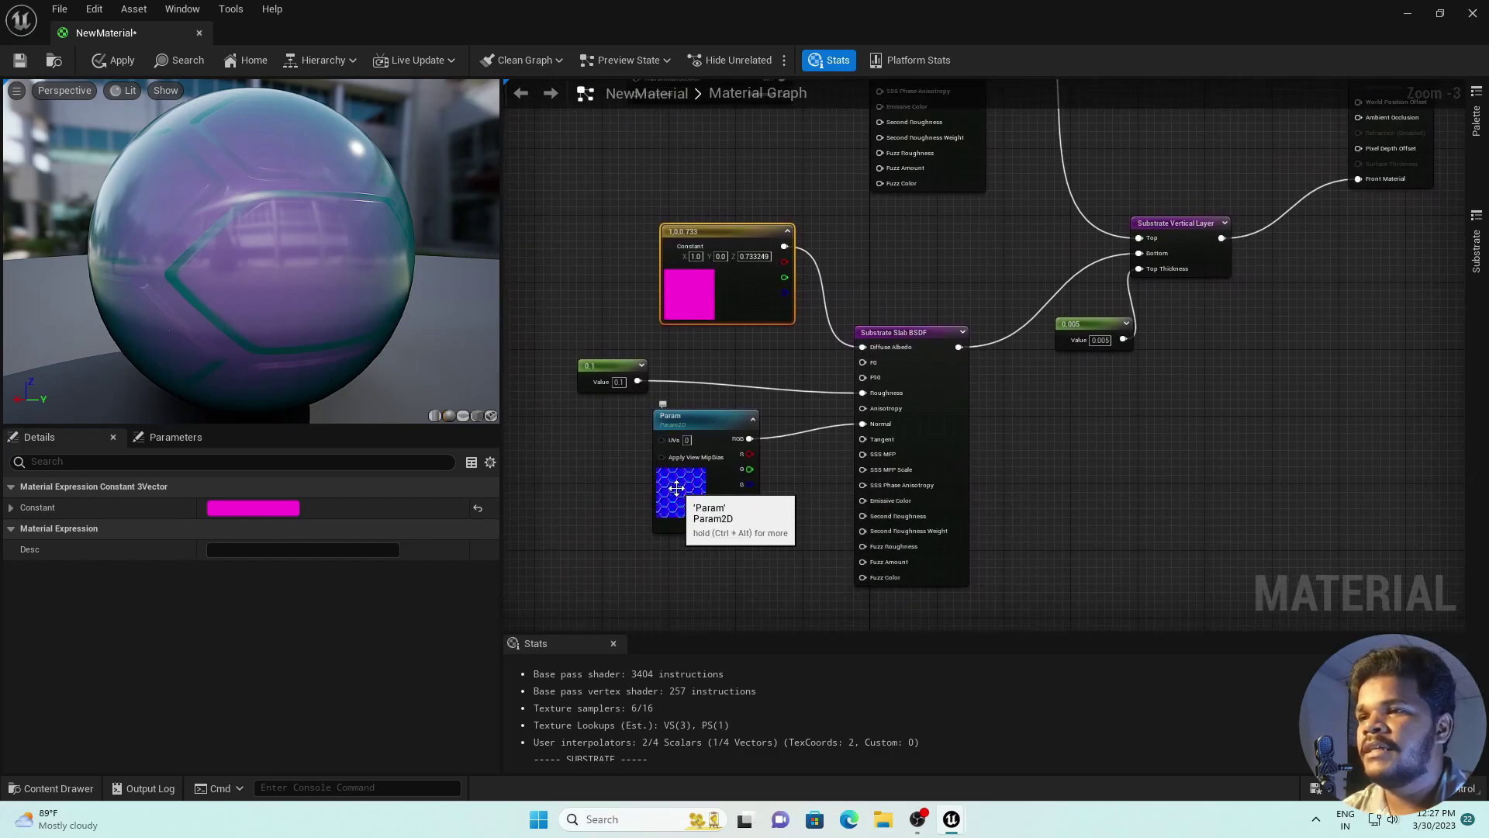
drag(694, 510, 710, 526)
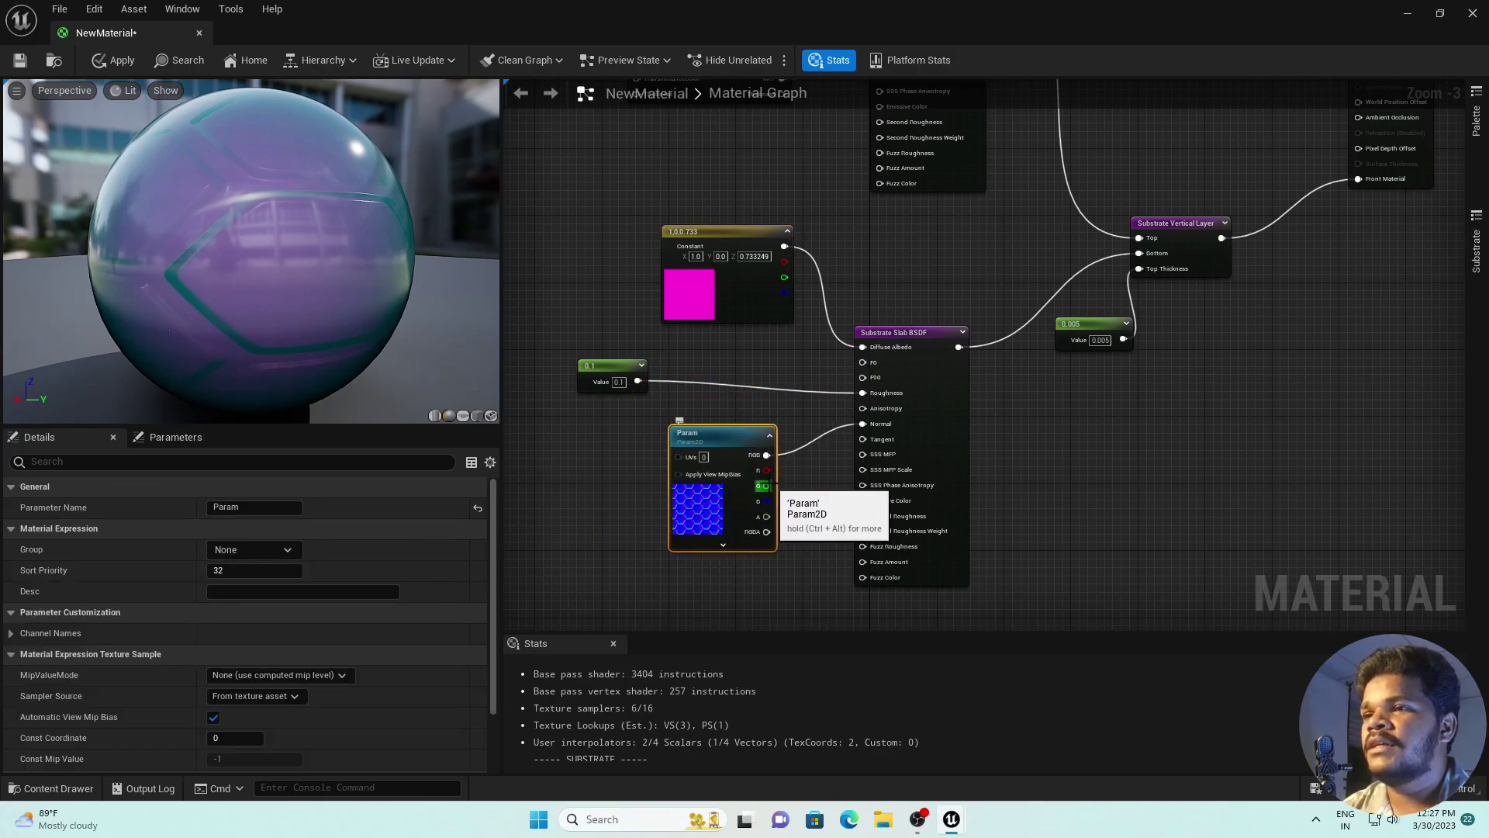
right_drag(835, 183, 885, 467)
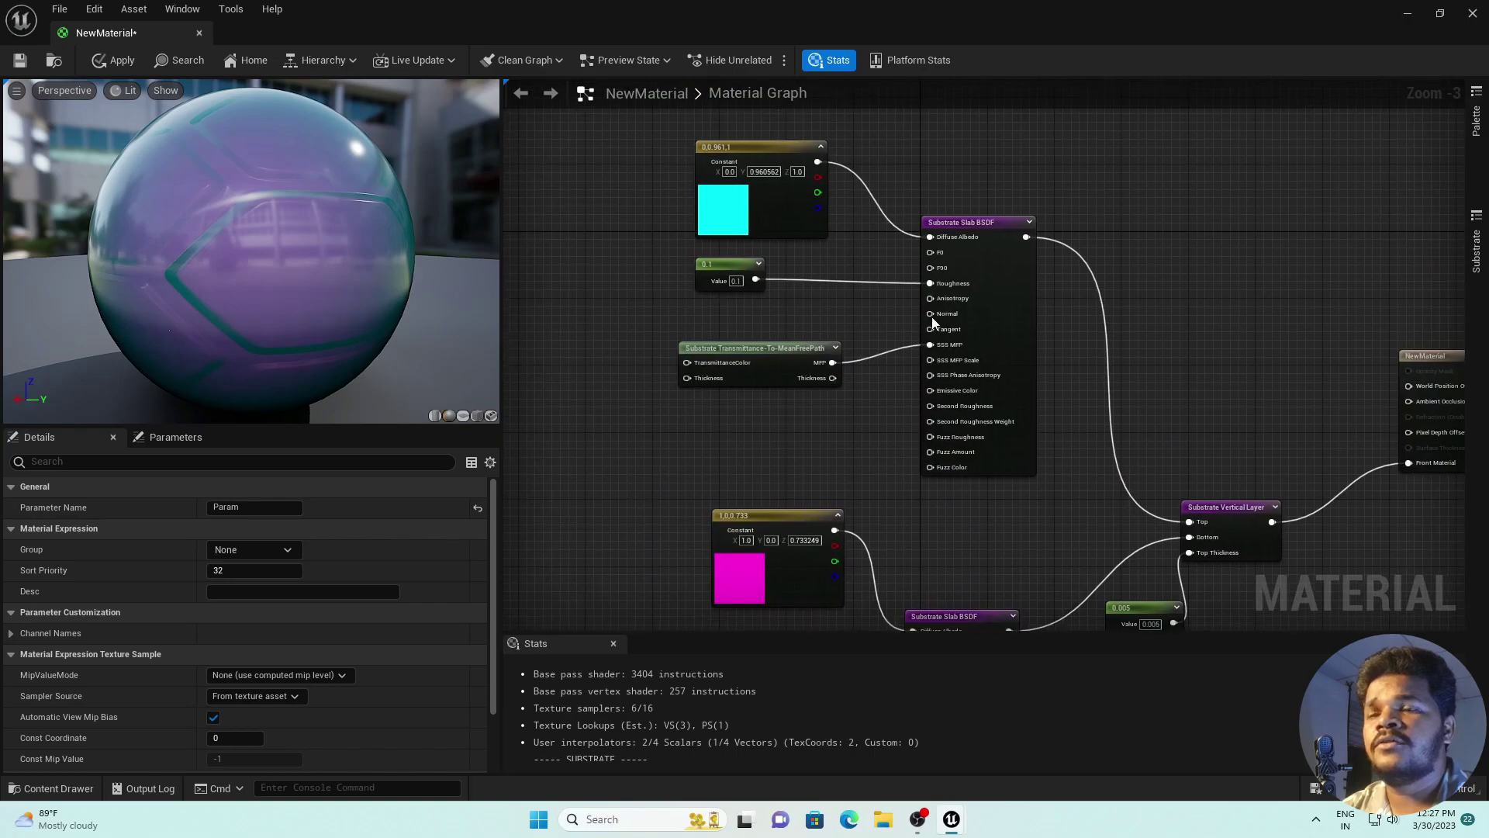
right_drag(837, 353, 818, 227)
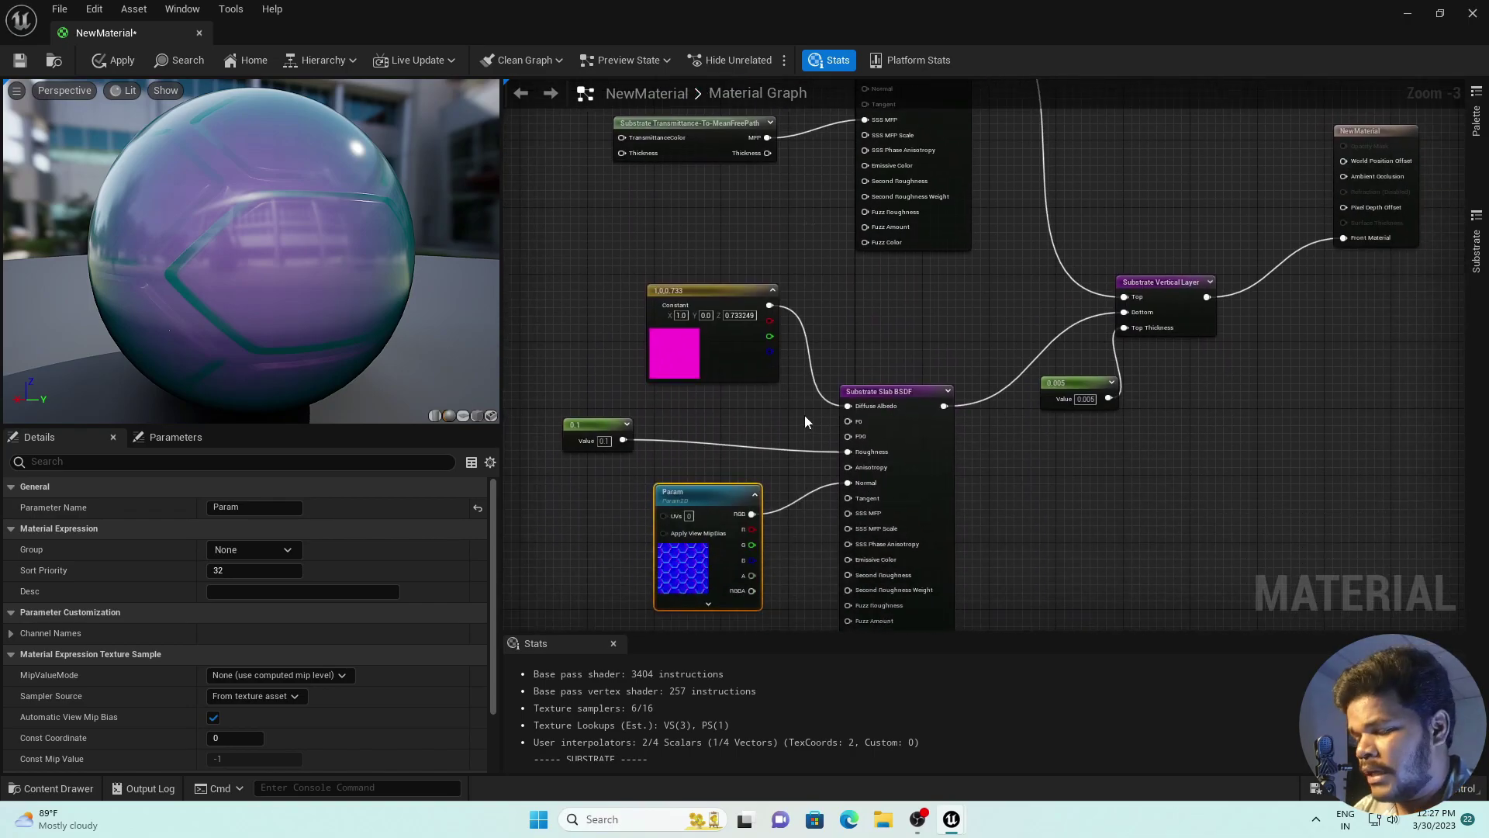
alt+click(802, 498)
right_drag(781, 508, 825, 545)
drag(740, 543, 697, 155)
right_drag(798, 220, 808, 515)
drag(734, 433, 1005, 421)
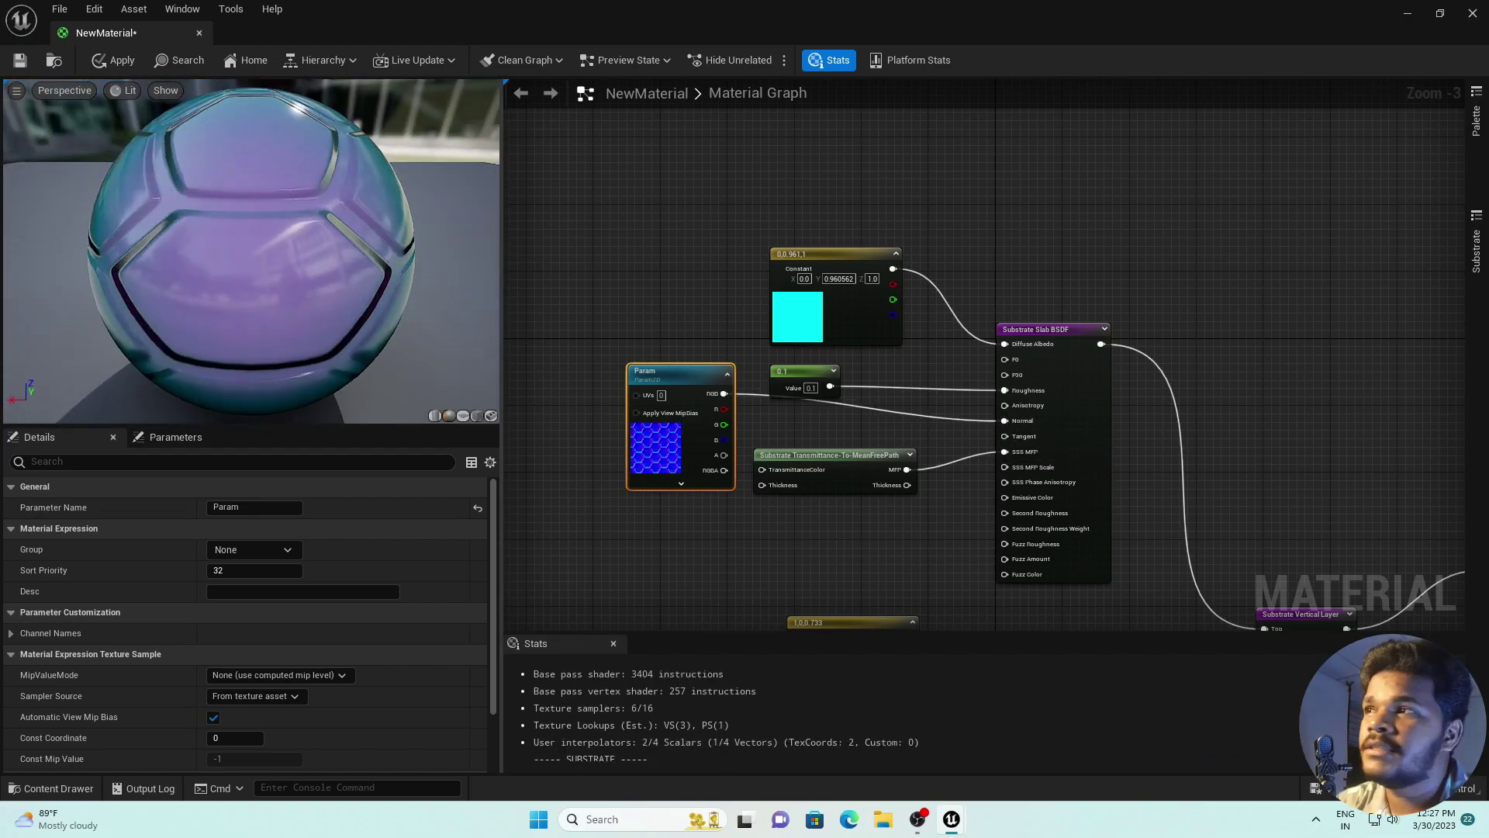
- Examine the layered material on the preview sphere from several angles and distances
drag(332, 245, 403, 268)
scroll(332, 245, down, 5)
scroll(333, 245, up, 3)
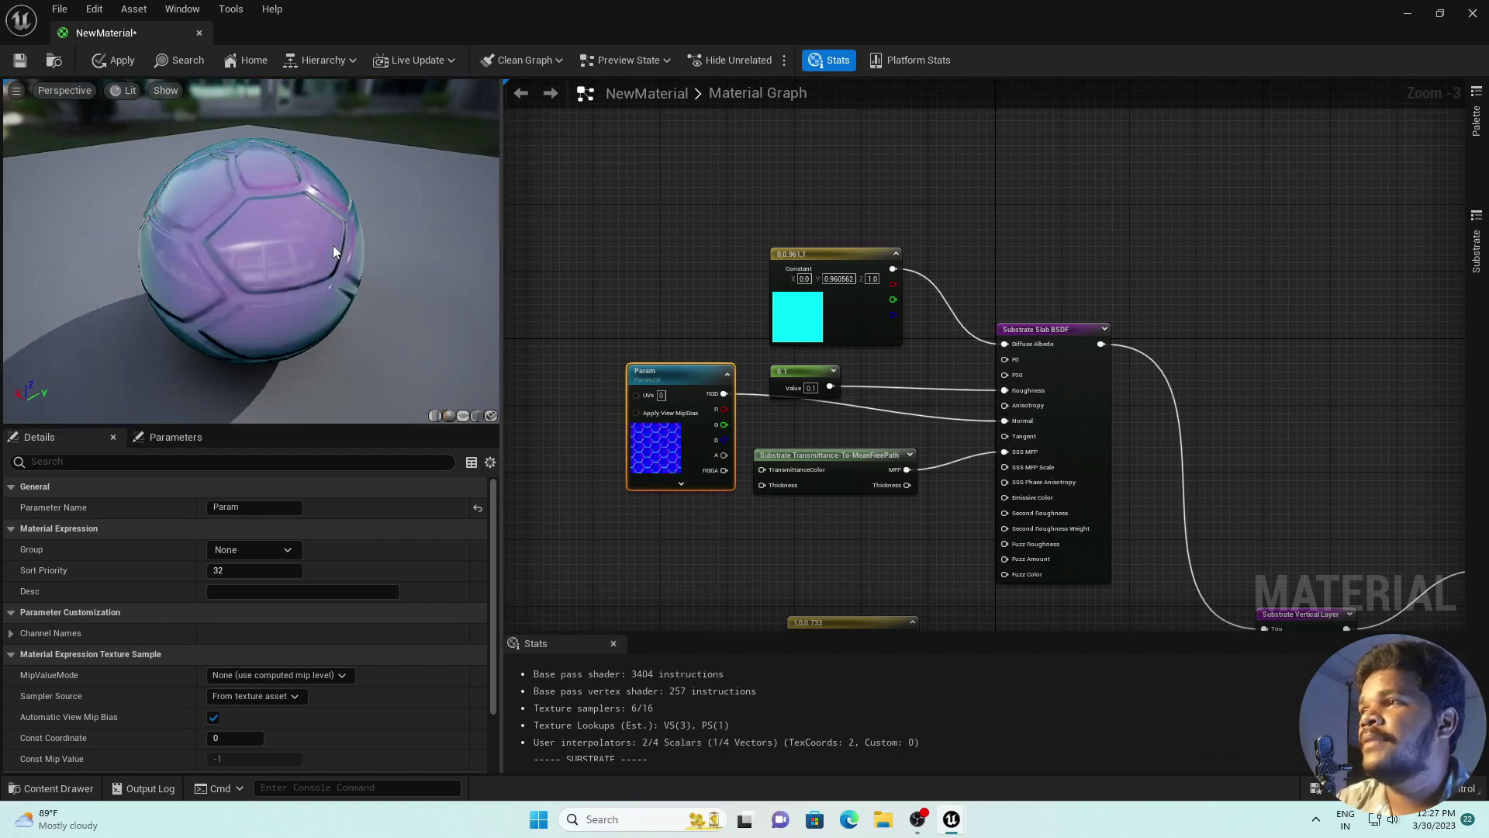
scroll(334, 247, up, 3)
scroll(333, 246, down, 4)
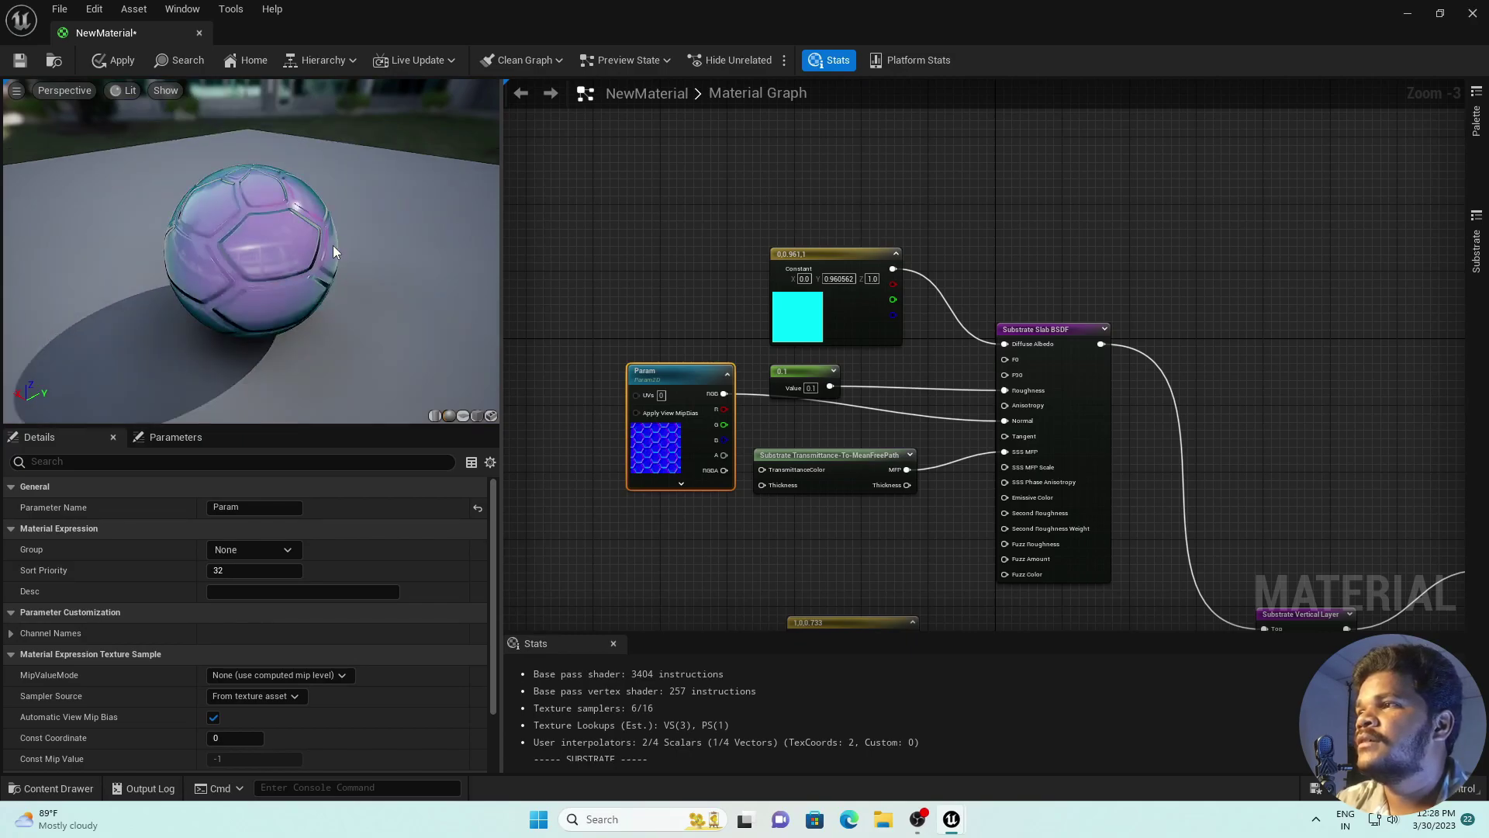
drag(333, 245, 155, 221)
scroll(300, 231, up, 4)
mouse_move(296, 230)
mouse_down()
mouse_move(264, 232)
mouse_move(296, 230)
mouse_up()
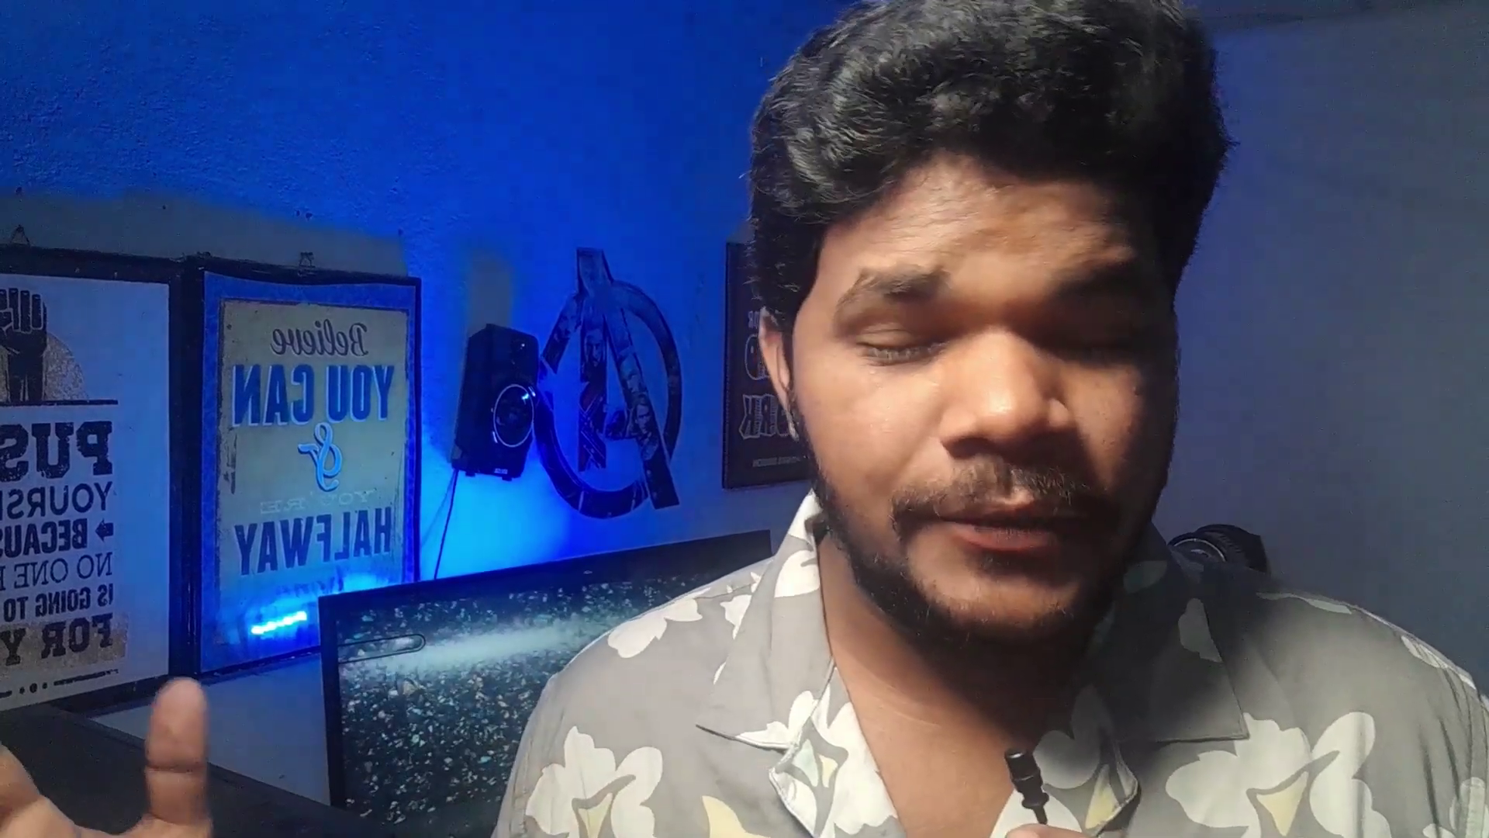